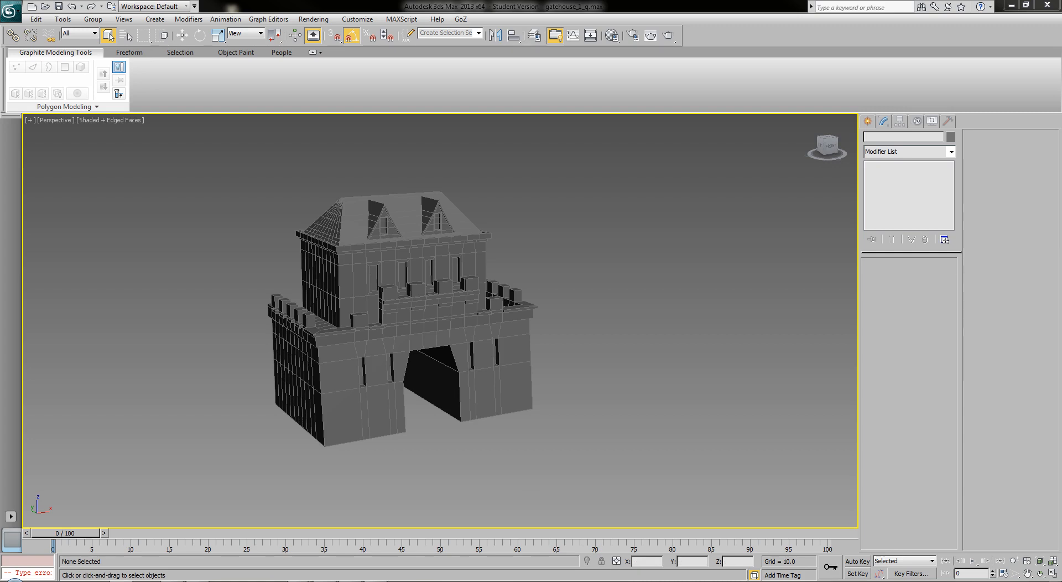
Switch to Photoshop and open base_wall, grey_stone, rooftop and rubble from the udk4 Reference PSDs folder inside DEVELOPMENT 2 on drive F.
mouse_move(569, 6)
left_mouse_down()
mouse_move(572, 45)
mouse_move(570, 1)
left_mouse_up()
key("alt+Tab")
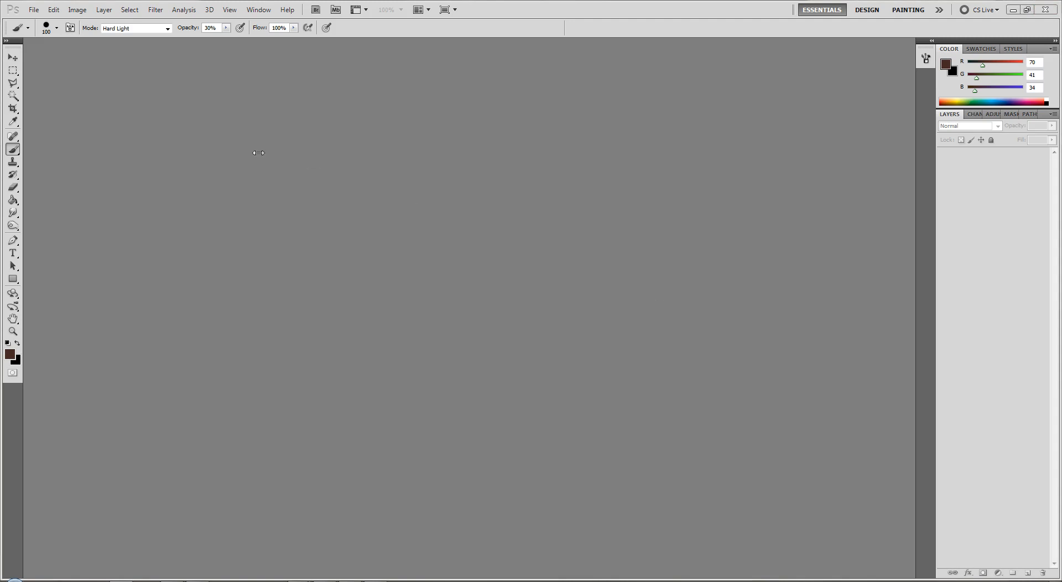
left_click(33, 9)
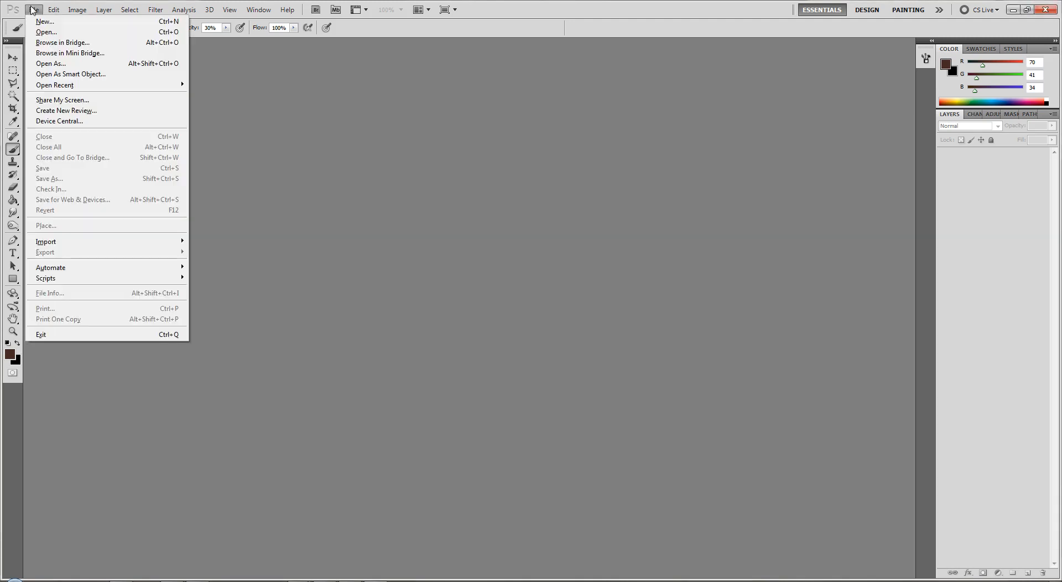
left_click(41, 33)
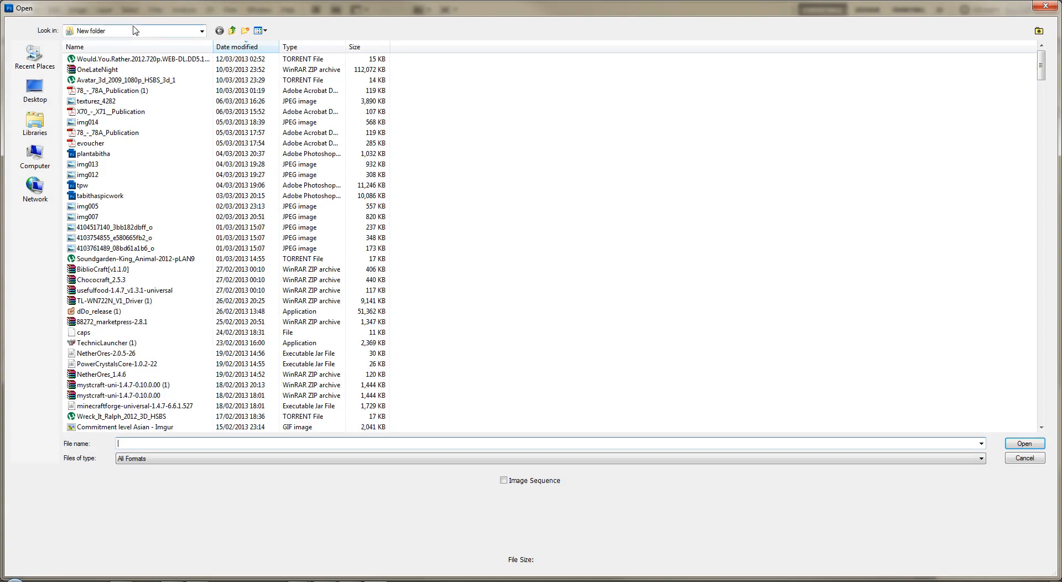
left_click(232, 31)
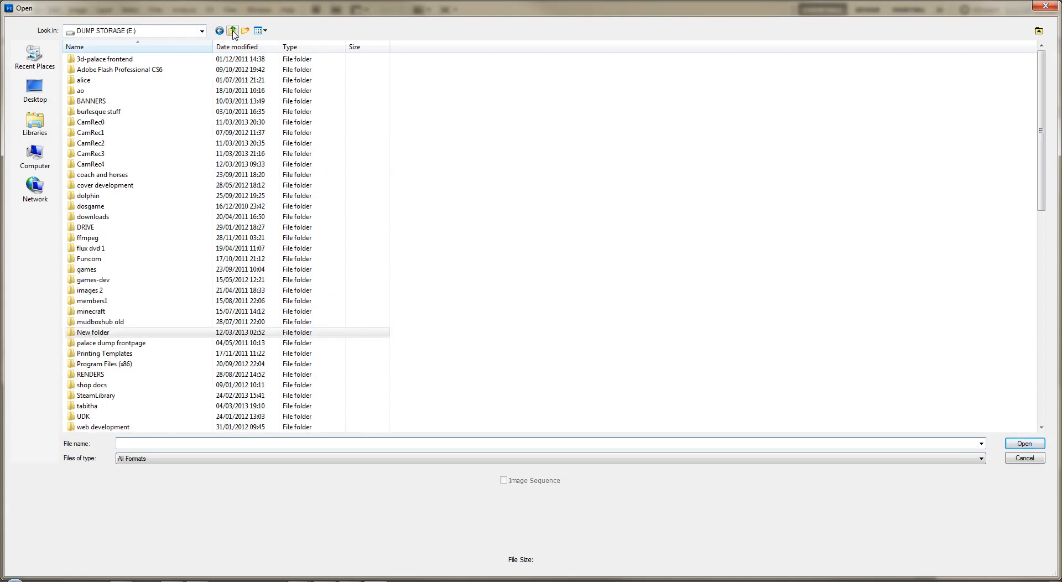
left_click(233, 31)
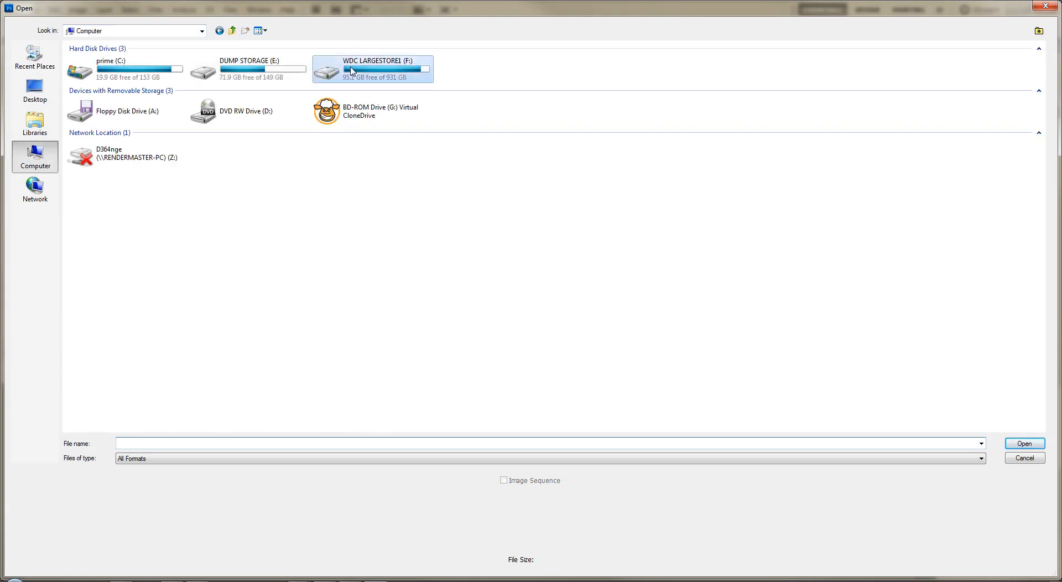
double_click(354, 69)
double_click(325, 83)
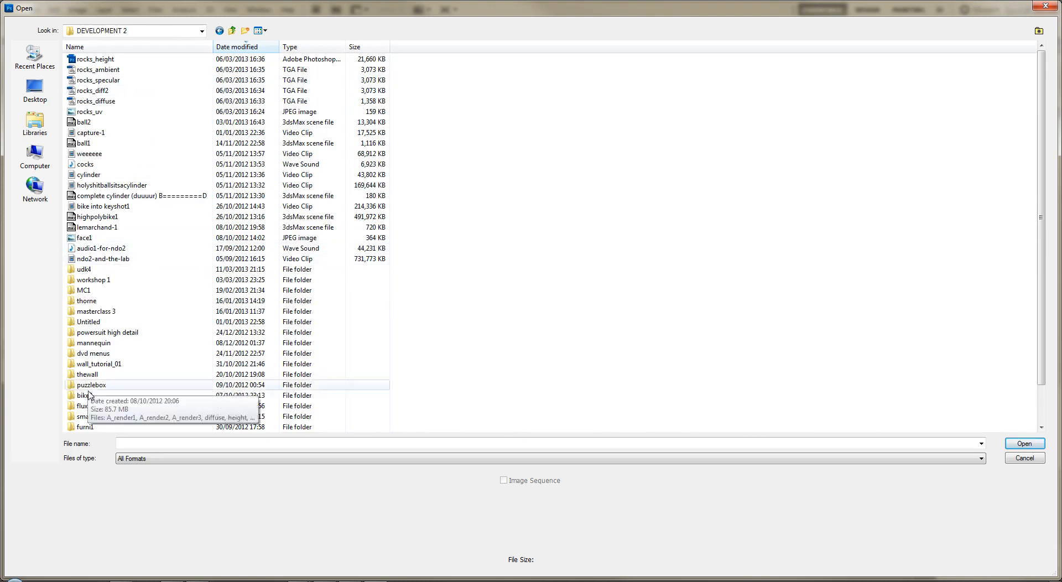
double_click(93, 271)
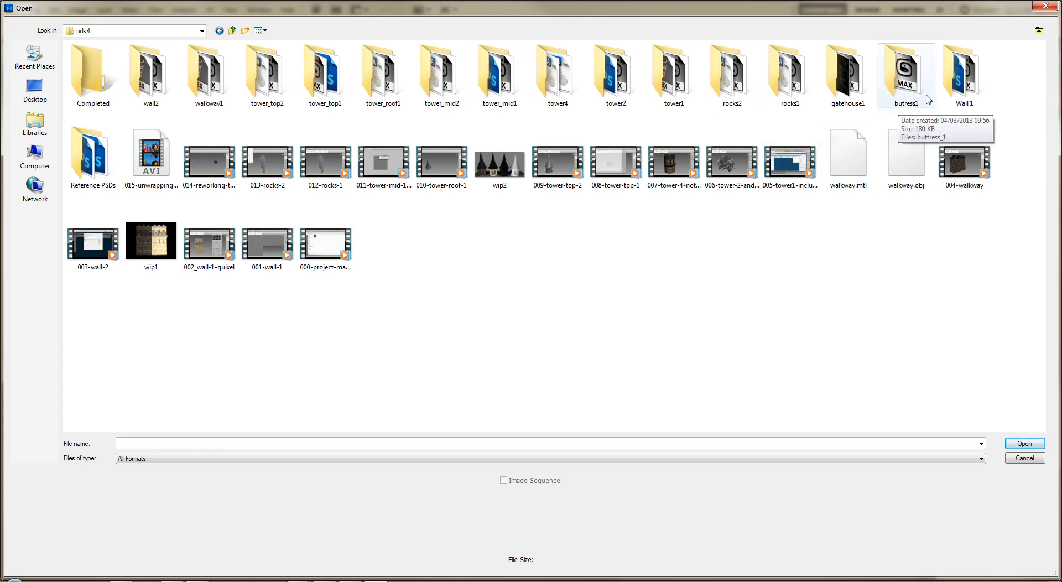
double_click(94, 156)
left_click_drag(368, 180, 77, 67)
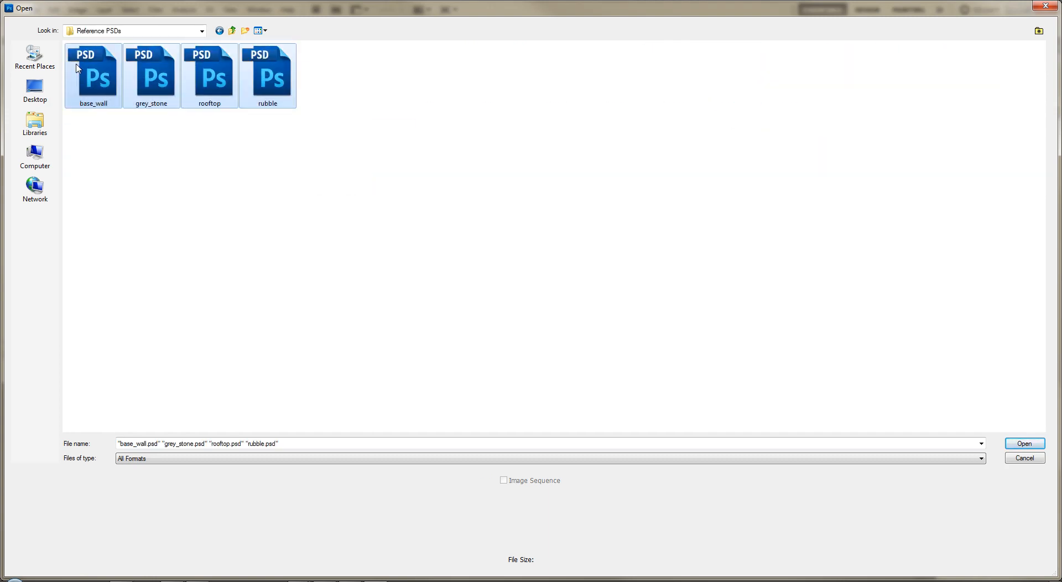
key("Return")
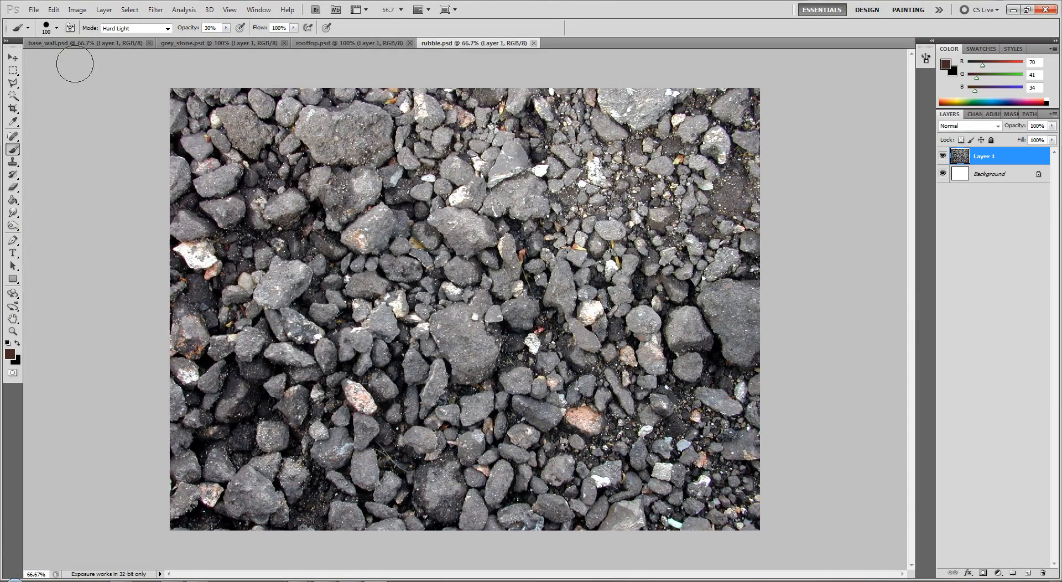
Close rubble.psd and look through the grey_stone, base_wall and rooftop textures.
left_click(534, 43)
left_click(220, 45)
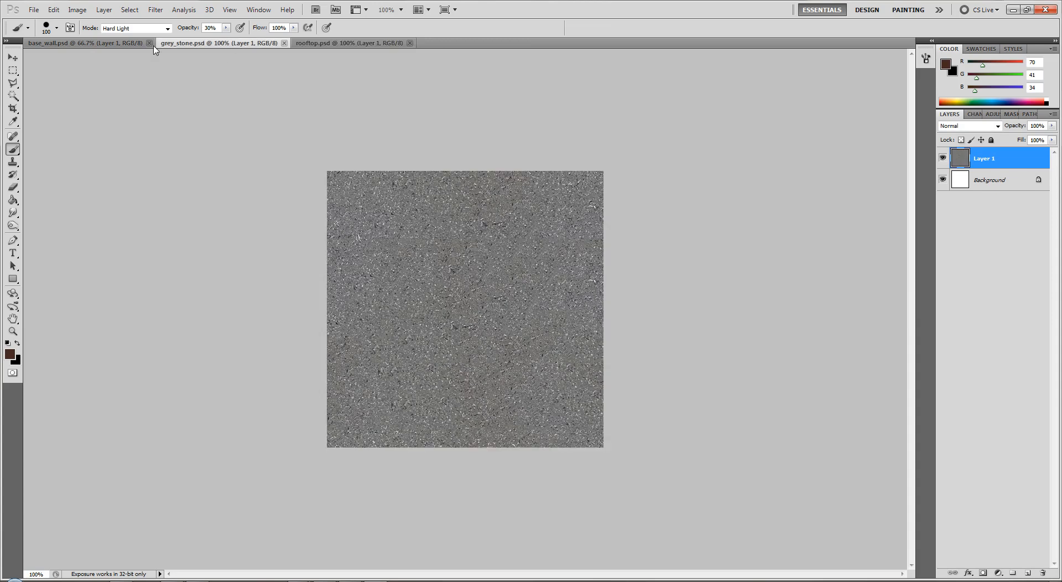
left_click(107, 44)
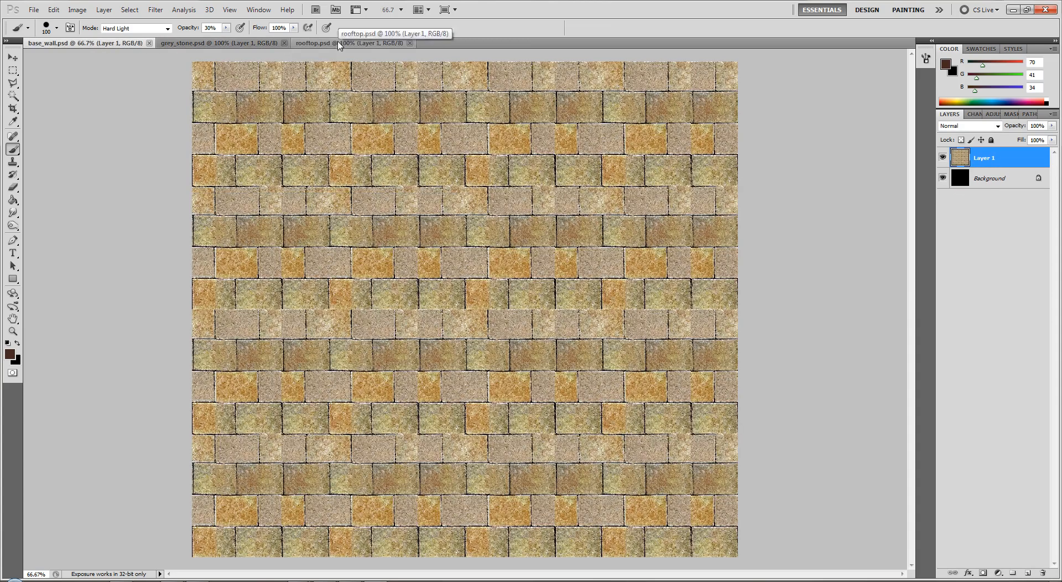
left_click(340, 43)
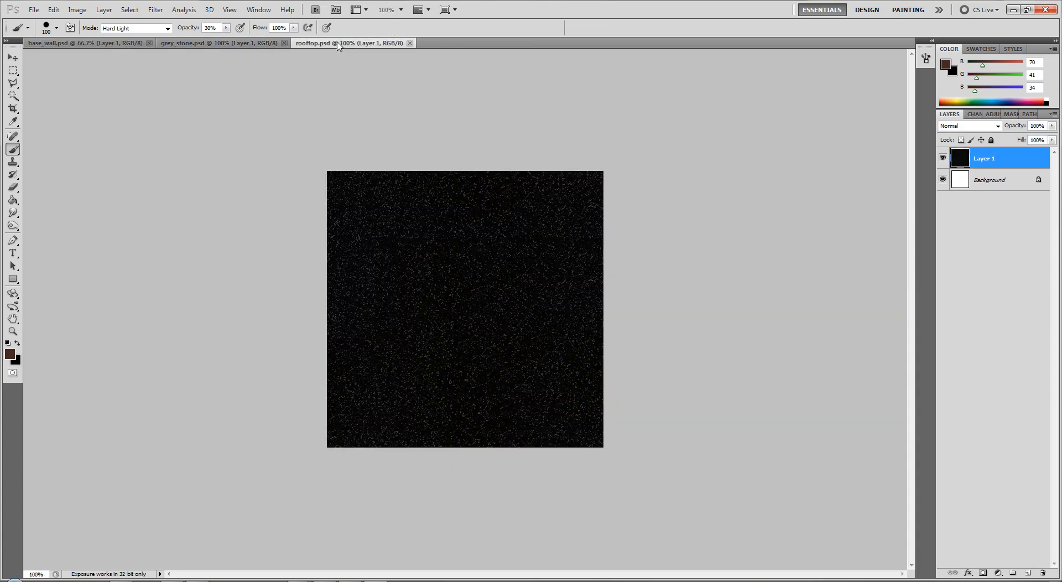
Open gatehouse_UV_template.jpg from the gatehouse1 folder in udk4.
left_click(34, 10)
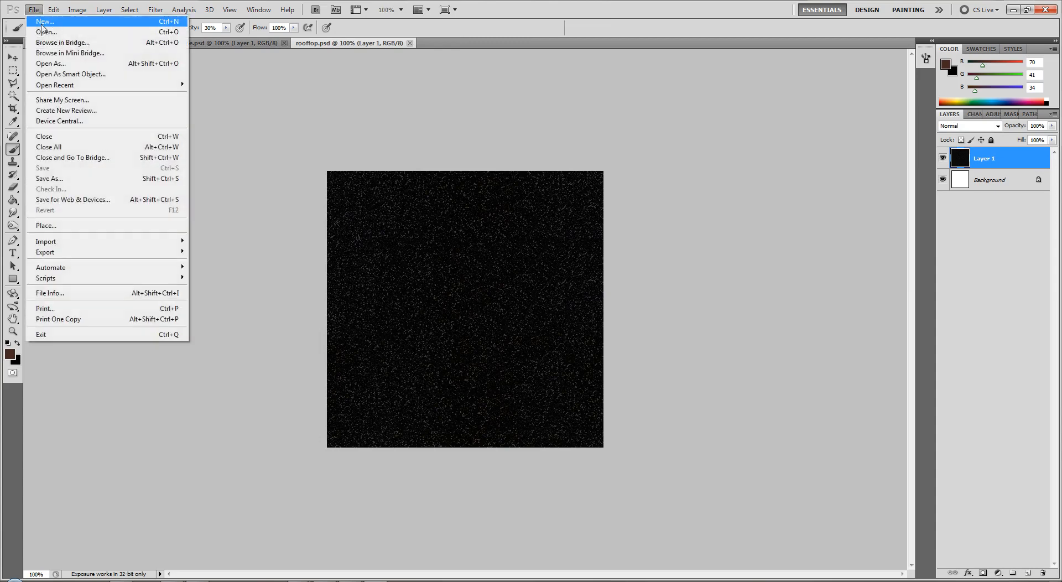
left_click(53, 31)
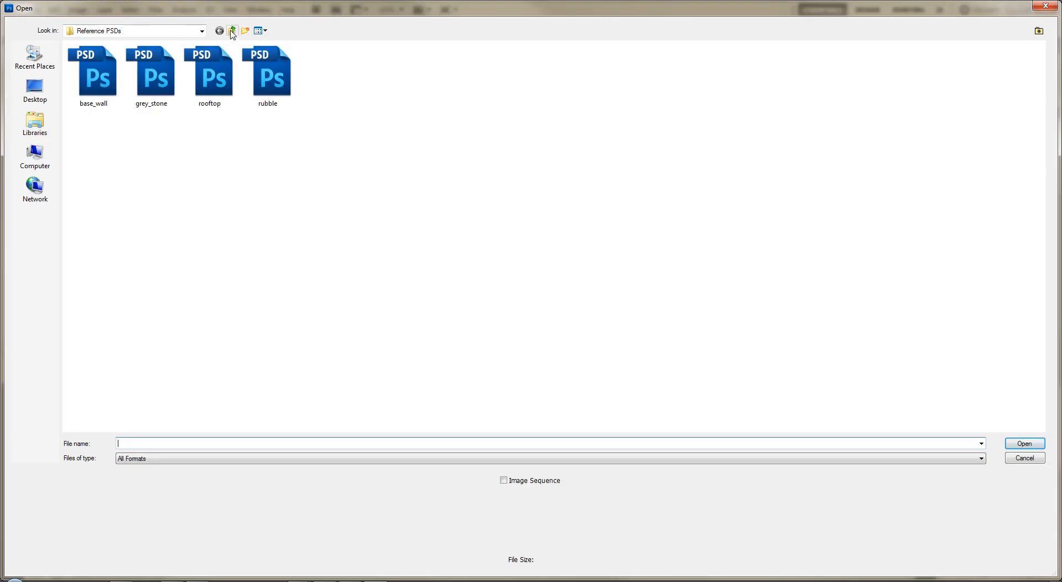
left_click(232, 31)
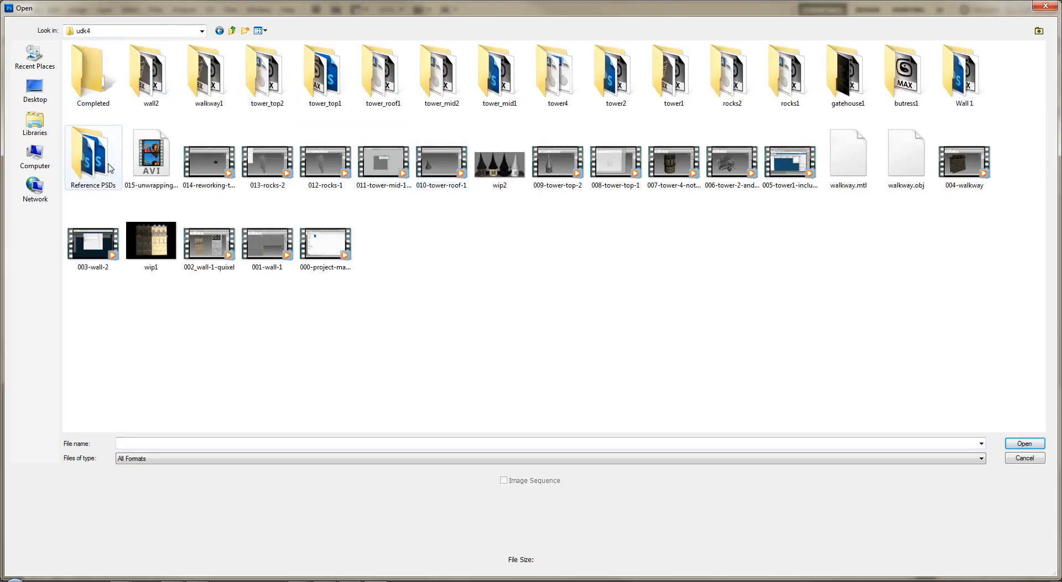
double_click(856, 76)
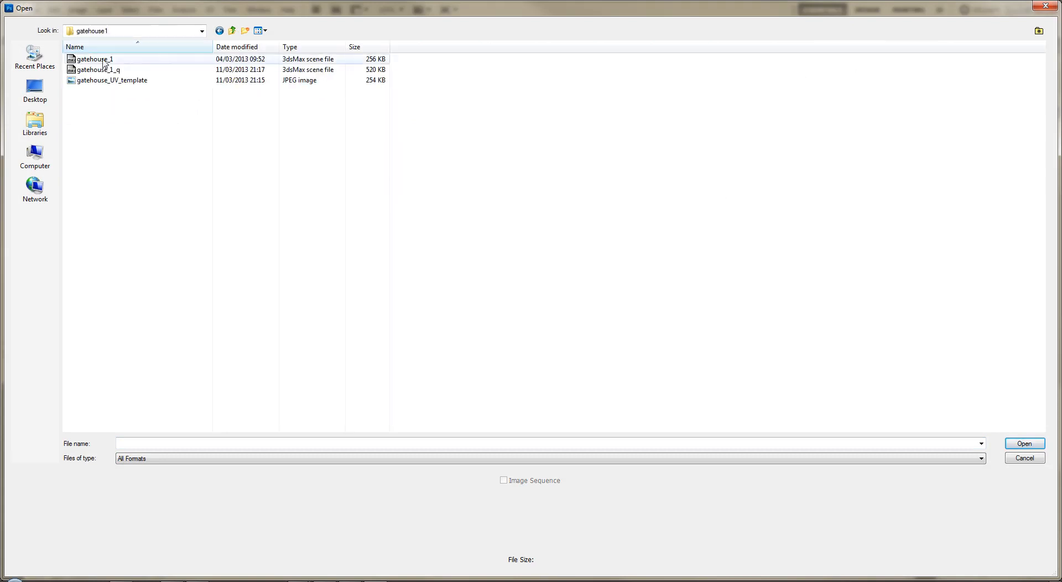
left_click(101, 81)
key("Return")
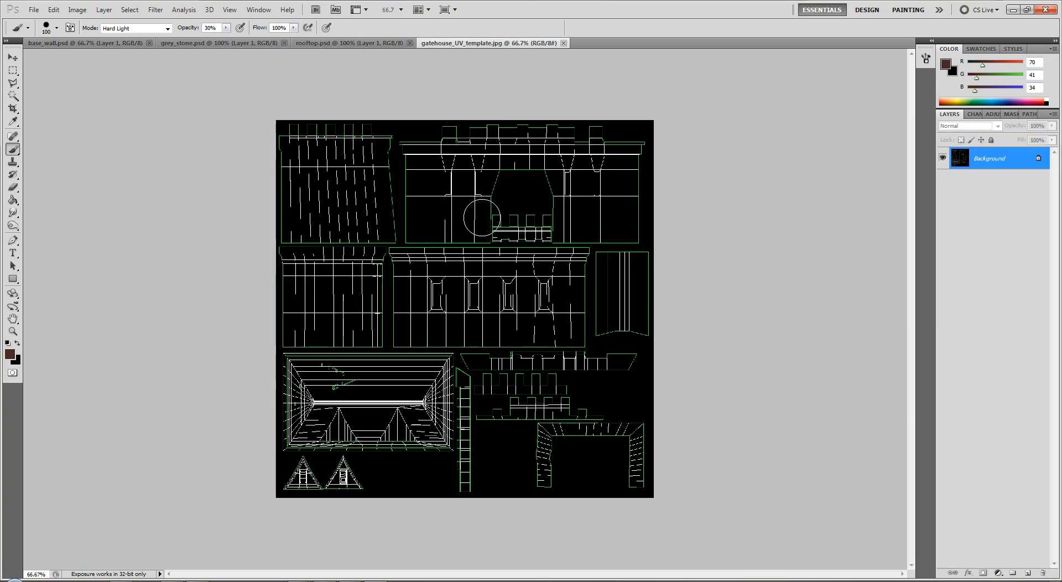
Select all the UV shapes of the gatehouse template with the Magic Wand, add a new layer and hide the Background layer.
key("ctrl+plus")
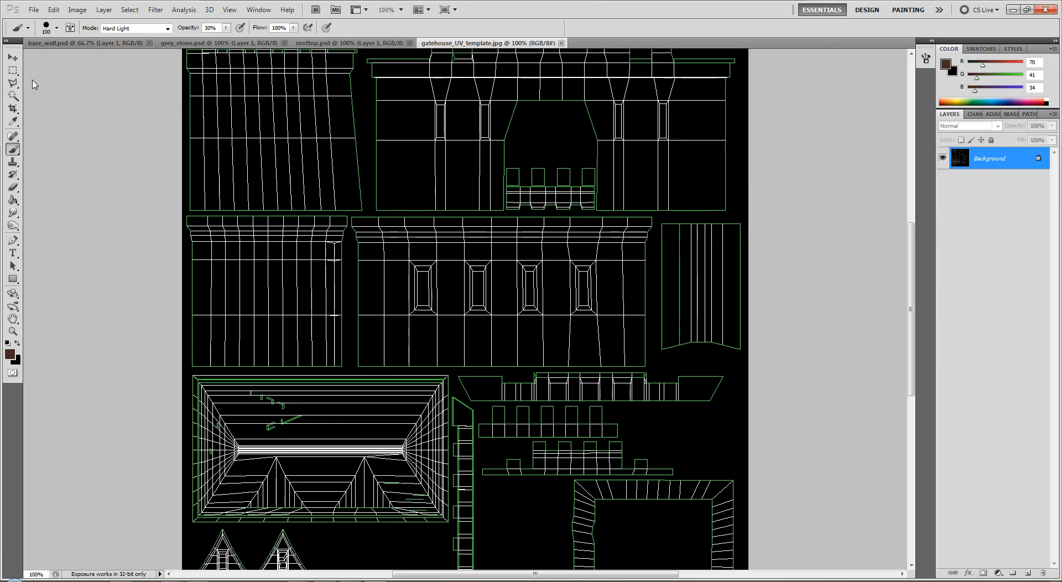
left_click(13, 95)
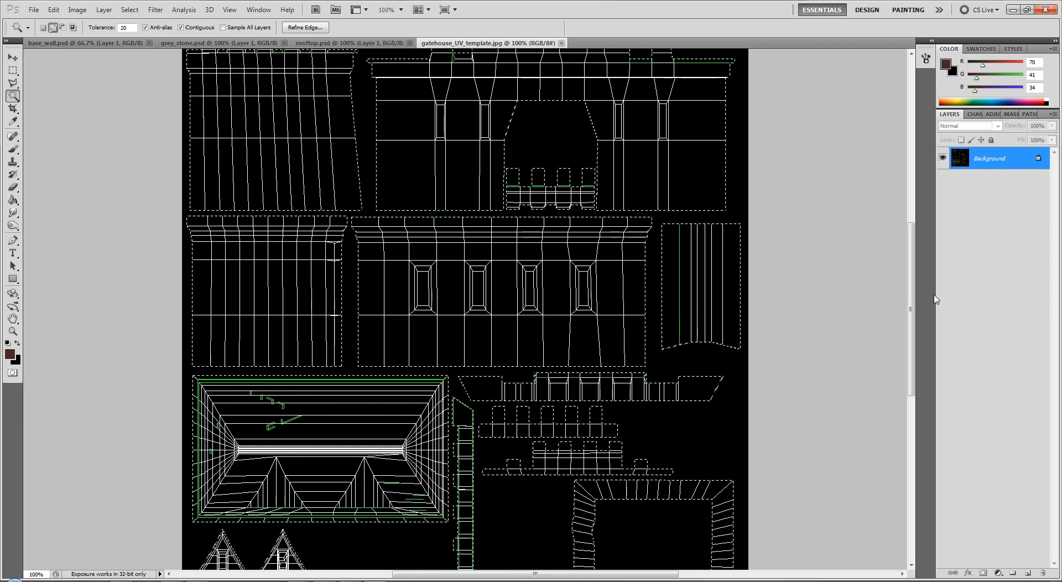
left_click(1028, 574)
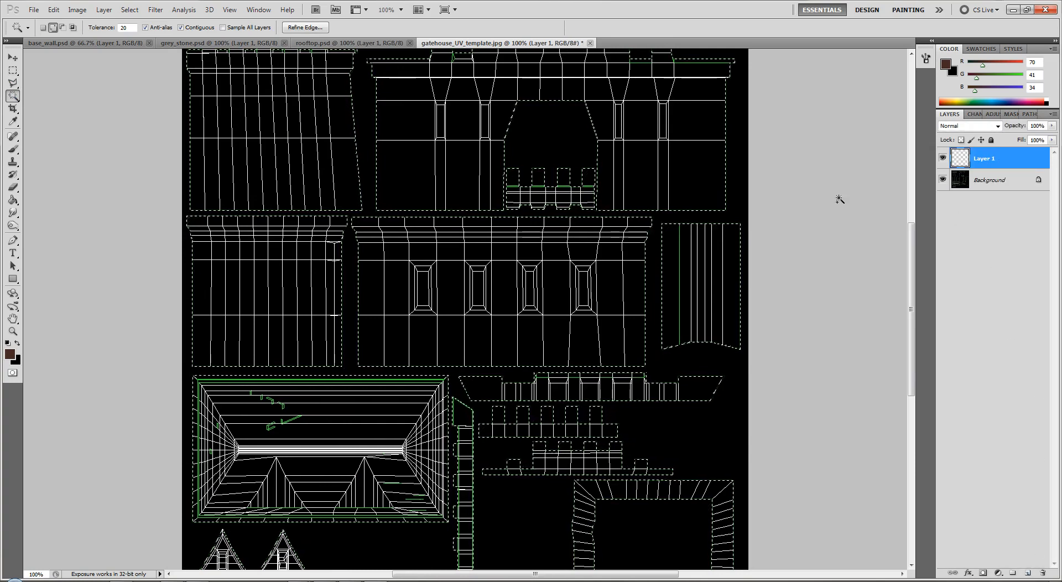
left_click(942, 179)
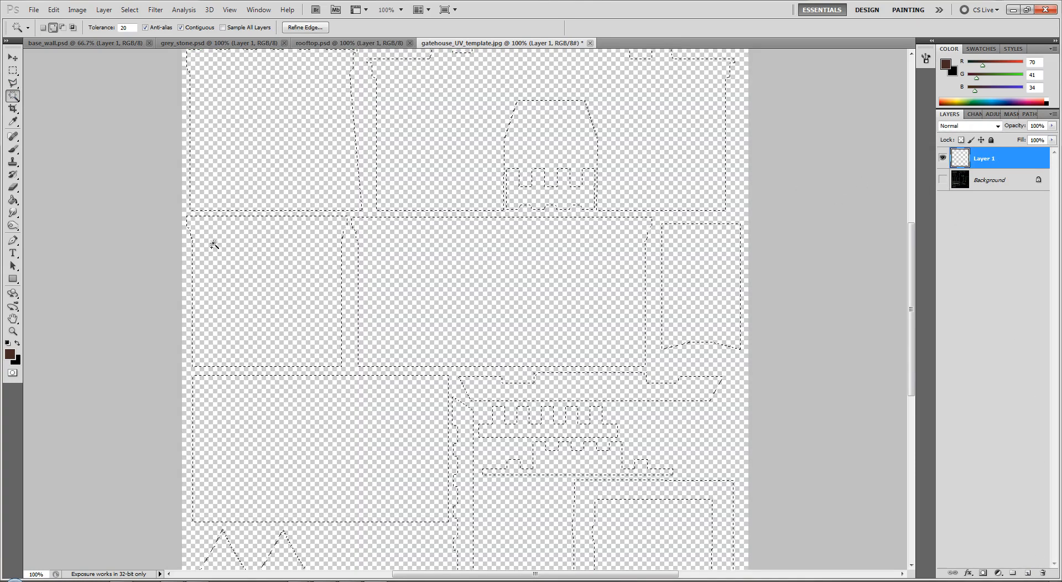
left_click(12, 200)
left_click(271, 148)
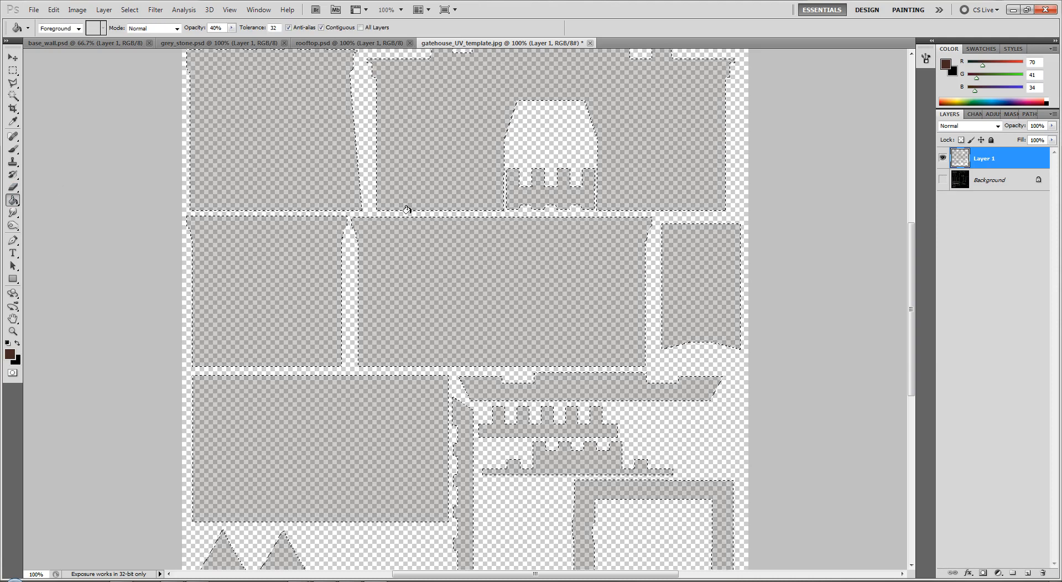
key("ctrl+z")
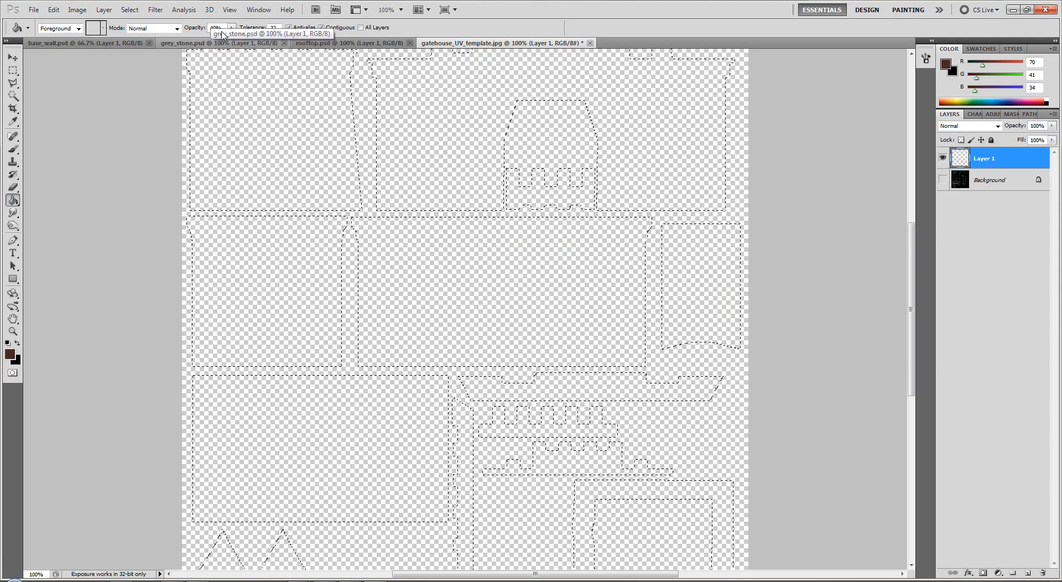
Fill the selected UV shapes on Layer 1 with dark brown at 100% fill opacity, and make black the foreground colour.
left_click(260, 83)
key("ctrl+z")
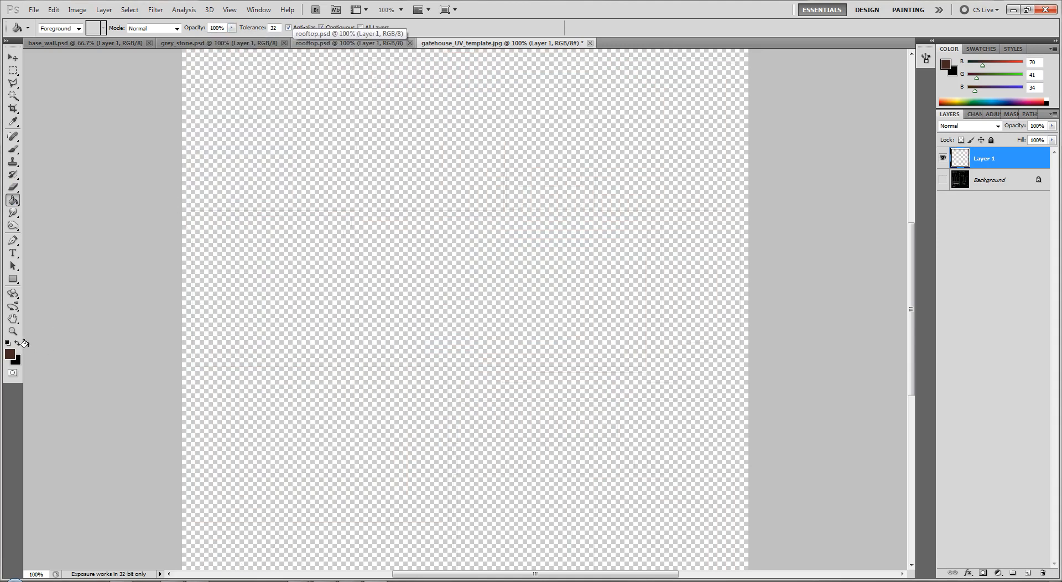
left_click(18, 343)
key("ctrl+z")
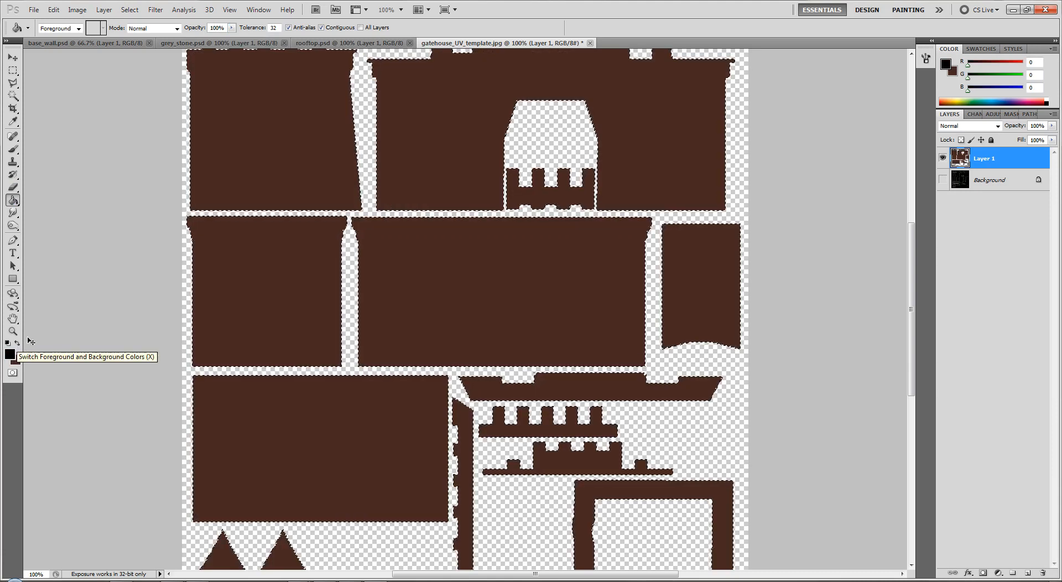
Fill every brown UV shape on Layer 1 with black, covering the walls, roof, gables, battlements, arch and curved panel.
left_click(223, 292)
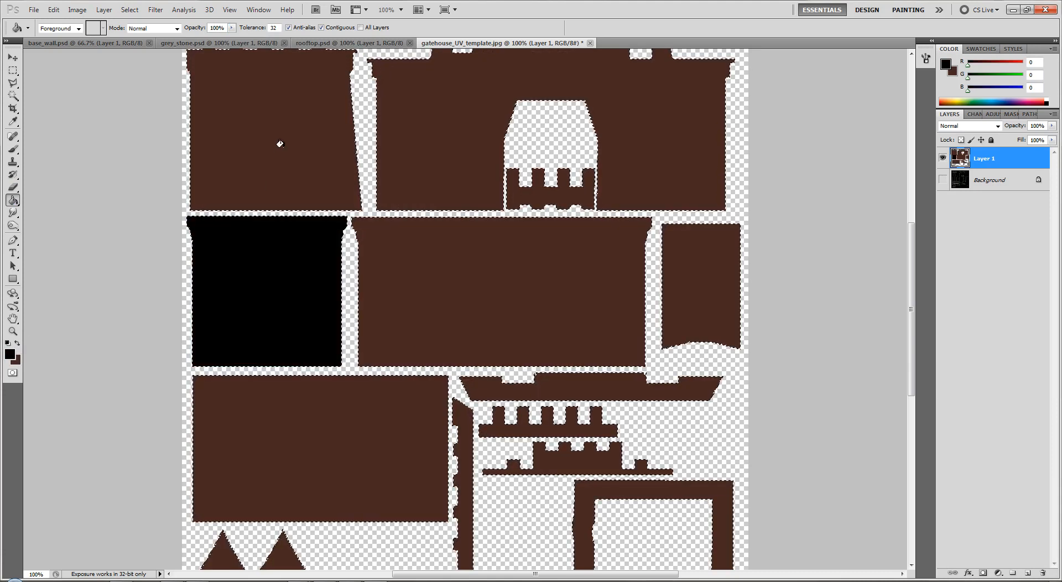
left_click(278, 150)
left_click(450, 126)
left_click(421, 266)
left_click(344, 417)
scroll(298, 453, "down", 2)
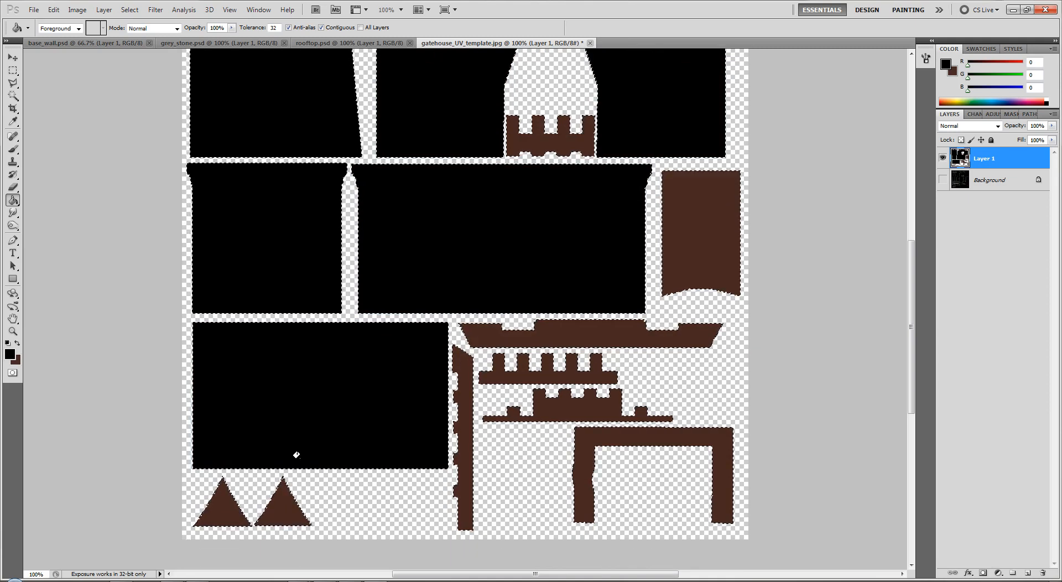
scroll(298, 453, "down", 1)
left_click(223, 464)
left_click(281, 453)
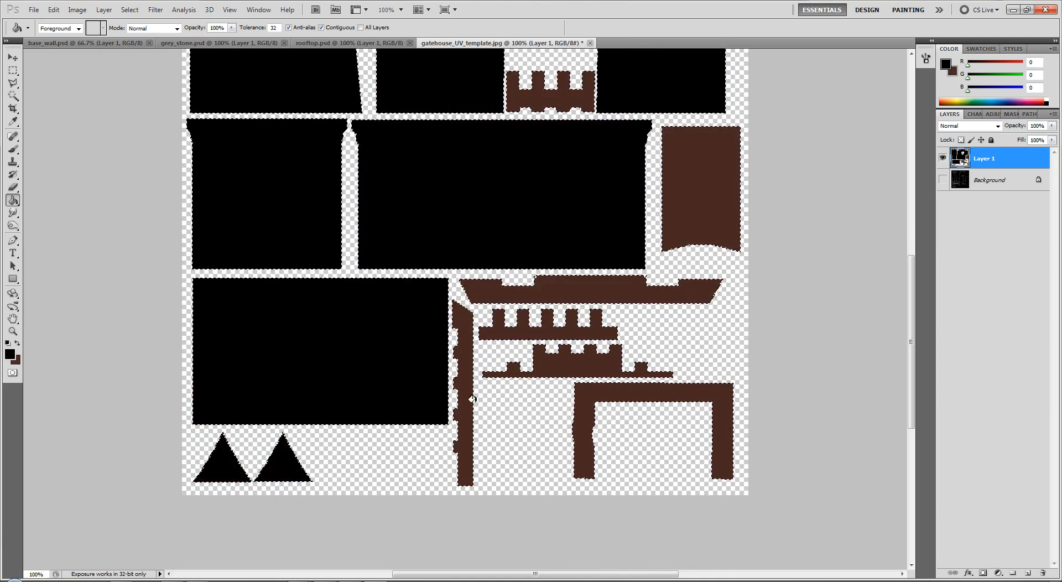
left_click(462, 407)
left_click(565, 348)
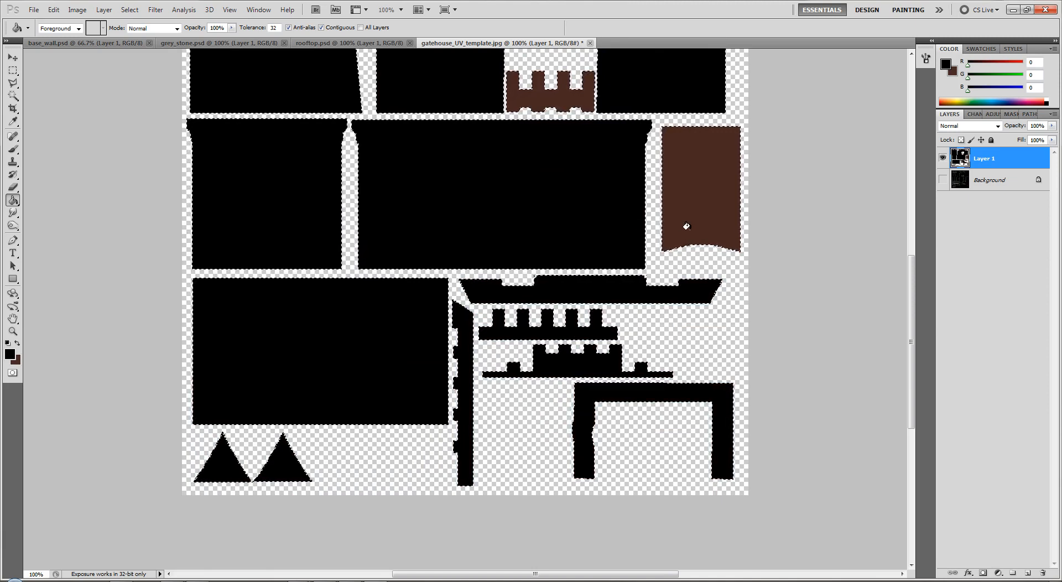
scroll(699, 226, "up", 4)
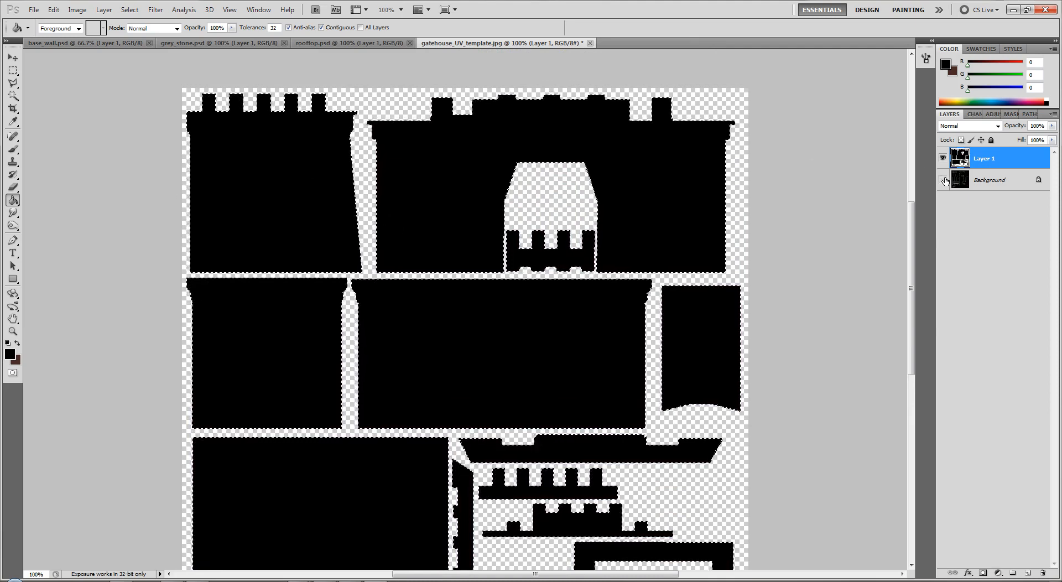
Show the Background layer again and lower Layer 1's opacity to 68% so the UV wireframe shows through.
left_click(943, 179)
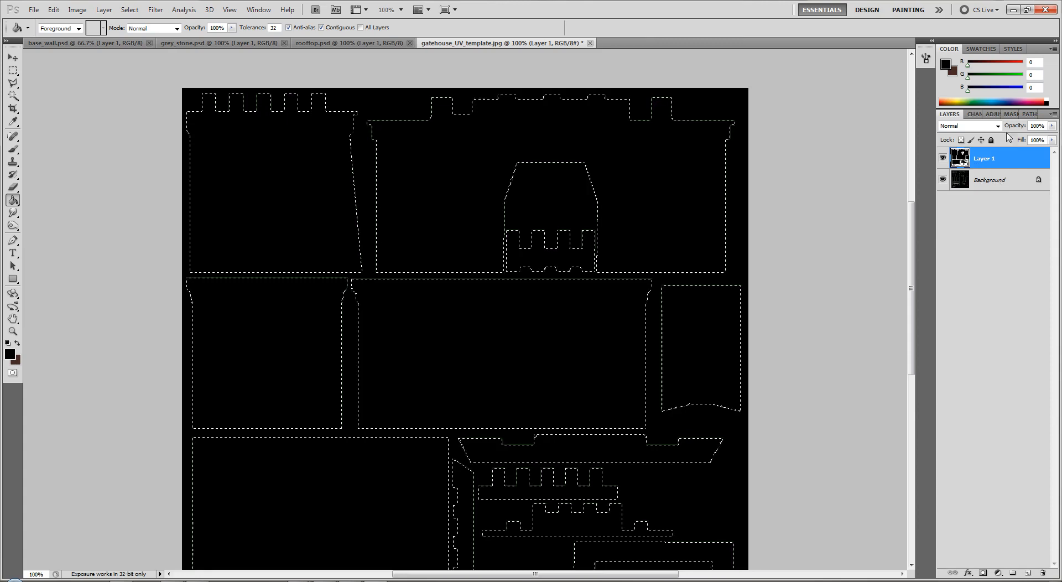
left_click(1053, 128)
left_click_drag(1054, 132, 1036, 142)
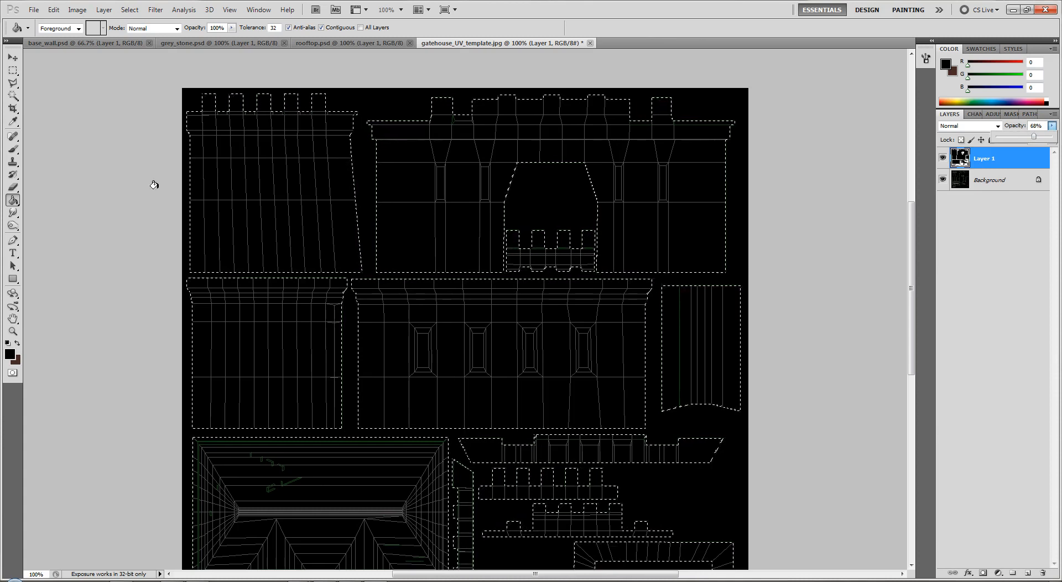
left_click(38, 100)
Deselect the UV shapes and activate the Rectangular Marquee tool at the upper part of the template.
key("ctrl+d")
scroll(84, 176, "up", 2)
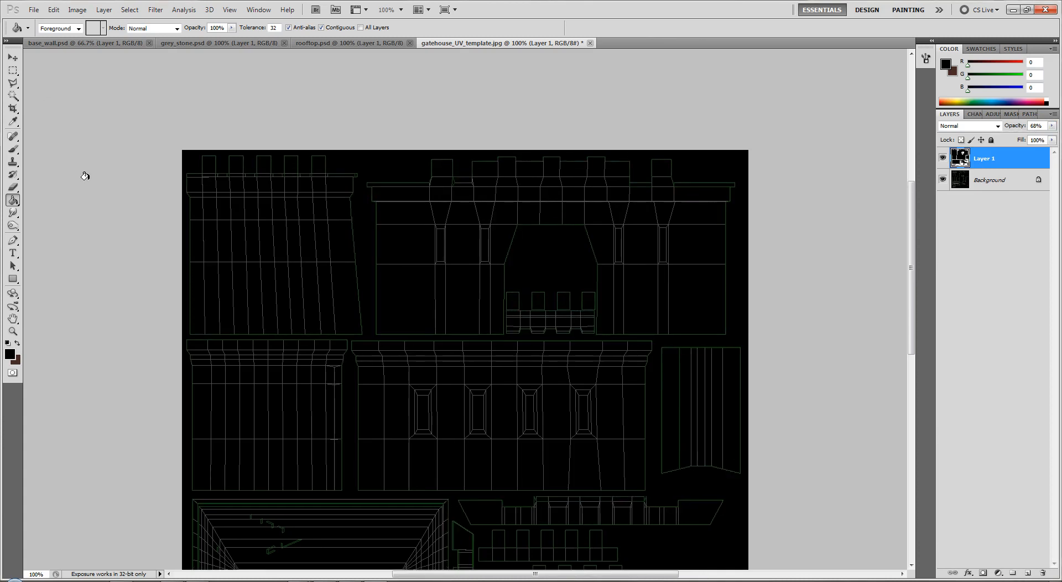
scroll(85, 176, "up", 1)
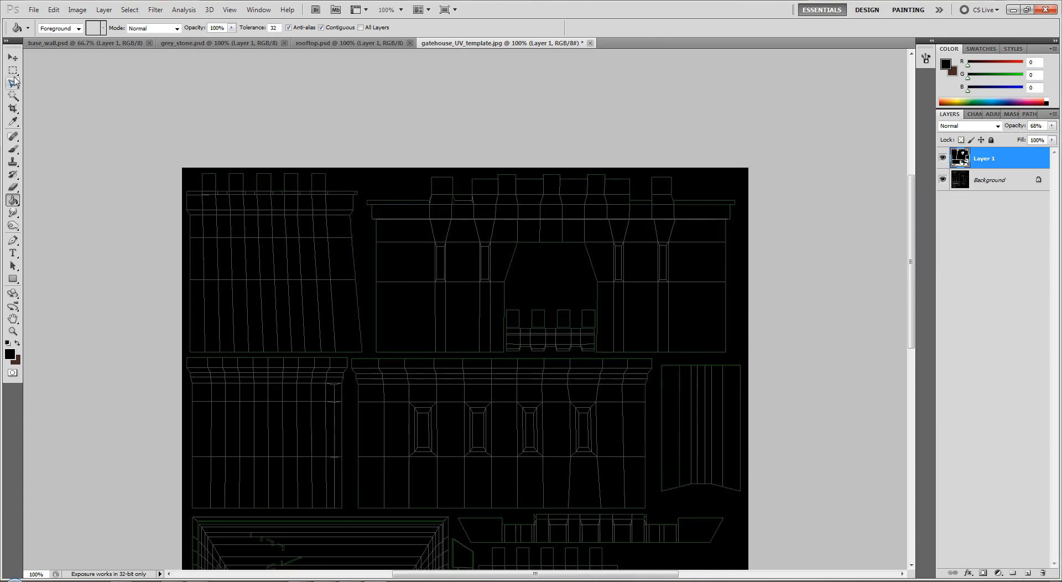
left_click(13, 72)
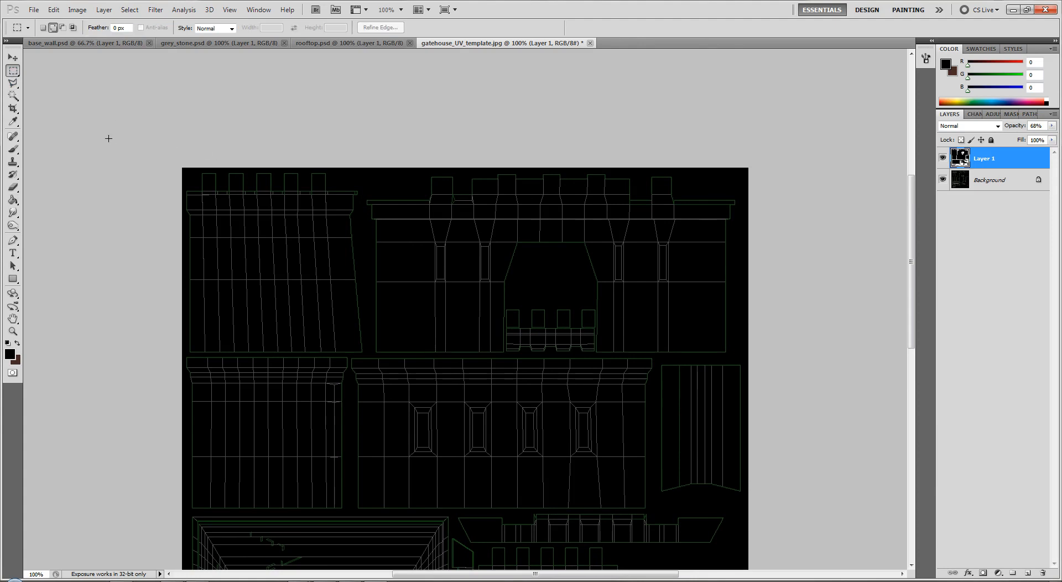
Select the cornice and battlement bands along the tops of the four large wall shapes with rectangular marquees.
left_click_drag(343, 209, 356, 214)
left_click_drag(542, 229, 738, 220)
left_click_drag(182, 355, 654, 384)
scroll(653, 430, "down", 5)
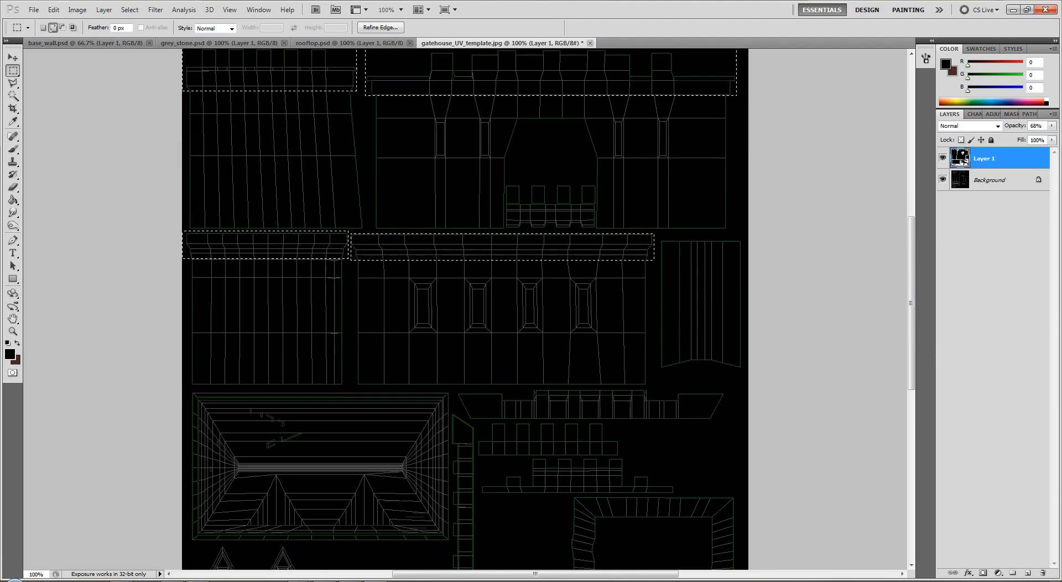
Add the notched panel, the separate battlement strips, the narrow vertical strip and the arch shape to the selection.
left_click_drag(742, 238, 660, 377)
left_click_drag(457, 391, 727, 420)
scroll(717, 424, "down", 3)
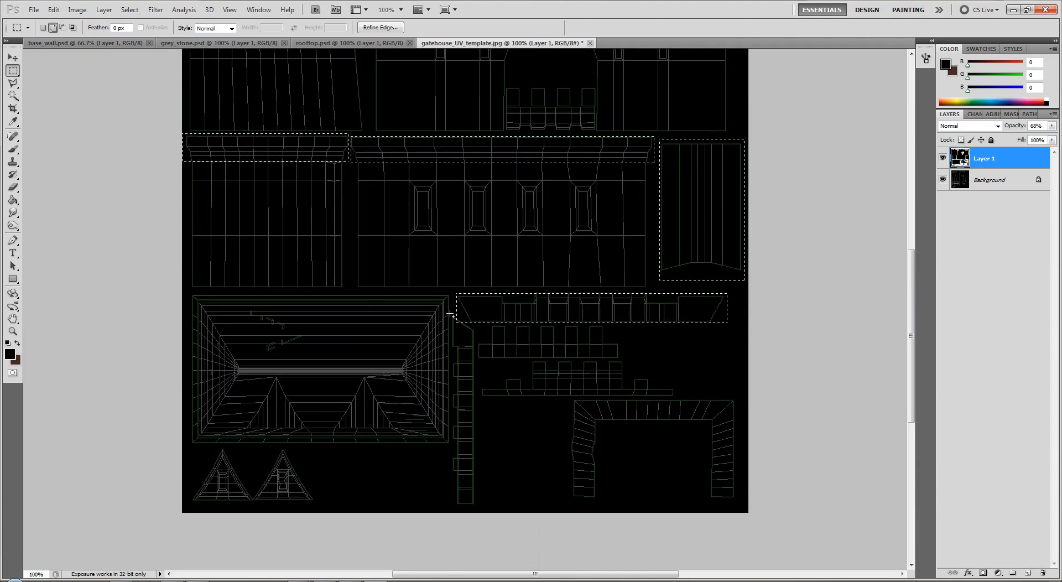
left_click_drag(530, 430, 743, 506)
scroll(513, 439, "up", 1)
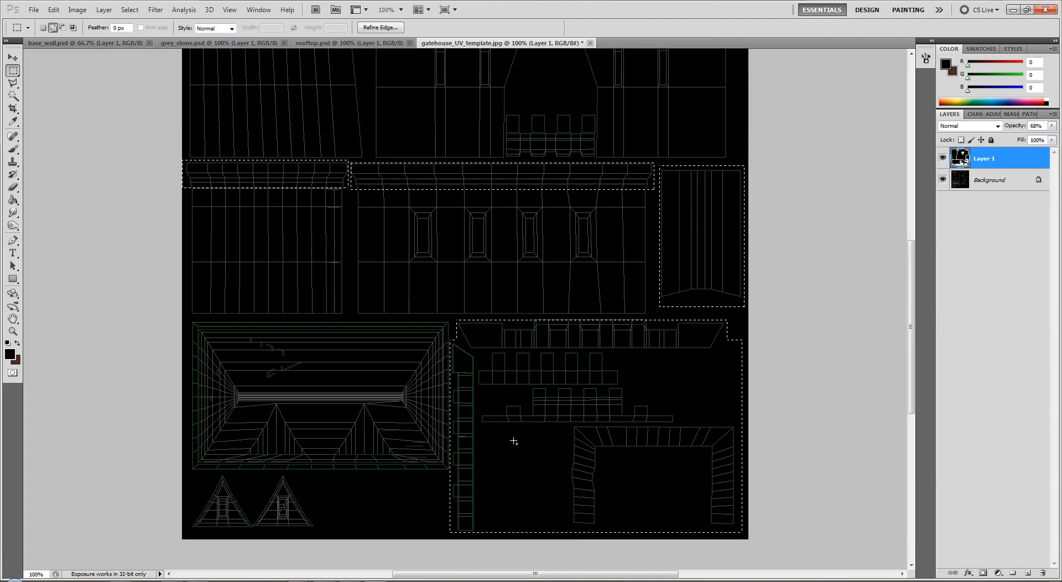
Cut the selected areas of Layer 1 to a new layer.
scroll(514, 441, "up", 6)
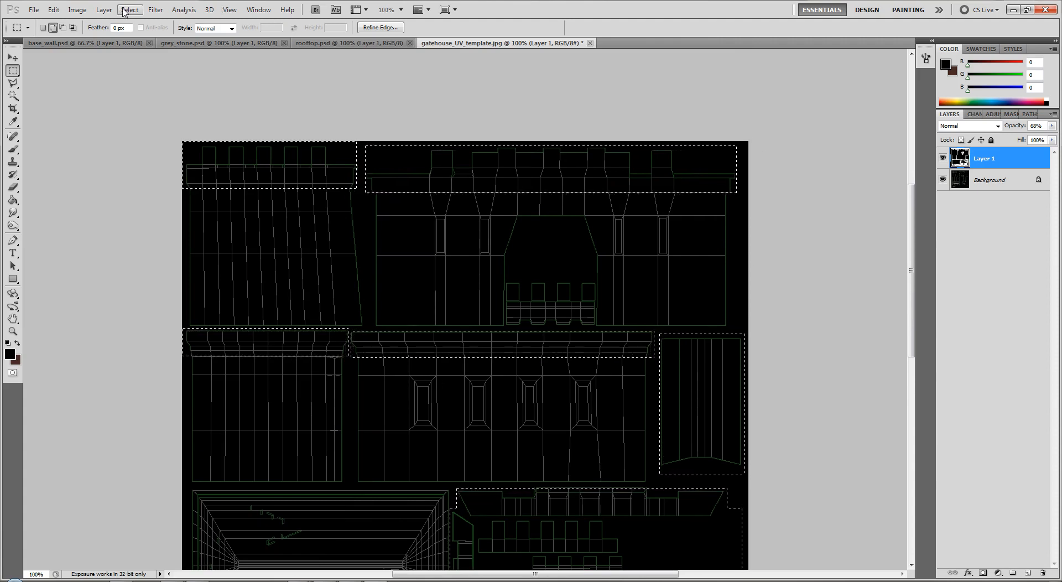
left_click(106, 9)
left_click(155, 10)
left_click(104, 10)
left_click(104, 9)
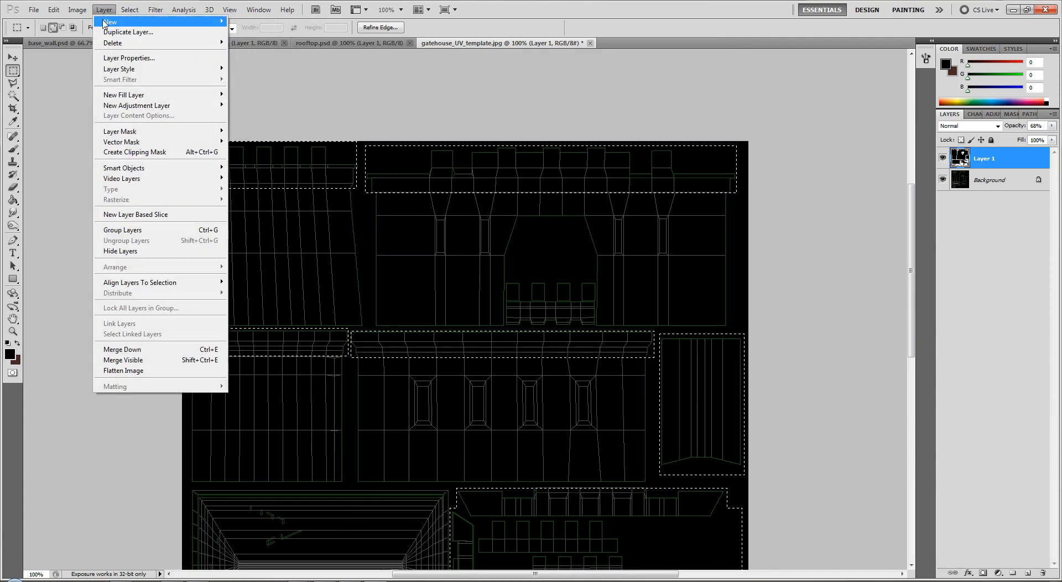
mouse_move(132, 22)
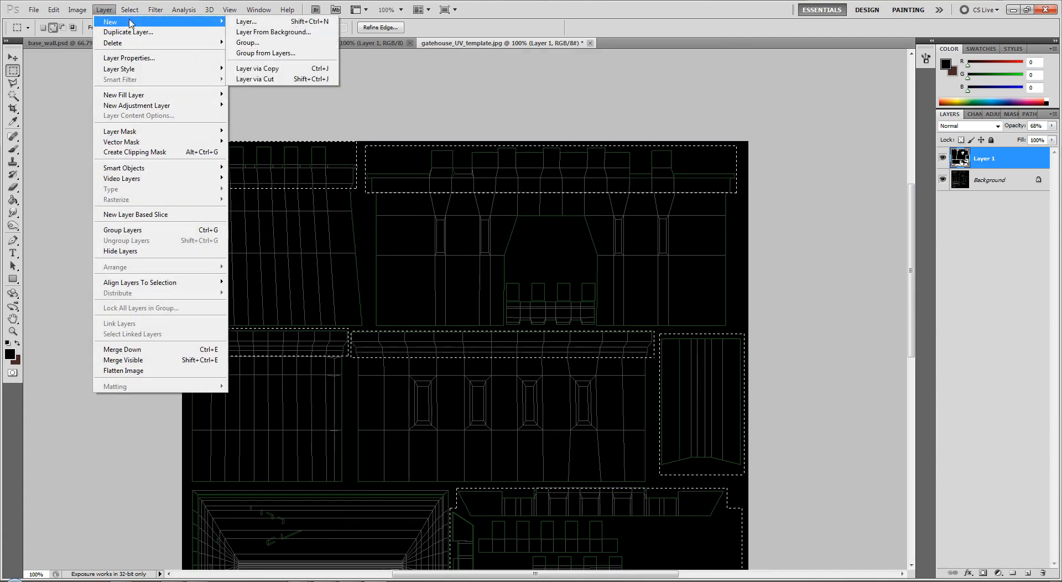
left_click(276, 78)
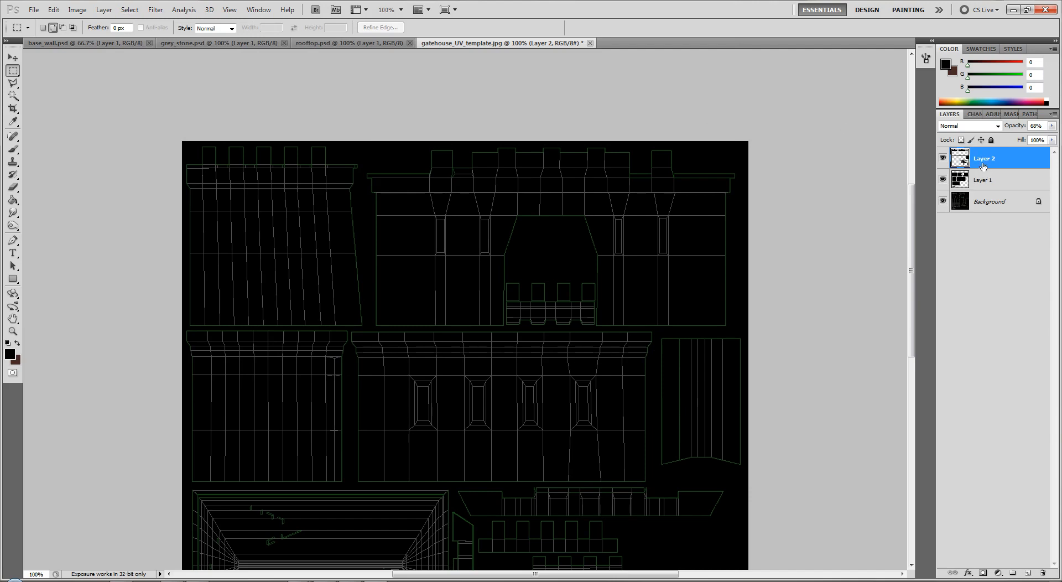
Rename the new layer as stonework.
right_click(986, 162)
left_click(988, 169)
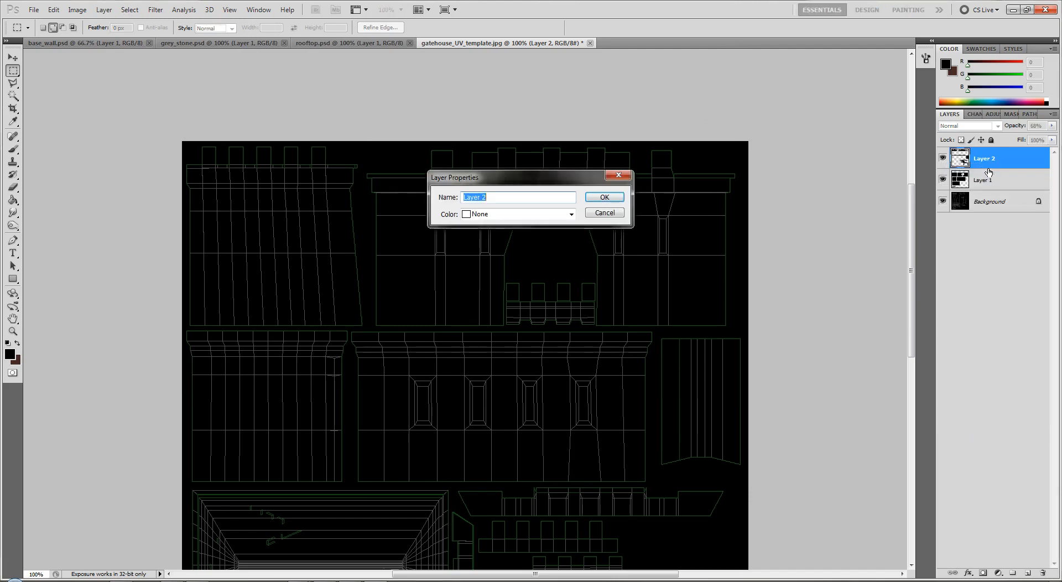
type("con")
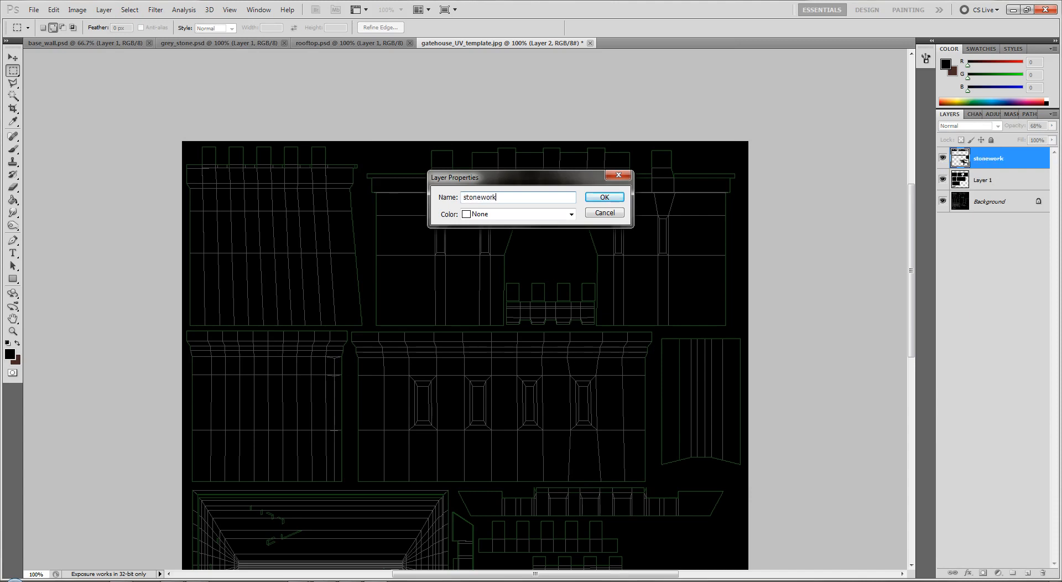
key("Return")
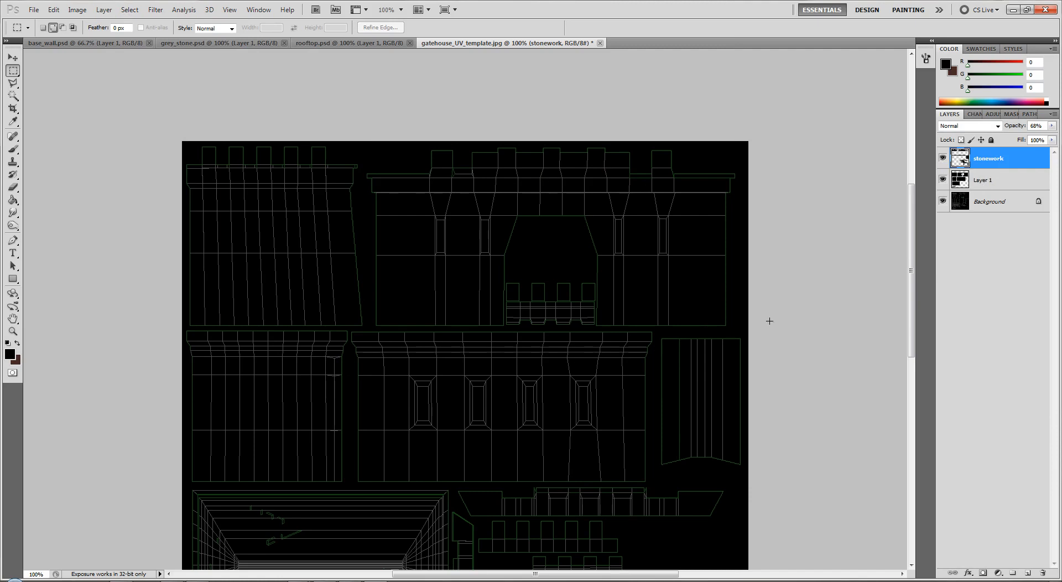
Hide the stonework layer, and cut the small battlement piece in the gate opening from Layer 1 to a new layer placed above stonework.
left_click(943, 158)
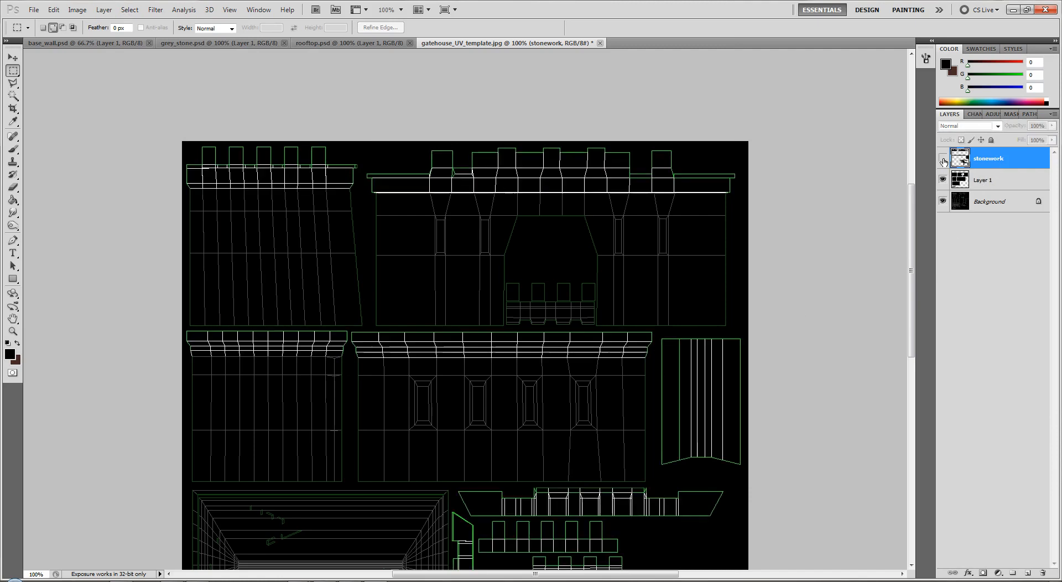
left_click(988, 178)
scroll(515, 300, "down", 1)
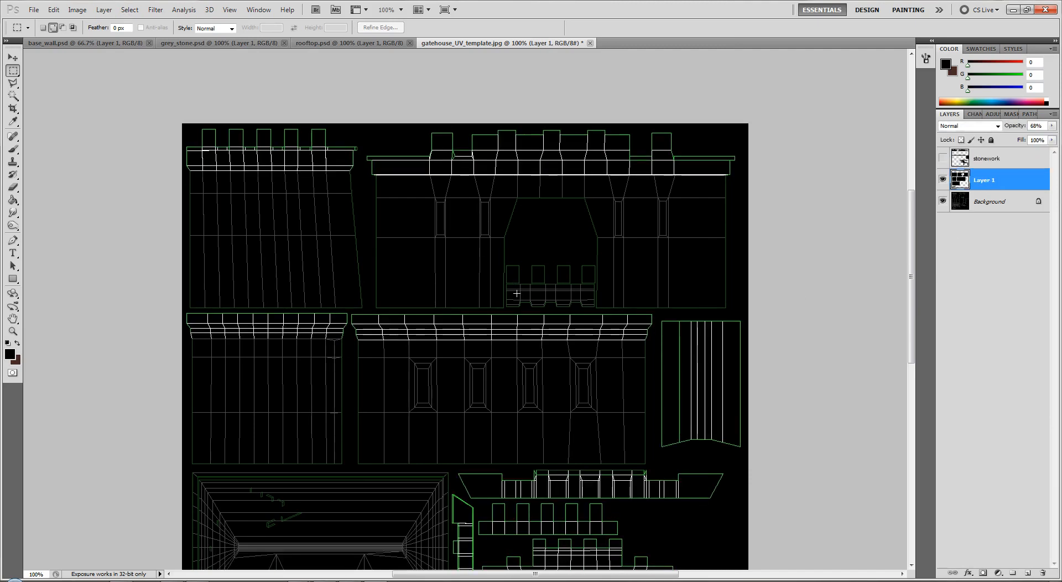
left_click_drag(556, 298, 594, 308)
left_click_drag(597, 311, 507, 260)
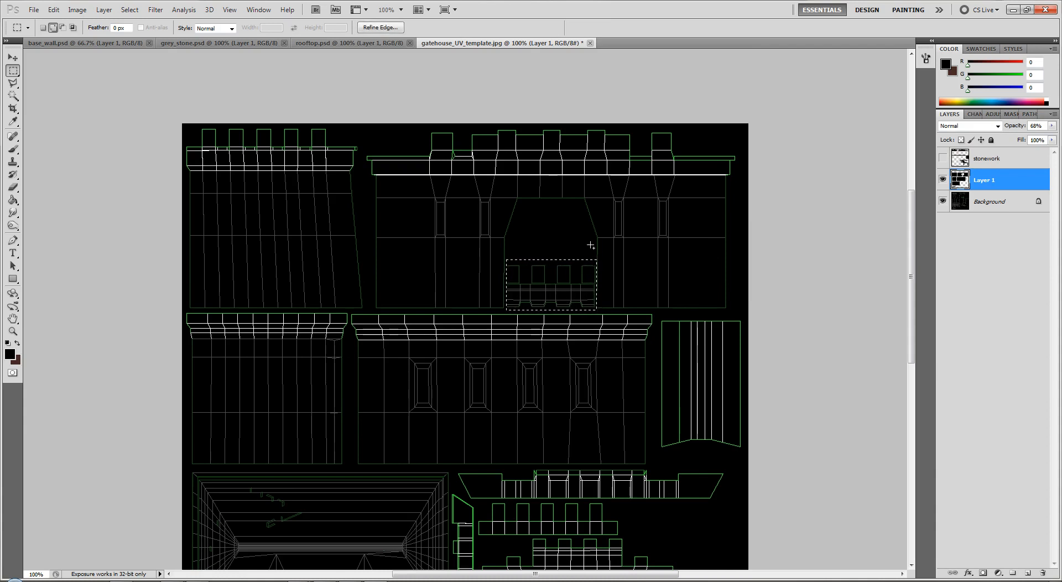
left_click(596, 266)
left_click_drag(561, 297, 506, 308)
key("ctrl+j")
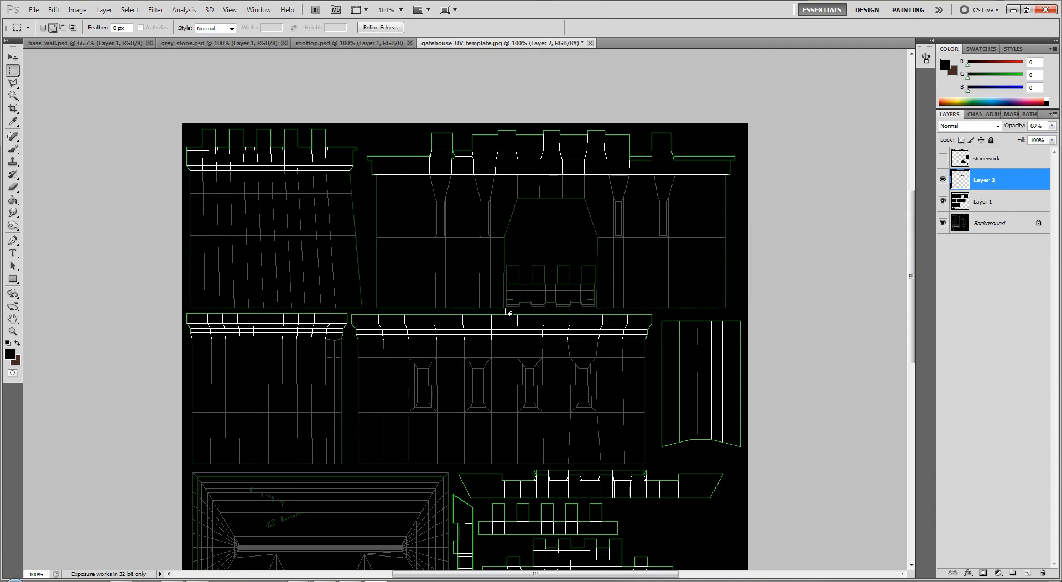
left_click_drag(1005, 187, 1005, 160)
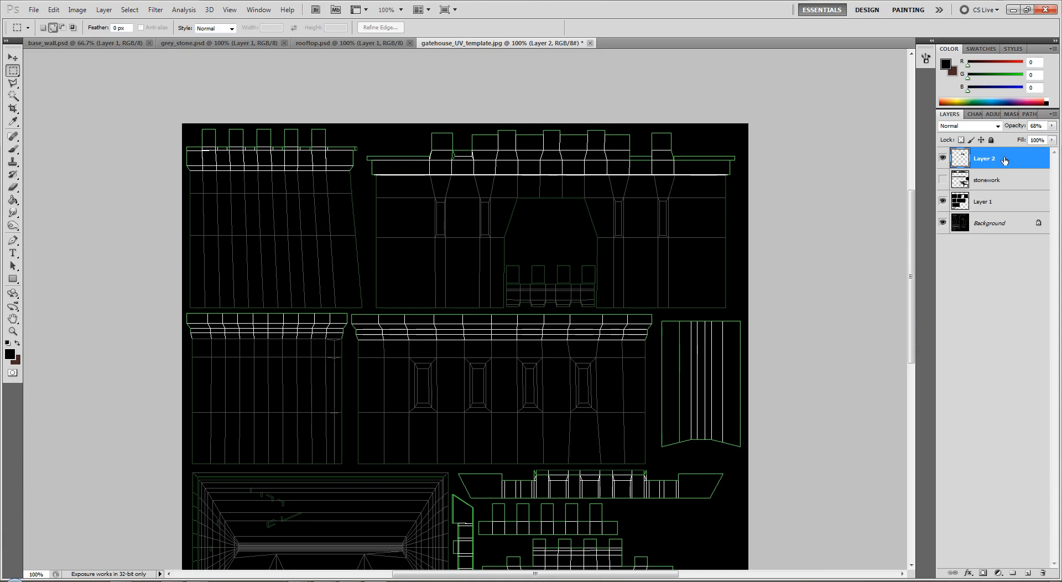
right_click(1003, 161)
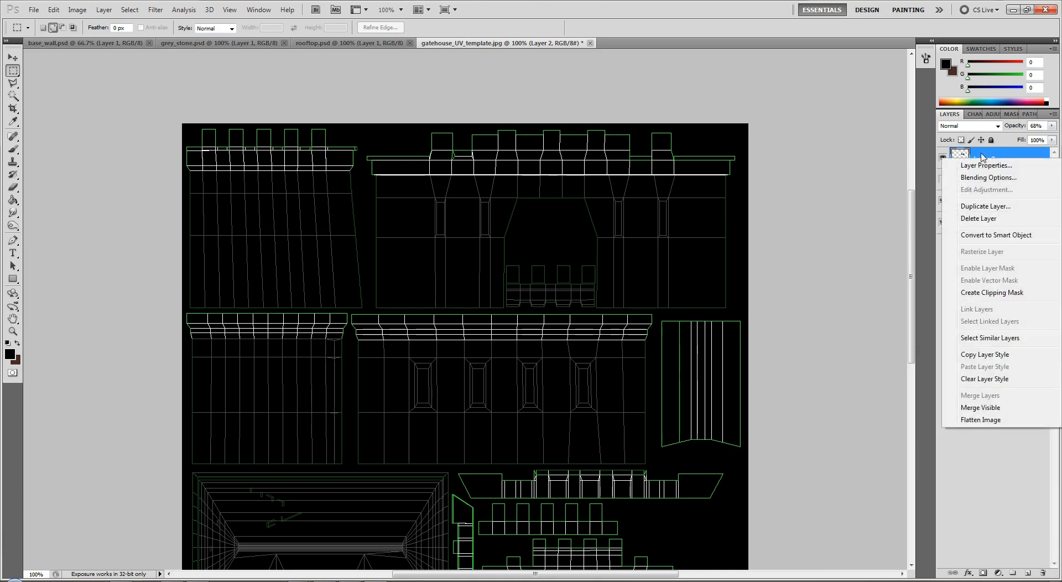
left_click(109, 12)
left_click(111, 12)
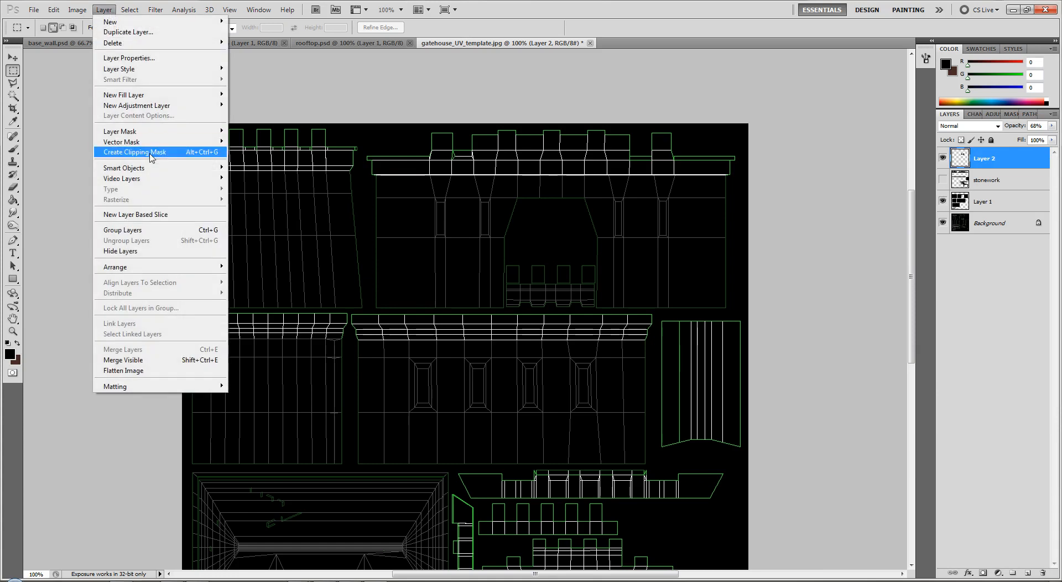
mouse_move(155, 144)
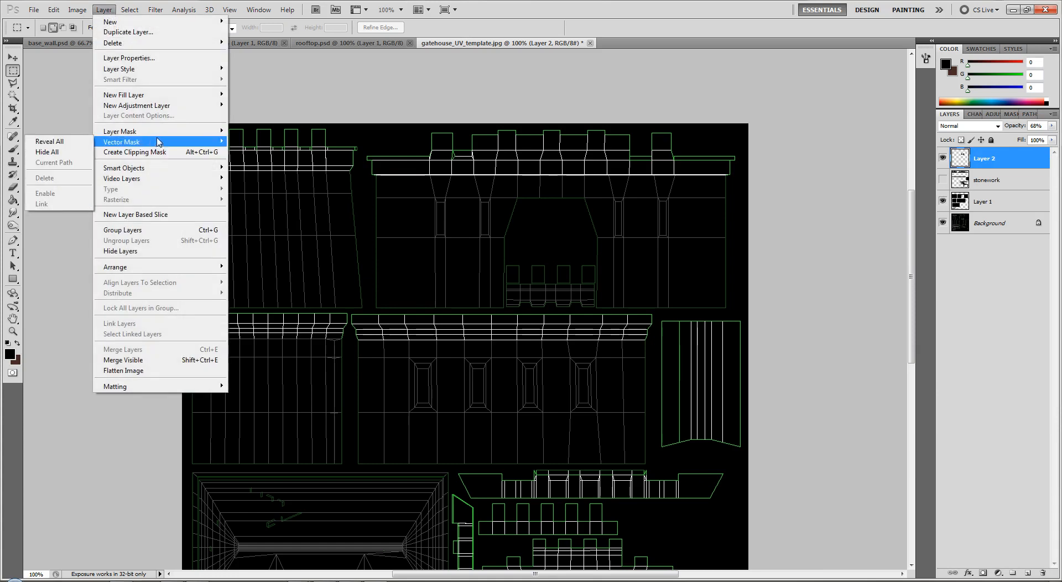
mouse_move(171, 99)
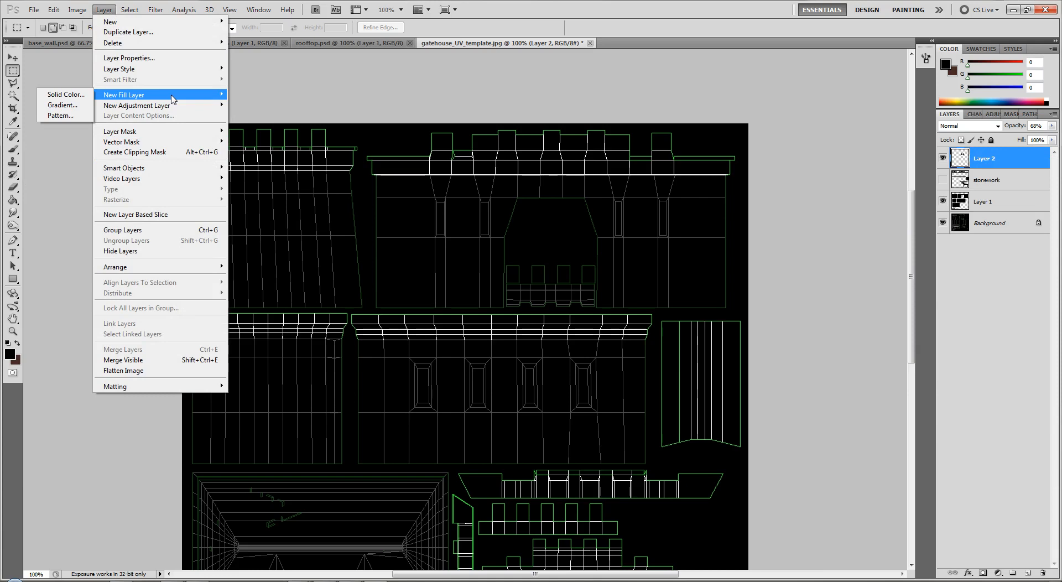
left_click(981, 160)
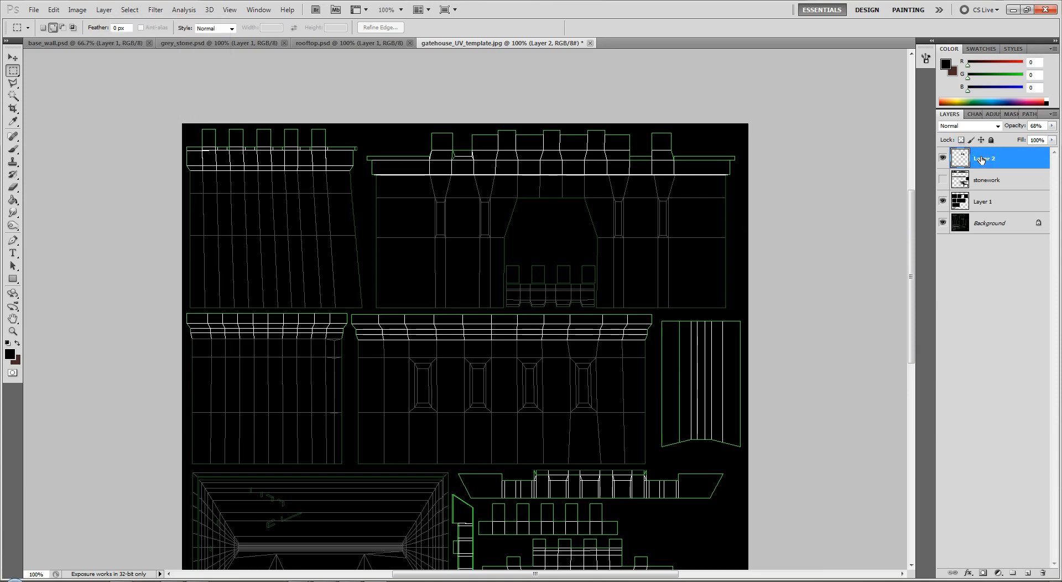
right_click(981, 160)
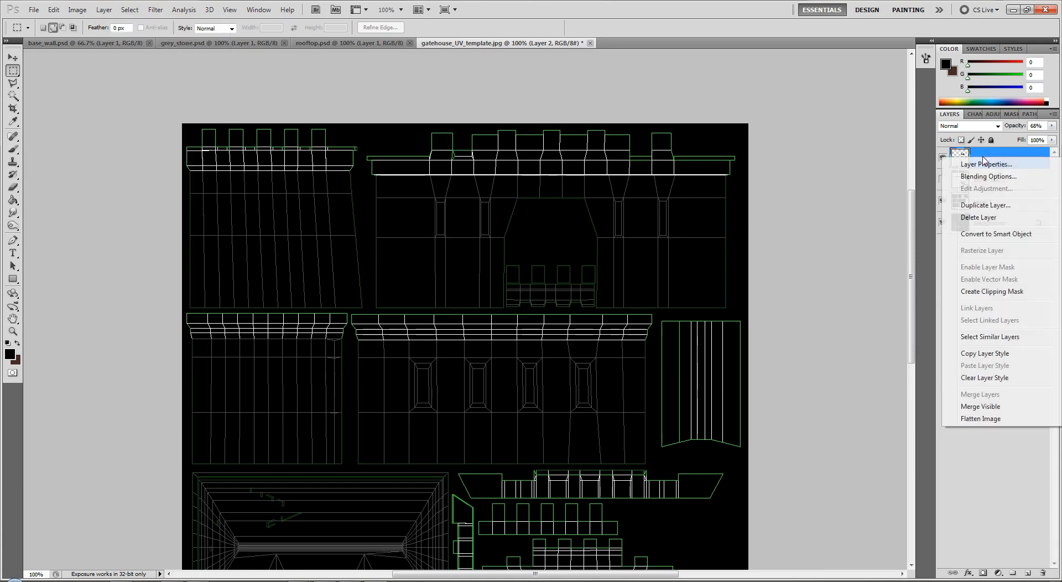
left_click(861, 157)
left_click(104, 10)
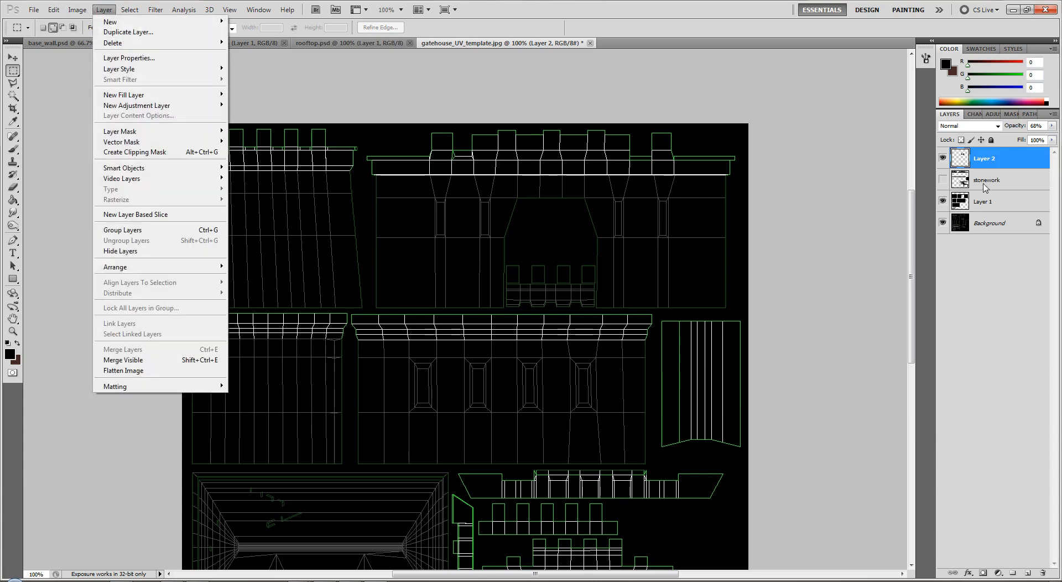
Merge Layer 2 down into the stonework layer, and hide stonework again with Layer 1 active.
left_click(942, 179)
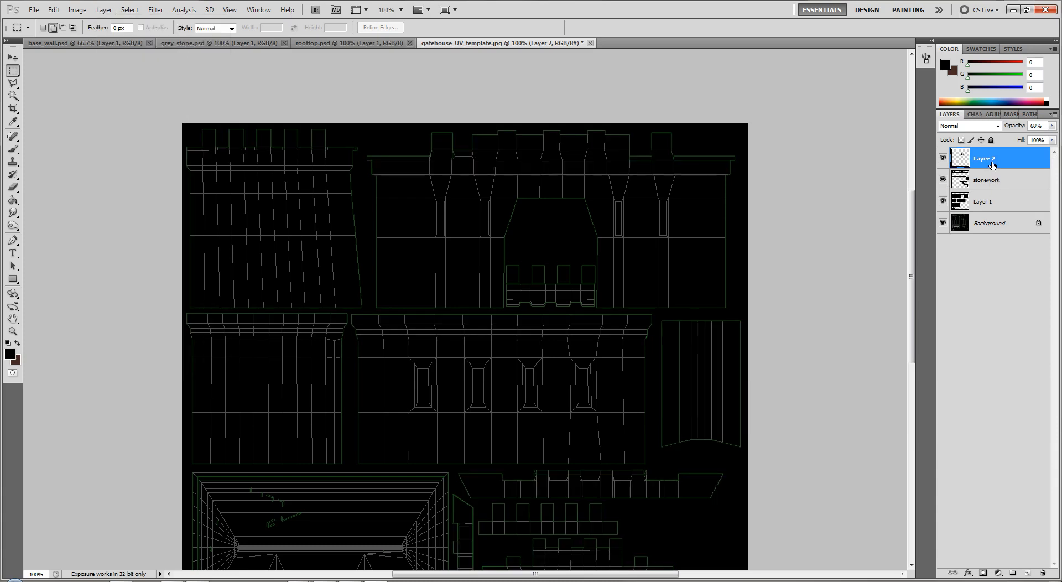
key("ctrl+e")
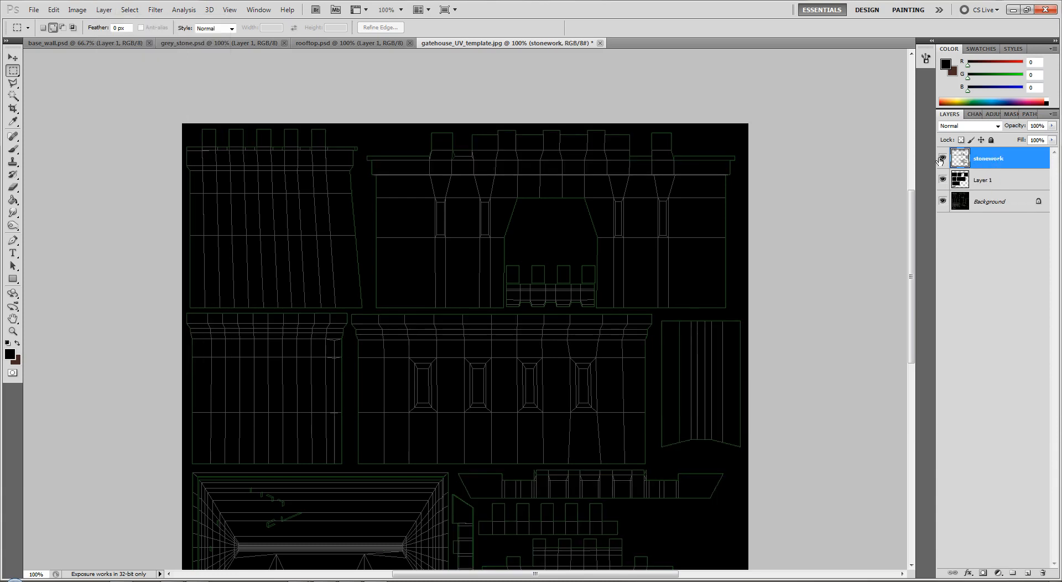
left_click(943, 157)
left_click(970, 183)
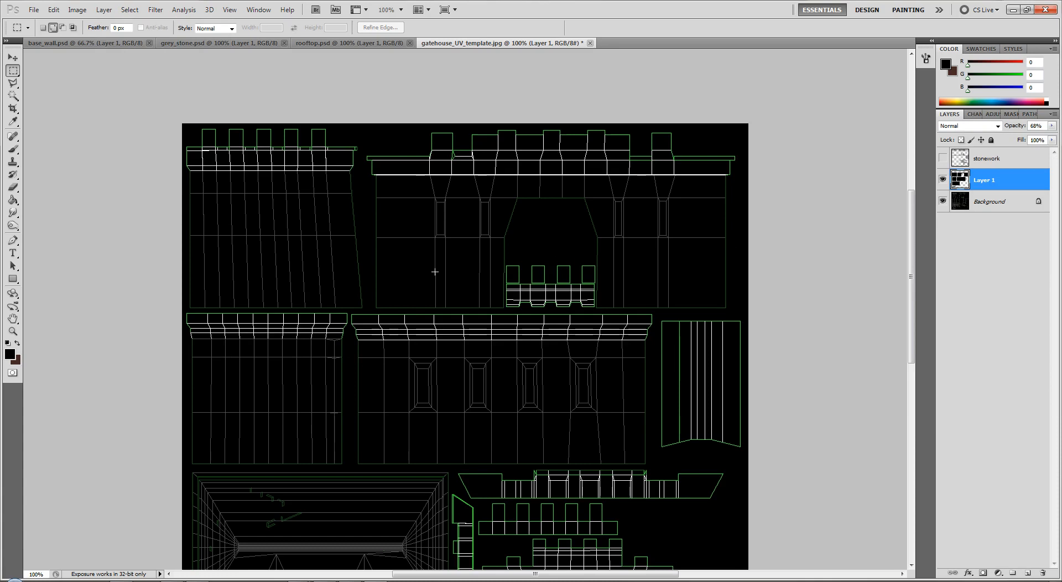
Select the four framed windows of the wide lower wall on Layer 1 with rectangular marquees.
scroll(127, 294, "down", 2)
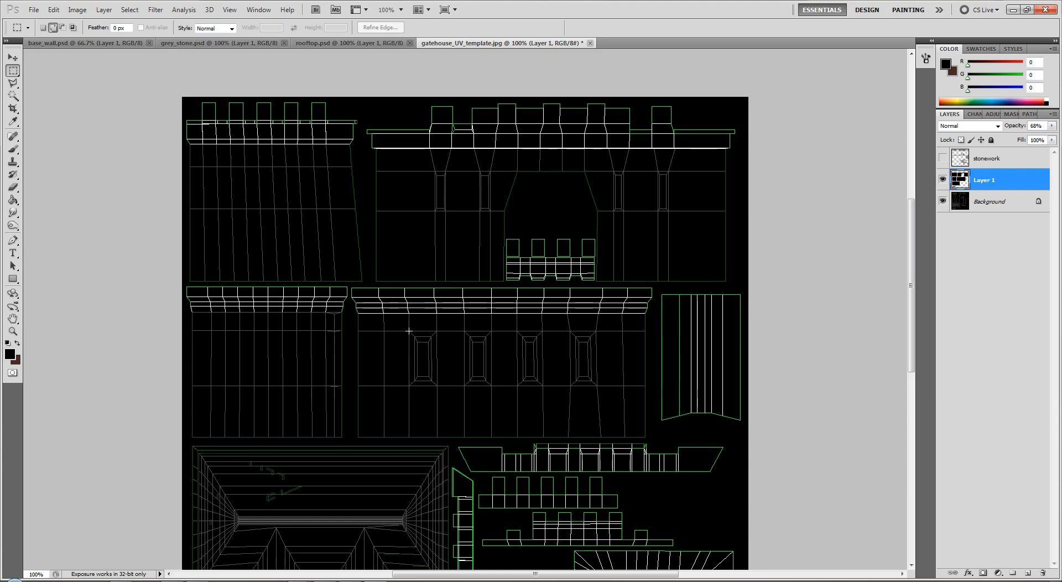
left_click_drag(431, 374, 437, 386)
left_click_drag(464, 331, 491, 386)
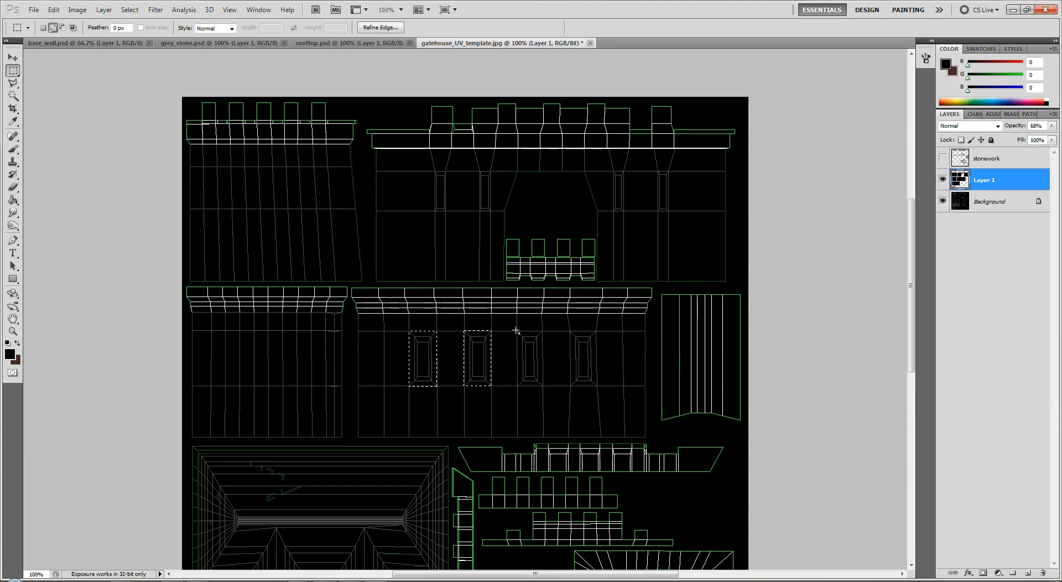
left_click_drag(517, 332, 546, 389)
left_click_drag(570, 331, 597, 387)
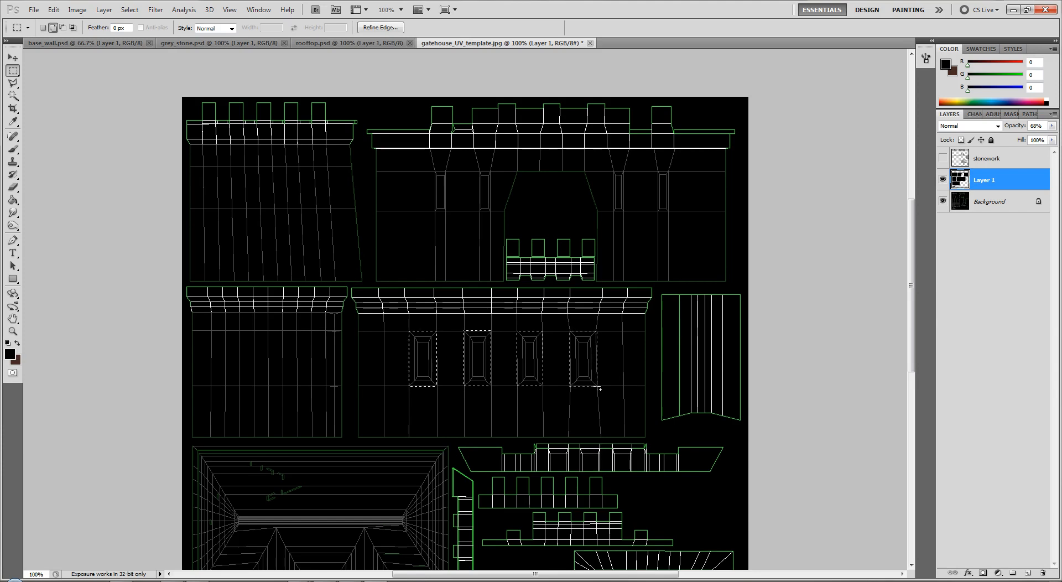
Add the framed windows of the two triangular gables to the selection.
scroll(551, 357, "down", 5)
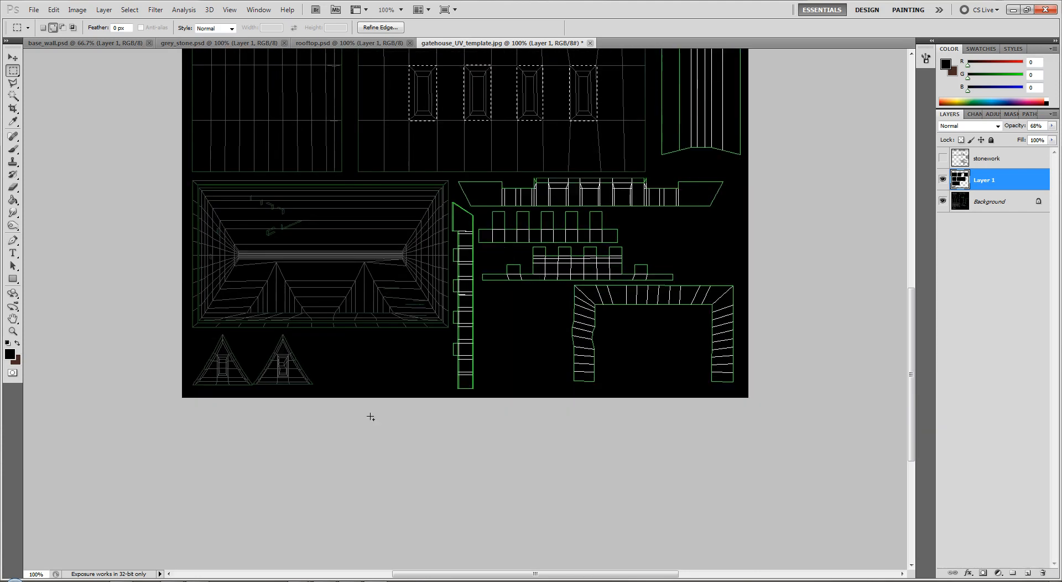
key("ctrl+plus")
key("ctrl+plus")
scroll(371, 419, "down", 3)
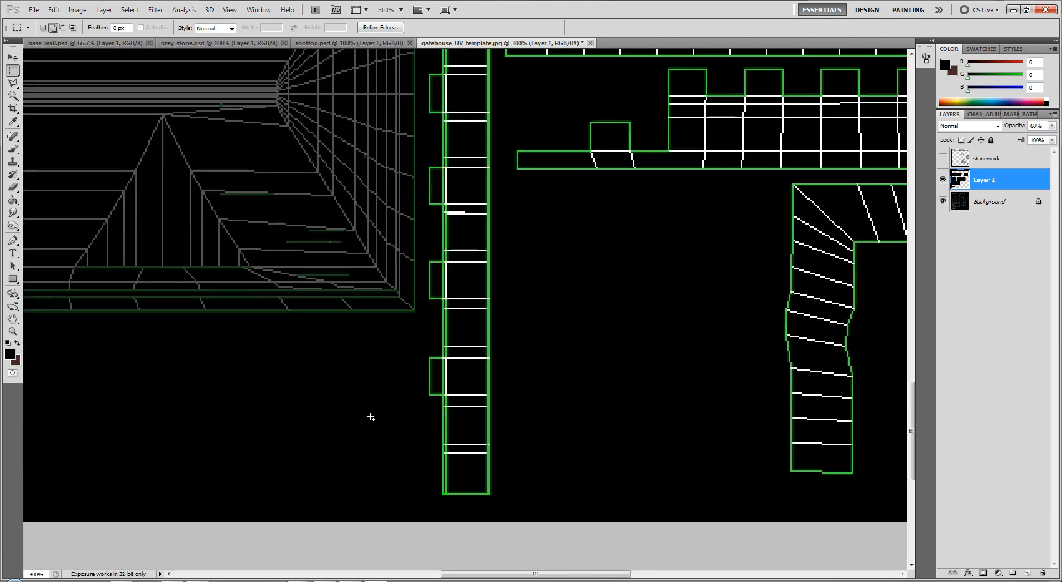
scroll(428, 347, "left", 10)
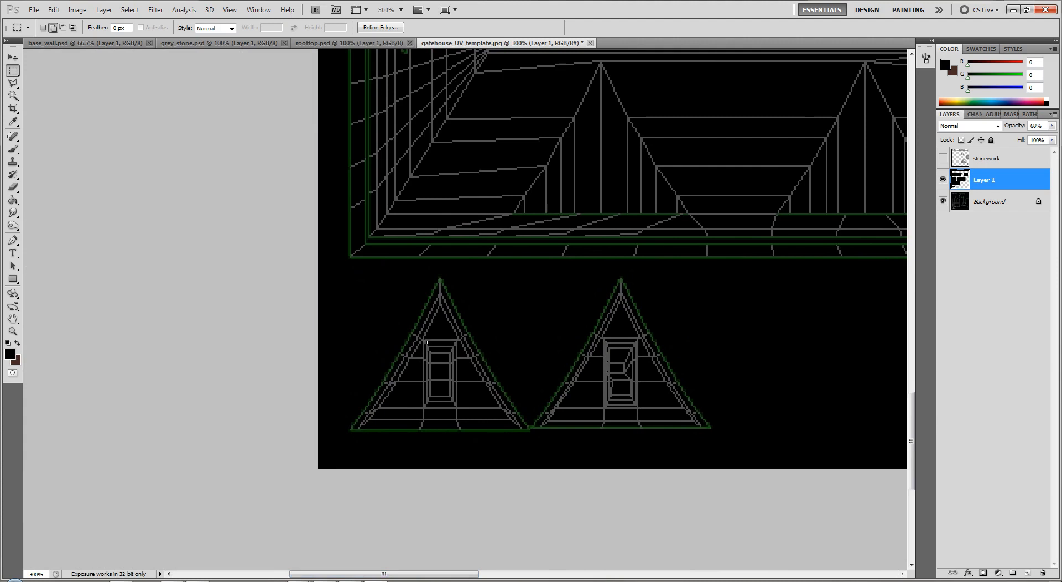
left_click_drag(423, 339, 458, 407)
left_click_drag(639, 398, 640, 410)
Extend the selection slightly above and below the four lower-wall windows, and subtract the gaps between the windows from it.
key("ctrl+minus")
key("ctrl+minus")
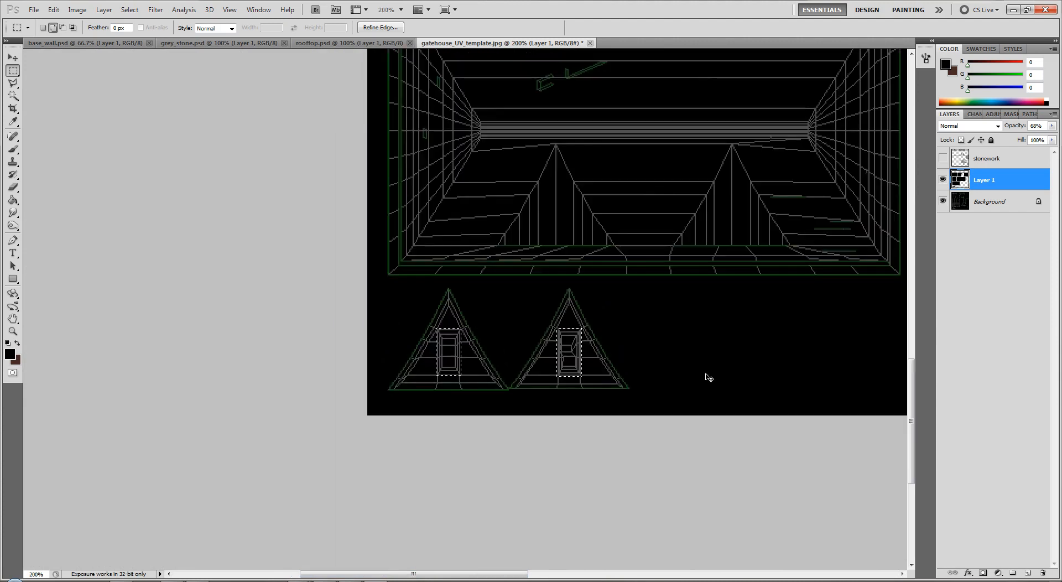
scroll(707, 375, "up", 5)
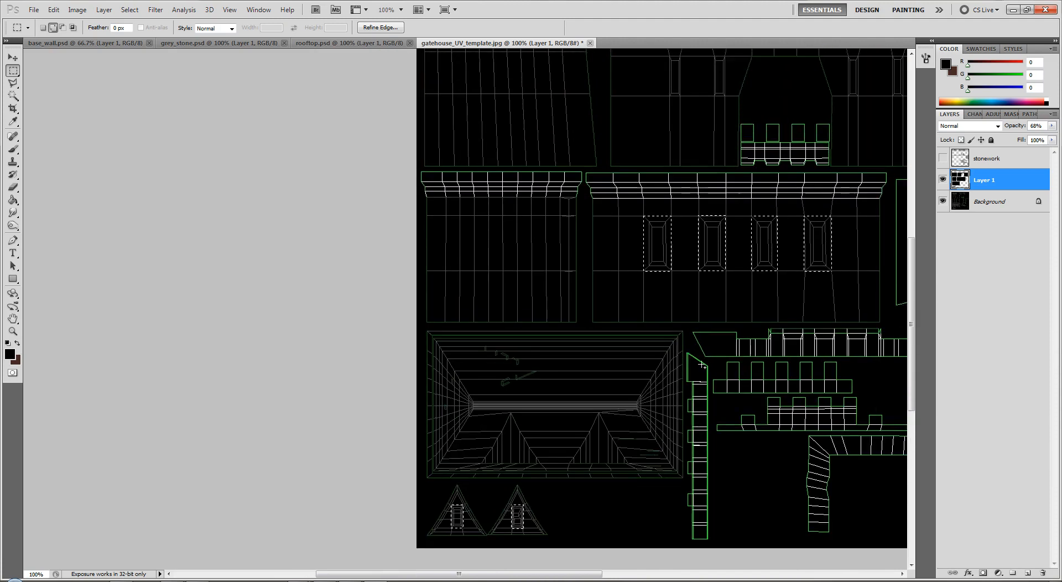
scroll(702, 365, "up", 2)
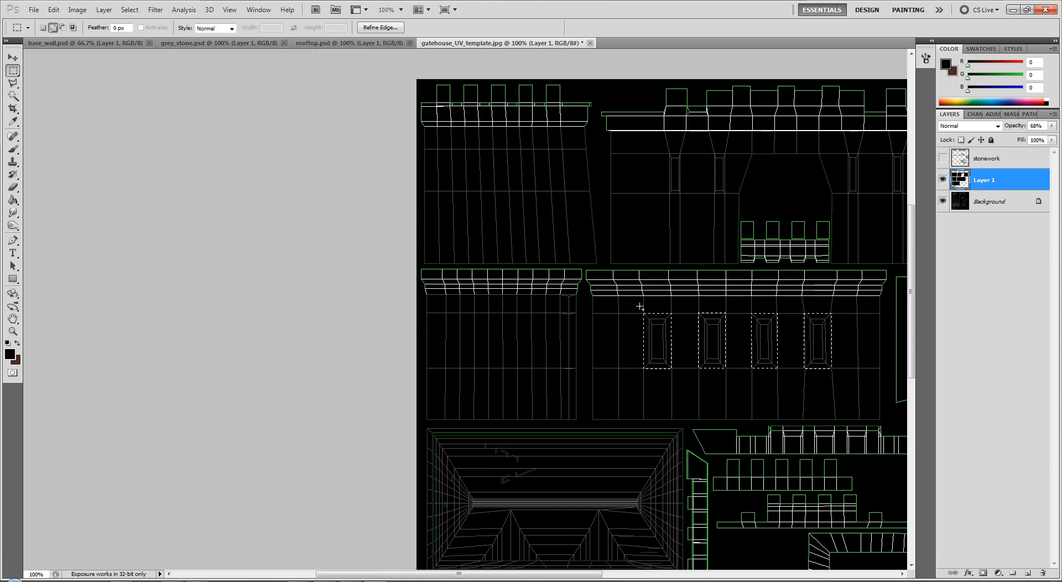
left_click_drag(640, 308, 835, 319)
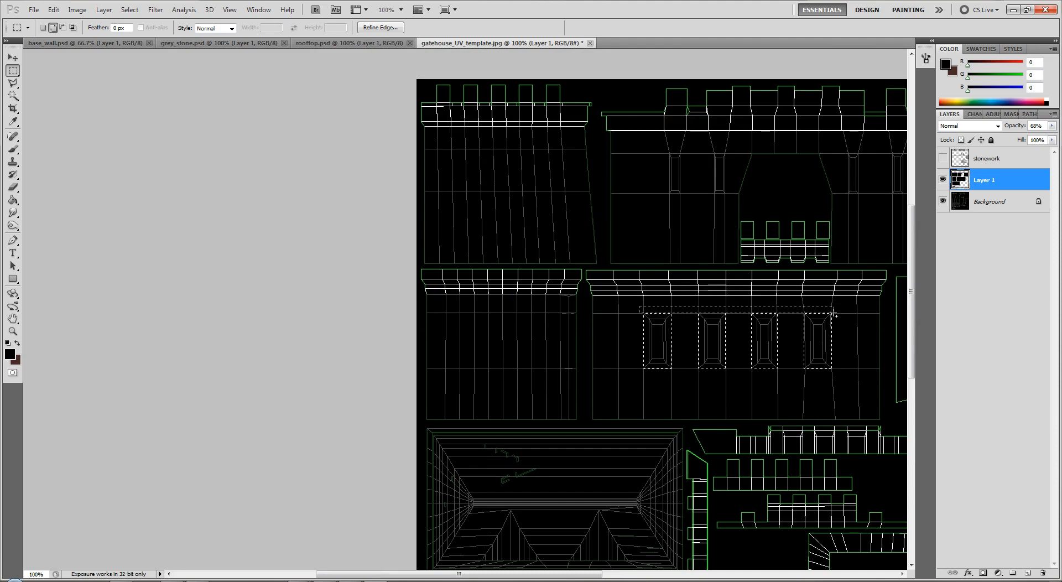
left_click_drag(836, 316, 835, 316)
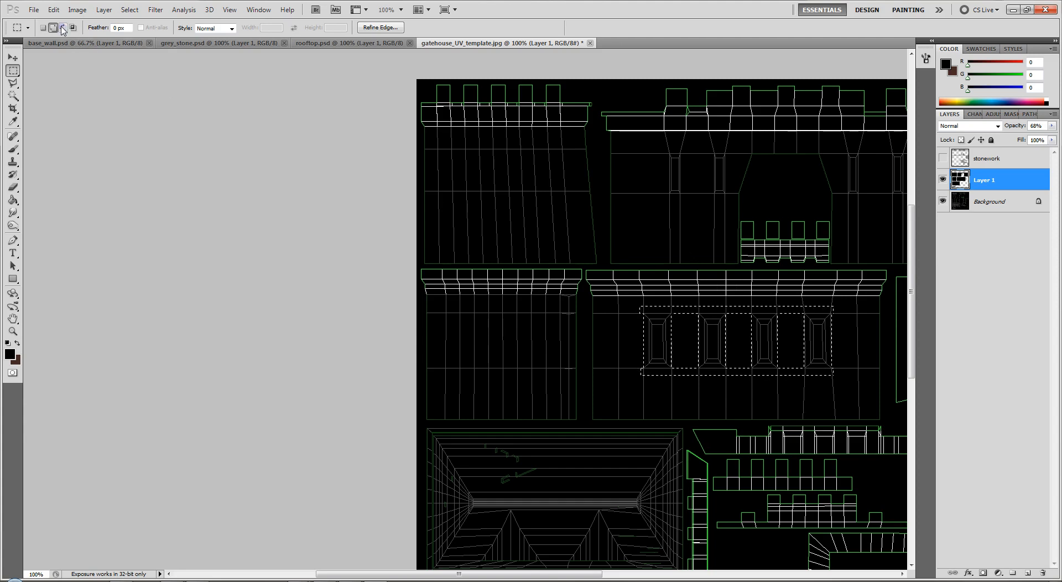
left_click(62, 29)
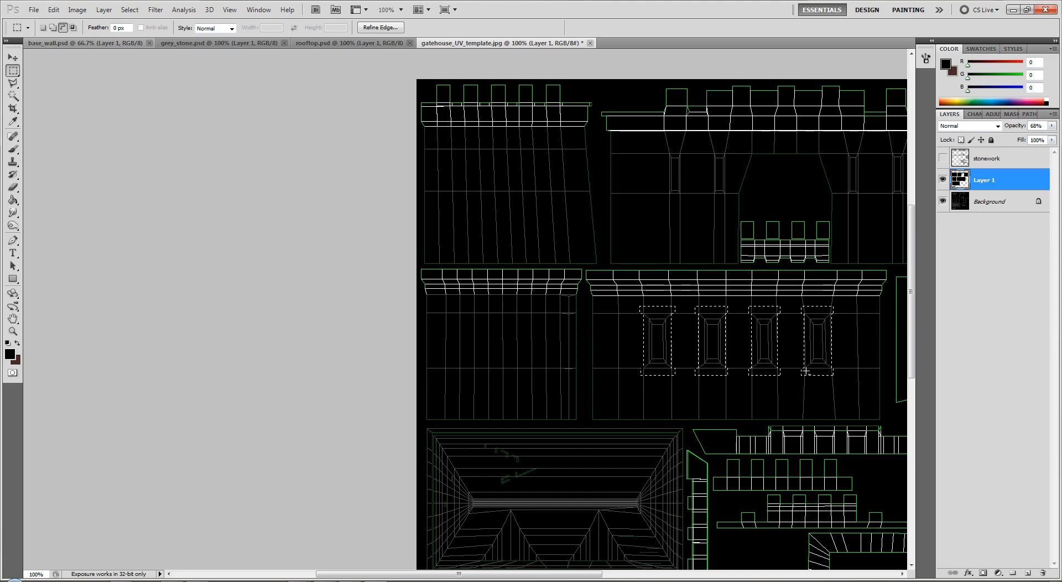
Cut the selected framed windows from Layer 1 to a new layer and name it windows.
scroll(805, 379, "down", 3)
scroll(805, 379, "up", 4)
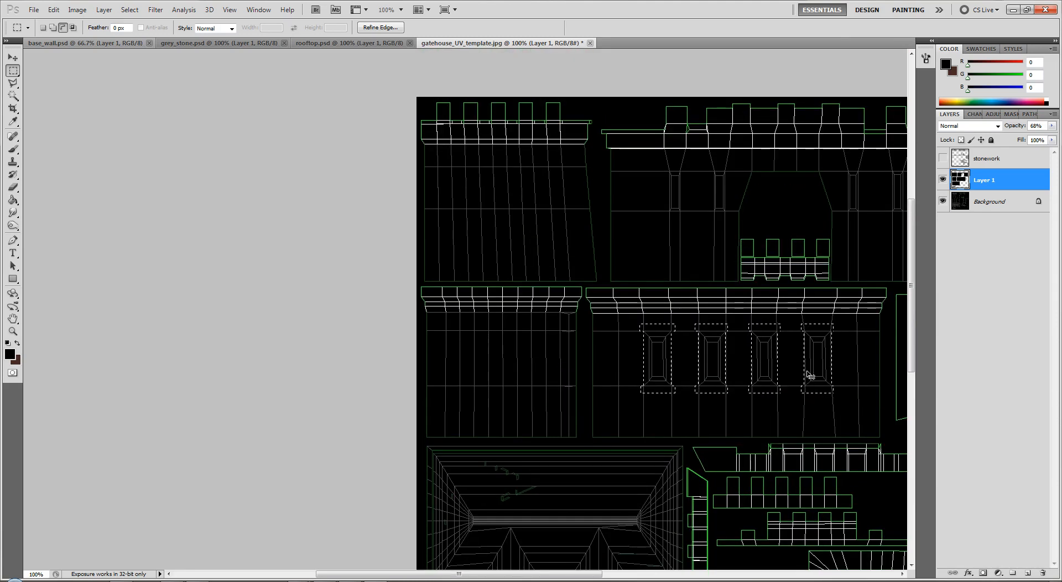
key("ctrl+j")
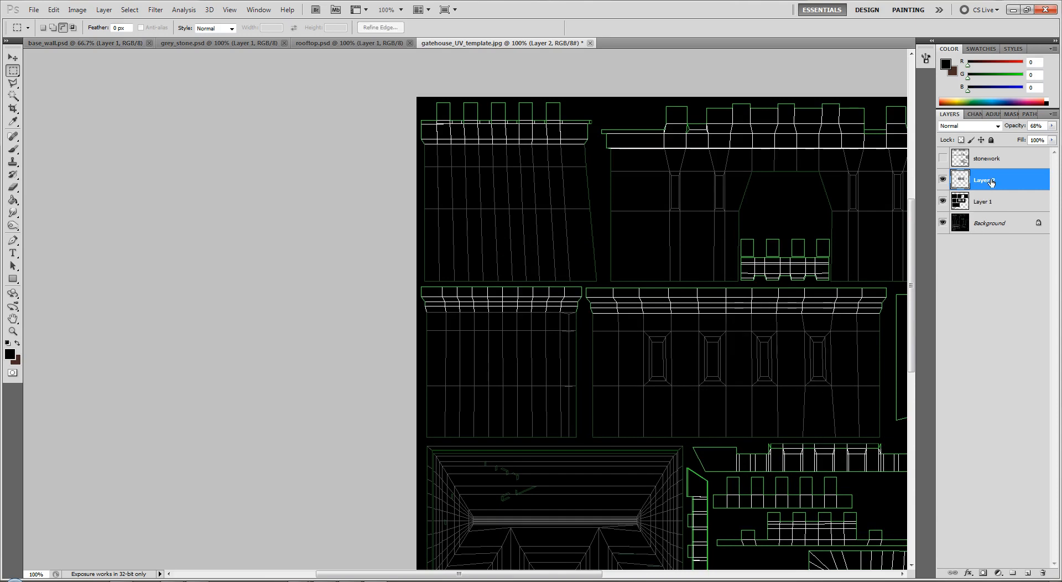
right_click(991, 182)
left_click(987, 187)
type("windows")
key("Return")
Select the inner panes of the four lower-wall windows on the windows layer with rectangular marquees.
left_click_drag(652, 342, 669, 369)
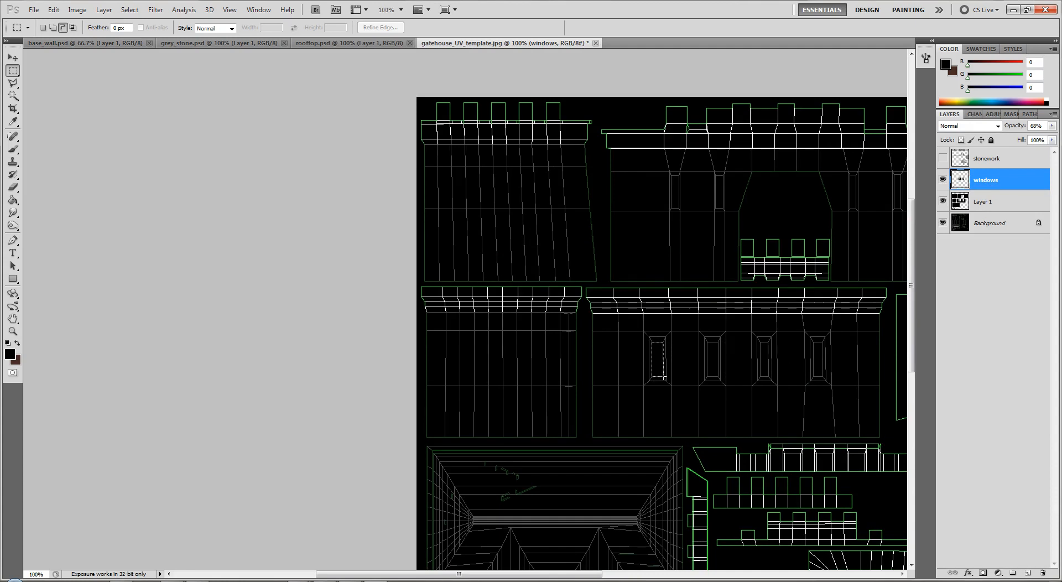
left_click_drag(664, 379, 664, 379)
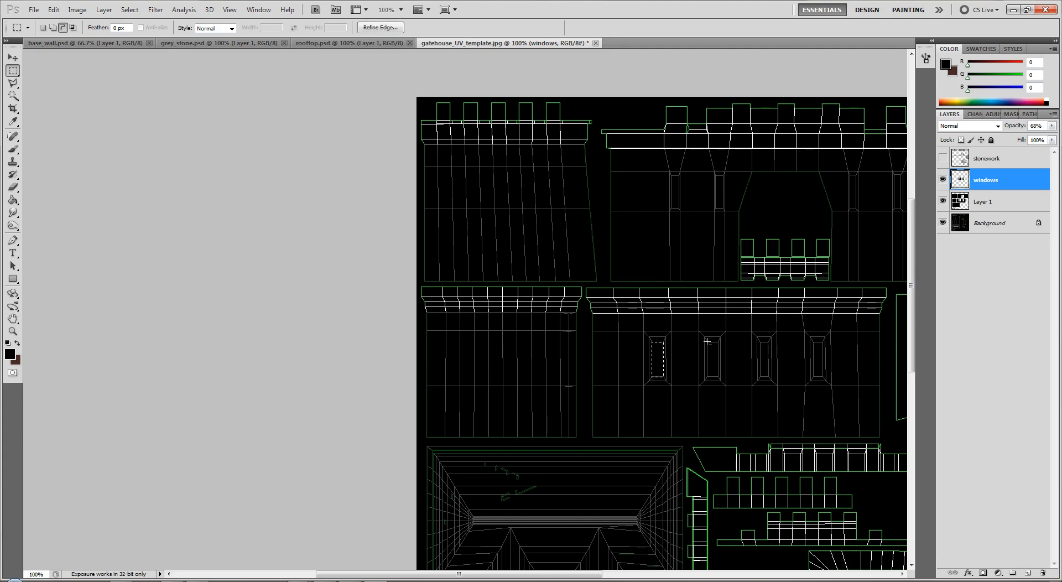
left_click_drag(707, 342, 719, 377)
left_click(49, 28)
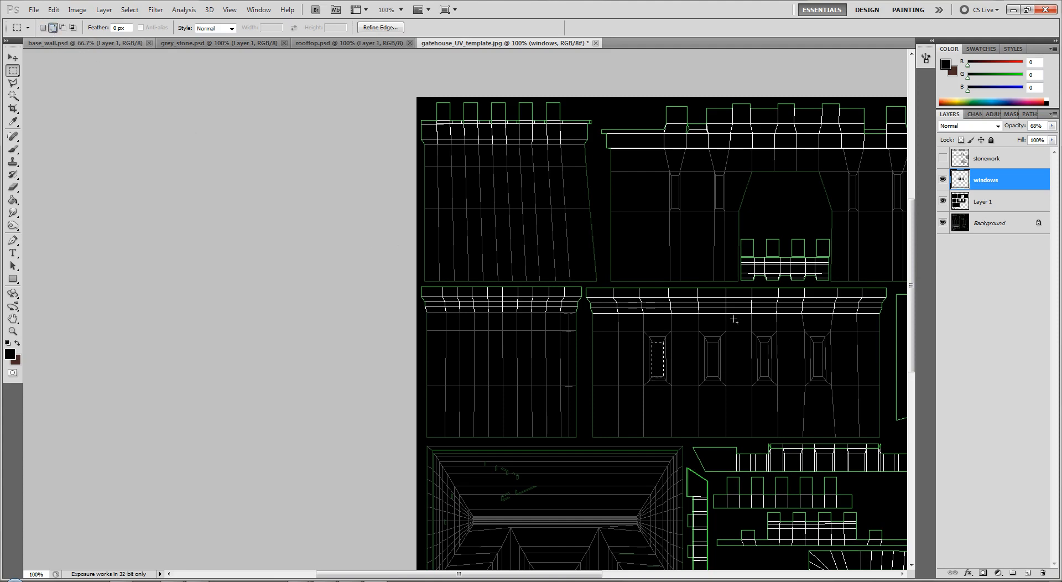
key("ctrl+plus")
scroll(742, 494, "down", 2)
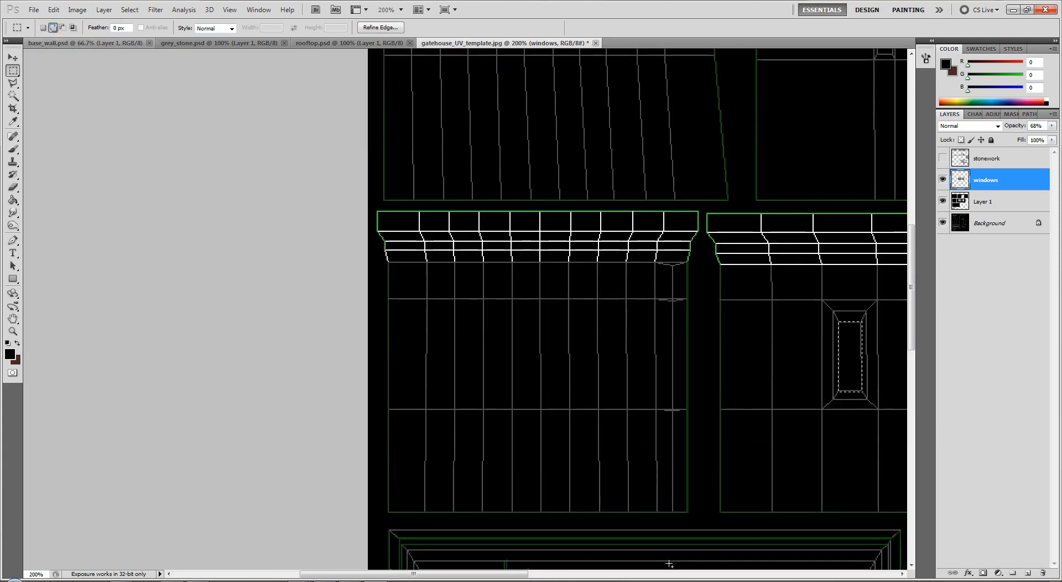
left_click_drag(470, 573, 606, 574)
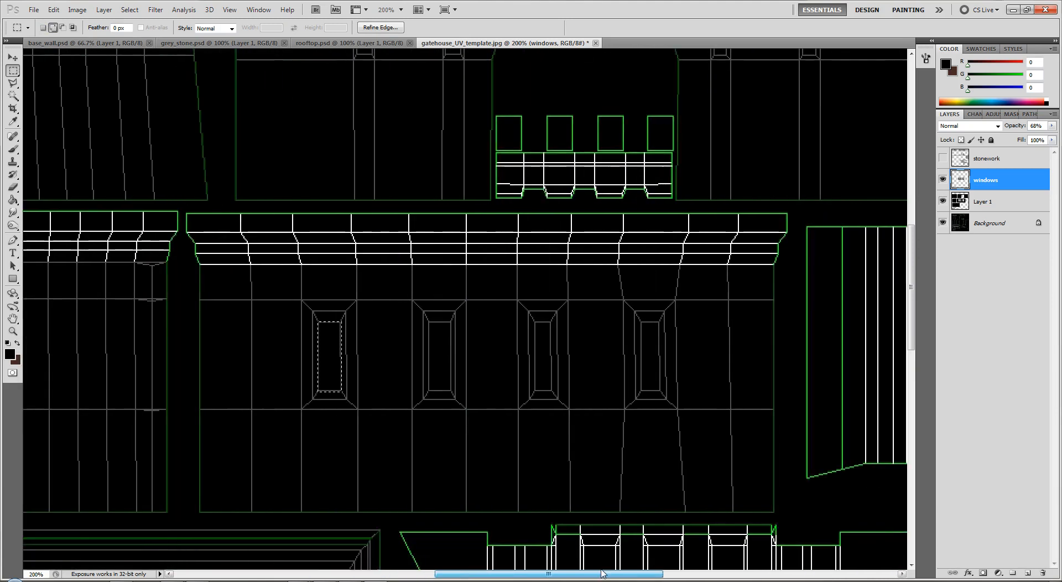
left_click_drag(429, 321, 450, 392)
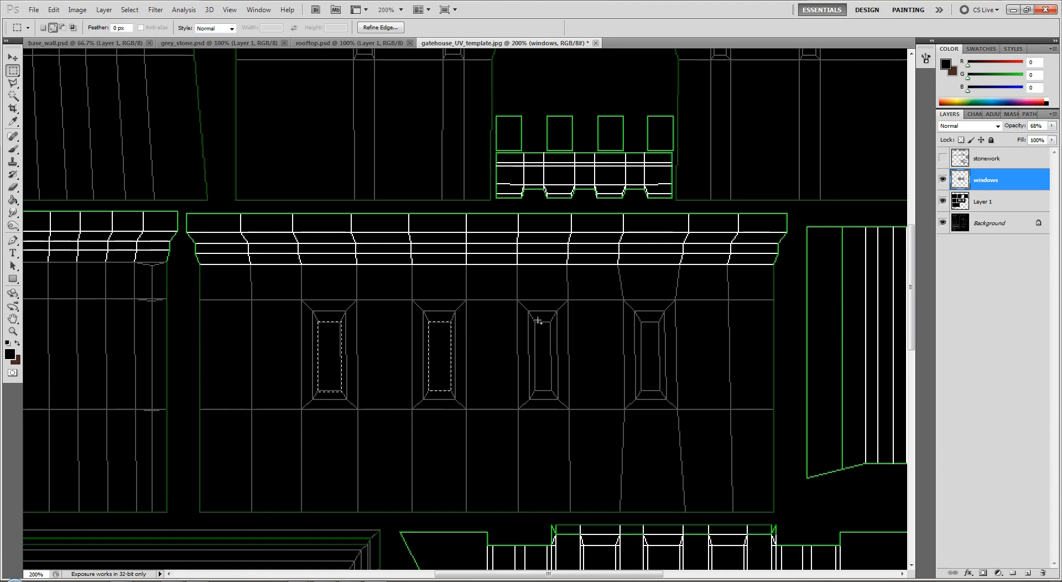
left_click_drag(535, 321, 553, 394)
left_click_drag(641, 322, 661, 393)
Add the inner panes of the two triangular gables' windows to the selection.
scroll(520, 432, "down", 10)
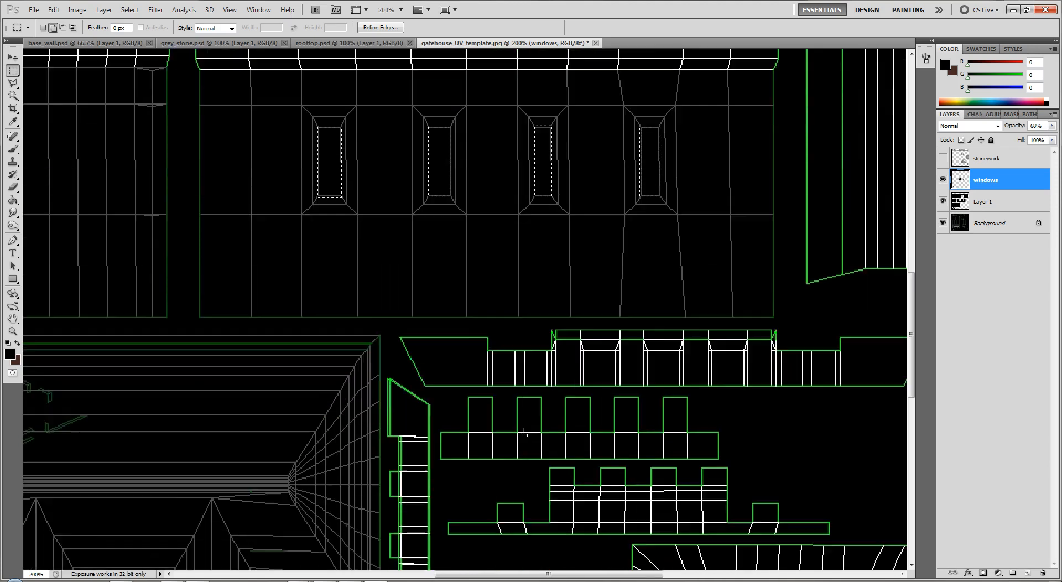
scroll(525, 433, "down", 3)
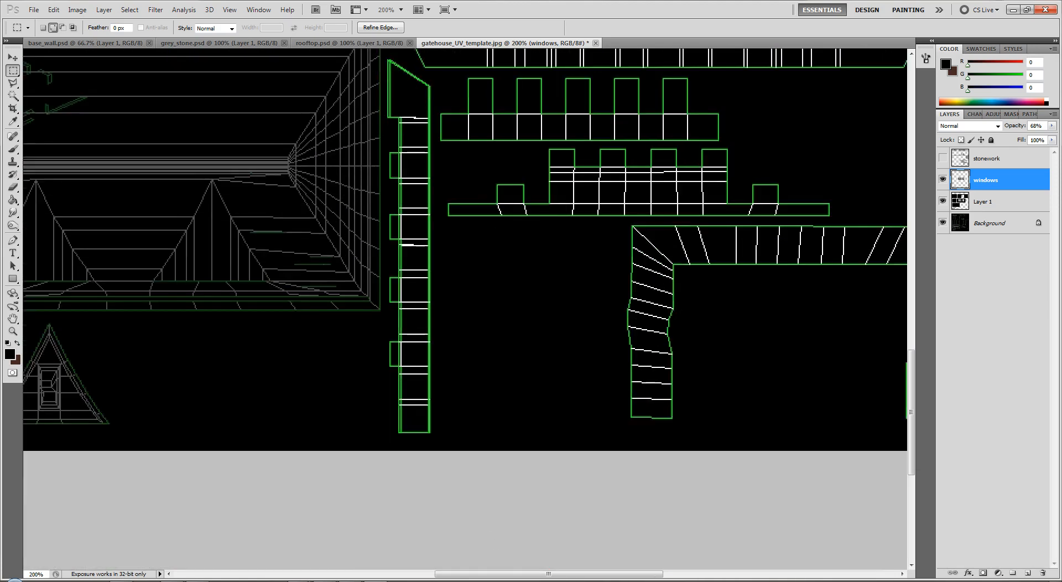
left_click_drag(506, 576, 402, 574)
scroll(404, 423, "up", 1)
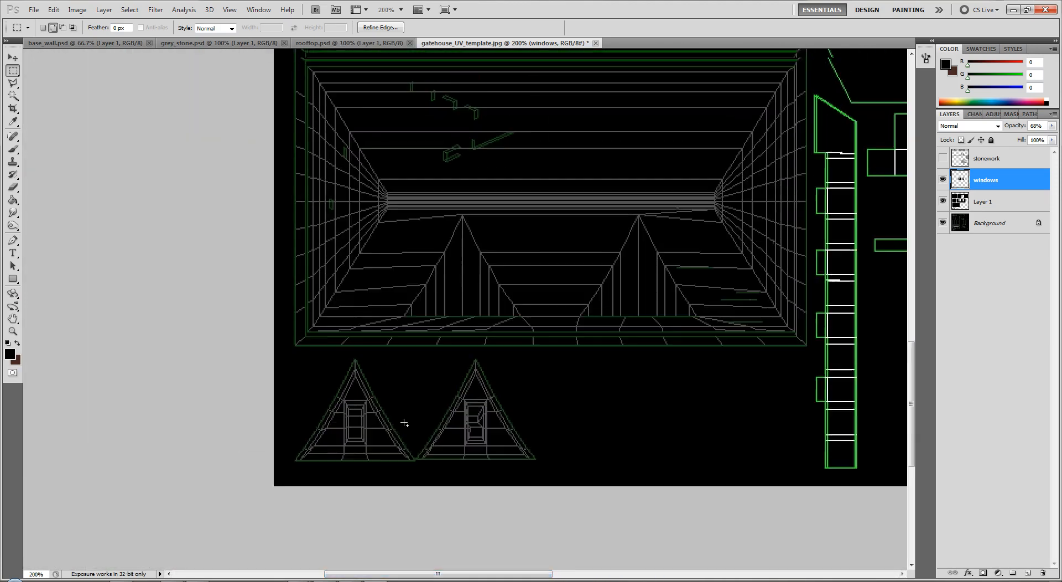
key("ctrl+plus")
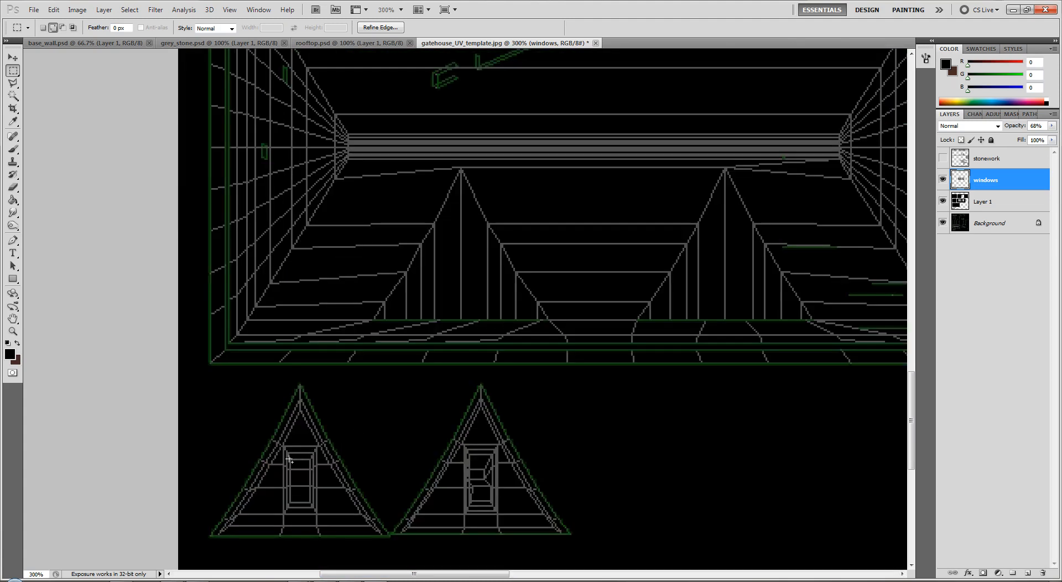
left_click_drag(314, 483, 311, 504)
left_click_drag(470, 454, 493, 508)
Cut the selected window panes from the windows layer to a new layer and name it glass.
key("ctrl+1")
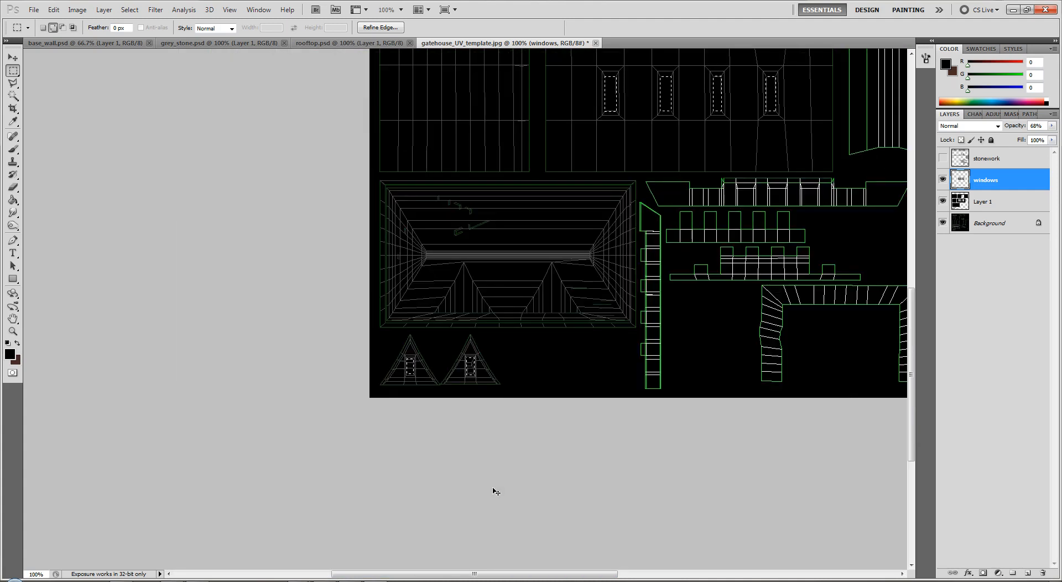
key("ctrl+j")
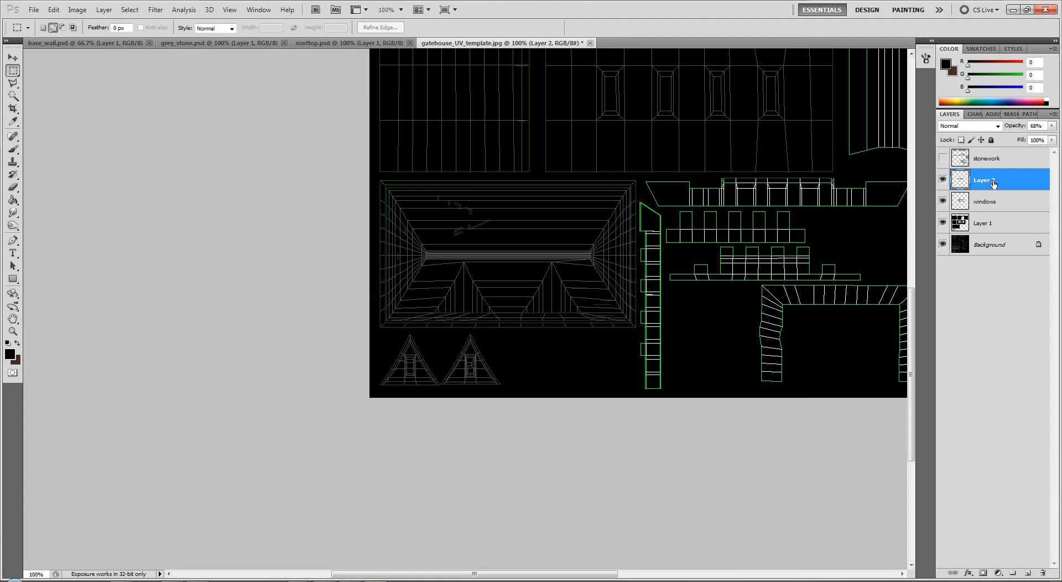
right_click(991, 181)
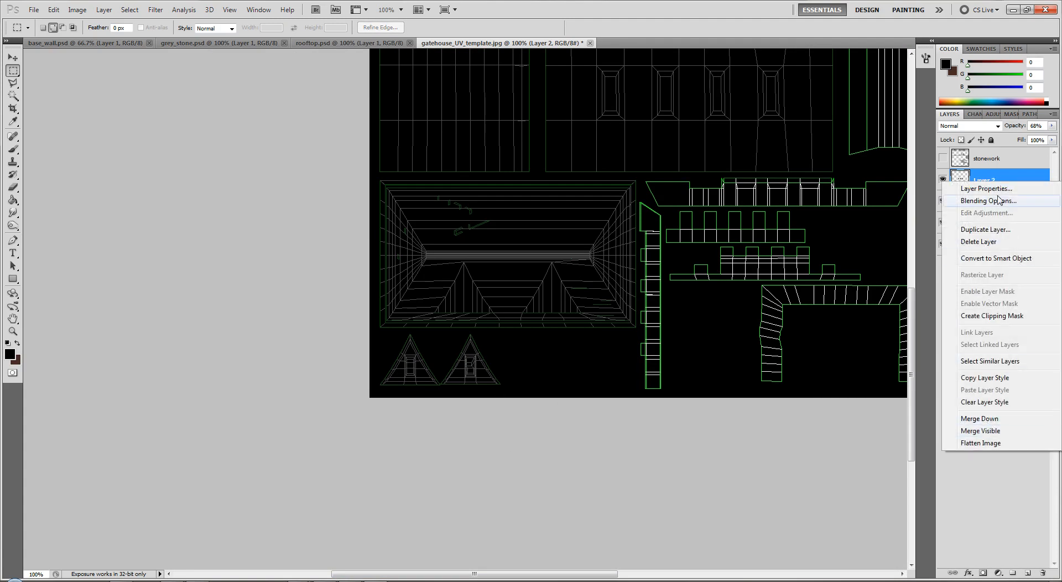
type("glass")
key("Return")
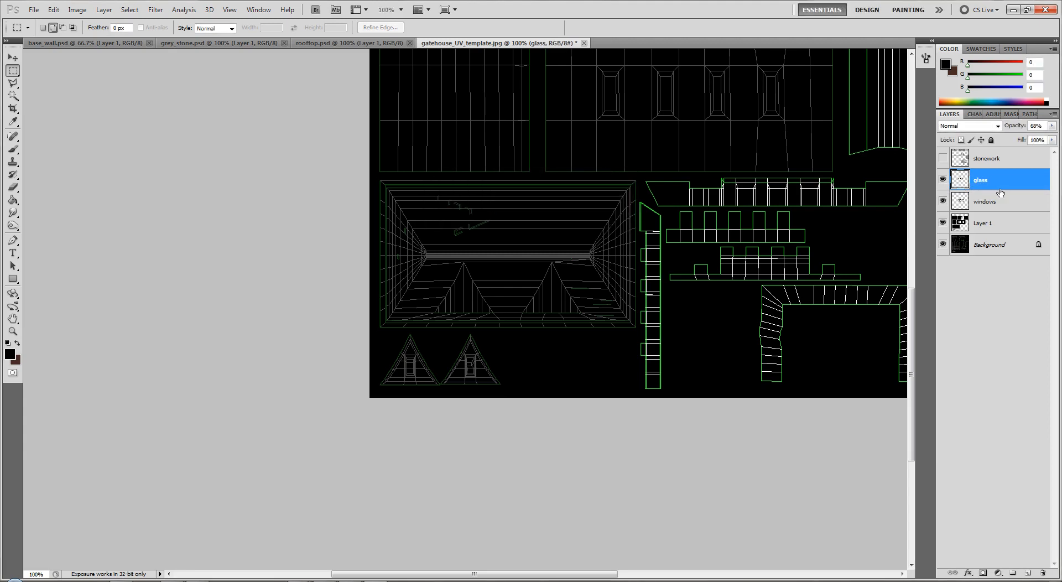
Make the stonework layer active and hide every other layer so that only stonework shows.
left_click(996, 163)
left_click_drag(951, 165, 944, 254)
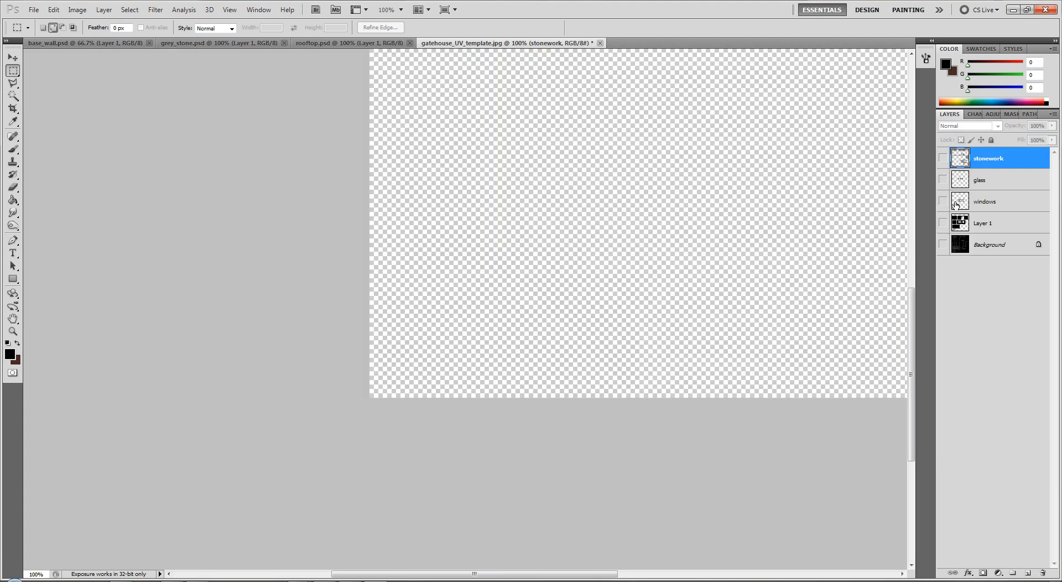
left_click(944, 158)
scroll(784, 238, "up", 4)
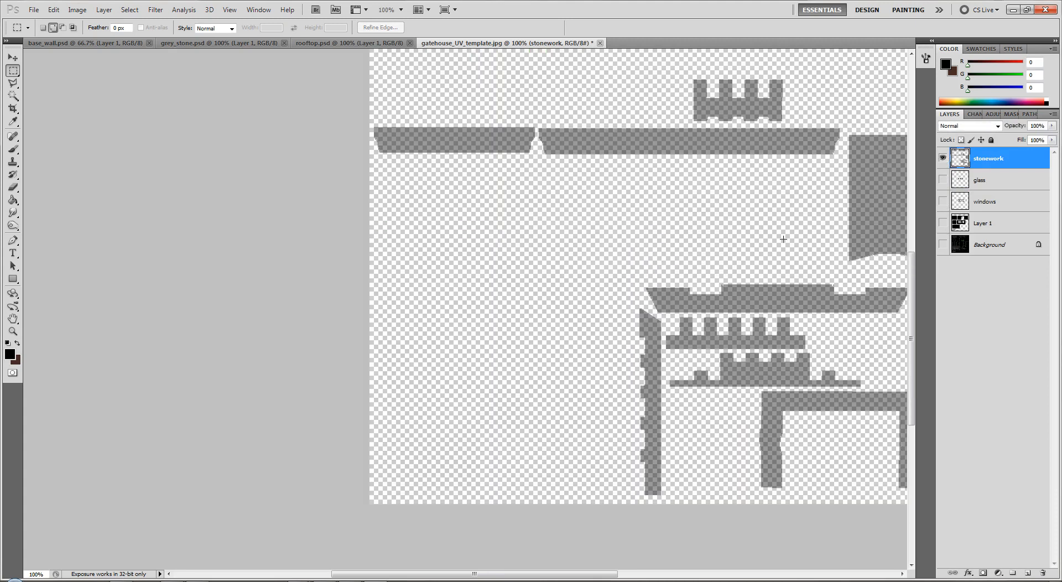
scroll(786, 237, "up", 3)
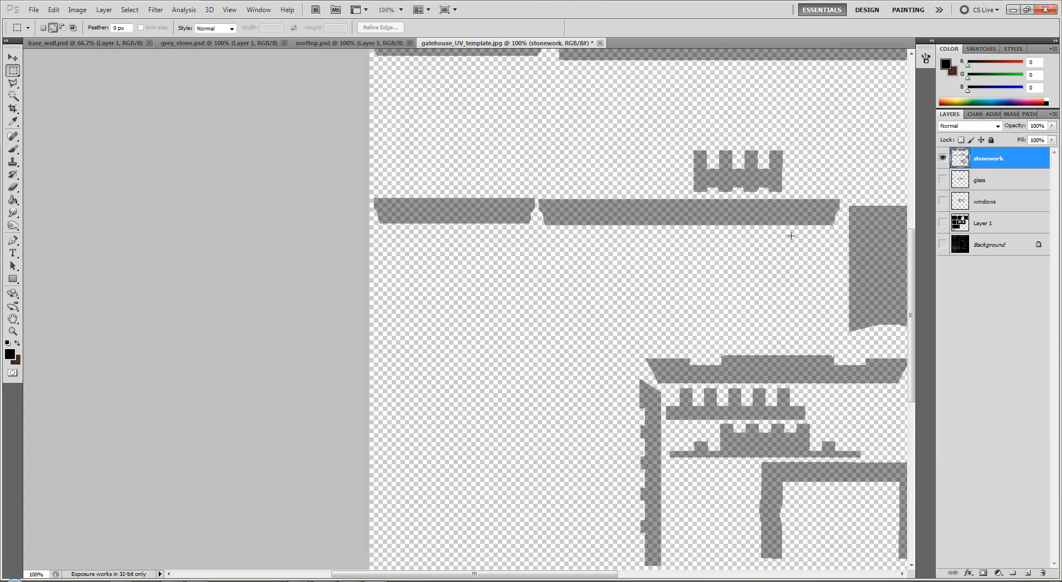
scroll(643, 190, "up", 2)
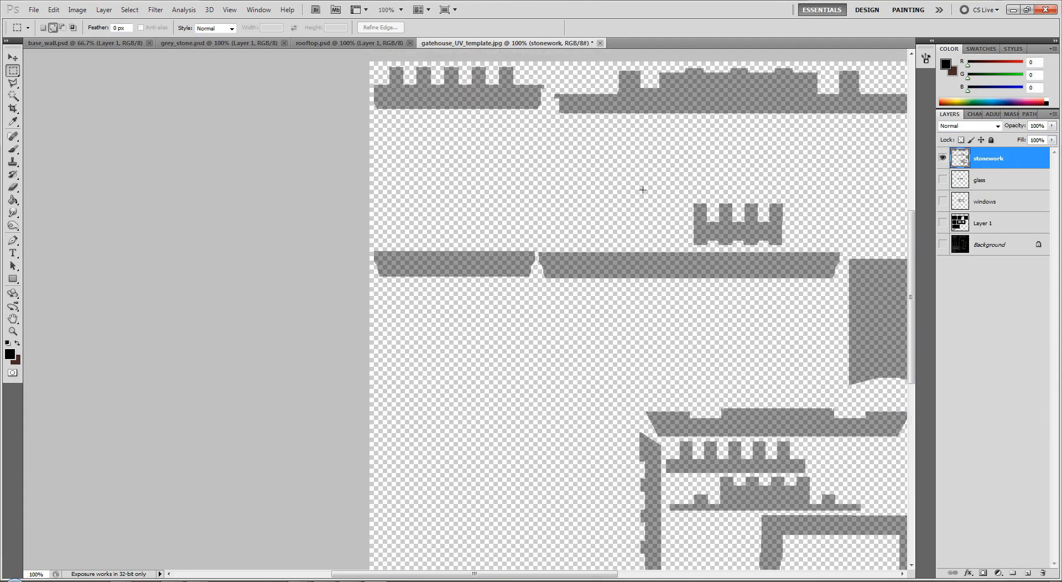
Fill the semi-transparent battlement, trim, panel and arch pieces on the stonework layer with solid black using the Paint Bucket.
left_click(12, 200)
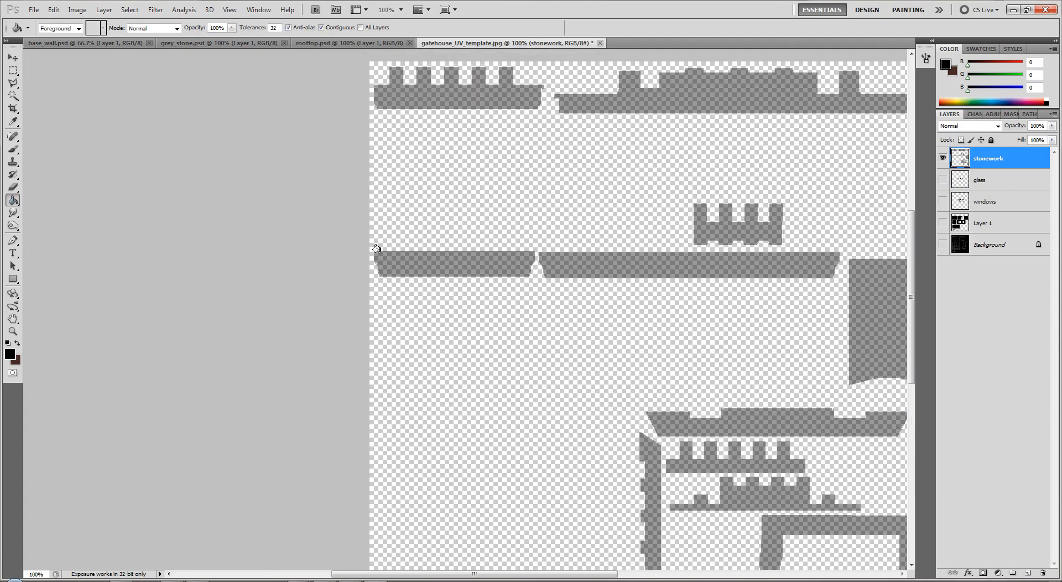
left_click(422, 264)
left_click(580, 259)
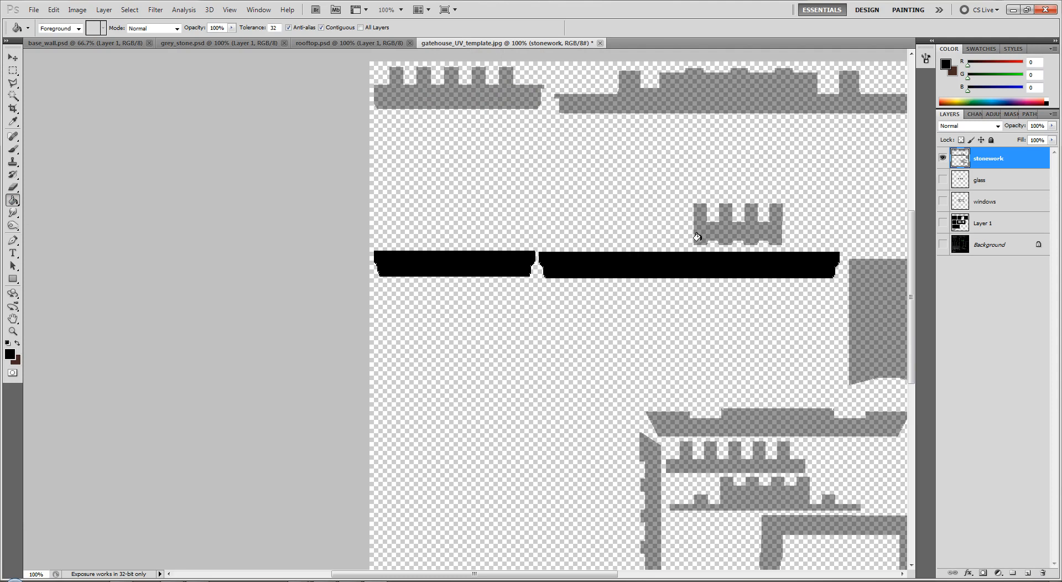
left_click(700, 233)
left_click(638, 100)
left_click(510, 98)
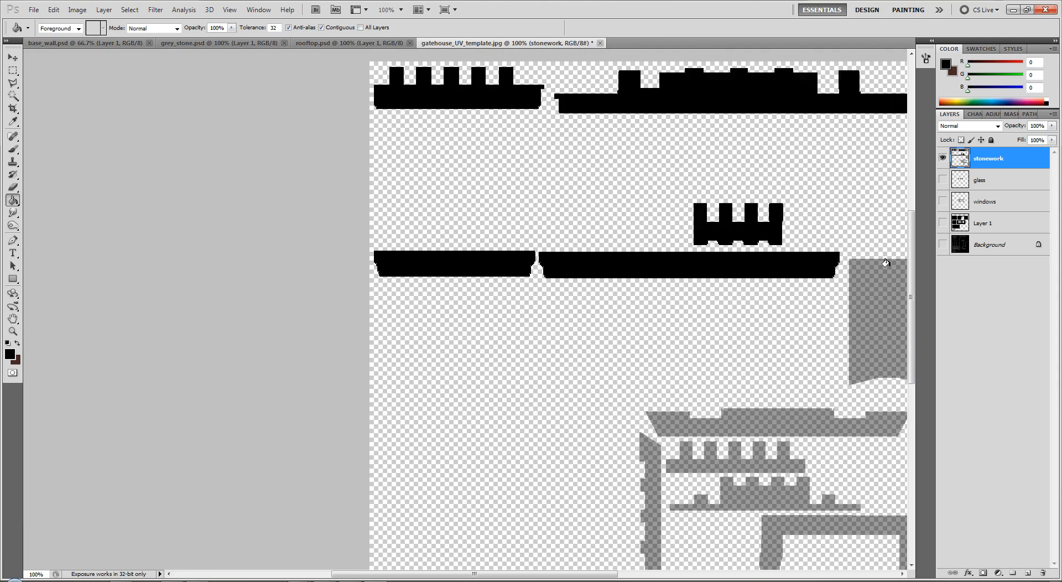
left_click(885, 262)
left_click(814, 420)
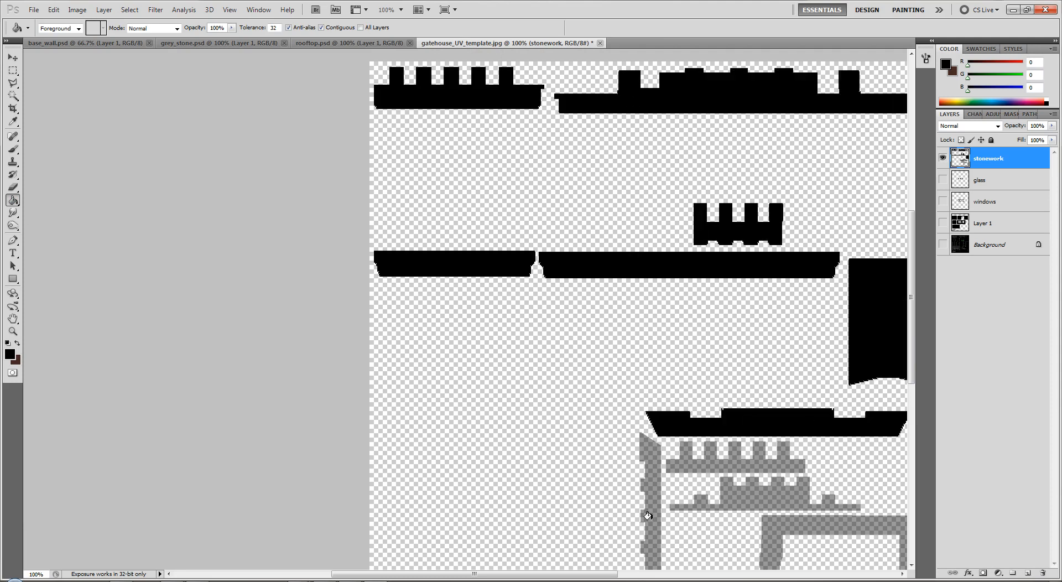
left_click(645, 517)
left_click(734, 497)
left_click(725, 467)
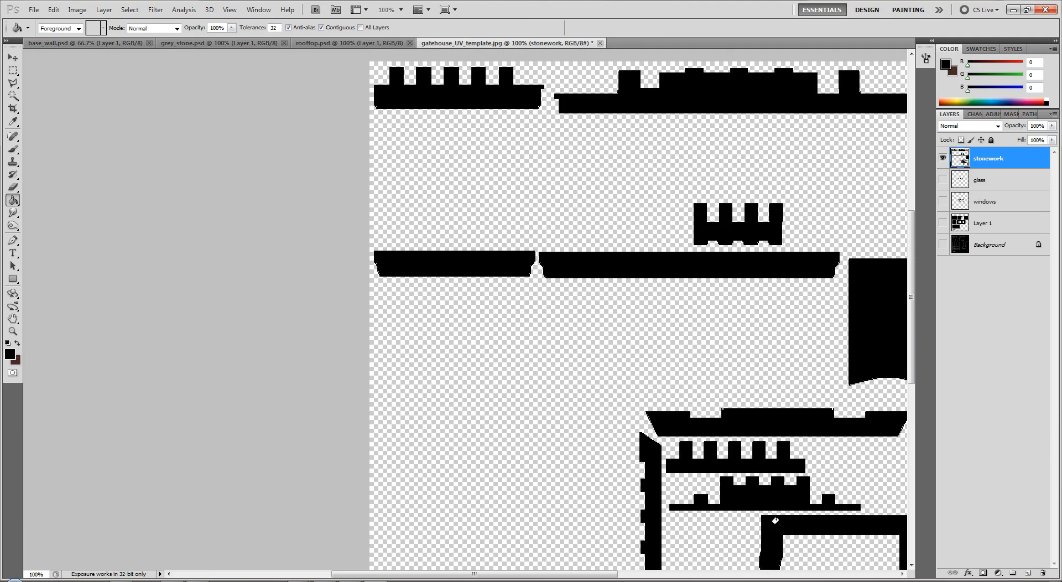
left_click(771, 518)
scroll(774, 514, "down", 4)
scroll(774, 514, "up", 5)
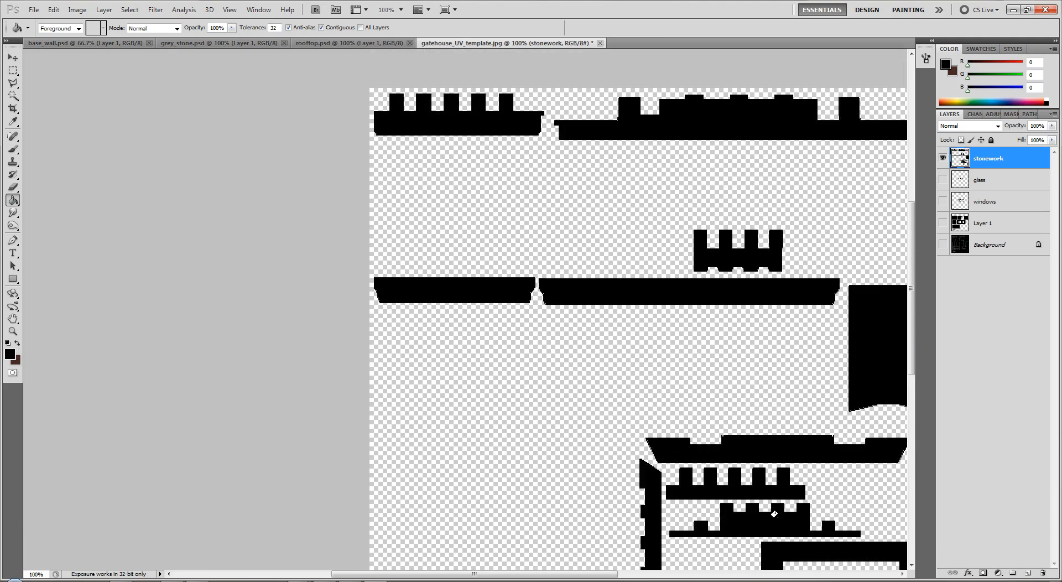
Hide the stonework layer and show Layer 1 and Background again.
left_click(942, 158)
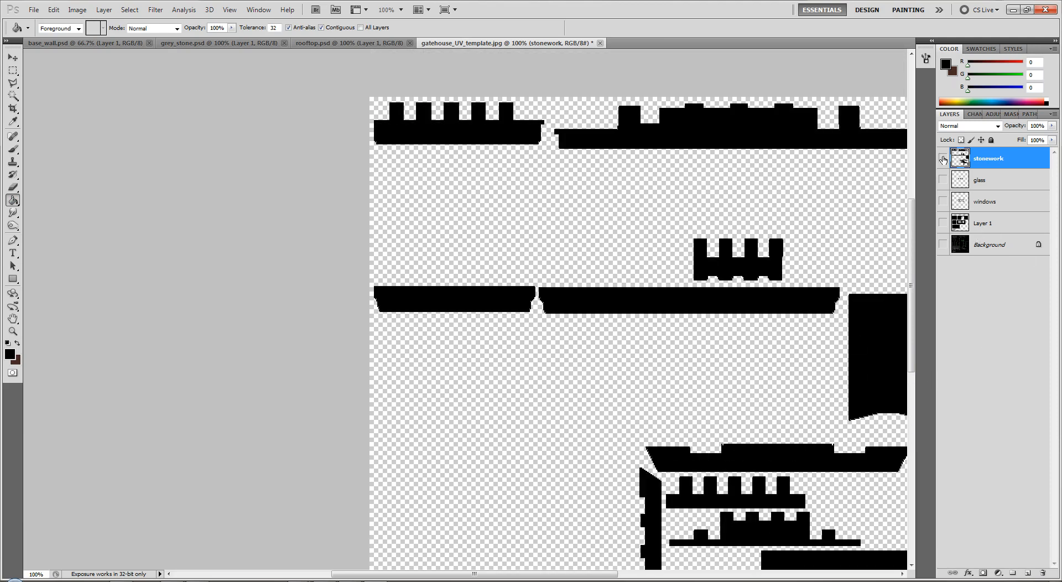
left_click(943, 223)
left_click(942, 246)
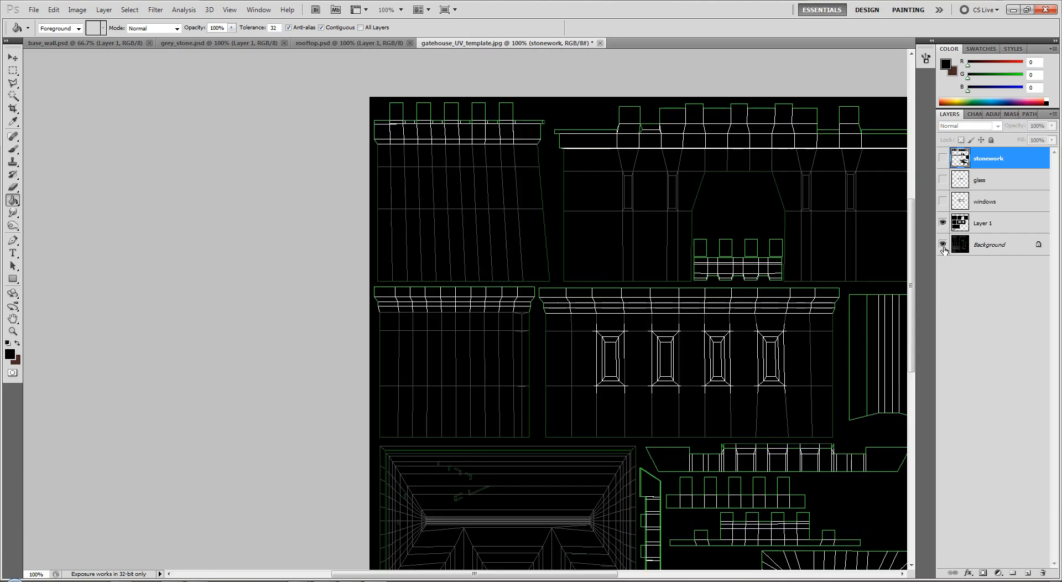
scroll(643, 324, "down", 4)
scroll(643, 324, "down", 1)
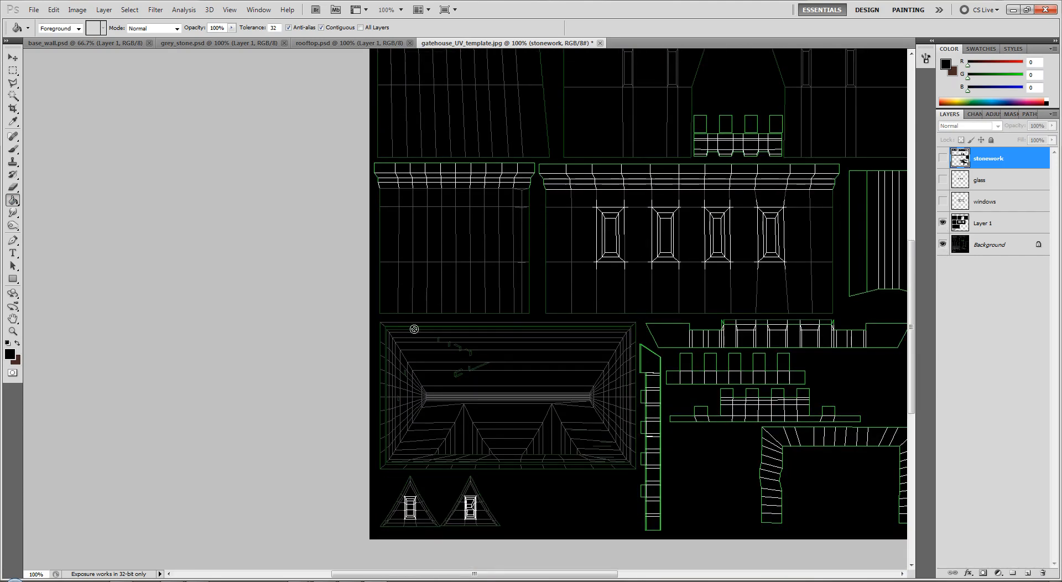
Select the large roof piece inside its outer border with a rectangular marquee.
left_click(13, 70)
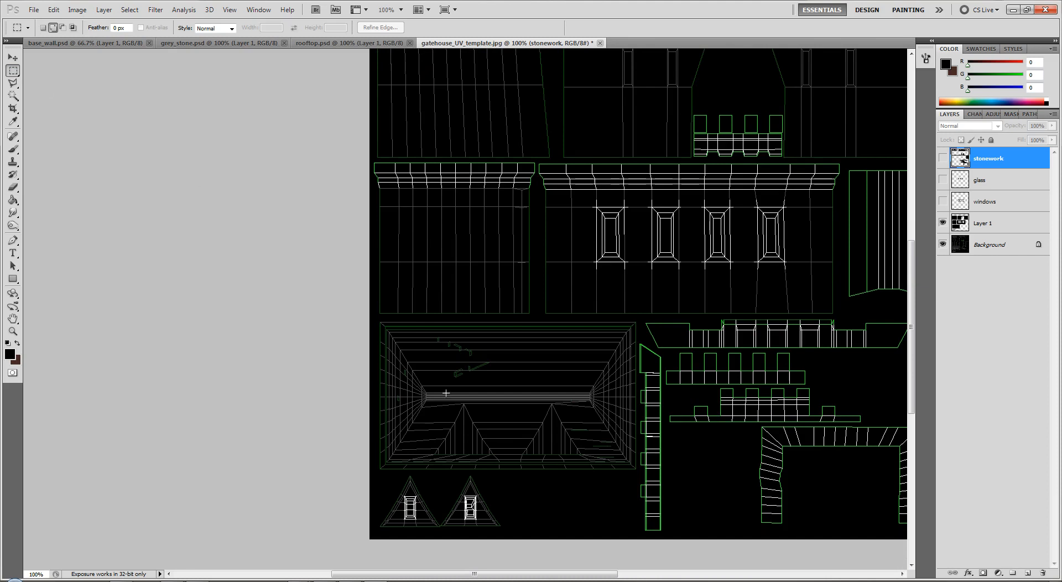
scroll(447, 393, "down", 1)
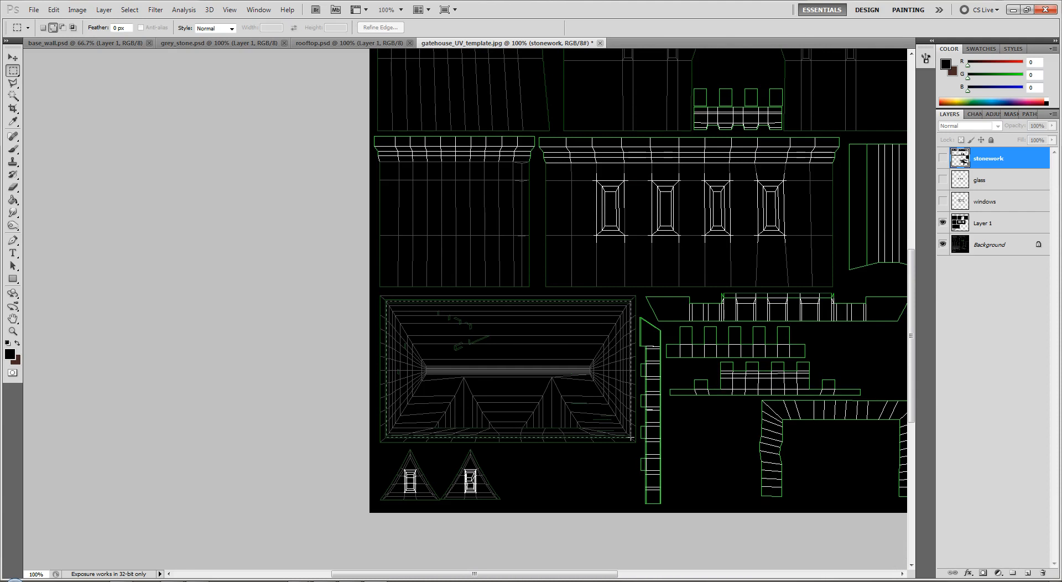
left_click_drag(631, 438, 632, 438)
scroll(572, 373, "down", 3)
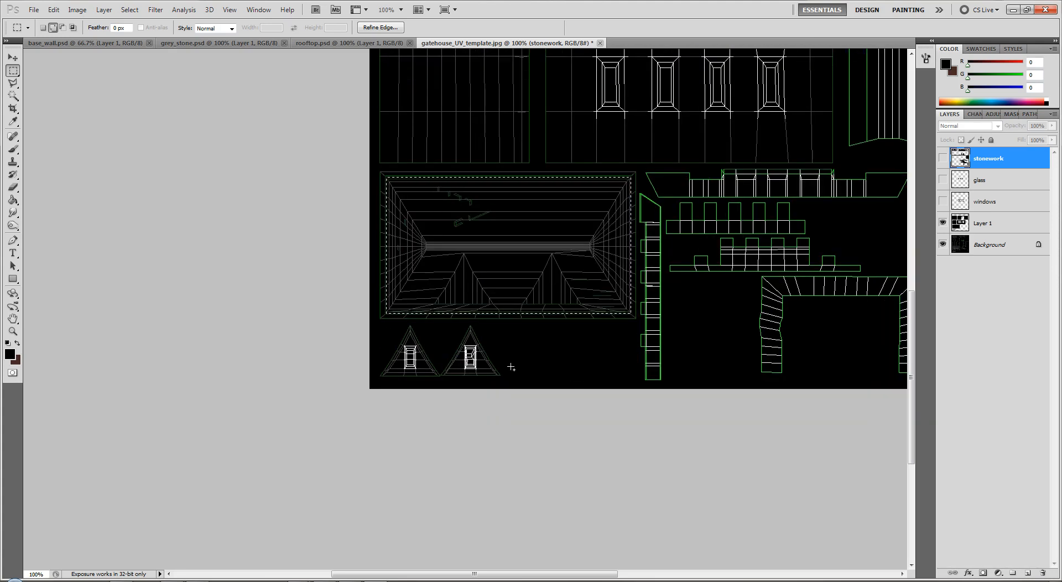
Cut the selected roof area from Layer 1 to a new layer and name it roof.
key("ctrl+j")
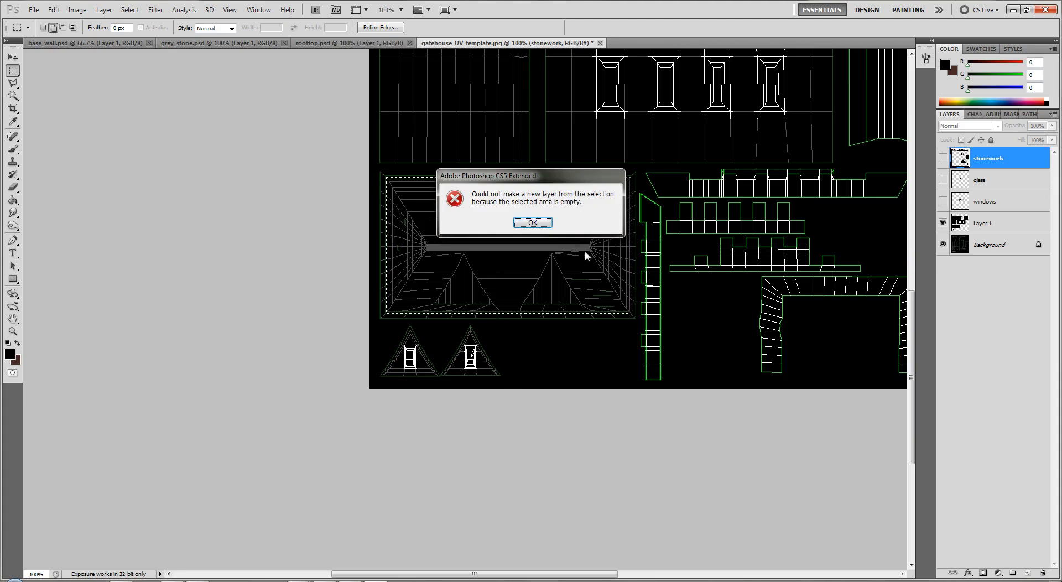
left_click(532, 222)
left_click(990, 226)
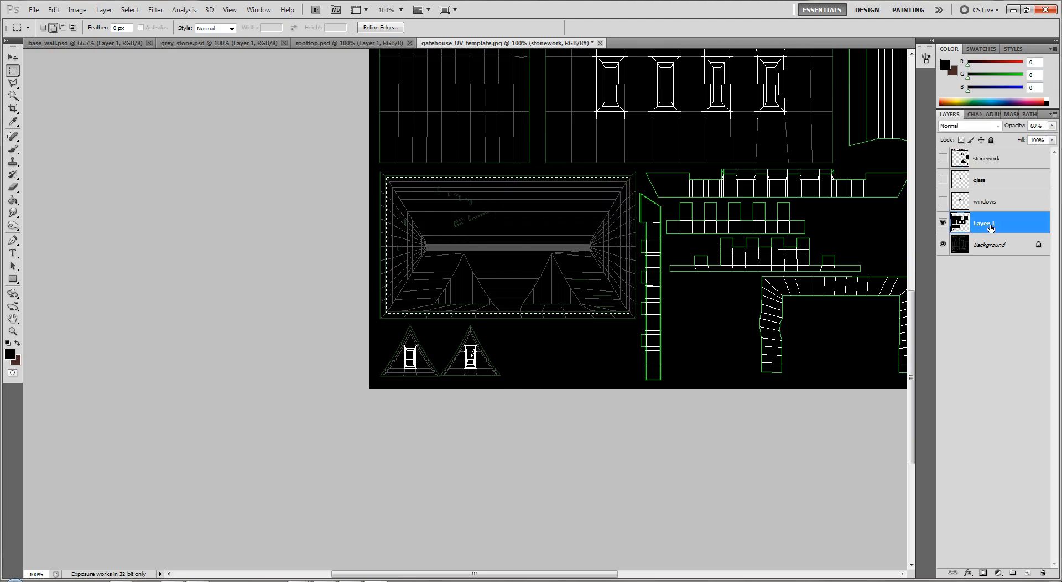
key("ctrl+j")
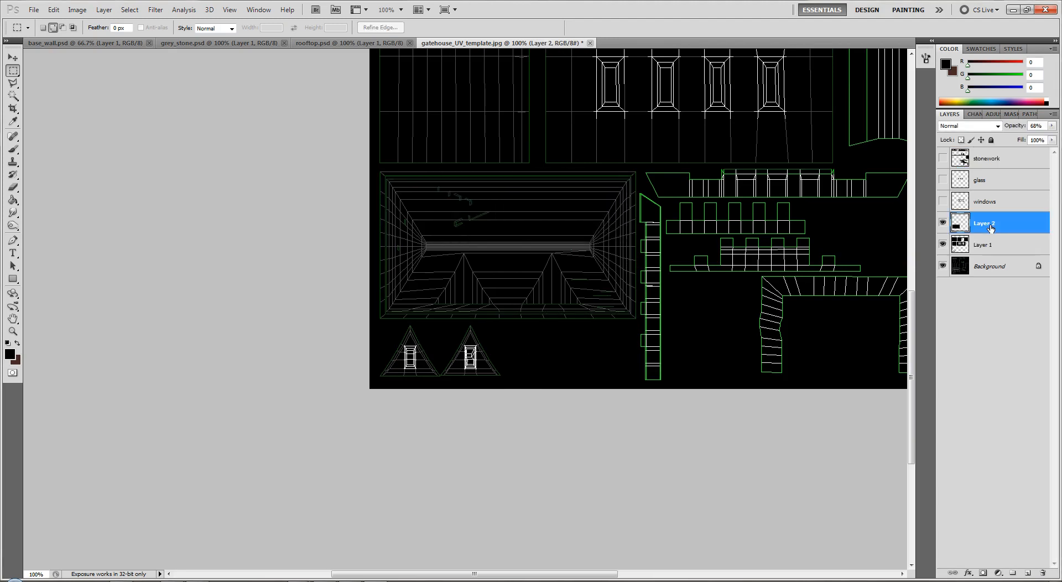
right_click(991, 229)
left_click(973, 233)
type("roo")
key("Return")
On Layer 1, outline the left triangular gable's two sloping trim edges with the Polygonal Lasso.
scroll(457, 372, "down", 1)
key("ctrl+plus")
key("ctrl+plus")
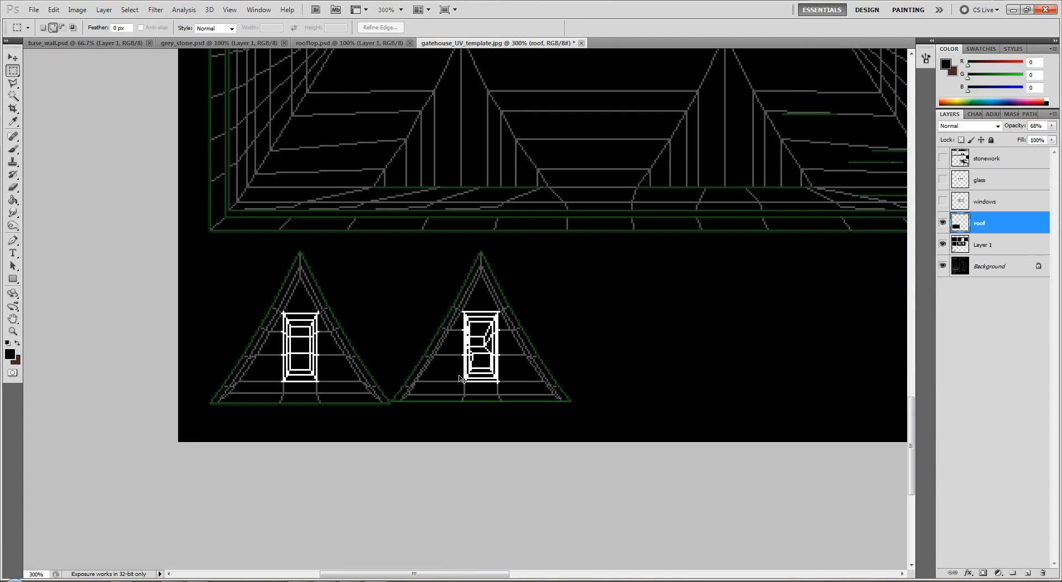
scroll(477, 347, "down", 2)
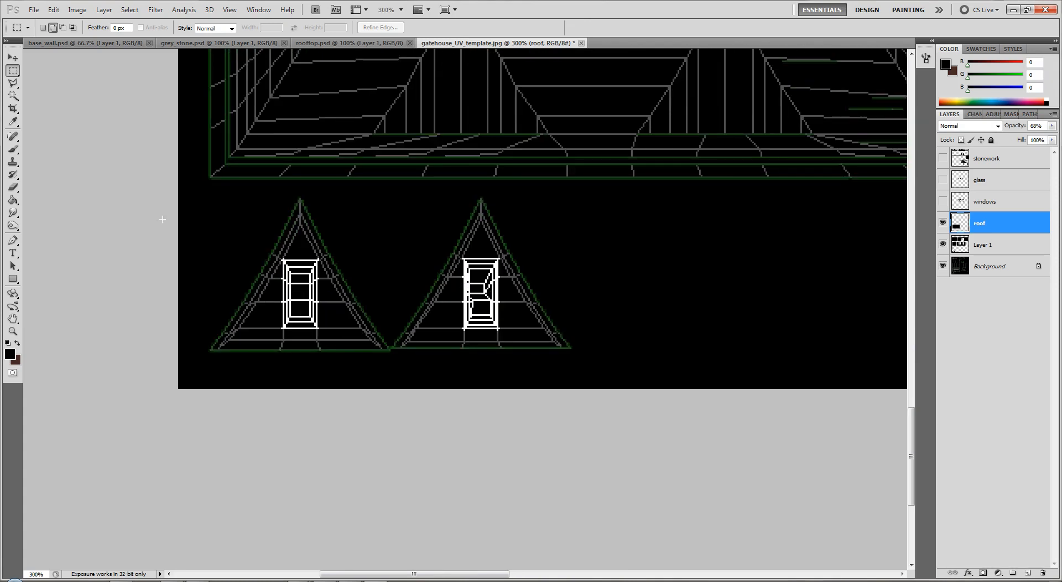
left_click(1011, 248)
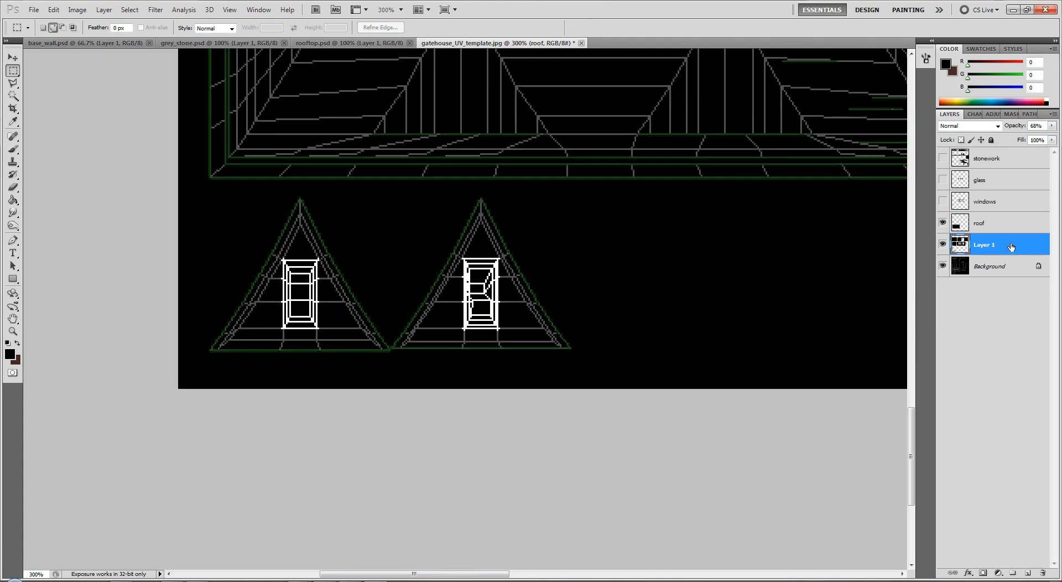
left_click(14, 85)
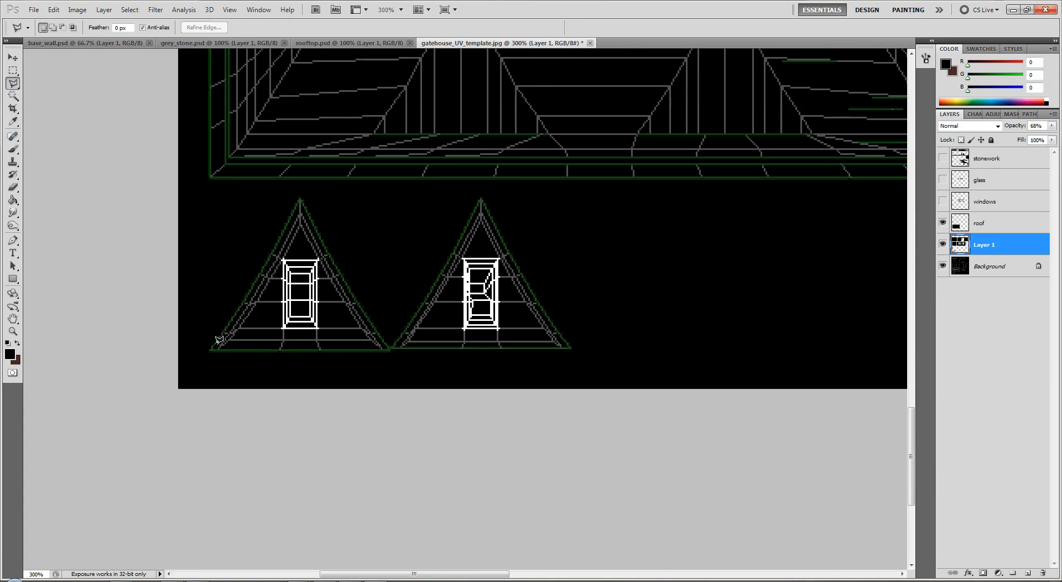
left_click(272, 250)
left_click(207, 353)
left_click(219, 353)
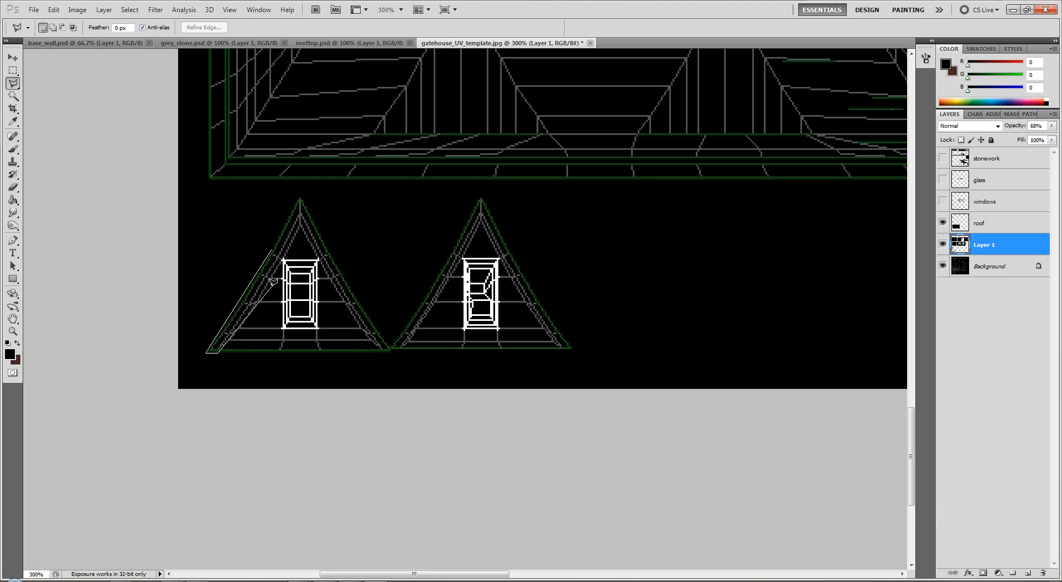
left_click(255, 306)
left_click(300, 226)
left_click(383, 353)
left_click(393, 352)
left_click(302, 197)
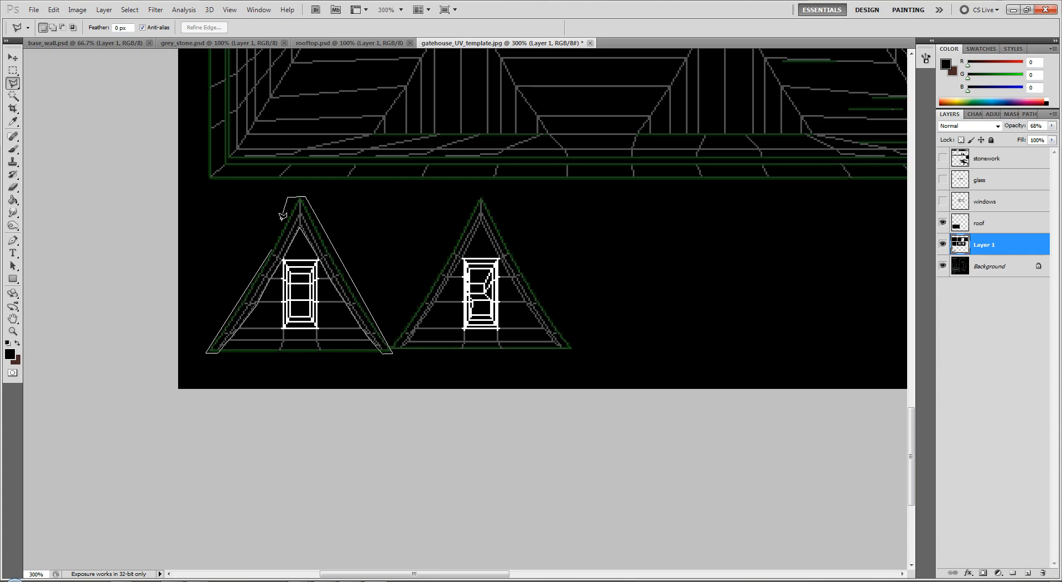
left_click(273, 244)
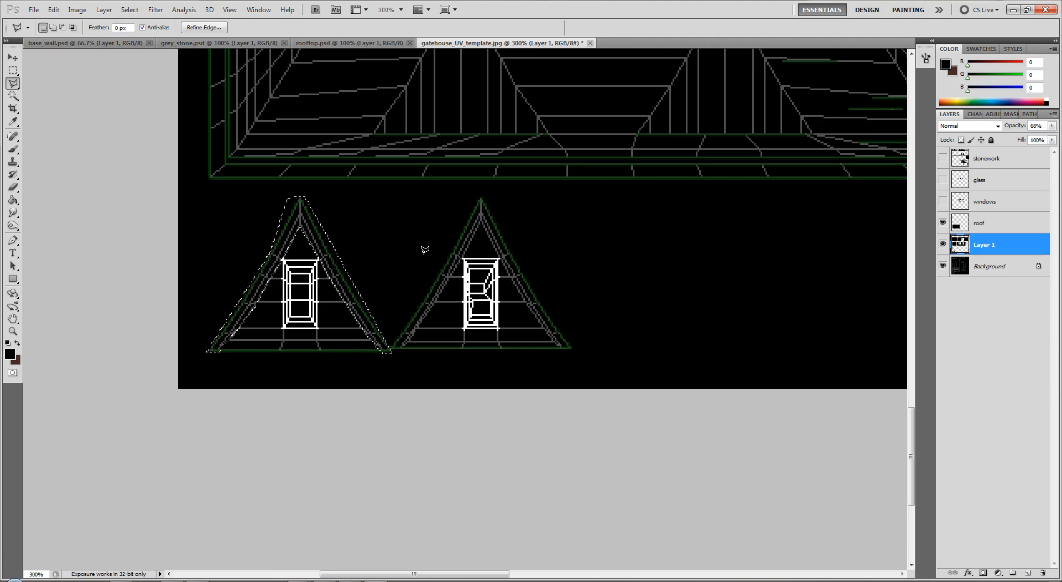
left_click(391, 348)
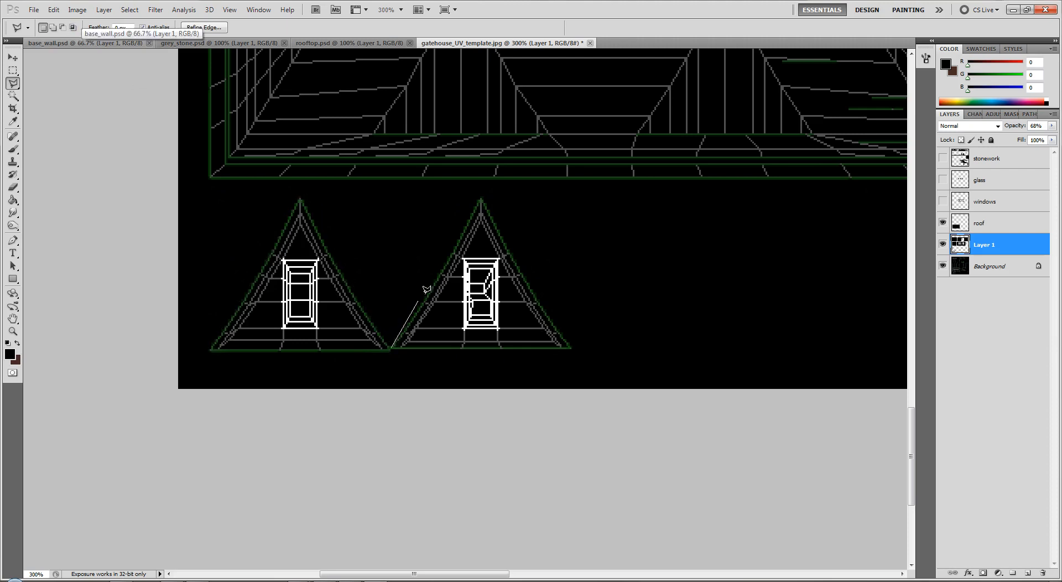
key("Escape")
left_click(555, 235)
left_click(592, 257)
left_click(574, 283)
left_click(506, 258)
left_click(554, 233)
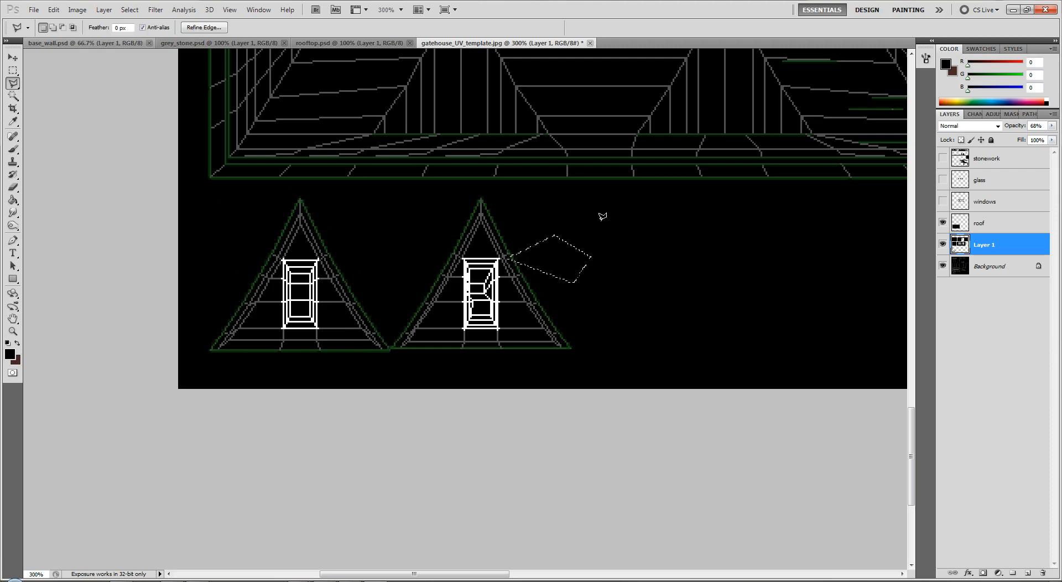
key("ctrl+z")
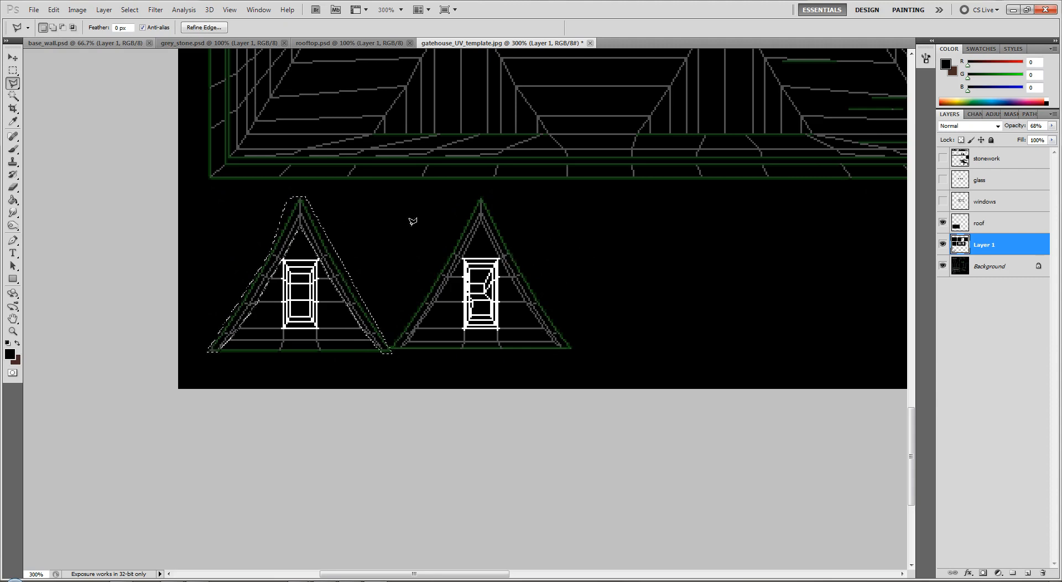
Try to cut the left gable's selected trim and a lassoed outline of the right gable's trim to separate new layers.
key("ctrl+j")
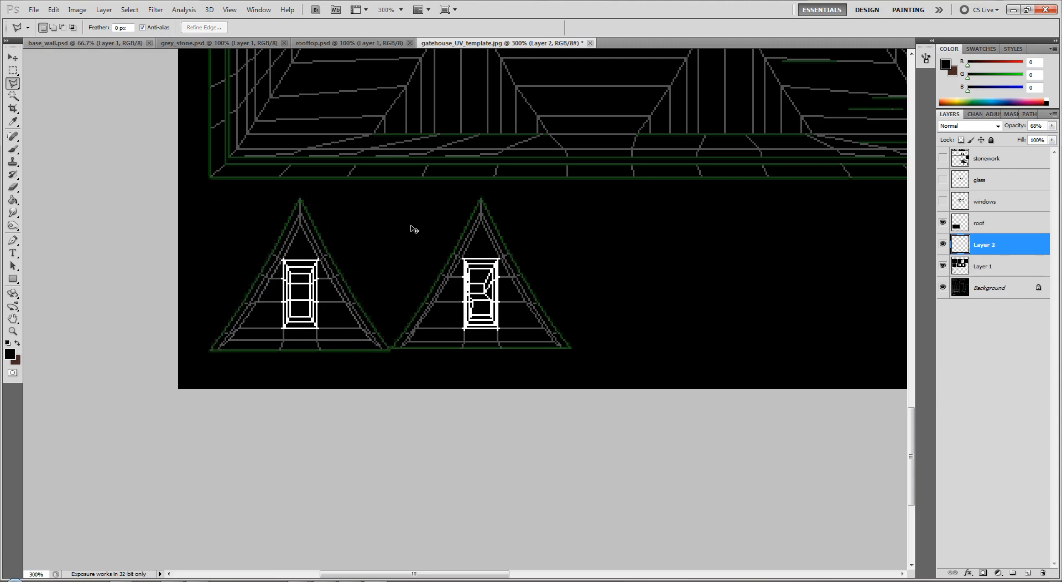
left_click(390, 347)
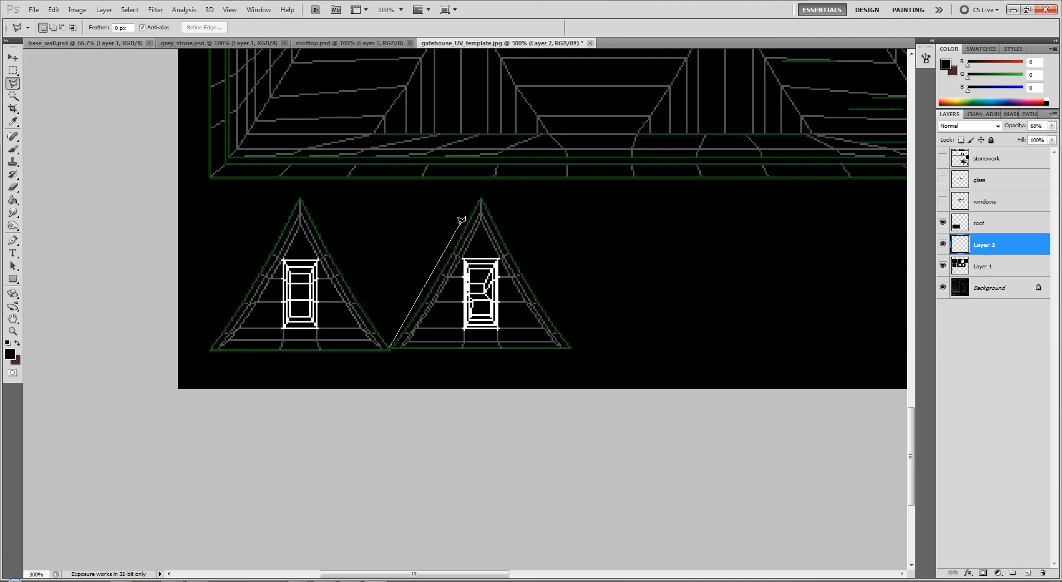
left_click(481, 195)
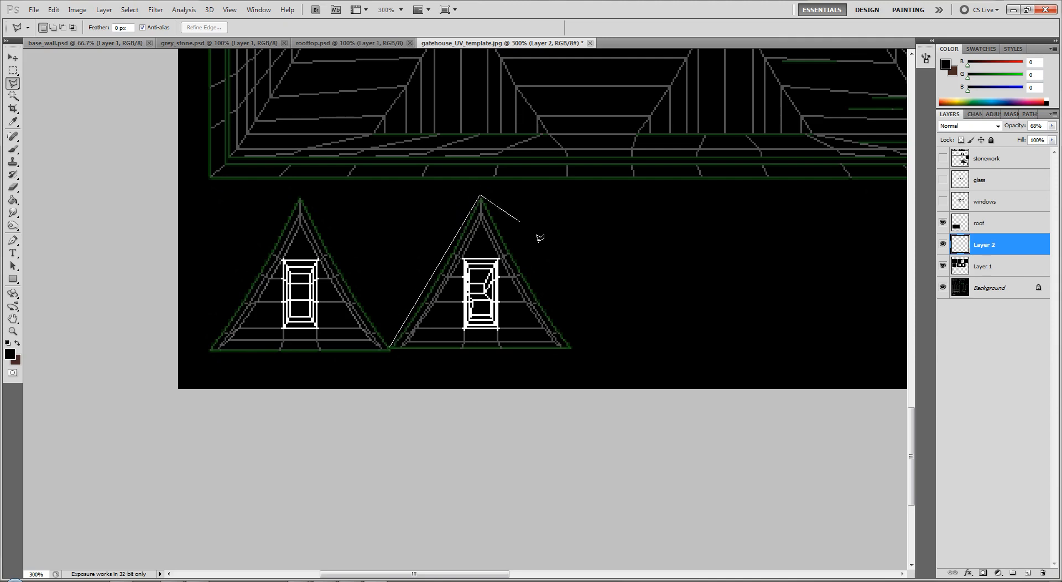
left_click(575, 350)
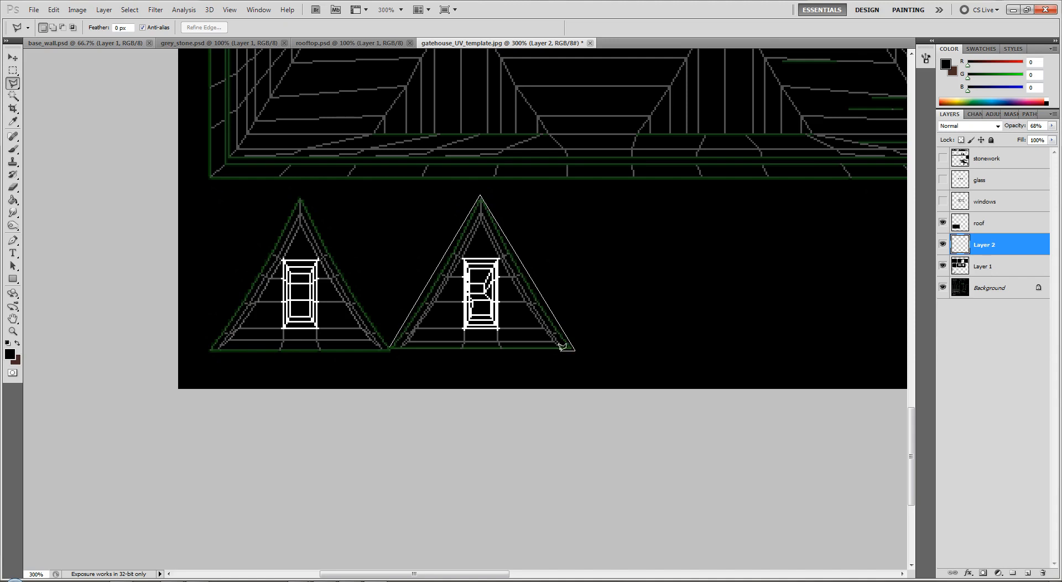
left_click(561, 350)
left_click(482, 220)
left_click(399, 358)
left_click(390, 360)
left_click(389, 348)
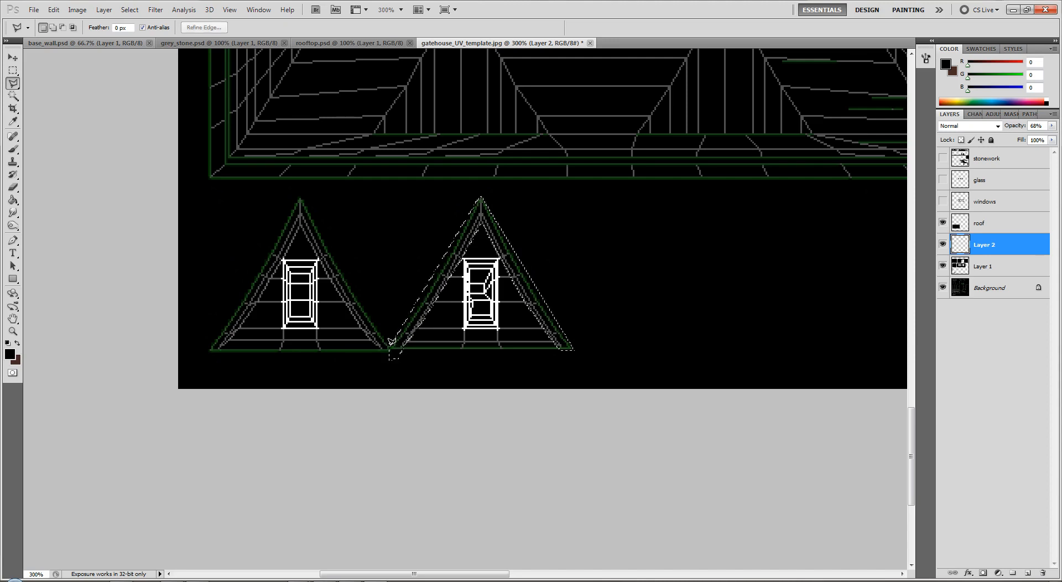
key("ctrl+j")
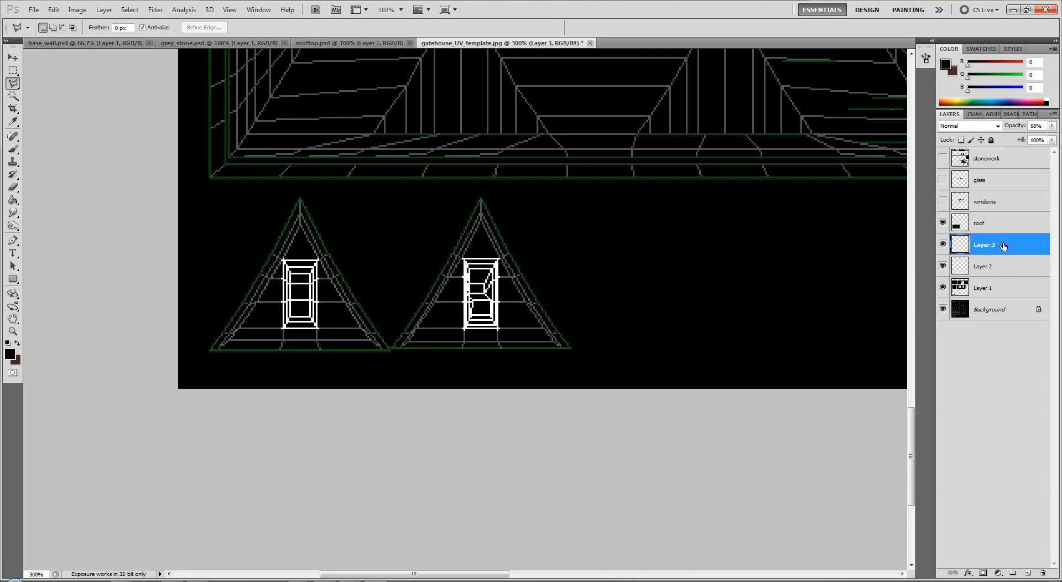
Merge the two new gable trim layers and hide Layer 1 and Background to inspect the cut trim.
key("ctrl+e")
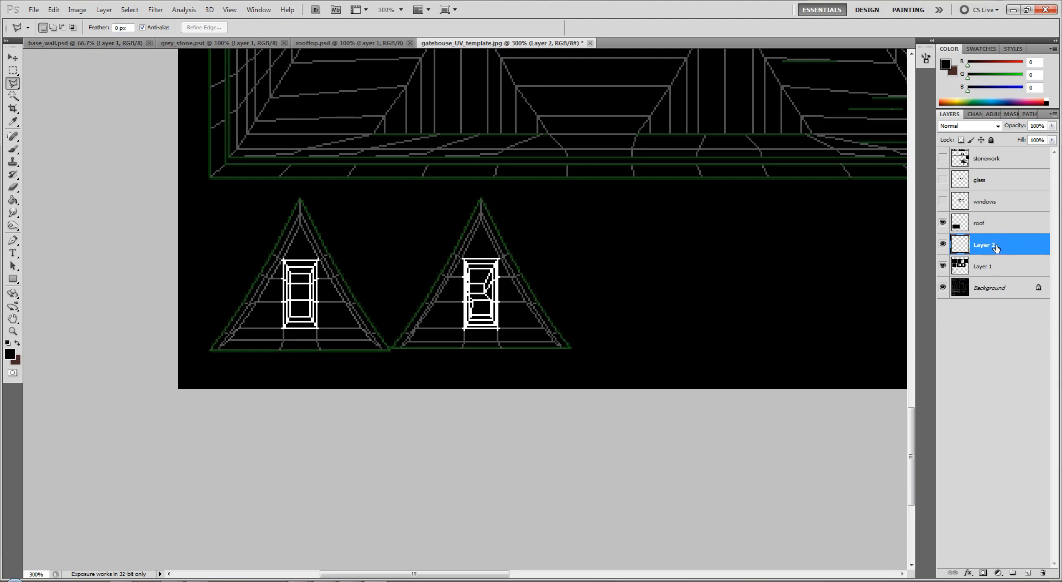
left_click(943, 266)
left_click(943, 288)
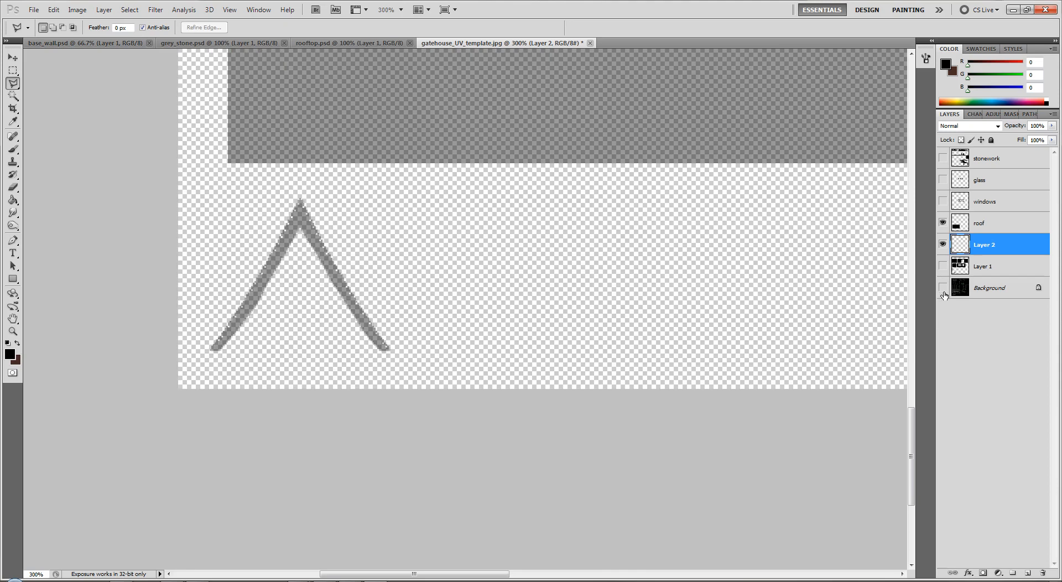
scroll(645, 301, "up", 5)
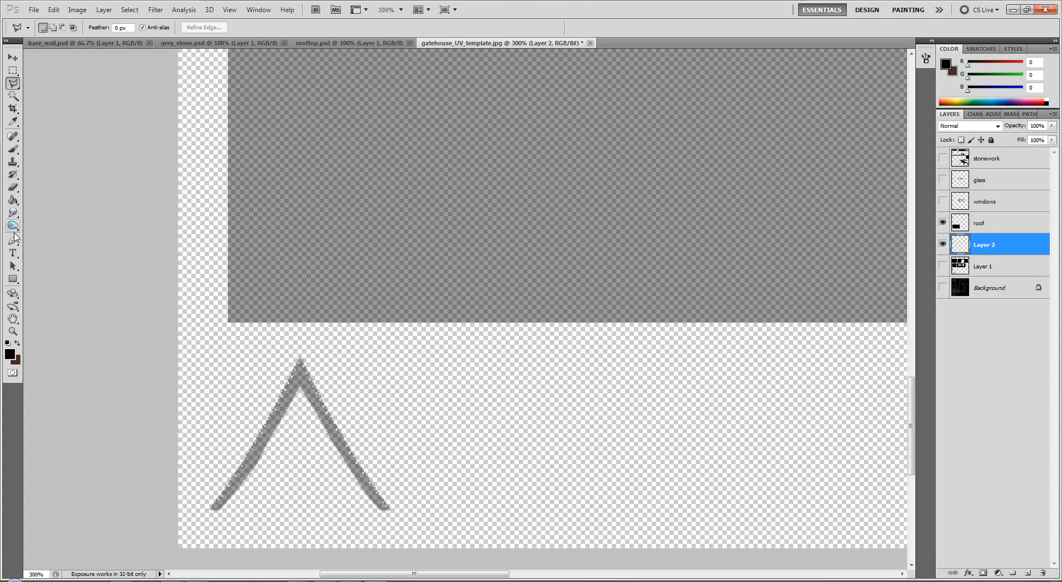
left_click(14, 200)
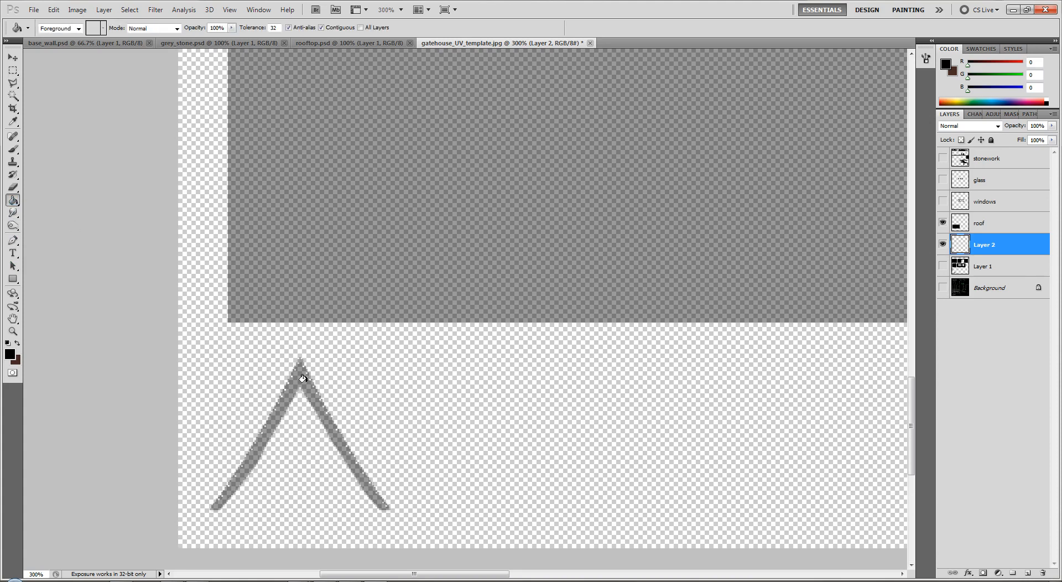
Check the gables on Layer 1, and undo the trim layer cuts back to the left gable's trim selection.
left_click(979, 271)
left_click(943, 268)
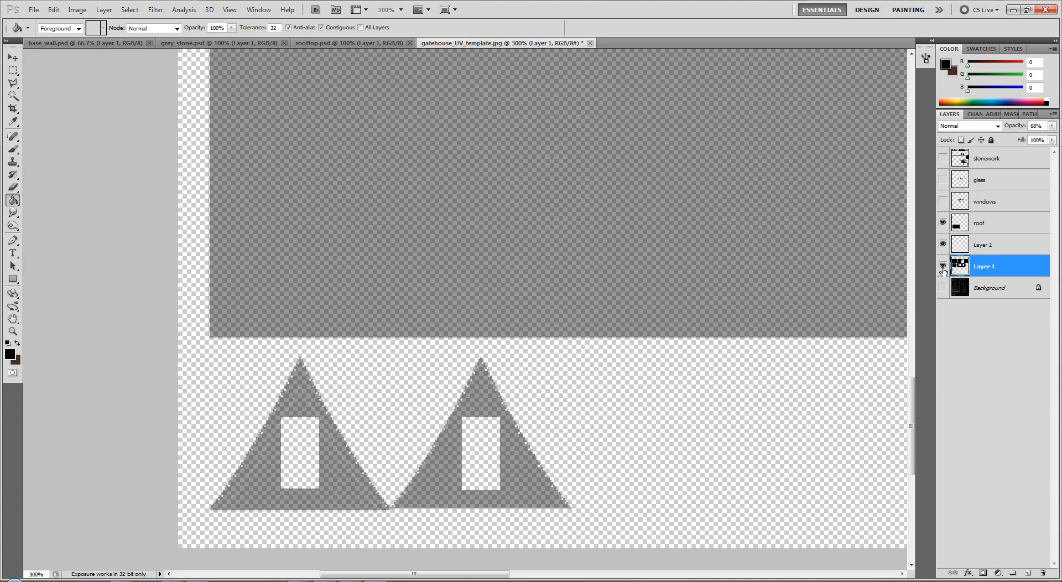
left_click(944, 268)
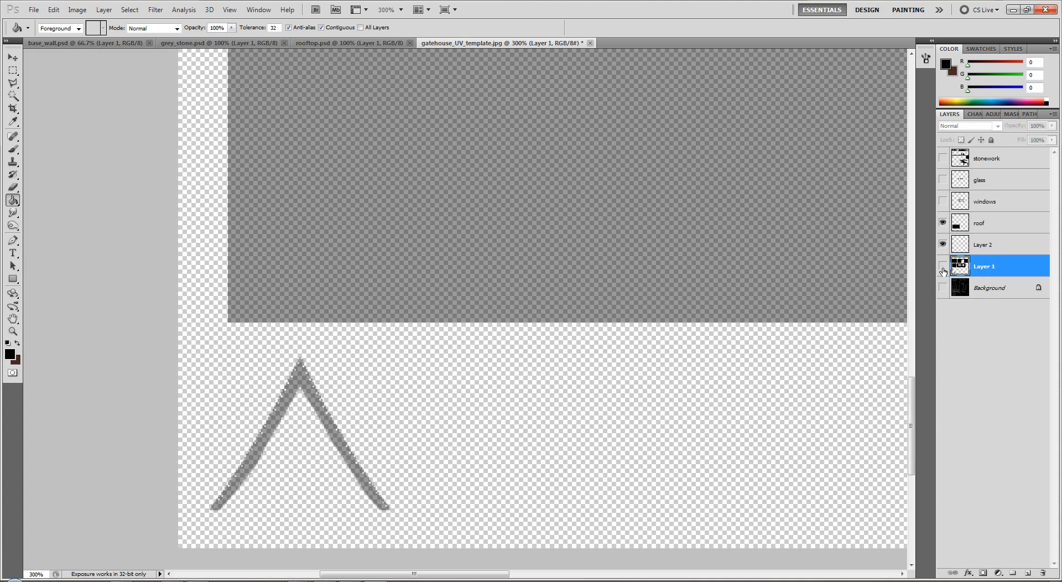
key("alt+bracketright")
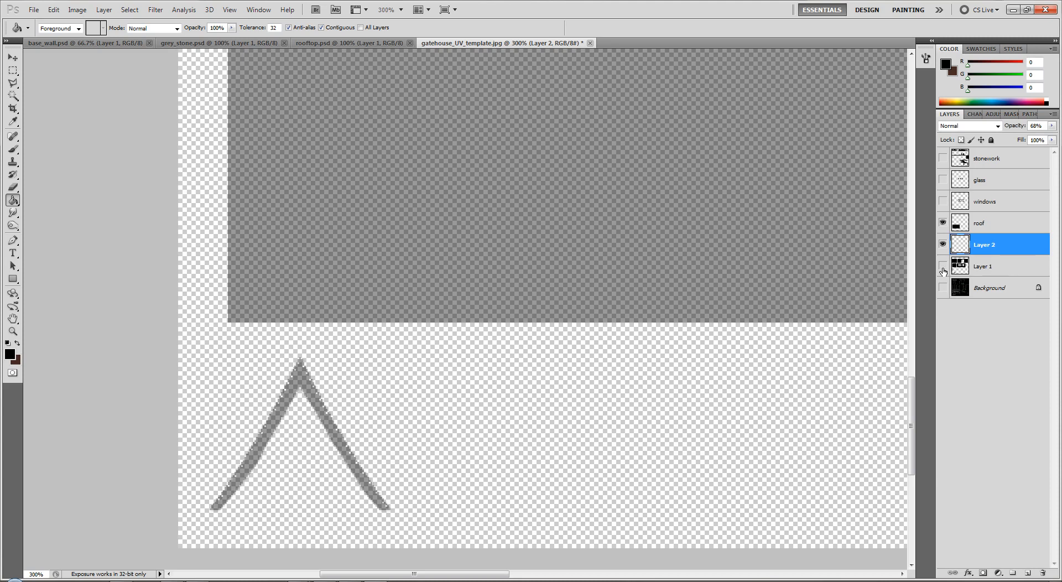
left_click(943, 267)
key("ctrl+e")
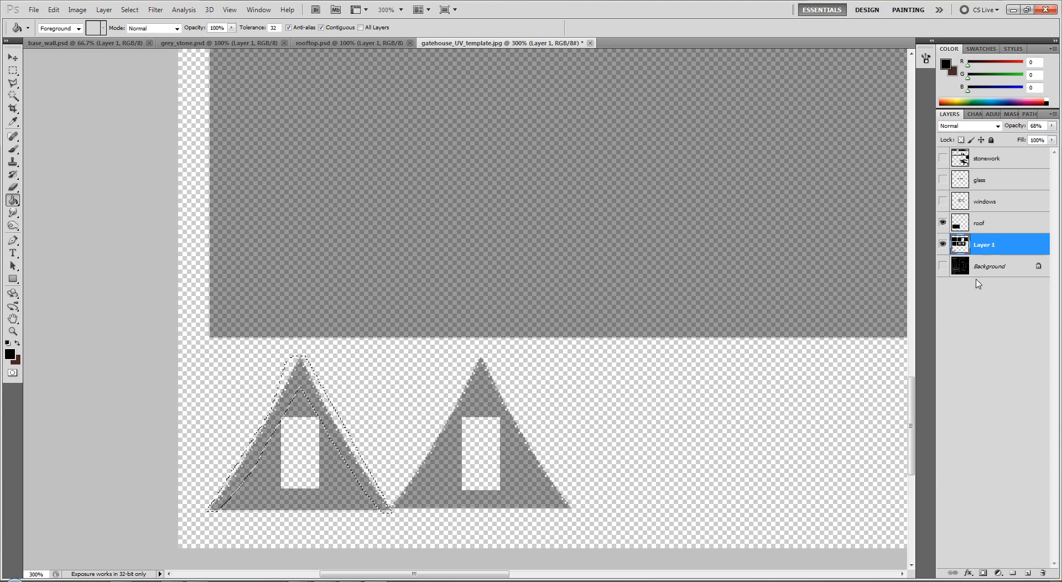
Show the Background again and cut the left gable's selected trim from Layer 1 to a new layer.
left_click(943, 269)
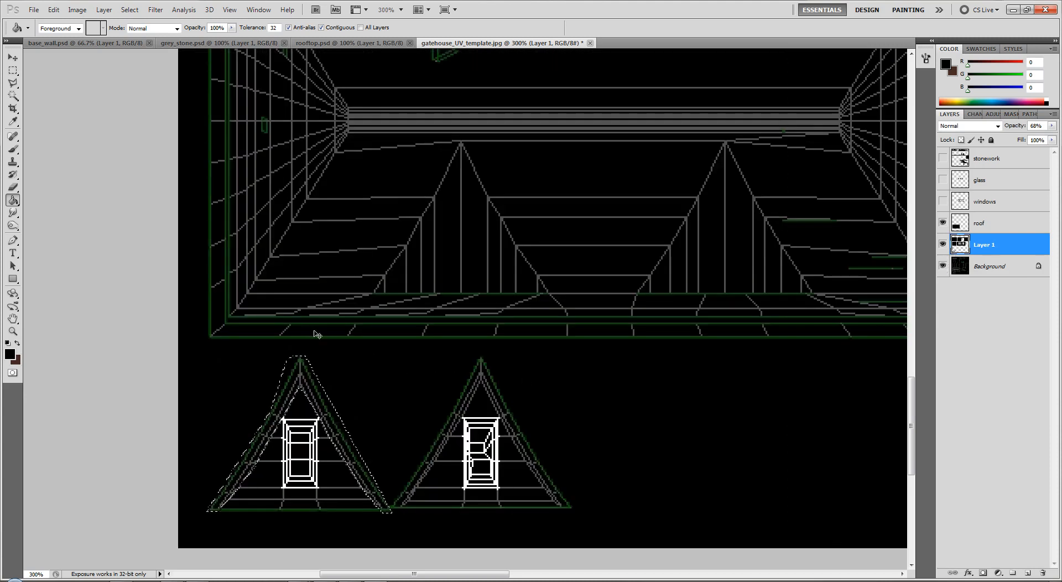
key("ctrl+j")
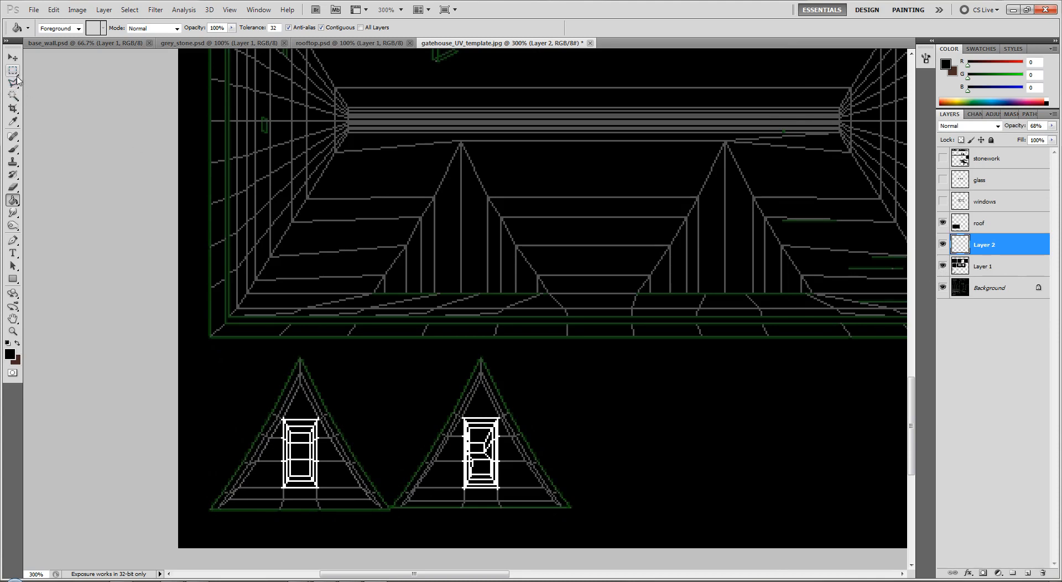
Outline the right gable's trim with a polygonal lasso selection, from its lower corners up to the peak.
left_click(13, 83)
left_click(389, 506)
left_click(481, 348)
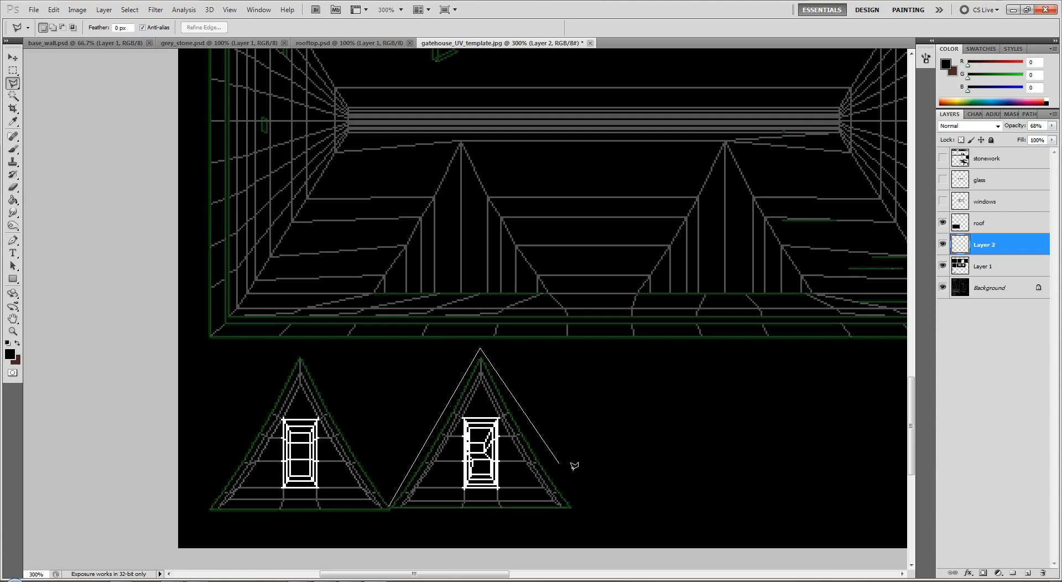
left_click(588, 511)
left_click(560, 512)
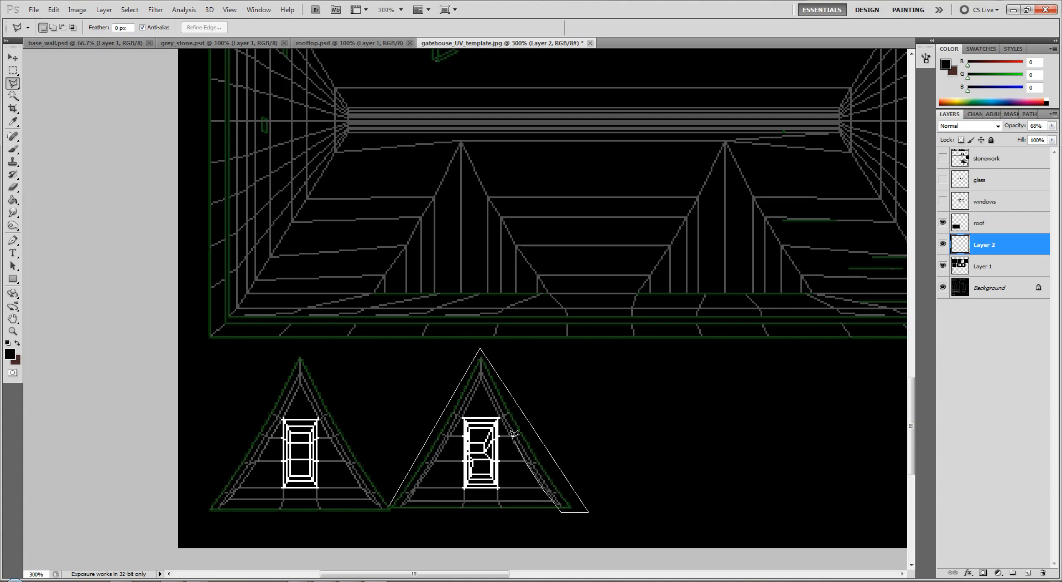
left_click(480, 360)
left_click(434, 461)
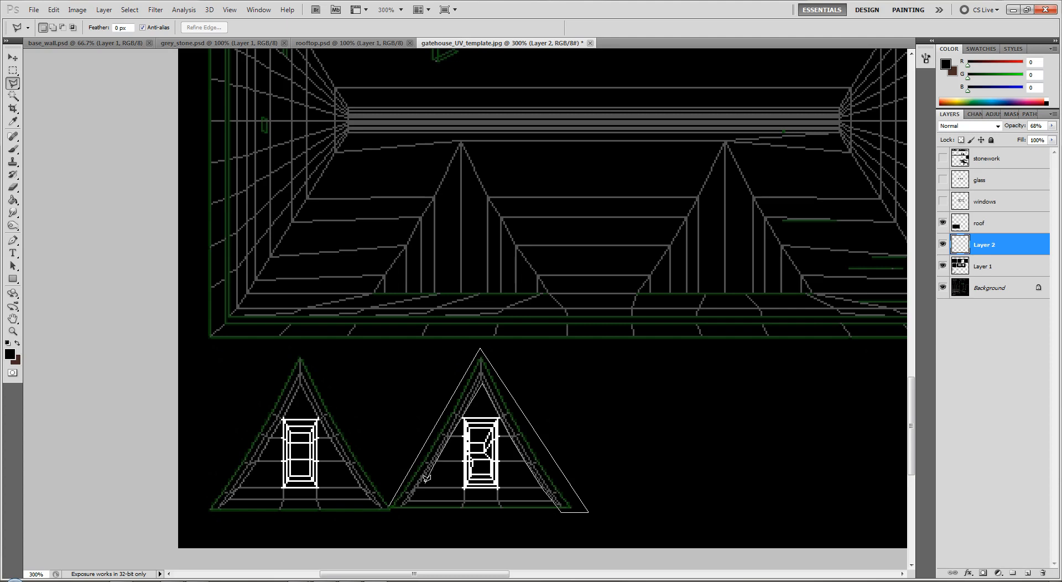
left_click(391, 503)
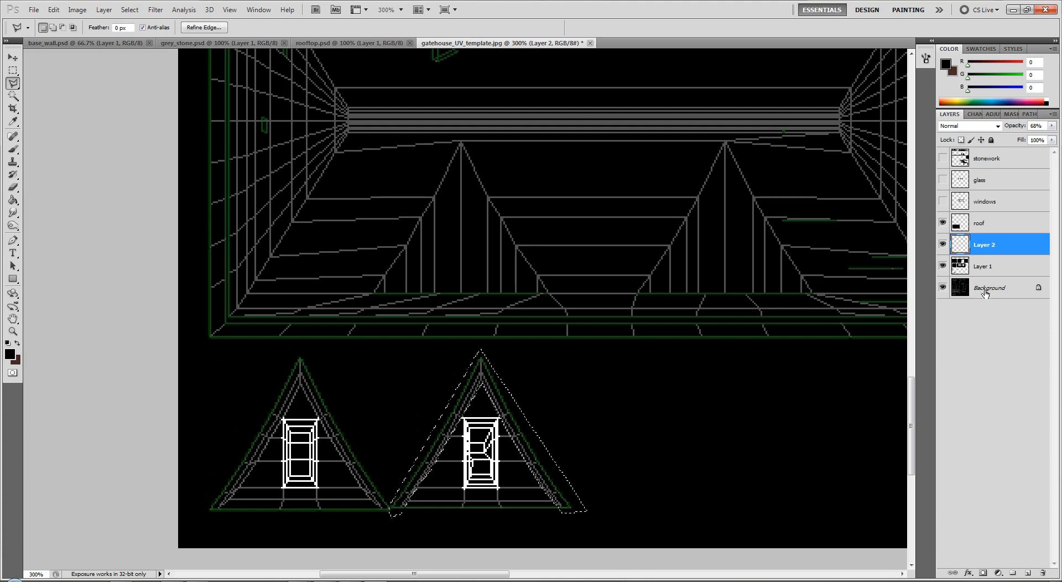
Copy the selected right gable trim from the Background to a new layer and merge it into Layer 2.
left_click(978, 272)
left_click(977, 295)
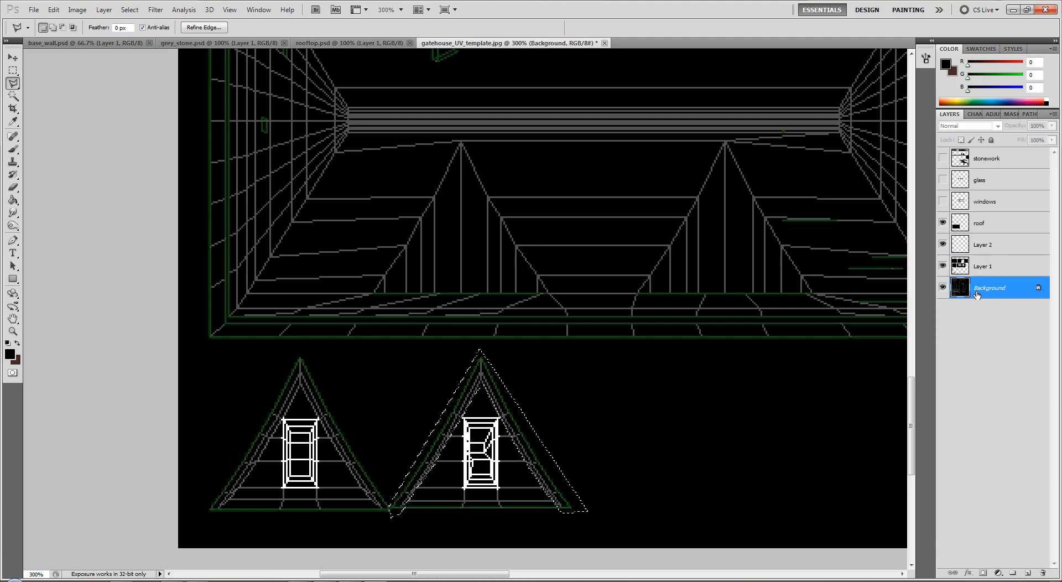
key("ctrl+j")
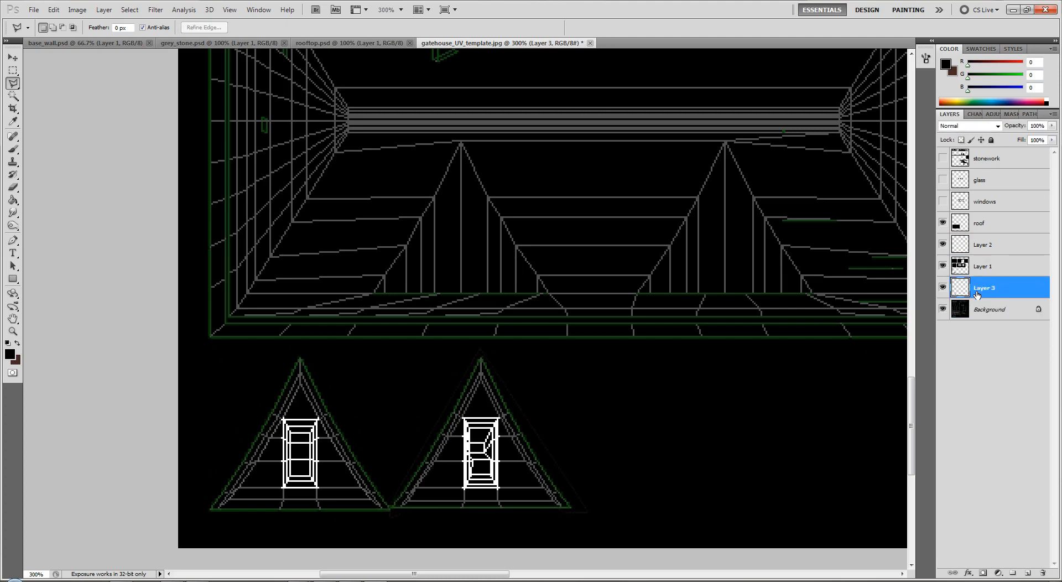
left_click_drag(977, 293, 986, 245)
key("ctrl+e")
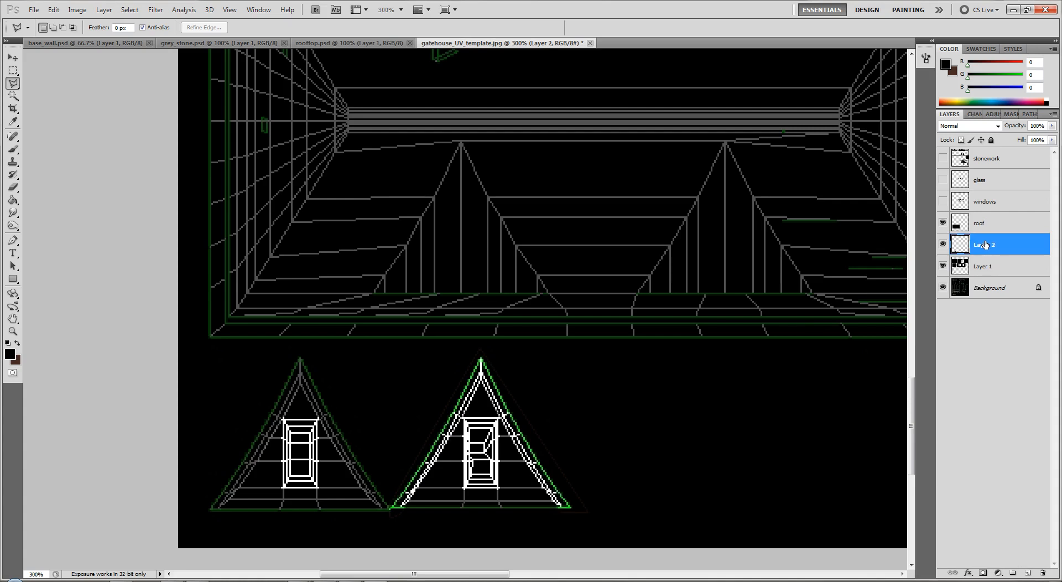
Hide Layer 1 and the Background, and set the roof layer's opacity to 100%.
left_click(943, 266)
left_click(944, 290)
scroll(962, 249, "up", 1)
left_click(989, 227)
left_click(994, 238)
left_click(1006, 226)
left_click(1052, 125)
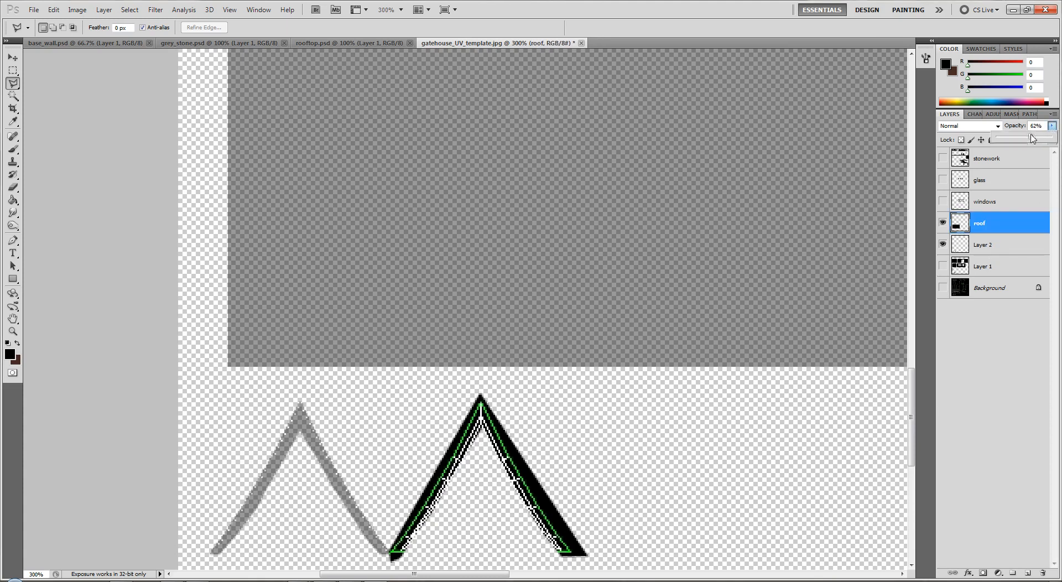
left_click_drag(1034, 137, 1056, 136)
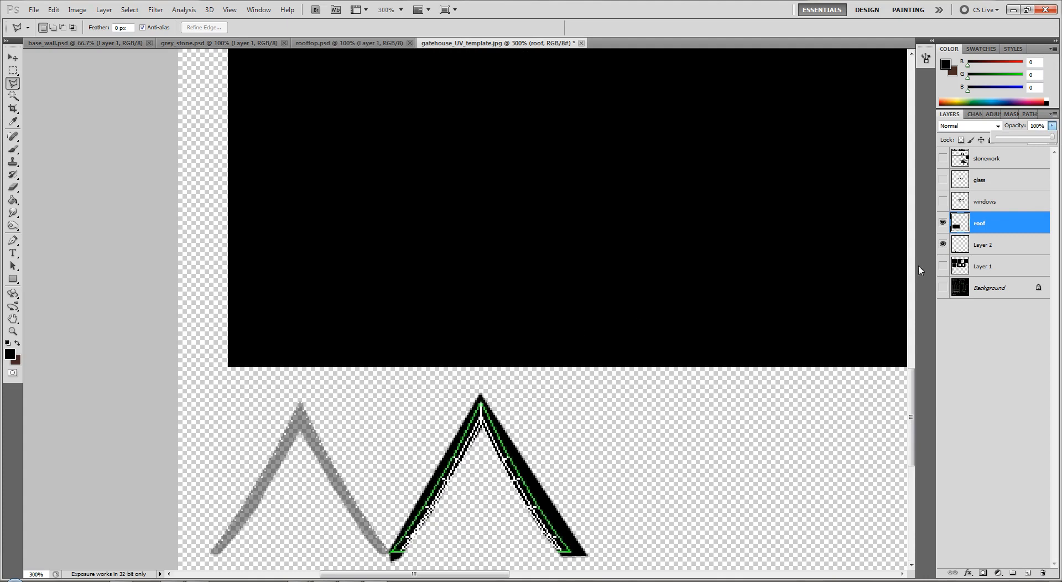
Fill the left gable's trim on Layer 2 with solid black and merge Layer 2 into the roof layer.
left_click(977, 251)
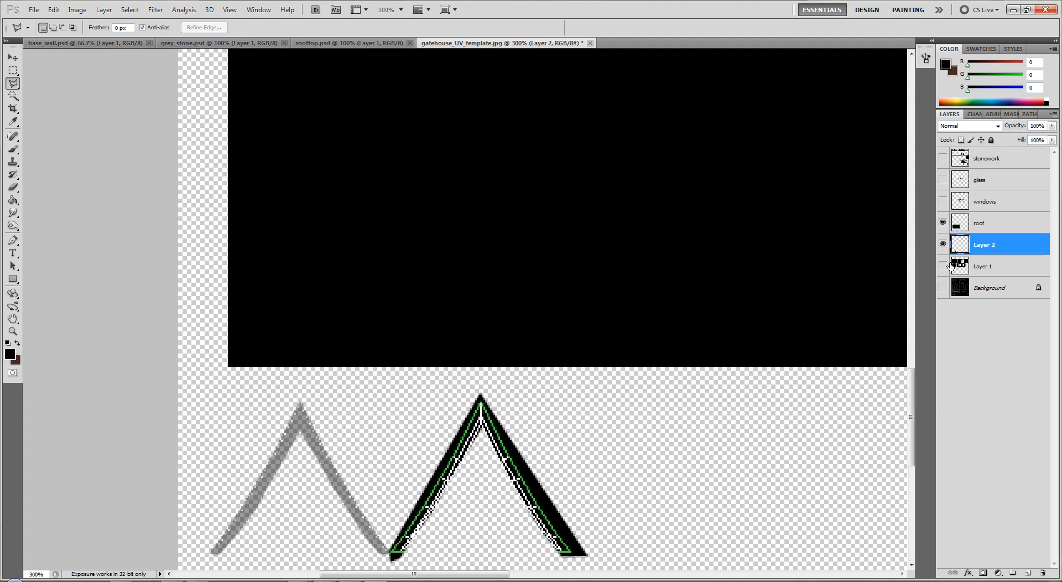
left_click(15, 201)
left_click(273, 455)
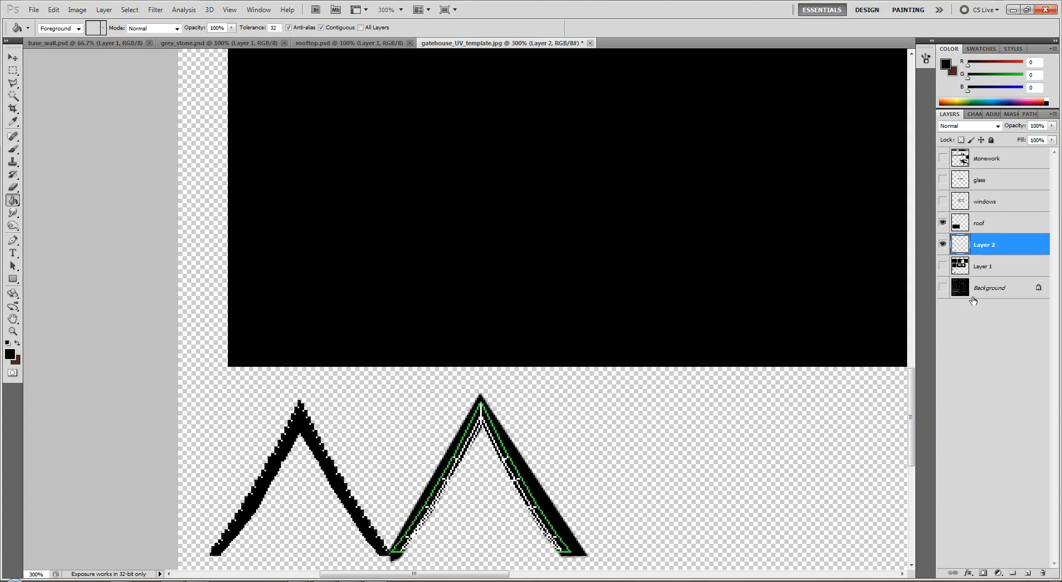
left_click(996, 232)
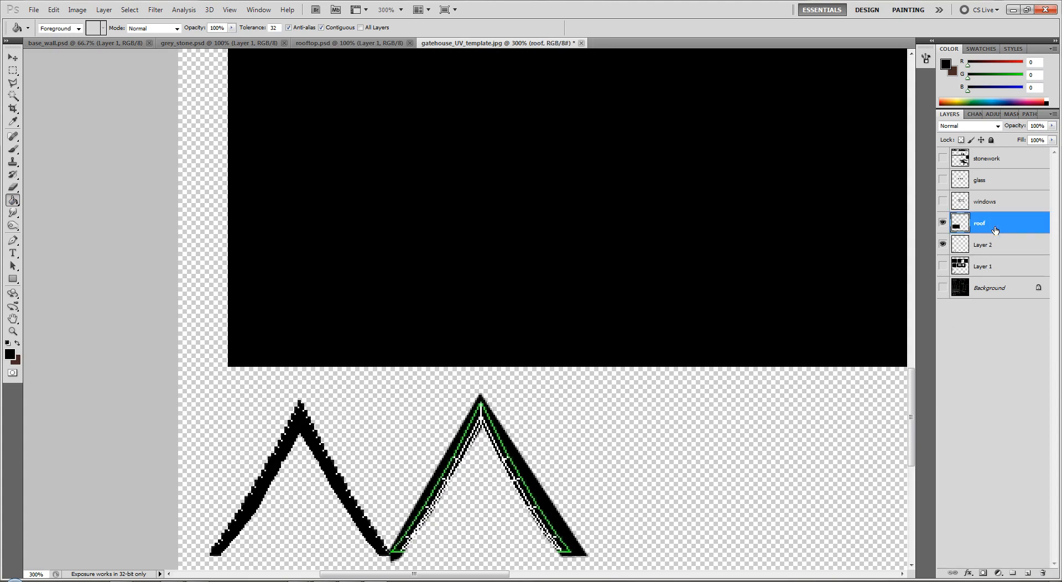
left_click_drag(995, 250, 999, 216)
key("ctrl+e")
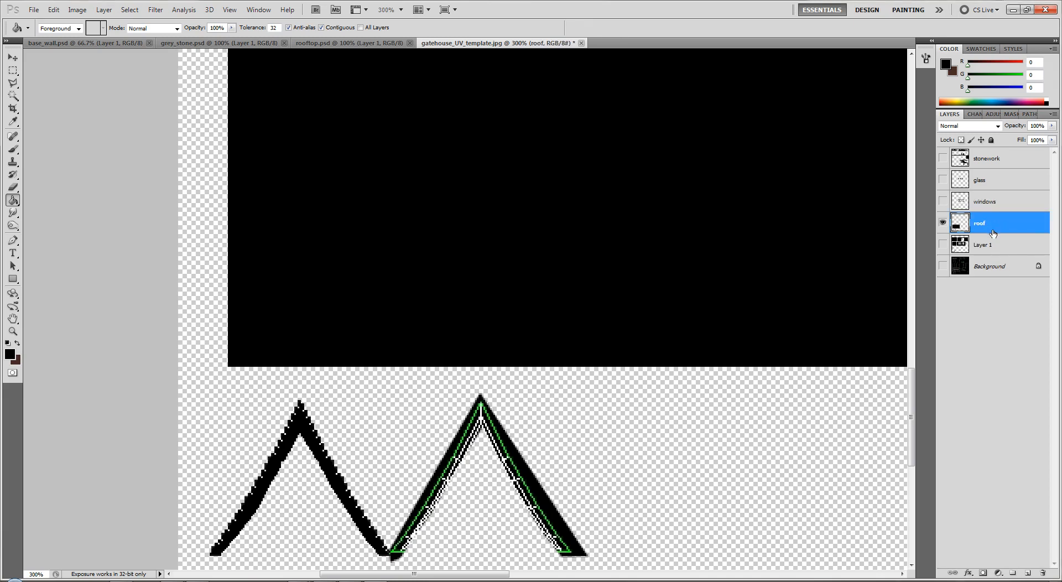
Rename Layer 1 as walls.
left_click(991, 250)
right_click(991, 250)
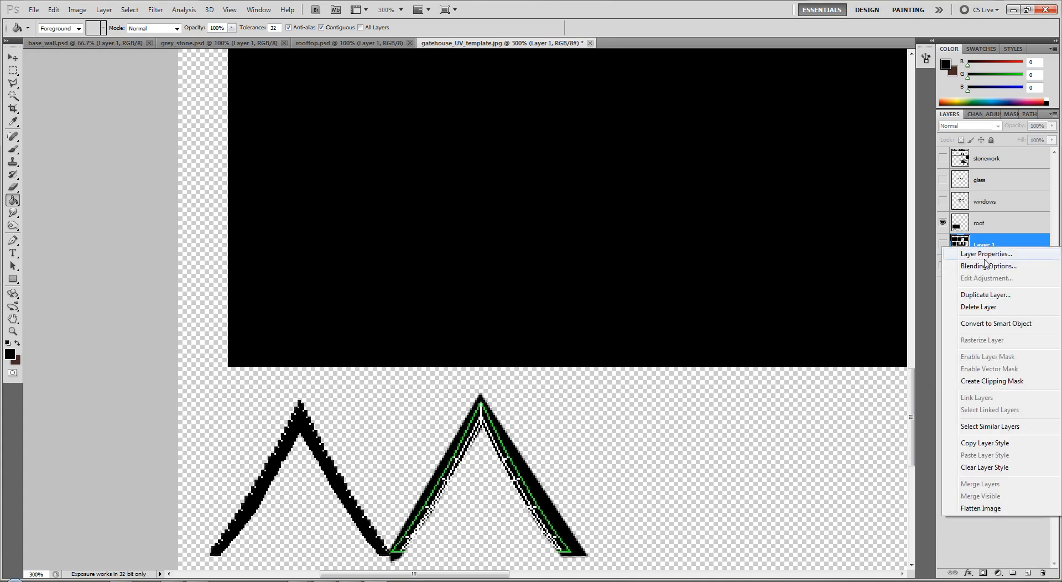
left_click(993, 254)
type("walls")
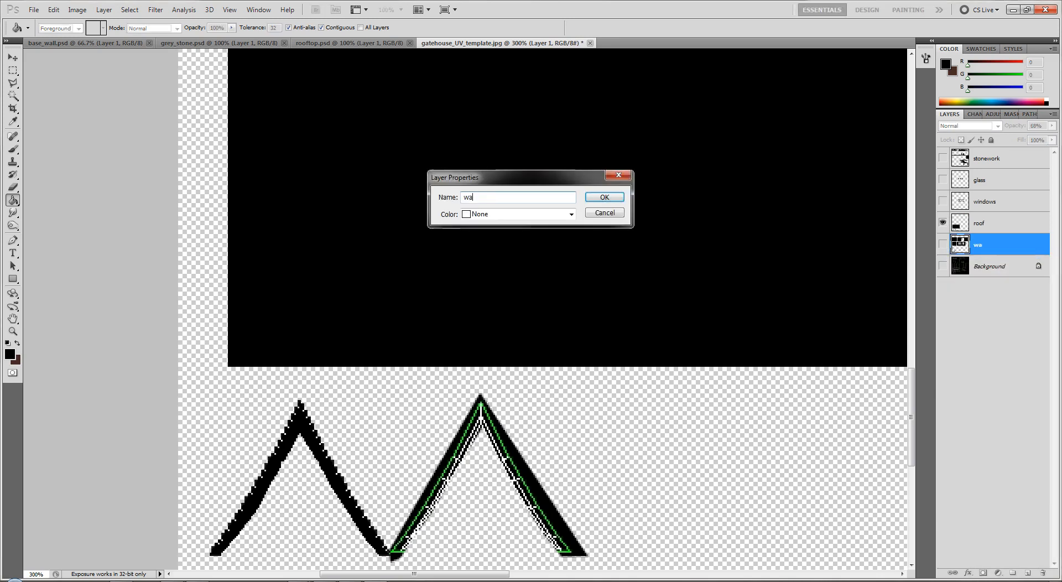
key("Return")
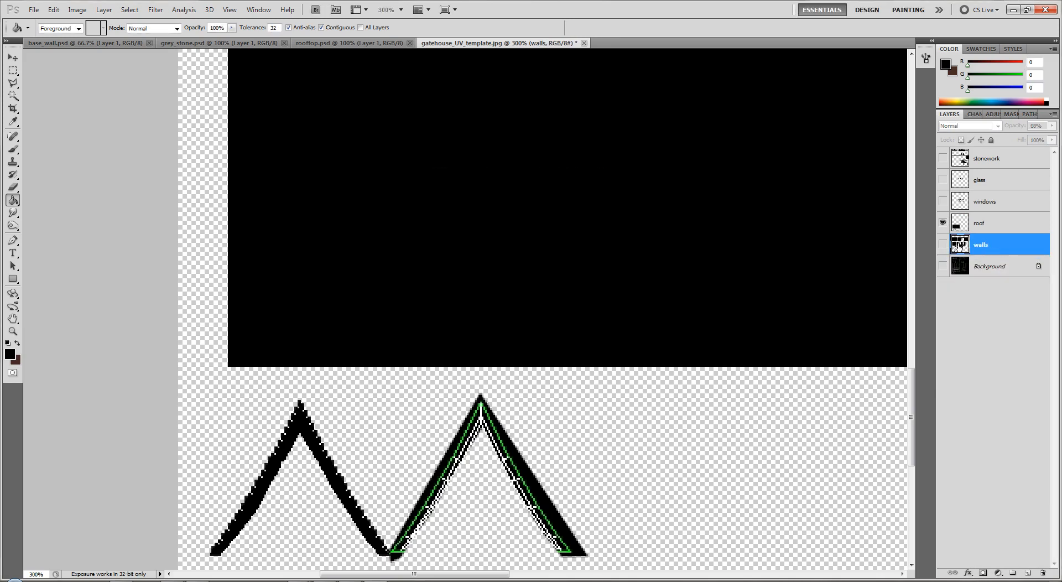
Show the walls and Background layers and hide the roof layer to inspect the wall sections.
left_click(943, 244)
left_click(943, 265)
left_click(943, 223)
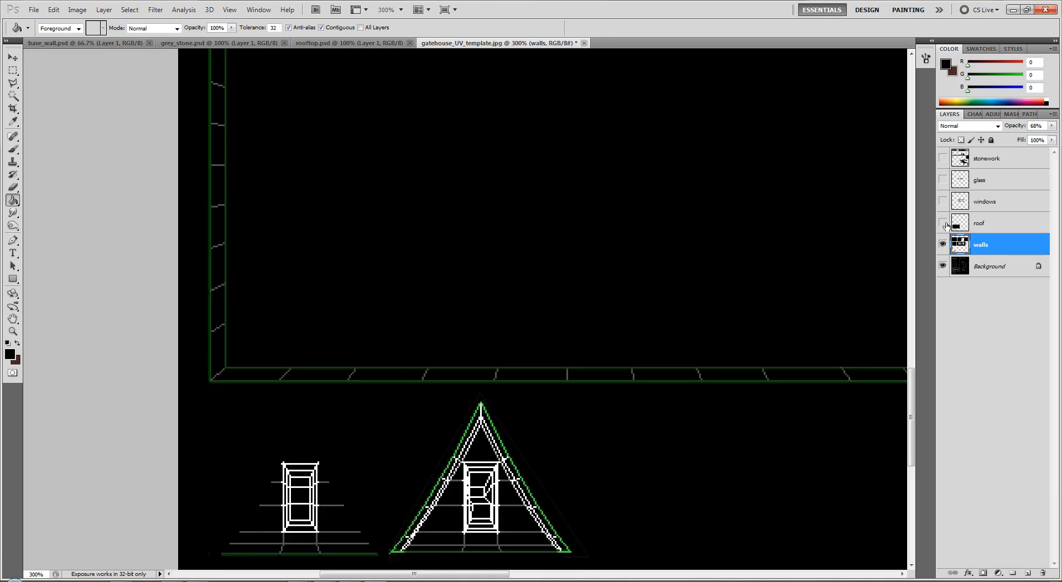
scroll(618, 343, "up", 3)
scroll(618, 342, "down", 3)
scroll(618, 343, "up", 10)
scroll(619, 342, "up", 6)
key("ctrl+minus")
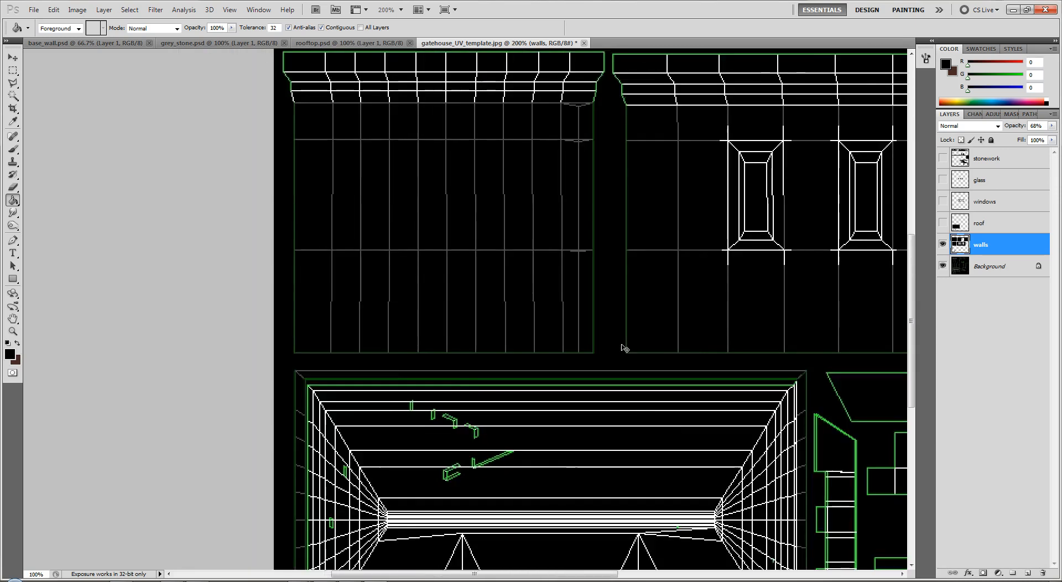
key("ctrl+minus")
scroll(729, 310, "up", 5)
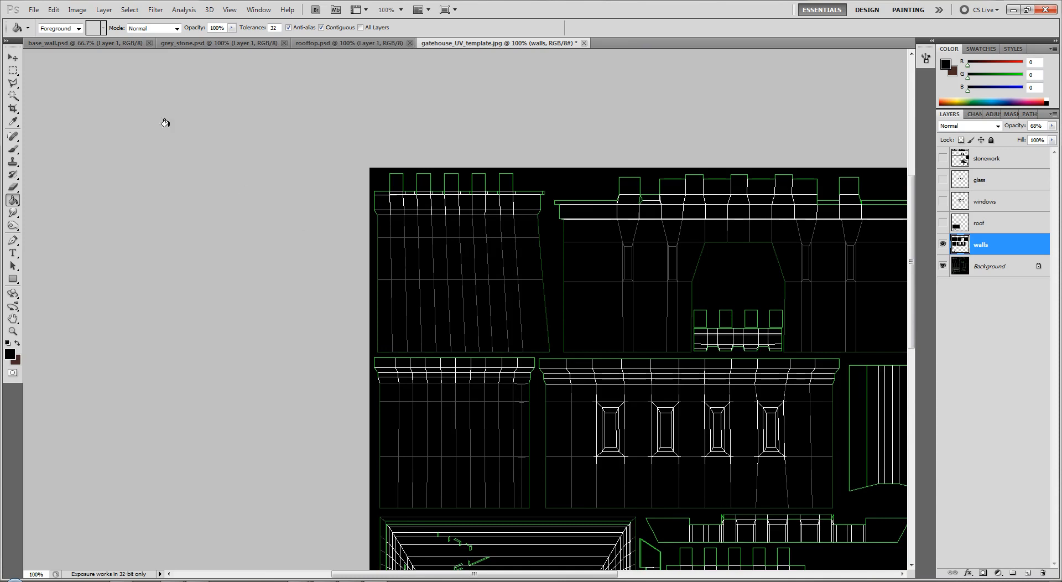
left_click(12, 70)
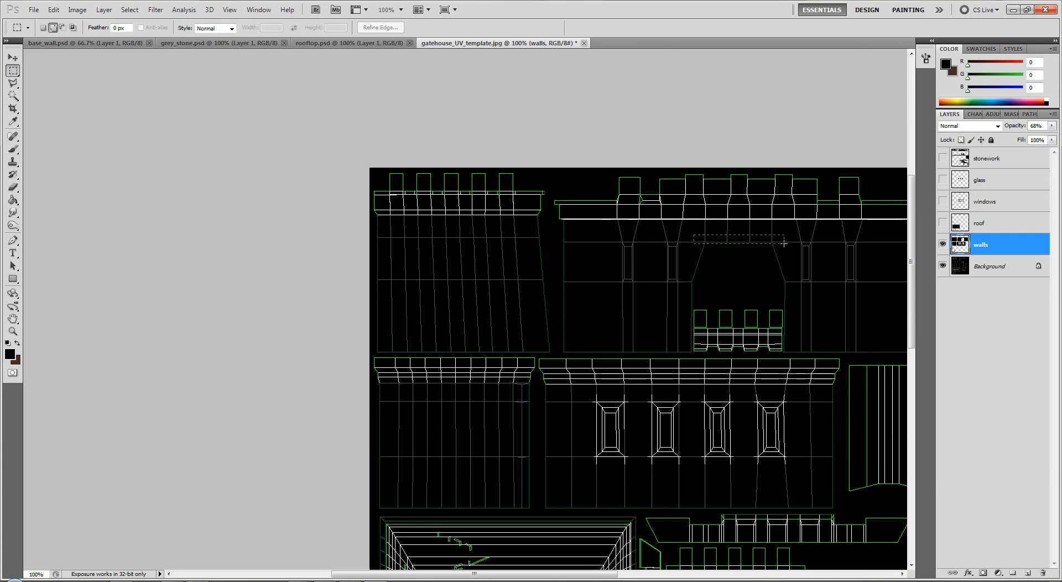
left_click_drag(782, 244, 782, 243)
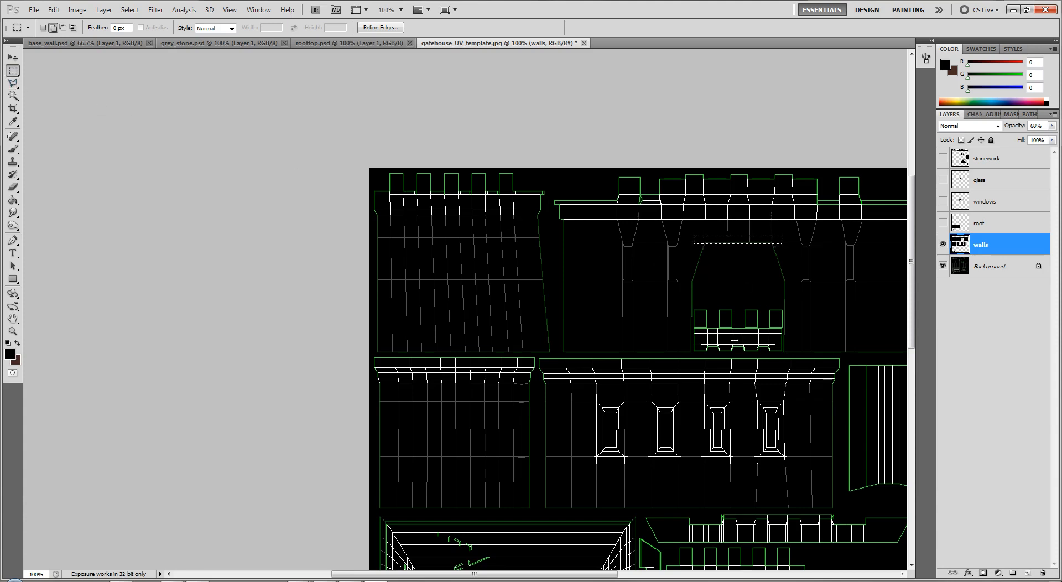
left_click_drag(712, 291, 689, 275)
key("ctrl+d")
Outline the gate arch's surround with the polygonal lasso and cut it from the walls layer to a new layer.
left_click(13, 83)
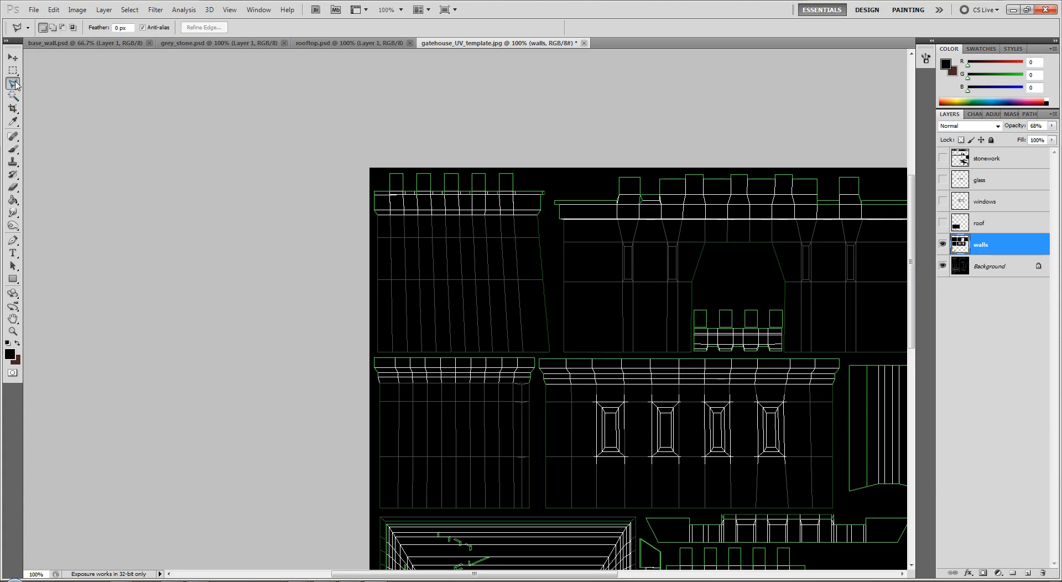
left_click(698, 237)
left_click(774, 237)
left_click(790, 282)
left_click(791, 354)
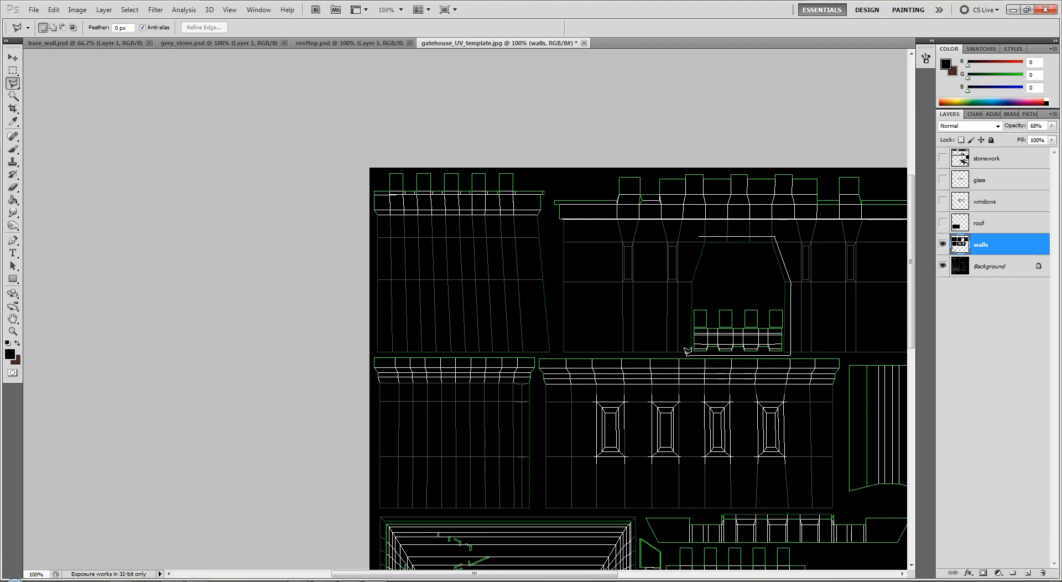
left_click(686, 353)
left_click(688, 281)
left_click(699, 237)
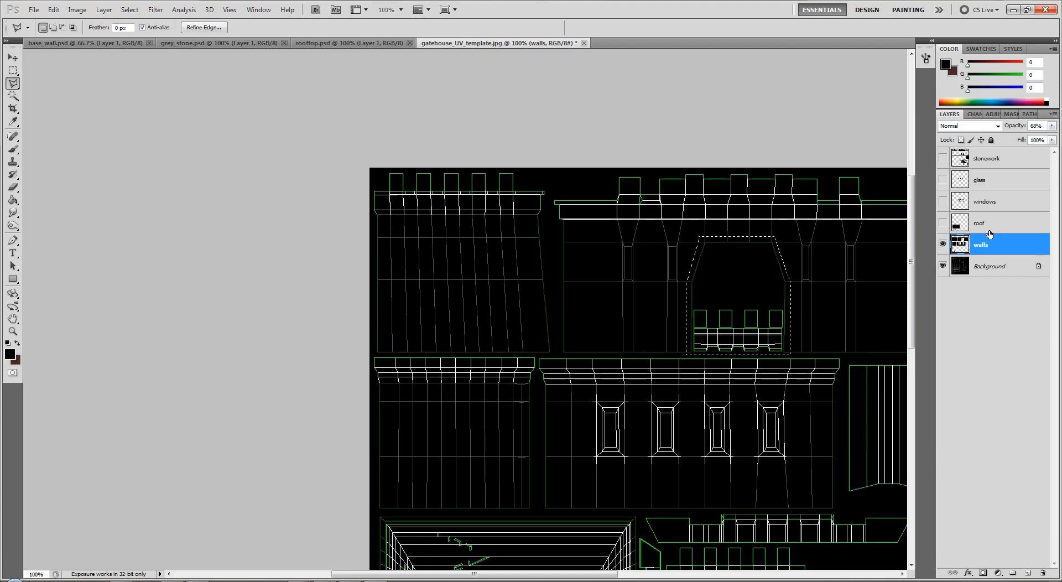
key("ctrl+alt+shift+n")
key("ctrl+d")
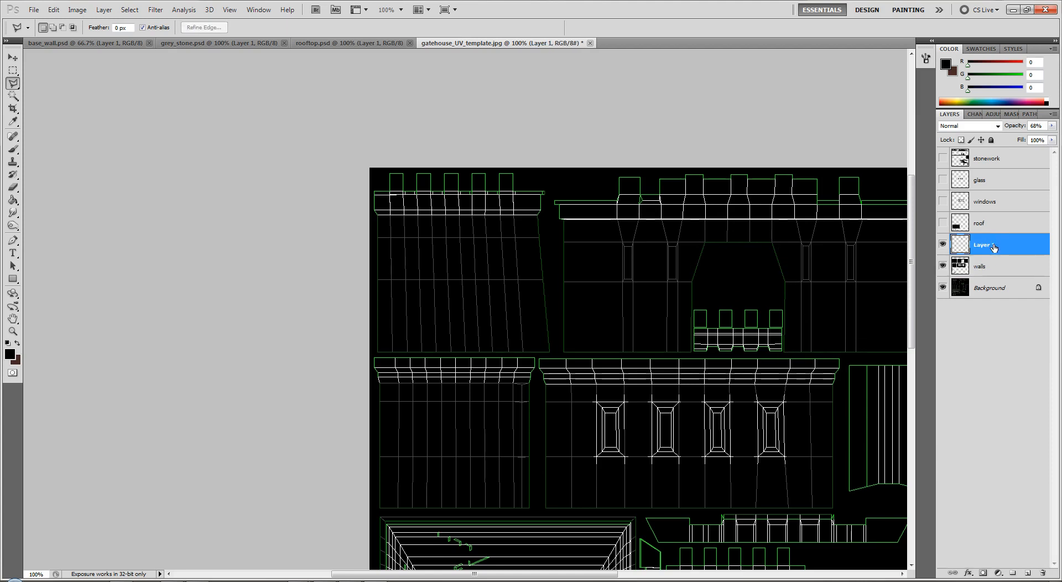
Set the new arch layer's opacity to 100% and move it above the stonework layer.
left_click(1052, 125)
left_click_drag(1031, 136, 1052, 136)
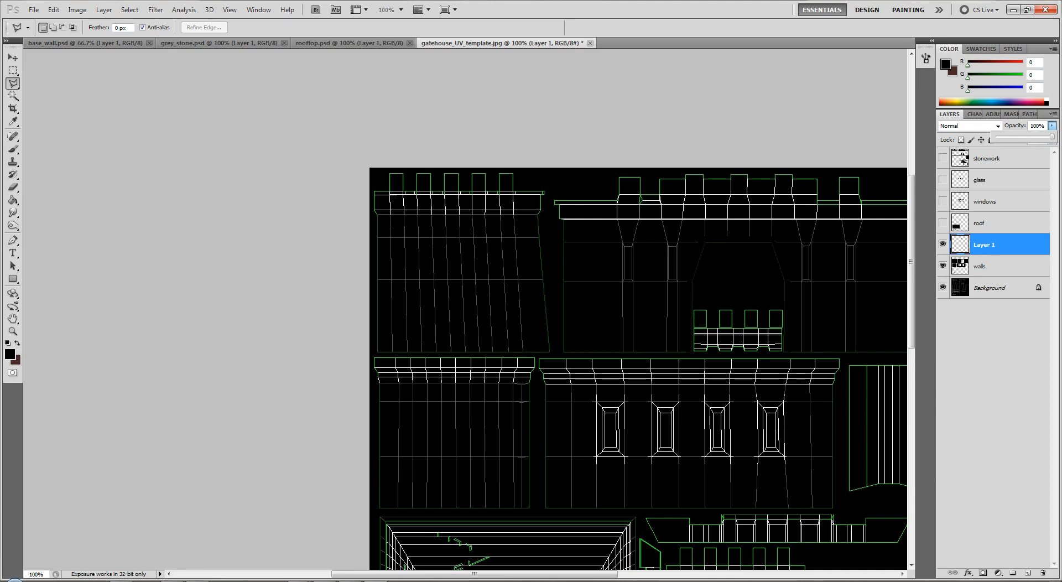
left_click_drag(987, 245, 1004, 158)
Hide the walls and Background layers, show stonework, and merge the arch layer into stonework.
left_click(943, 265)
left_click(943, 287)
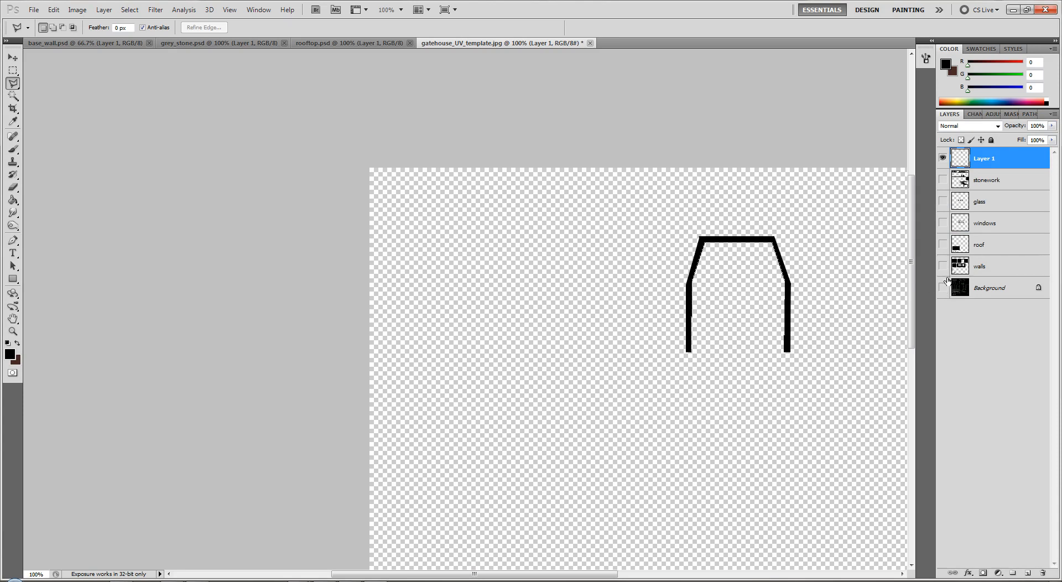
left_click(943, 180)
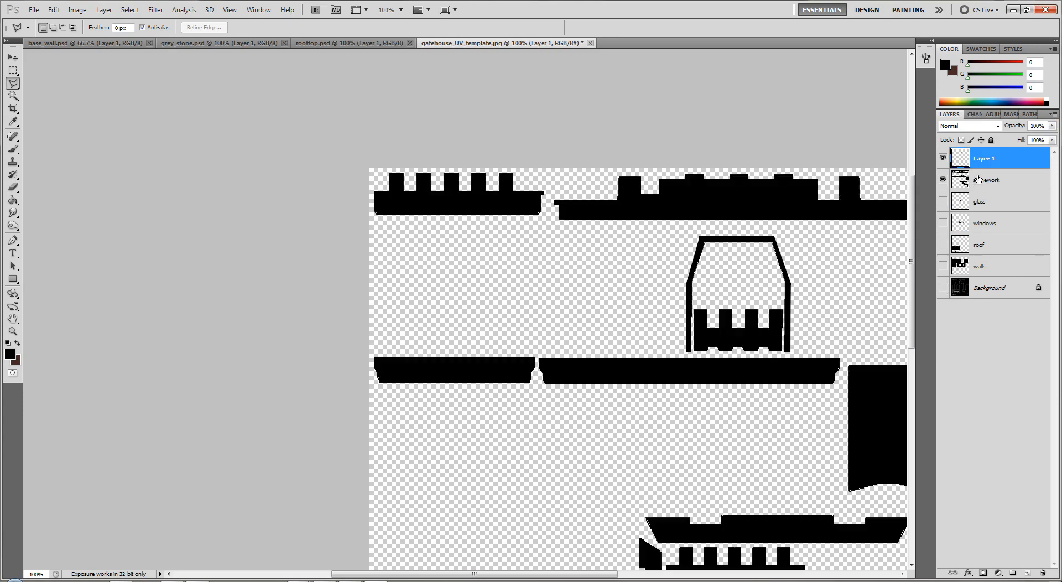
key("ctrl+e")
Show the glass, windows, roof and walls layers together with the stonework.
left_click(943, 180)
left_click(943, 202)
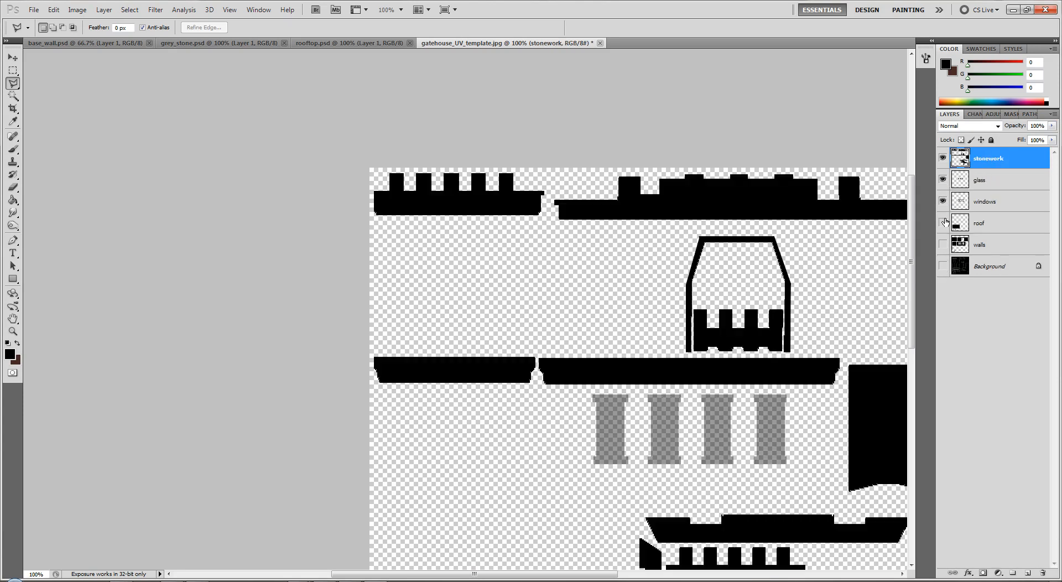
left_click(943, 222)
left_click(942, 244)
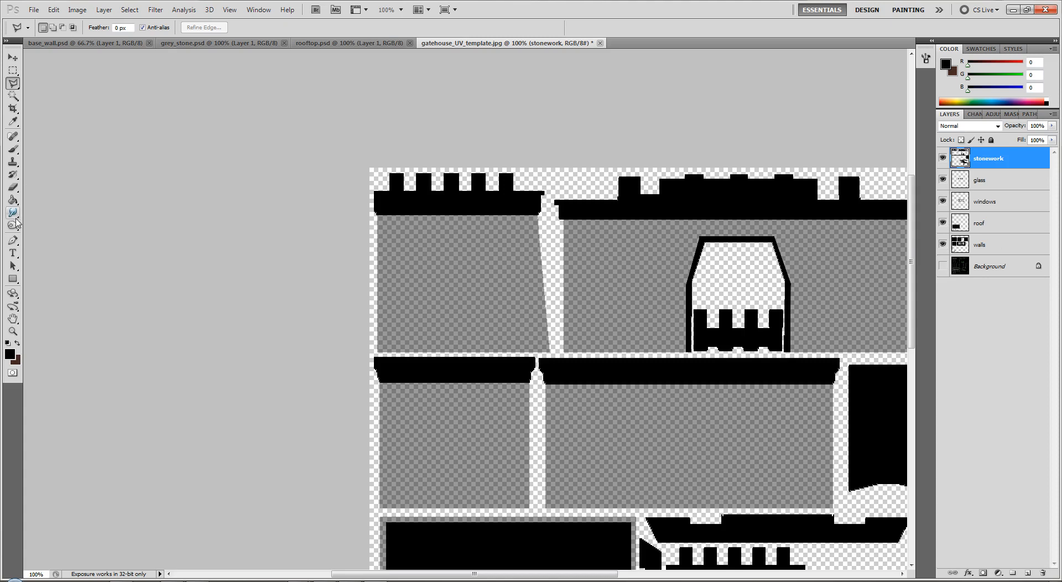
left_click(13, 200)
left_click(477, 273)
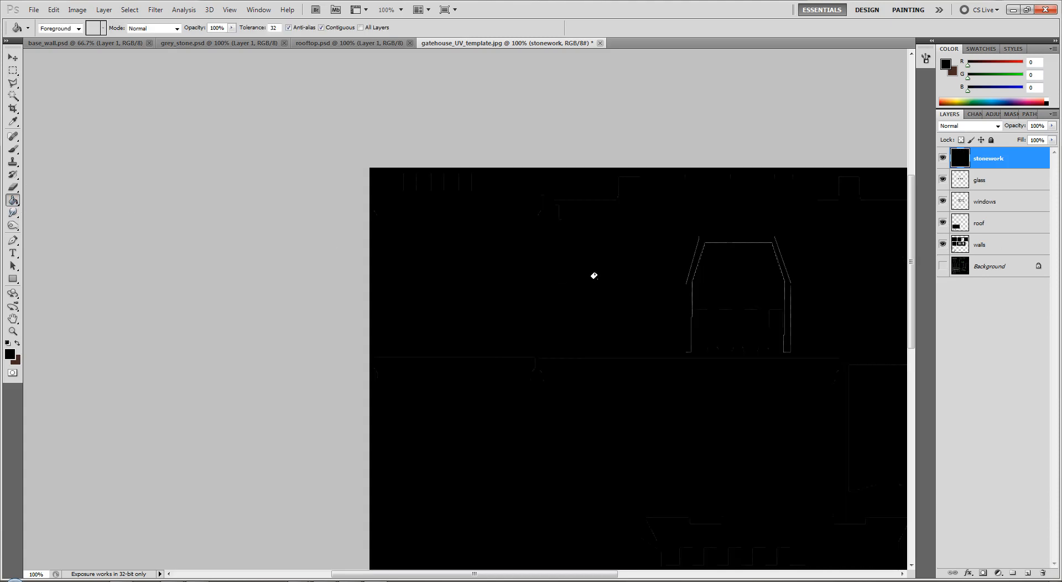
key("ctrl+z")
Make the walls layer active and hide the stonework, glass, windows and roof layers.
left_click(1008, 244)
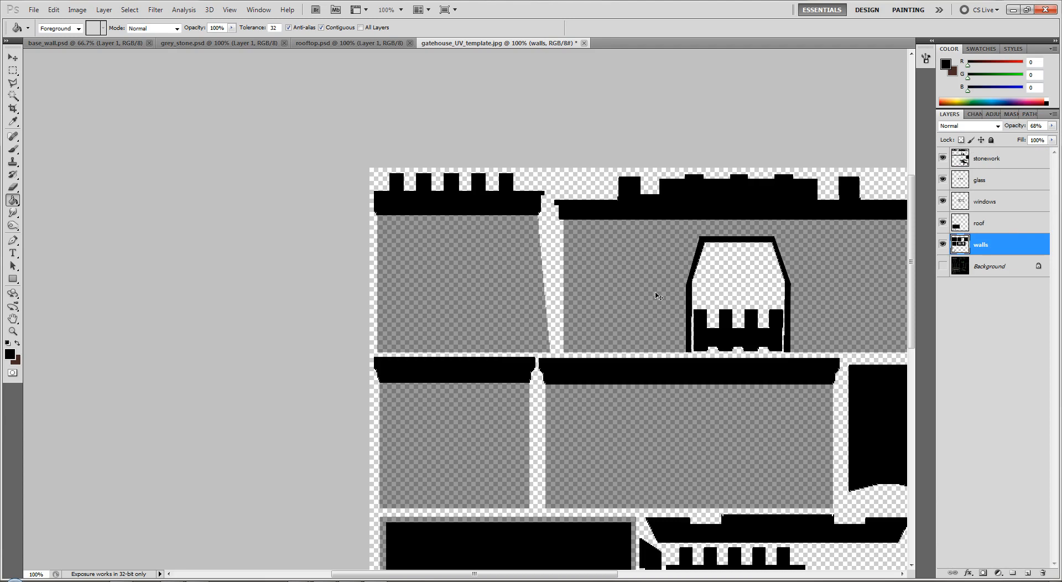
left_click(943, 158)
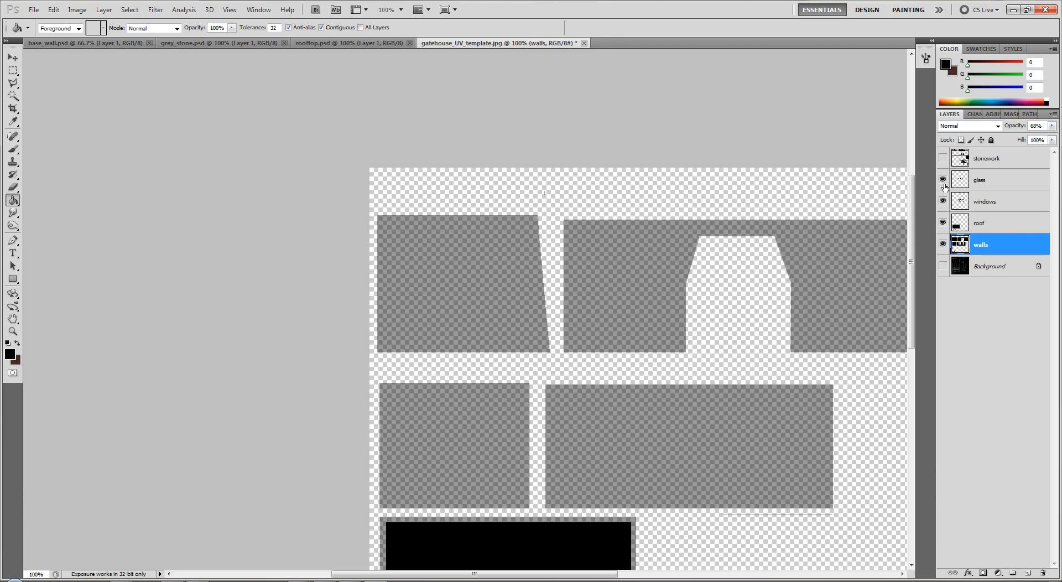
left_click(943, 201)
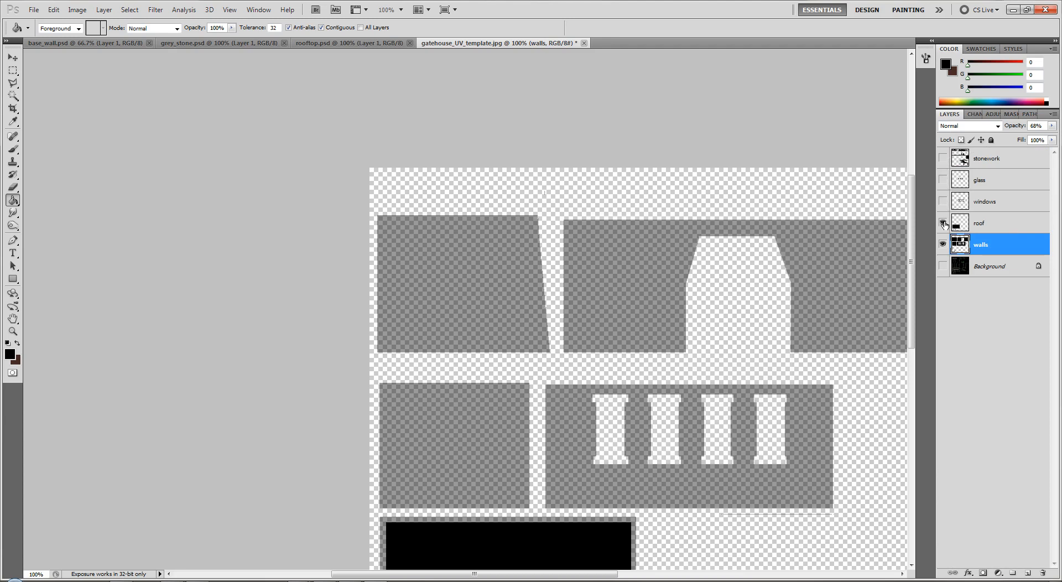
left_click(942, 223)
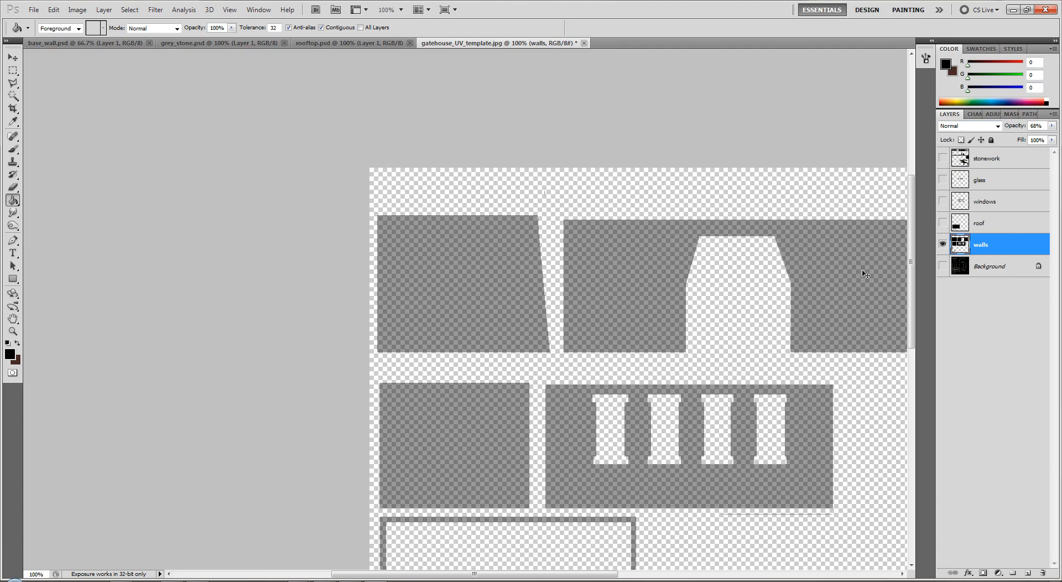
Set the walls layer's opacity to 100% and show the roof, windows, glass and stonework layers.
left_click(1052, 125)
left_click_drag(1034, 136, 1052, 137)
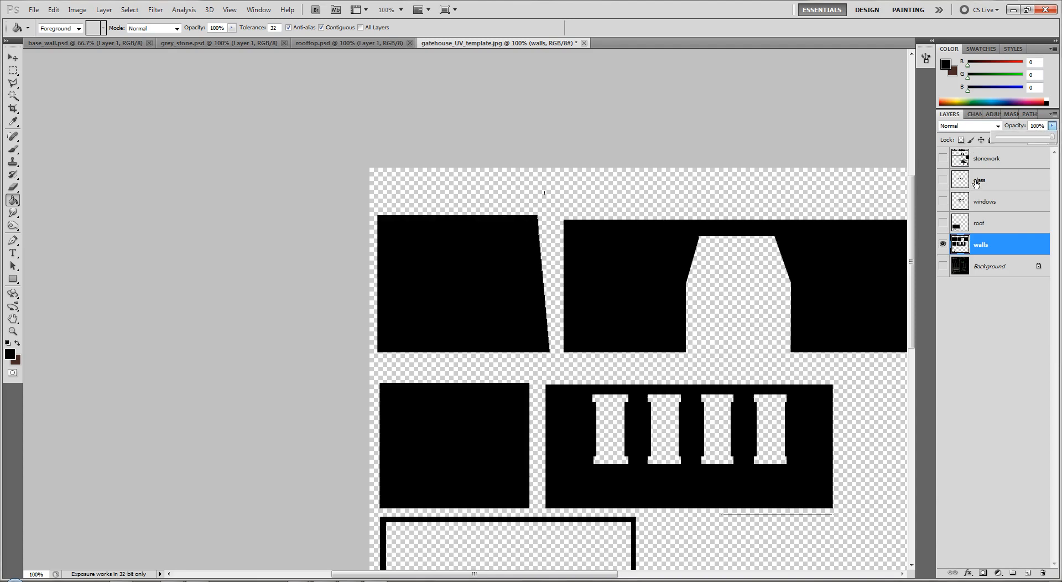
left_click_drag(943, 222, 943, 160)
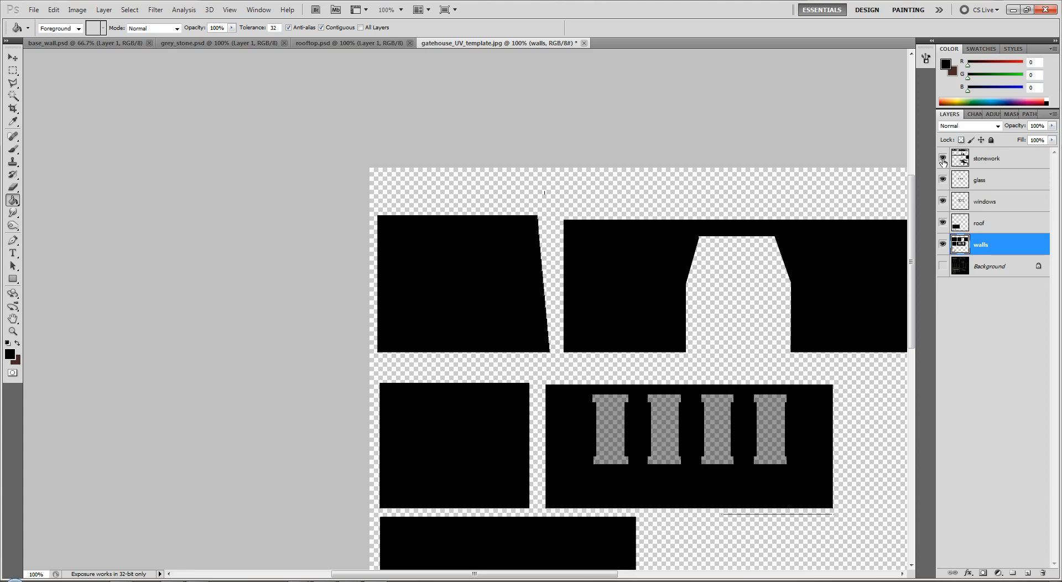
Set the opacity of the windows and glass layers to 100%.
left_click(943, 201)
left_click(990, 203)
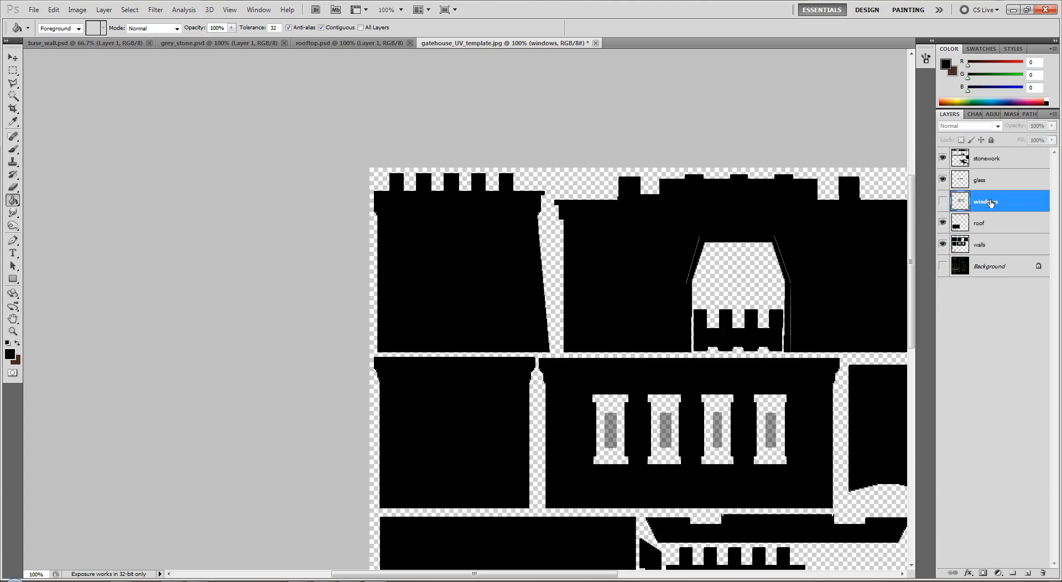
left_click(943, 201)
left_click(1052, 127)
left_click_drag(1045, 137, 1053, 137)
left_click(1004, 181)
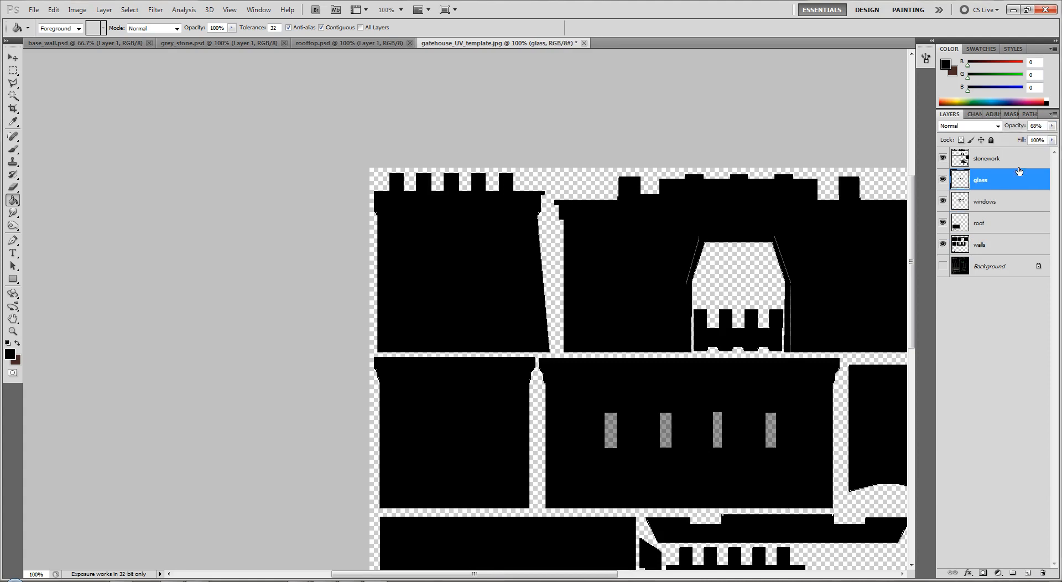
left_click(1052, 126)
left_click_drag(1041, 139, 1054, 137)
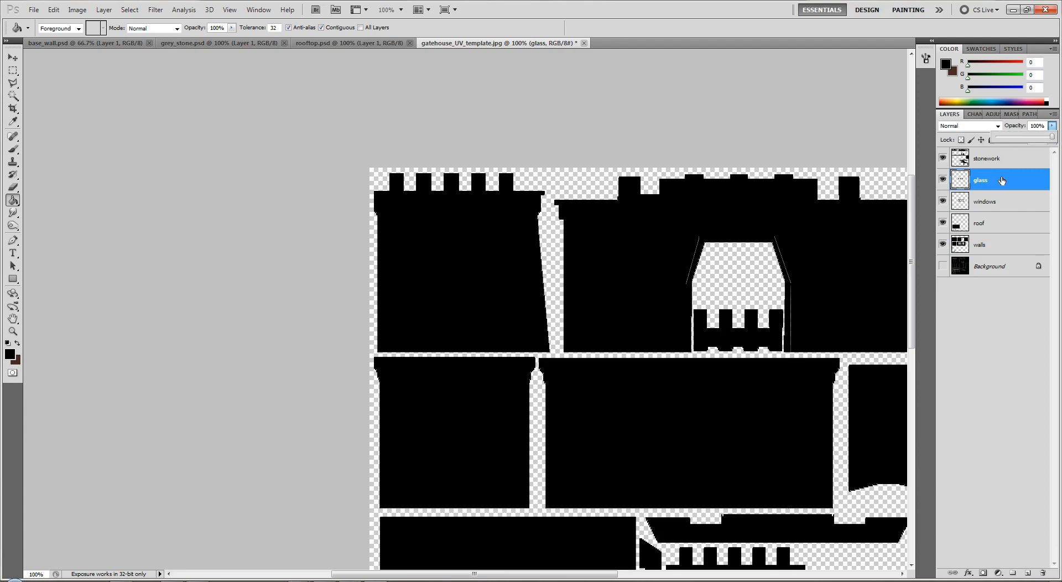
Make the stonework layer active and copy the entire grey_stone.psd texture, returning to the gatehouse template.
scroll(1000, 202, "up", 2)
left_click(1007, 159)
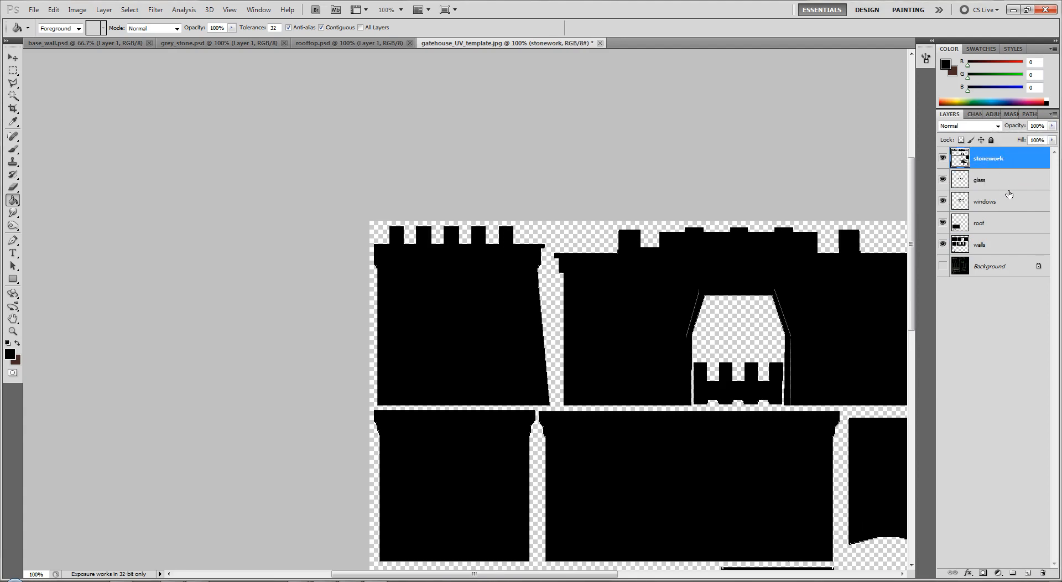
scroll(1009, 194, "down", 2)
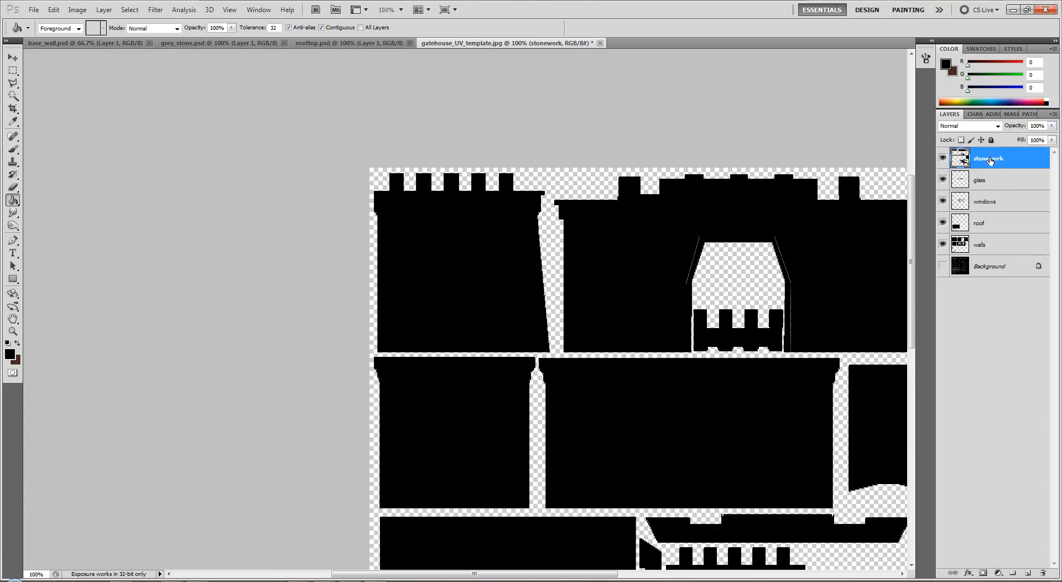
left_click(197, 45)
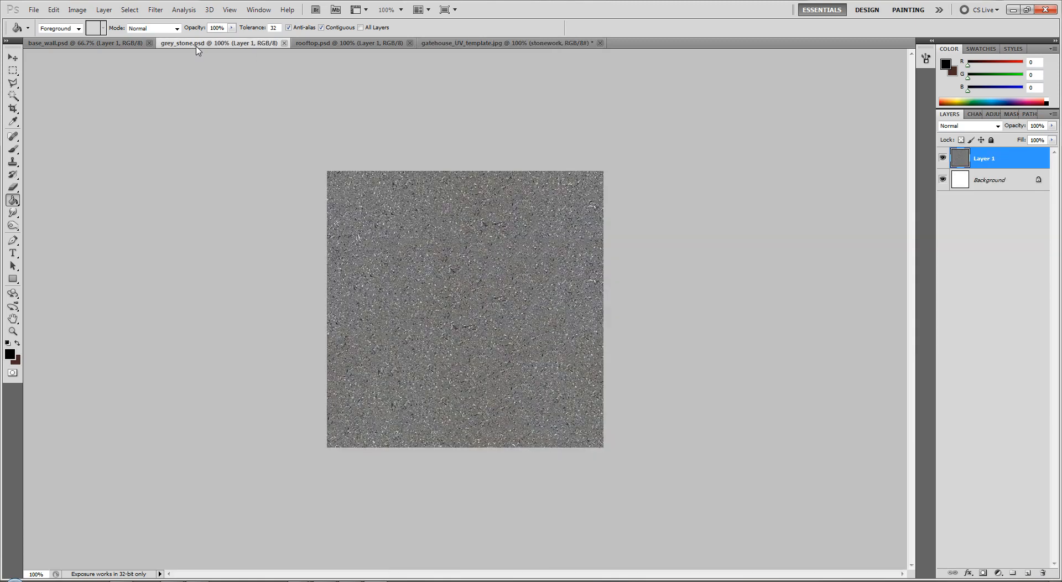
key("ctrl+a")
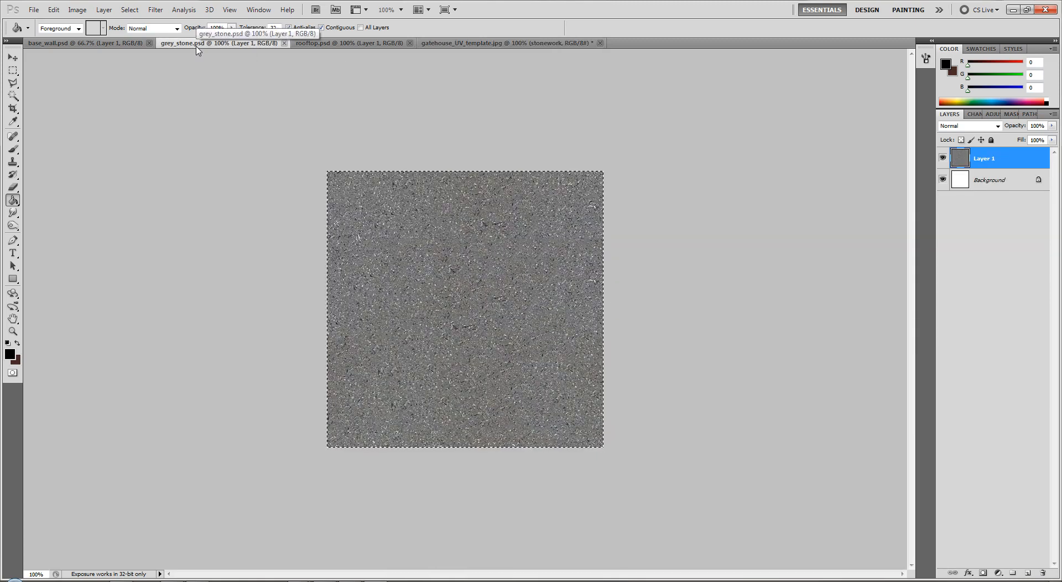
left_click(88, 43)
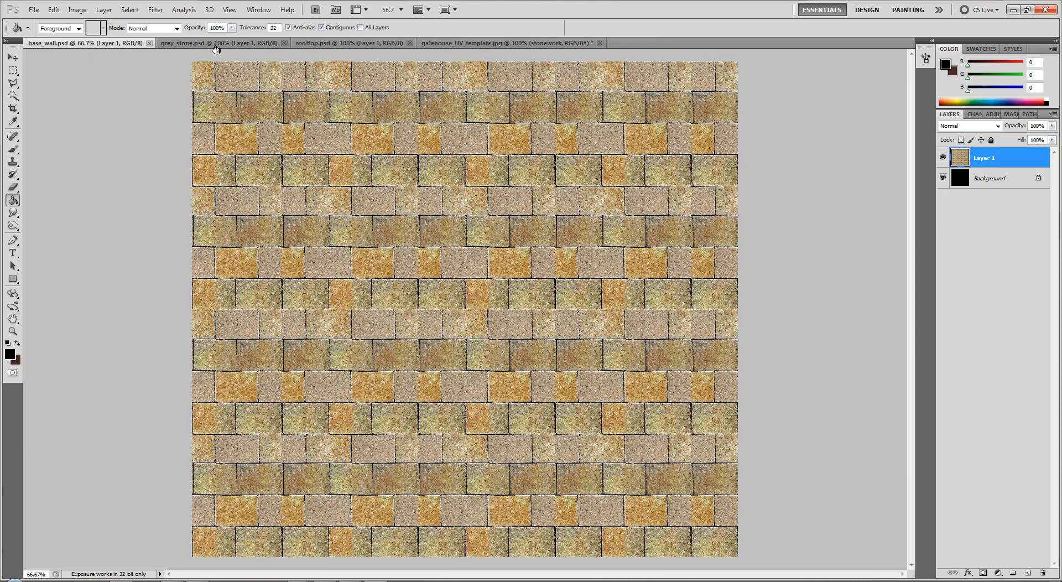
left_click(458, 43)
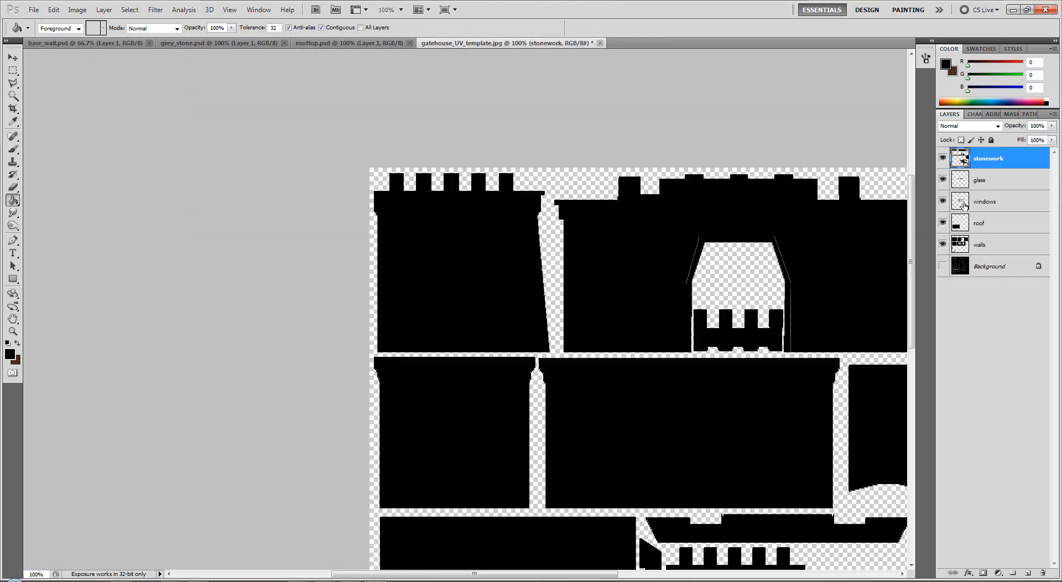
Hide the walls, roof, windows and glass layers in the gatehouse template.
left_click(943, 244)
left_click(942, 222)
left_click(943, 202)
left_click(943, 180)
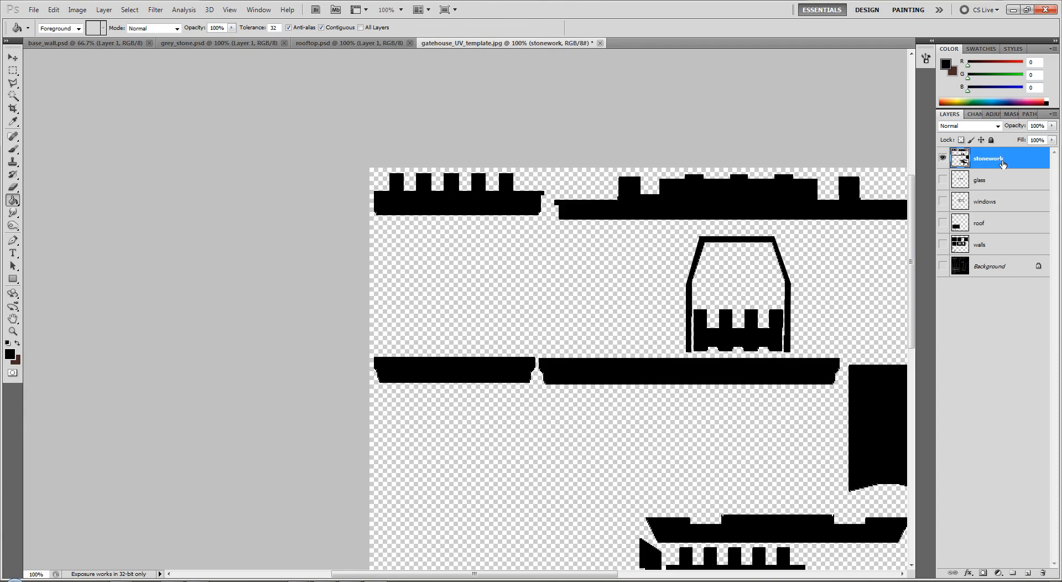
Paste five copies of the grey stone texture above the stonework layer and arrange them to cover its shapes.
key("ctrl+v")
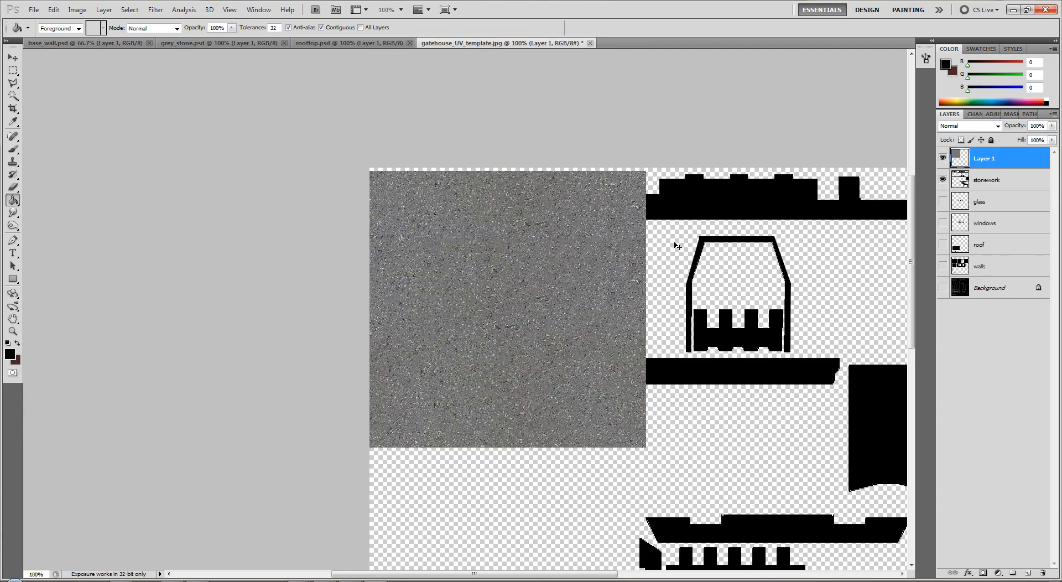
key("ctrl+minus")
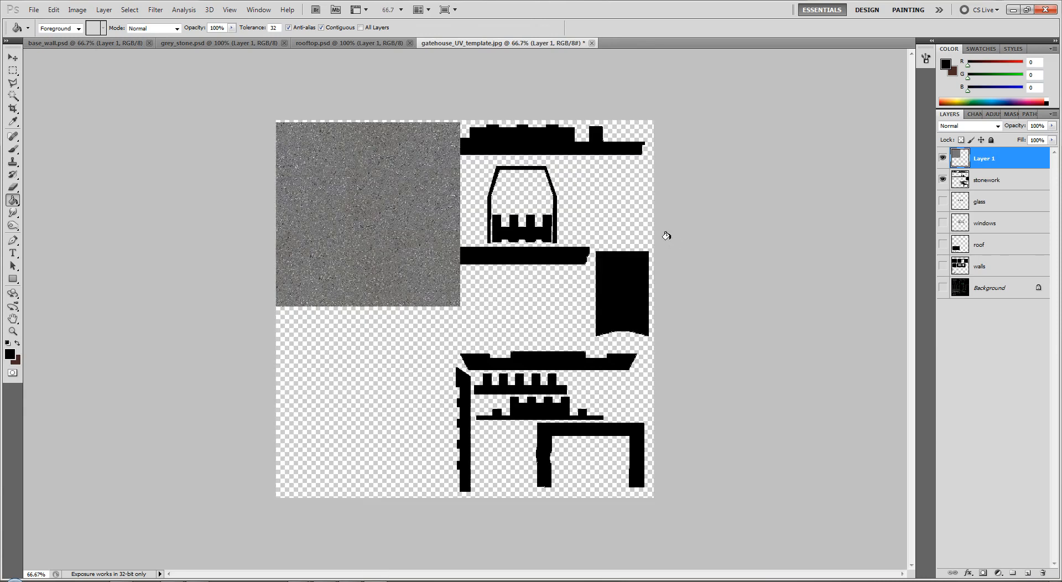
key("ctrl+v")
left_click(520, 238)
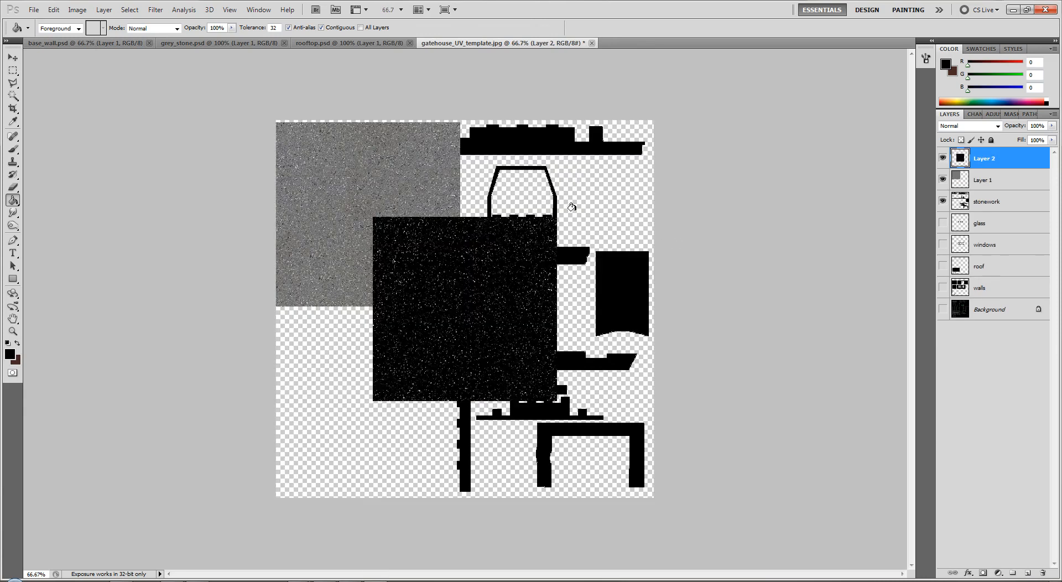
key("ctrl+z")
key("v")
left_click_drag(502, 295, 588, 203)
key("ctrl+v")
left_click_drag(487, 268, 712, 417)
key("ctrl+v")
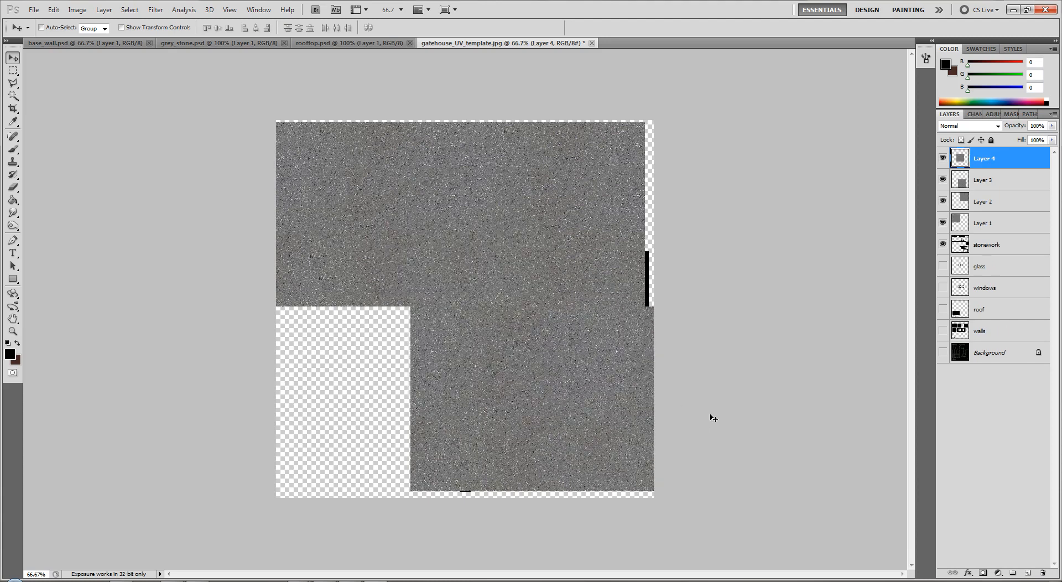
key("ctrl+v")
left_click_drag(583, 378, 742, 230)
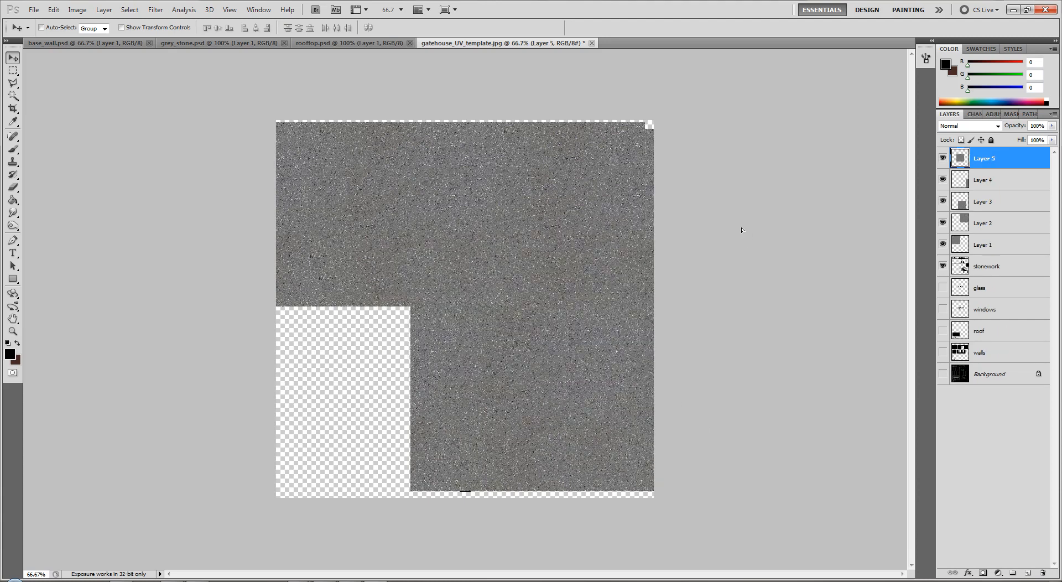
Merge the pasted grey stone layers into one and clip it to the stonework layer with a clipping mask.
key("ctrl+e")
key("ctrl+e")
key("ctrl+e")
key("ctrl+e")
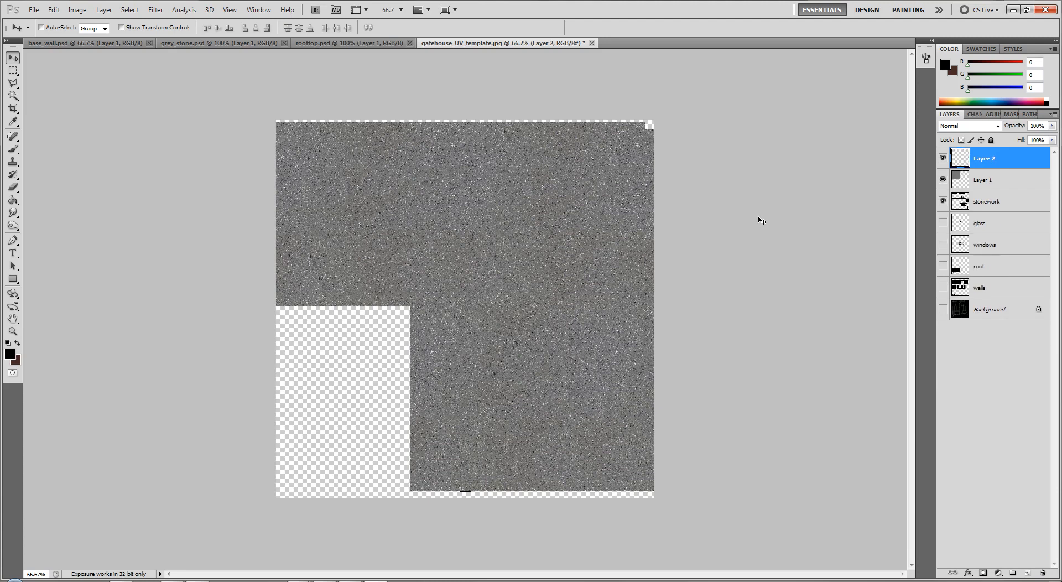
right_click(994, 160)
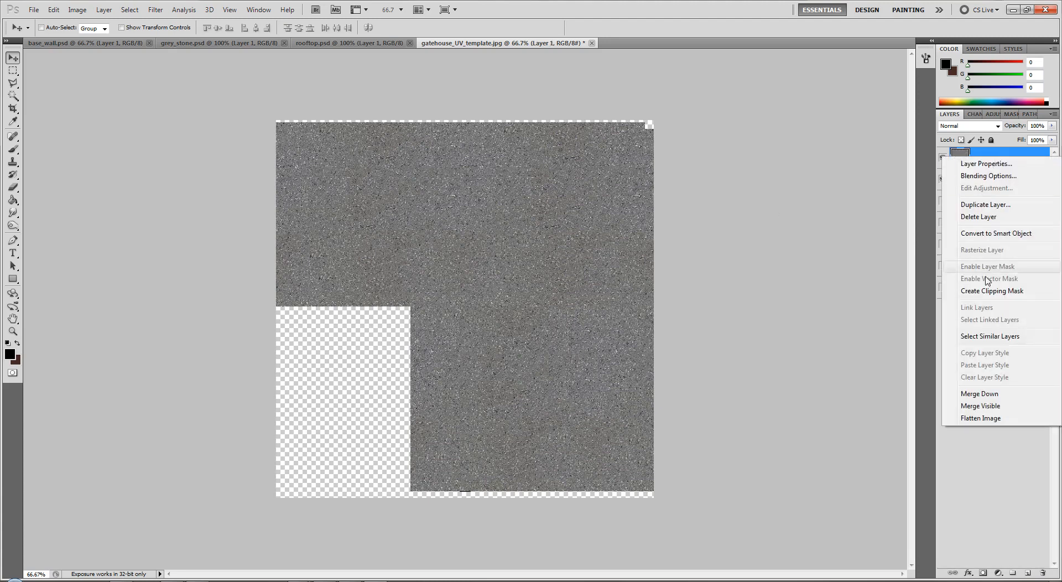
left_click(990, 294)
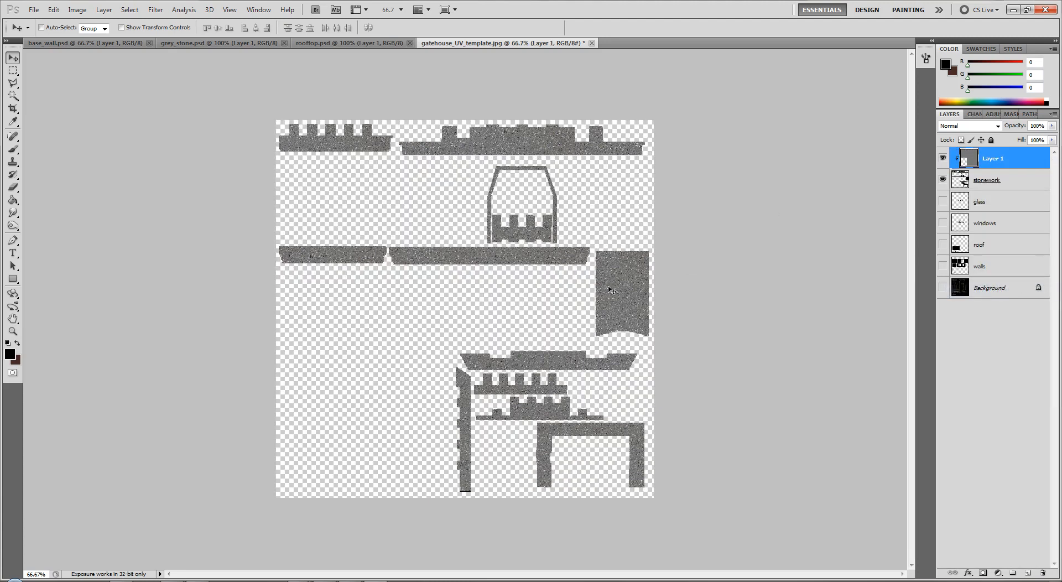
Show the glass and windows layers, and paste two copies of the grey stone texture directly above windows to cover all window shapes.
left_click(944, 202)
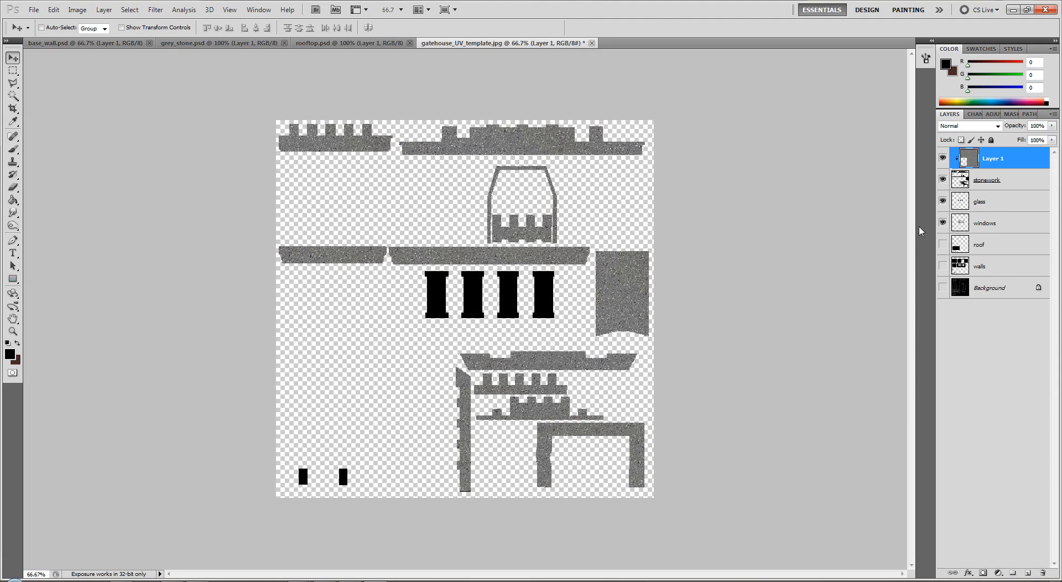
left_click(995, 226)
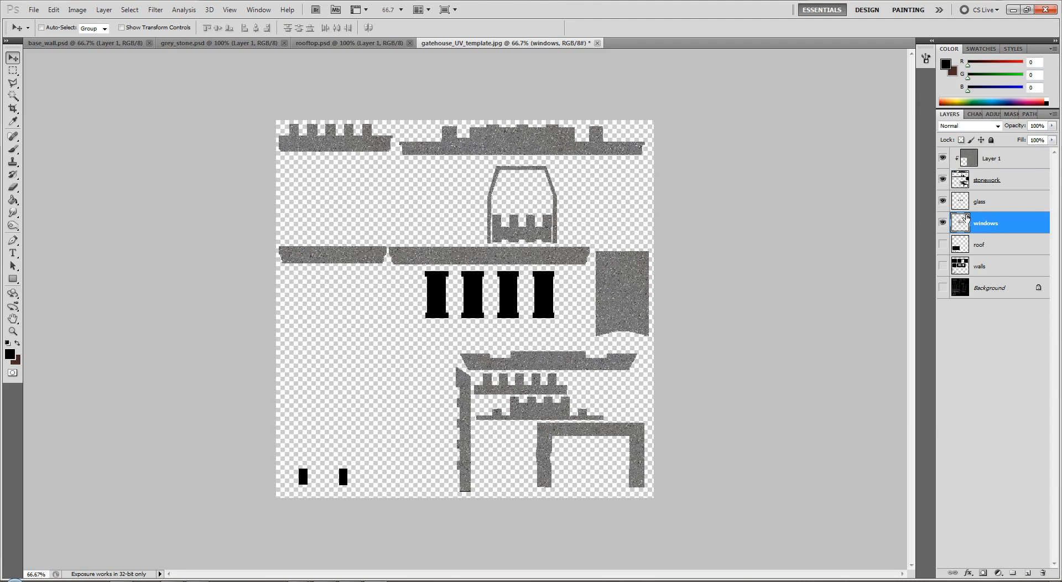
key("ctrl+v")
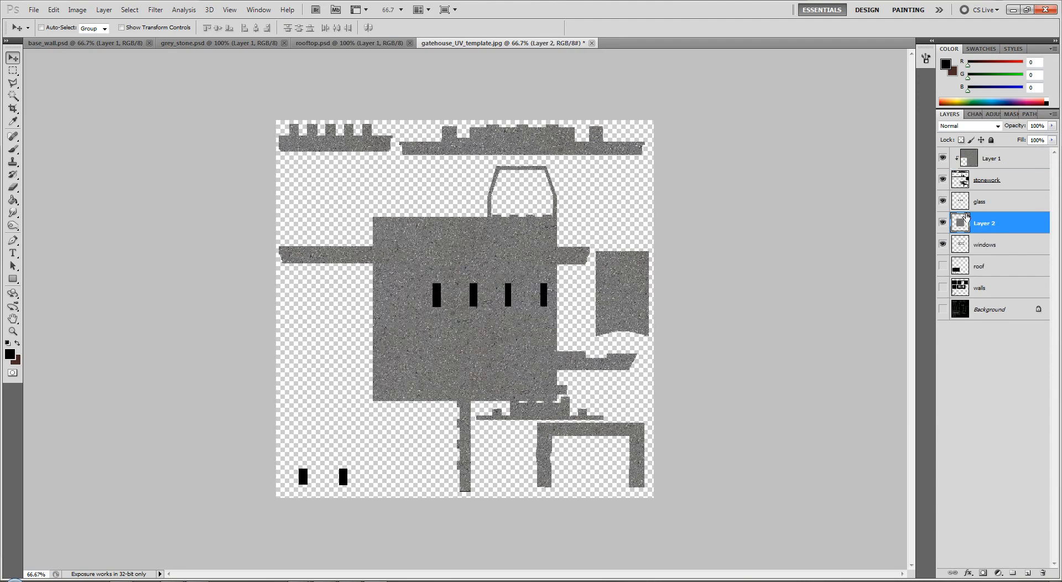
left_click_drag(443, 337, 363, 460)
key("ctrl+v")
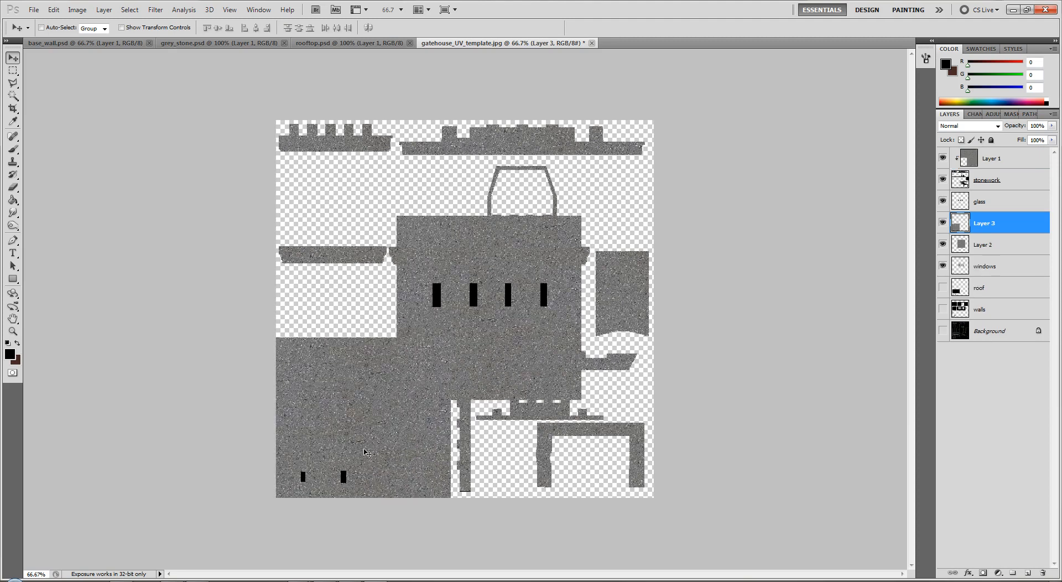
Merge the two new grey stone layers and clip the result to the windows layer.
key("ctrl+e")
right_click(985, 222)
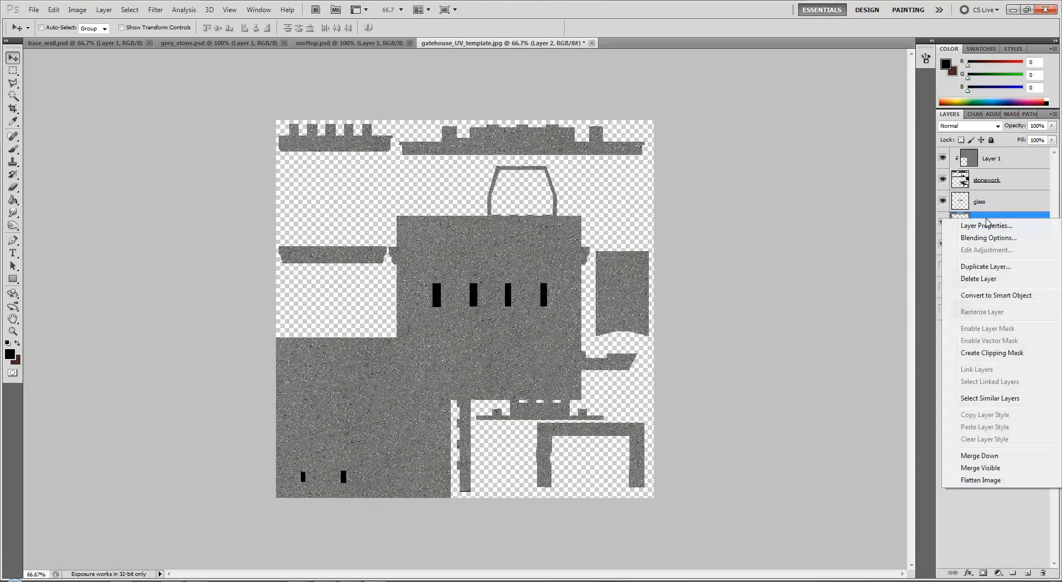
left_click(1003, 354)
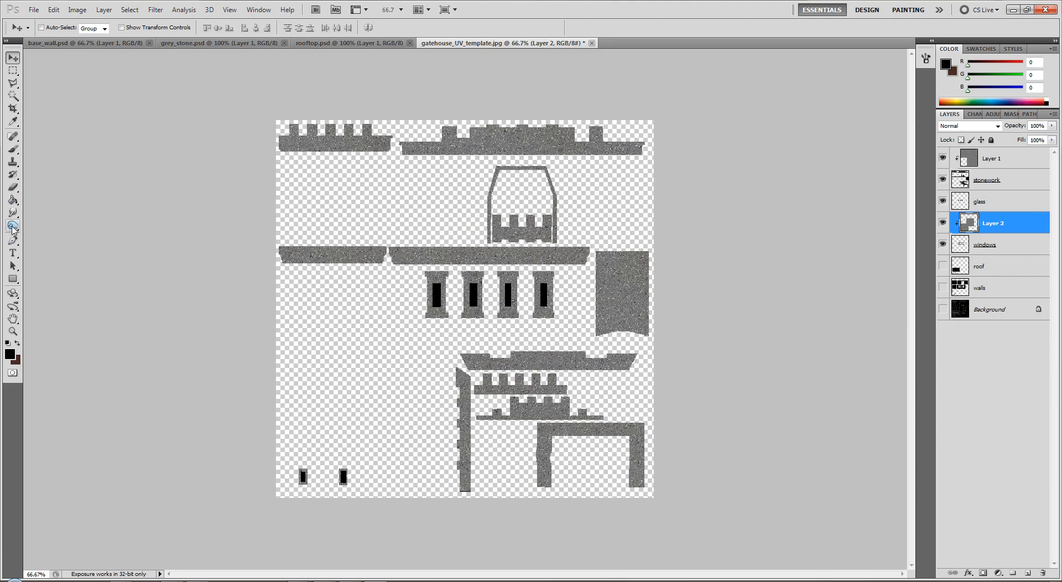
Darken the stone texture on the window frames with the Burn tool, using a brush size of 100.
left_click(13, 226)
key("bracketright")
key("bracketright")
key("bracketright")
key("bracketright")
key("bracketright")
key("bracketright")
mouse_move(470, 279)
left_mouse_down()
mouse_move(465, 308)
mouse_move(477, 304)
mouse_move(478, 283)
mouse_move(449, 278)
mouse_move(429, 294)
mouse_move(441, 304)
mouse_move(453, 278)
mouse_move(501, 290)
mouse_move(505, 276)
mouse_move(511, 310)
mouse_move(519, 271)
mouse_move(544, 274)
mouse_move(544, 315)
left_mouse_up()
left_click_drag(304, 463, 303, 474)
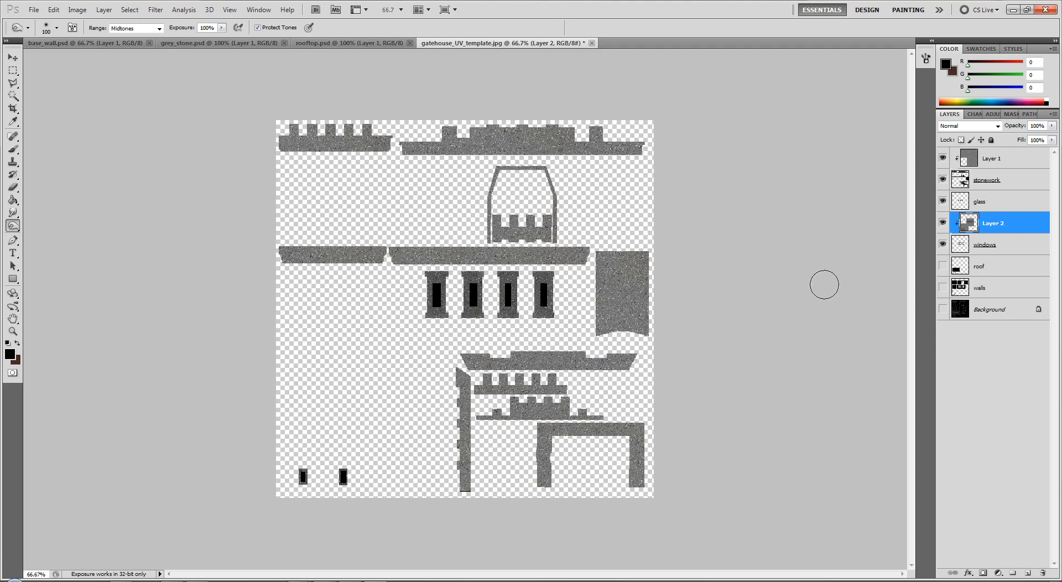
Show the roof layer, make it active, and paste the whole rooftop.psd texture above it.
left_click(984, 267)
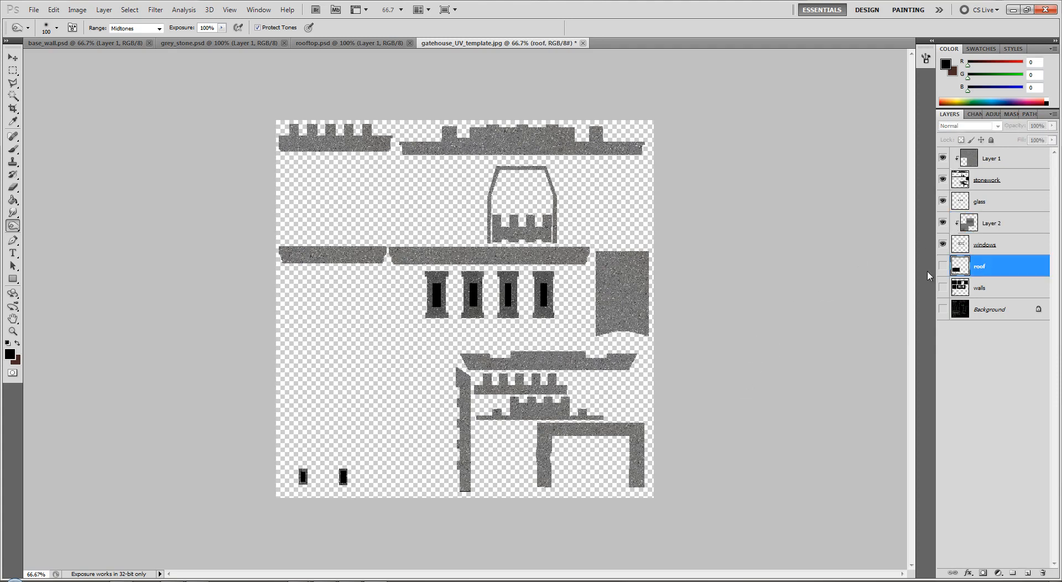
left_click(943, 266)
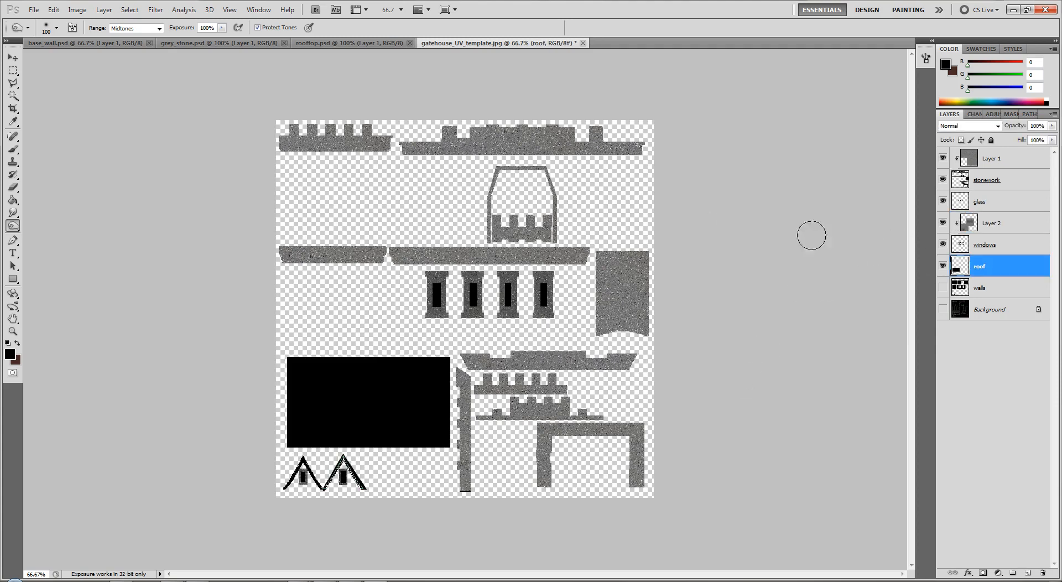
left_click(314, 45)
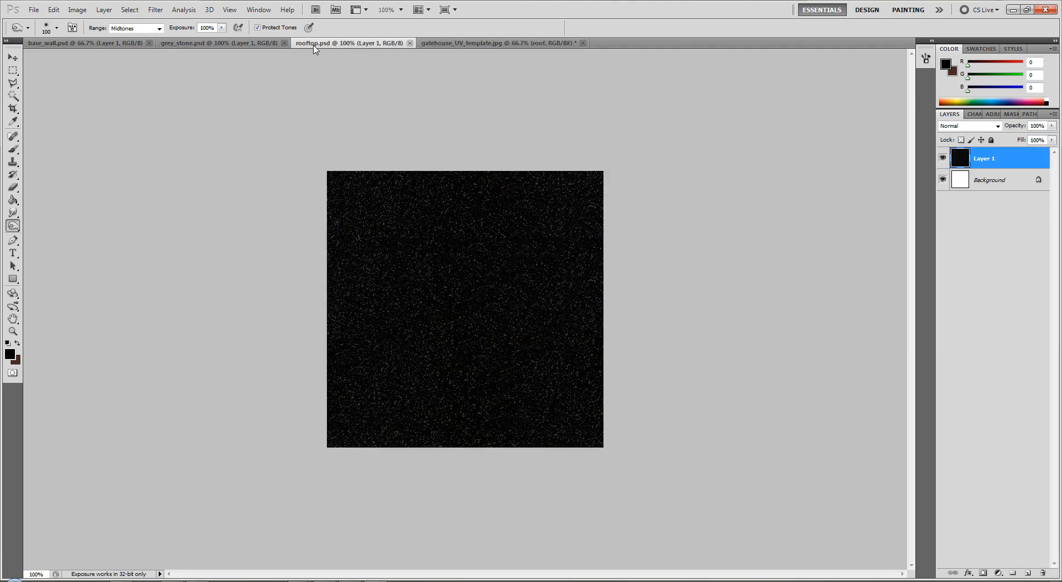
key("ctrl+a")
key("ctrl+c")
left_click(477, 43)
key("ctrl+v")
Move the rooftop texture over the roof shapes and clip it to the roof layer.
key("v")
left_click_drag(453, 360, 404, 453)
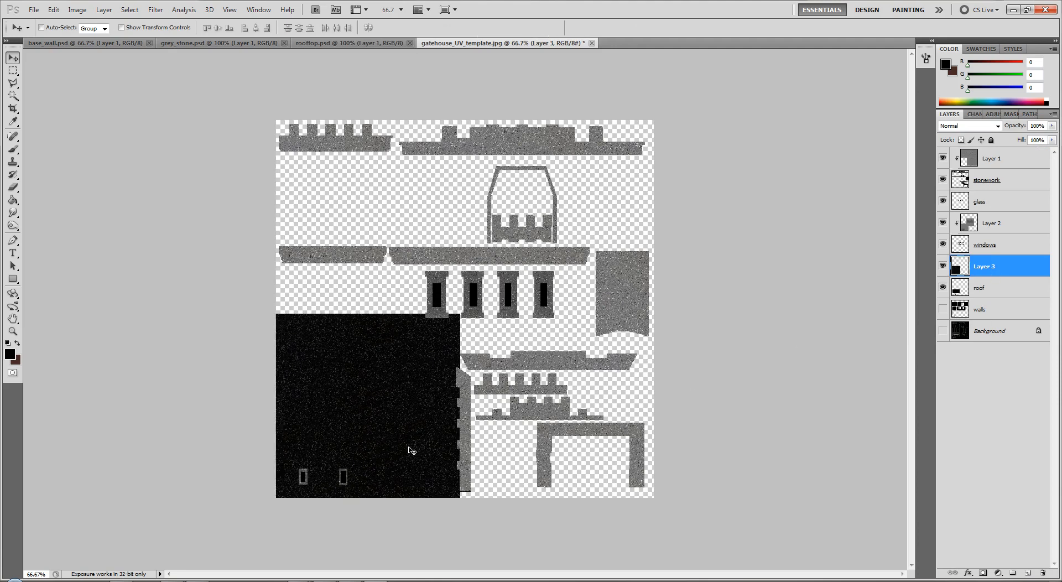
right_click(996, 270)
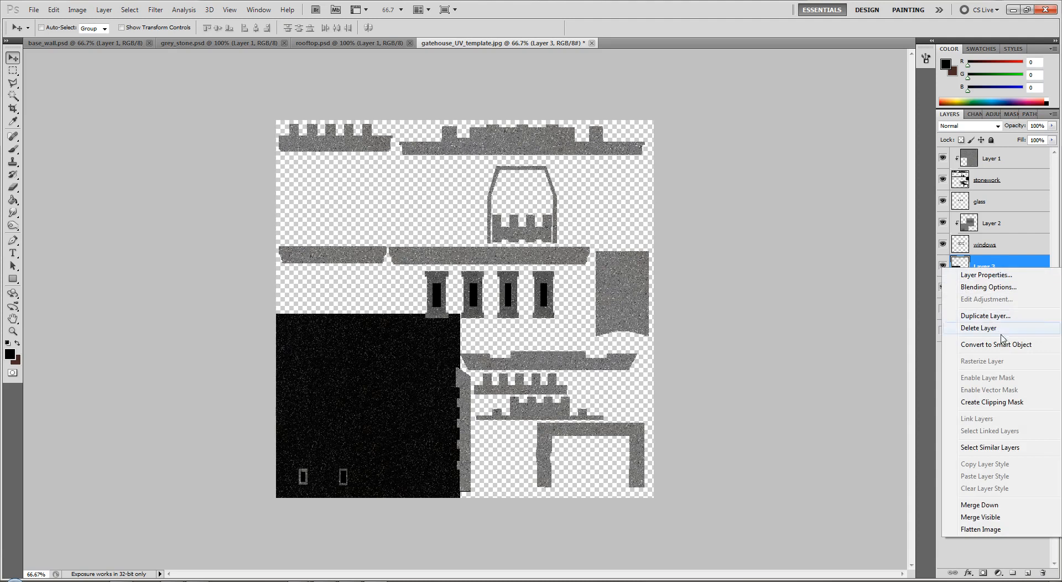
left_click(999, 402)
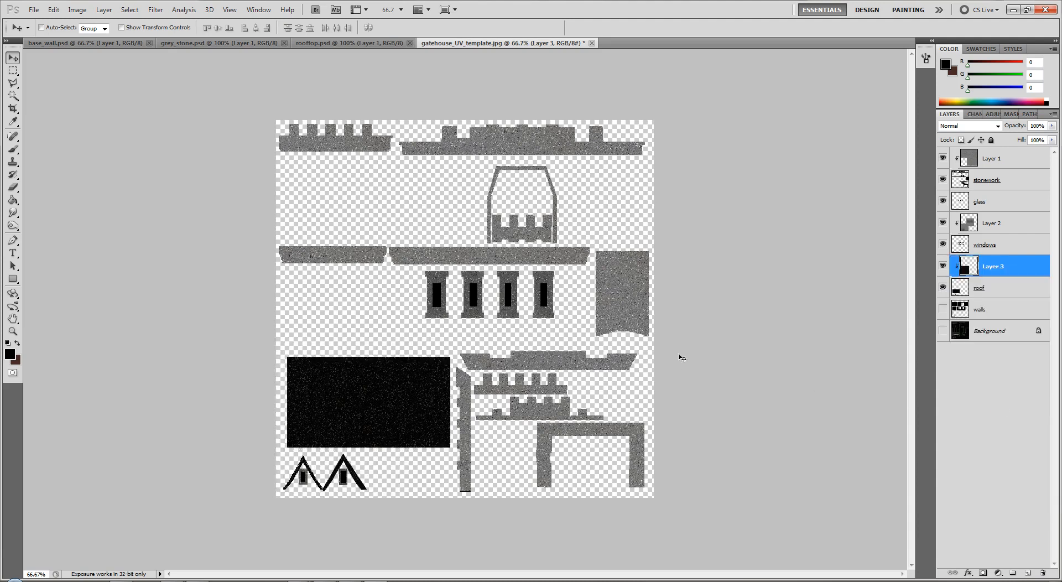
Make the walls layer active and show it.
left_click(998, 312)
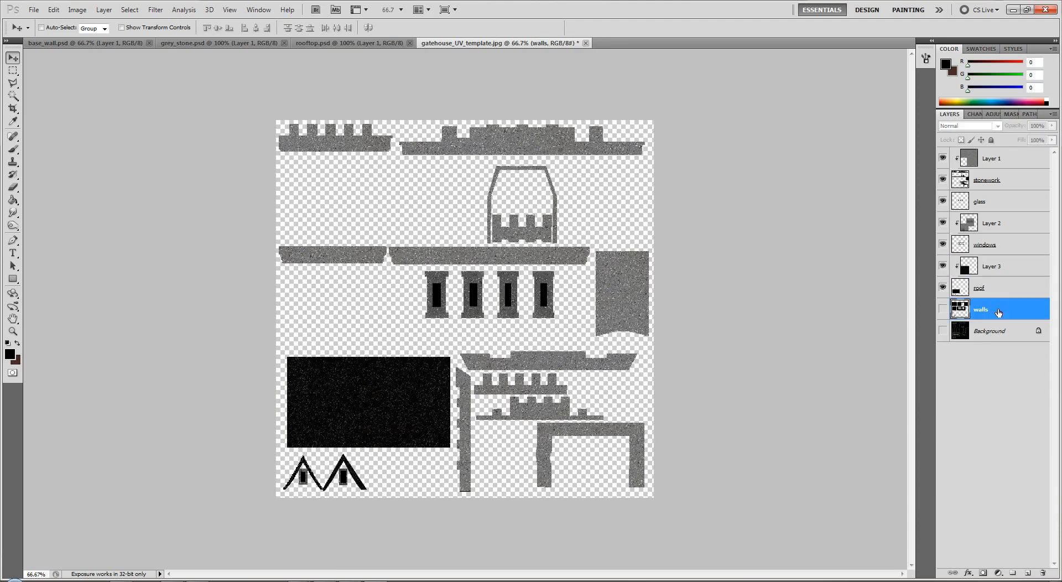
left_click(942, 310)
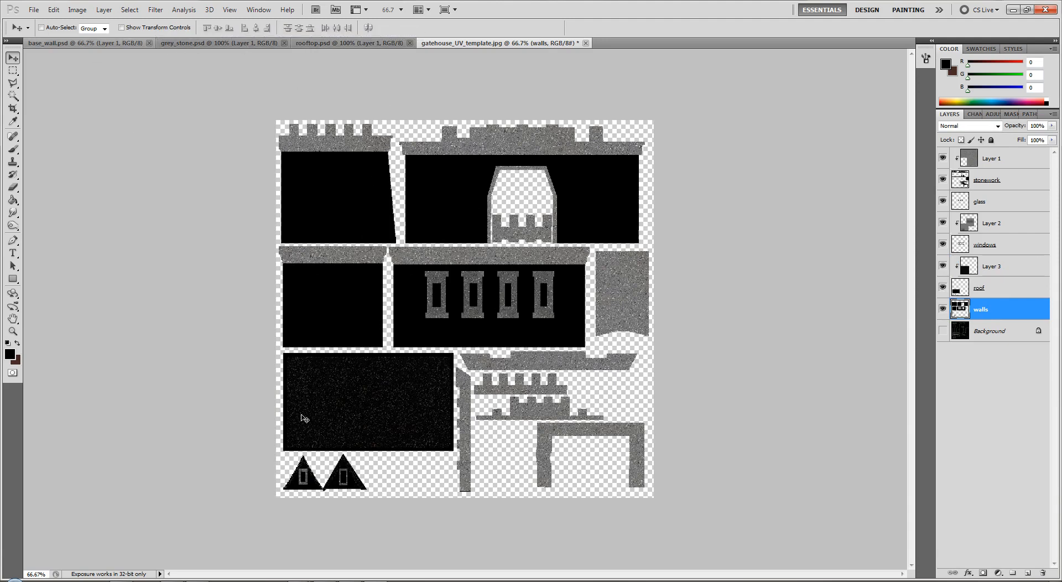
Try pasting the whole full-size base_wall.psd texture above the walls layer, and undo the paste.
left_click(71, 43)
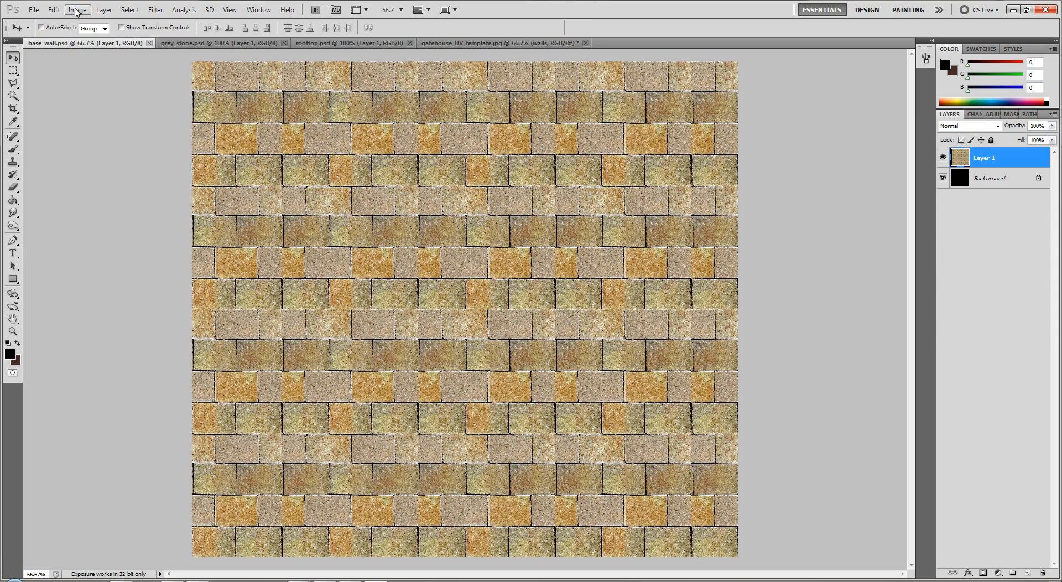
key("ctrl+a")
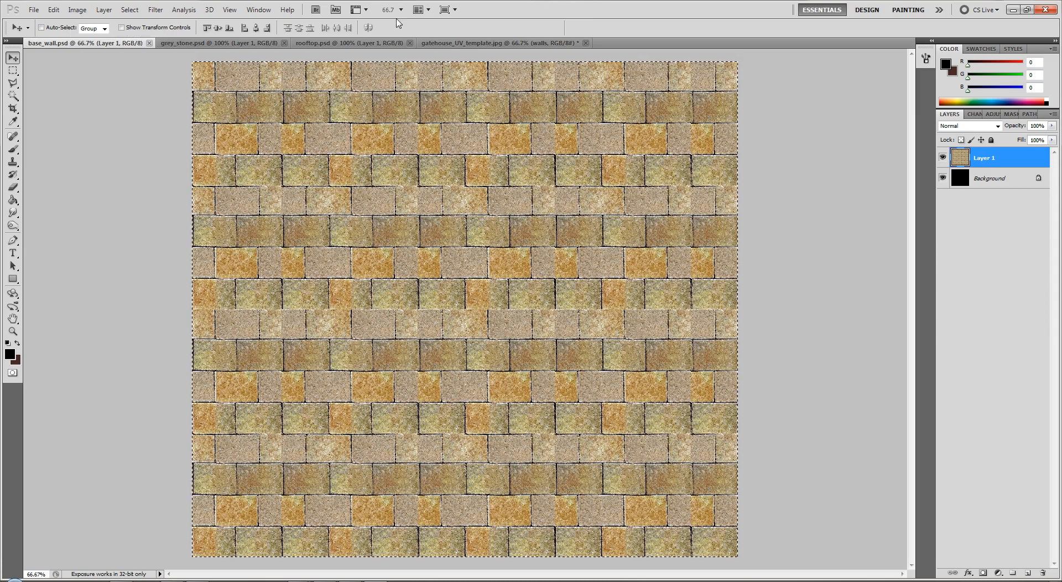
left_click(498, 43)
key("ctrl+v")
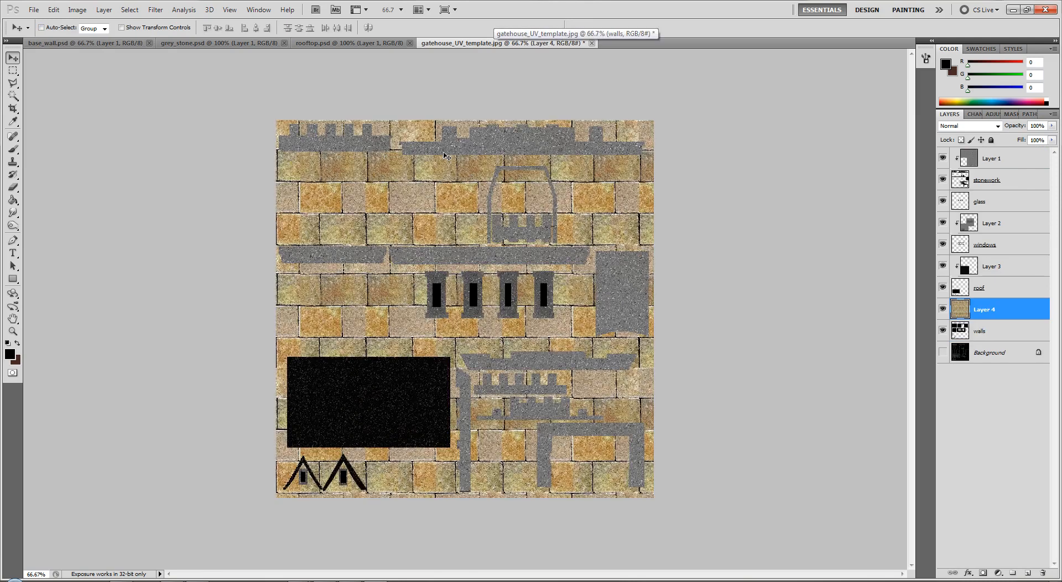
key("ctrl+z")
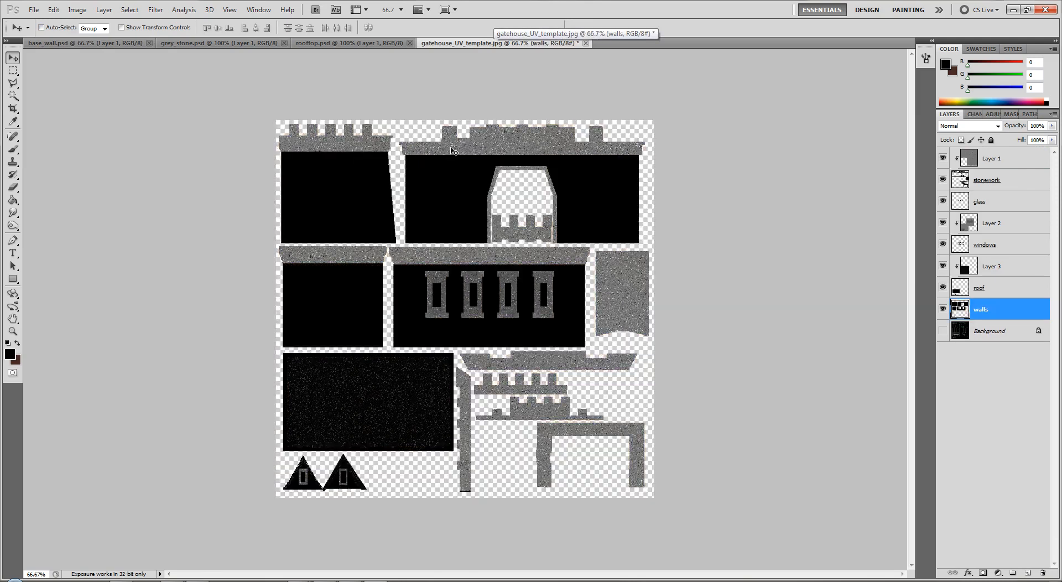
Resize base_wall.psd to 50 percent of its width and height with constrained proportions.
left_click(72, 45)
left_click(76, 9)
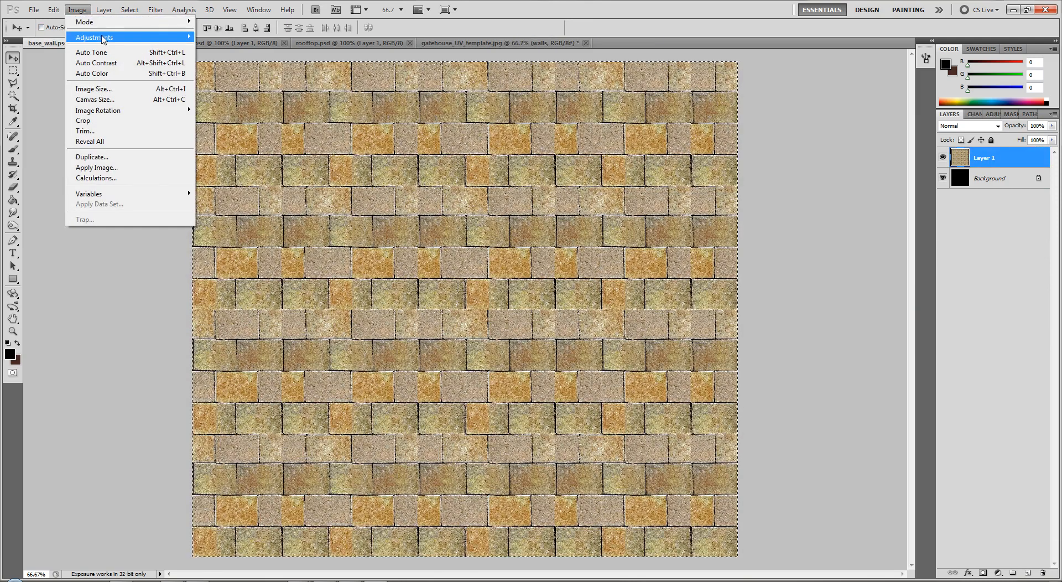
left_click(102, 87)
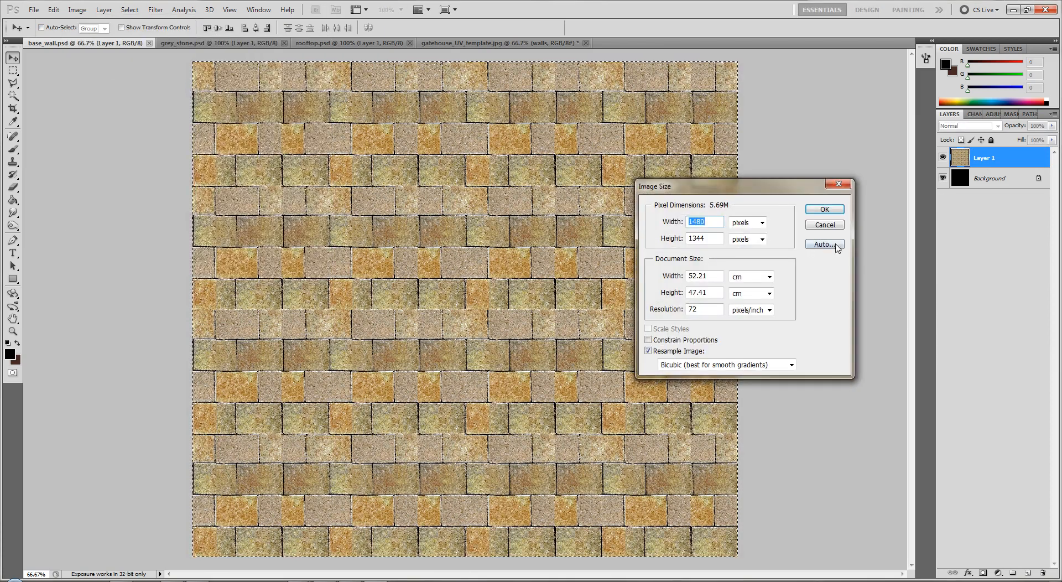
left_click(749, 223)
left_click(745, 233)
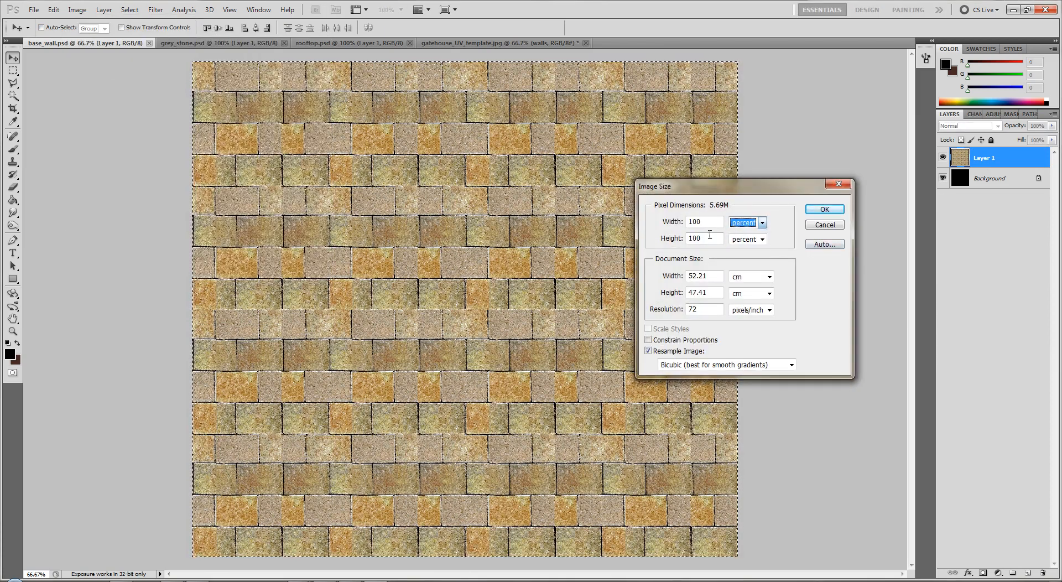
left_click(666, 341)
double_click(714, 221)
type("502")
key("BackSpace")
key("Return")
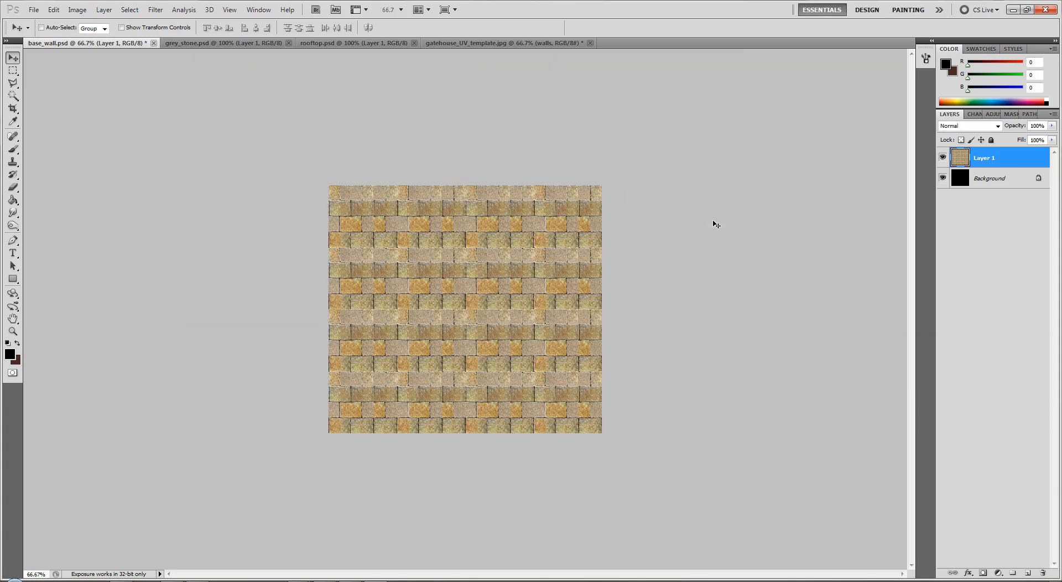
Paste the whole resized wall texture above the template's walls layer and move it over the upper wall shapes.
key("ctrl+a")
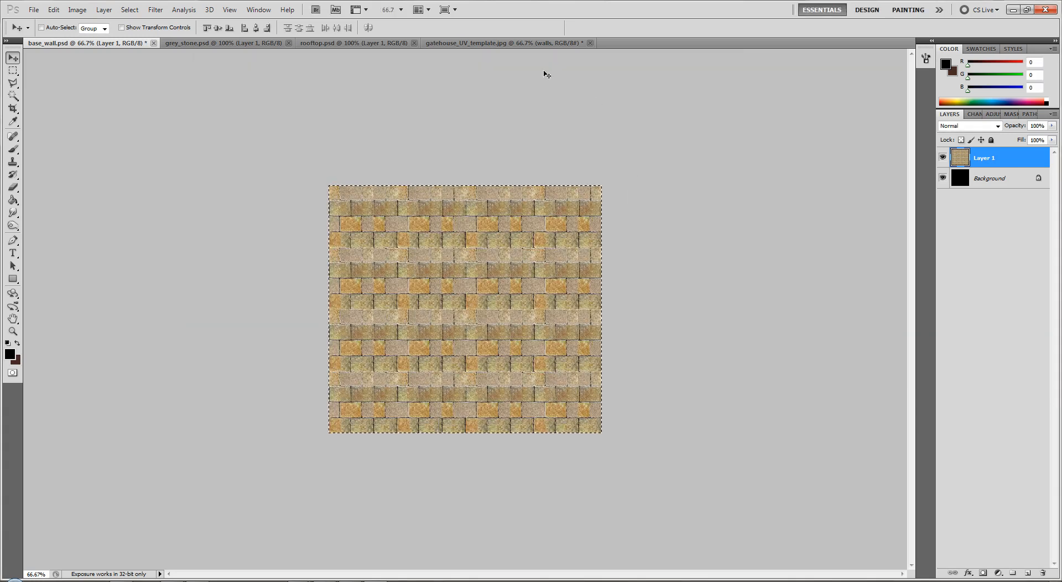
left_click(480, 44)
key("ctrl+v")
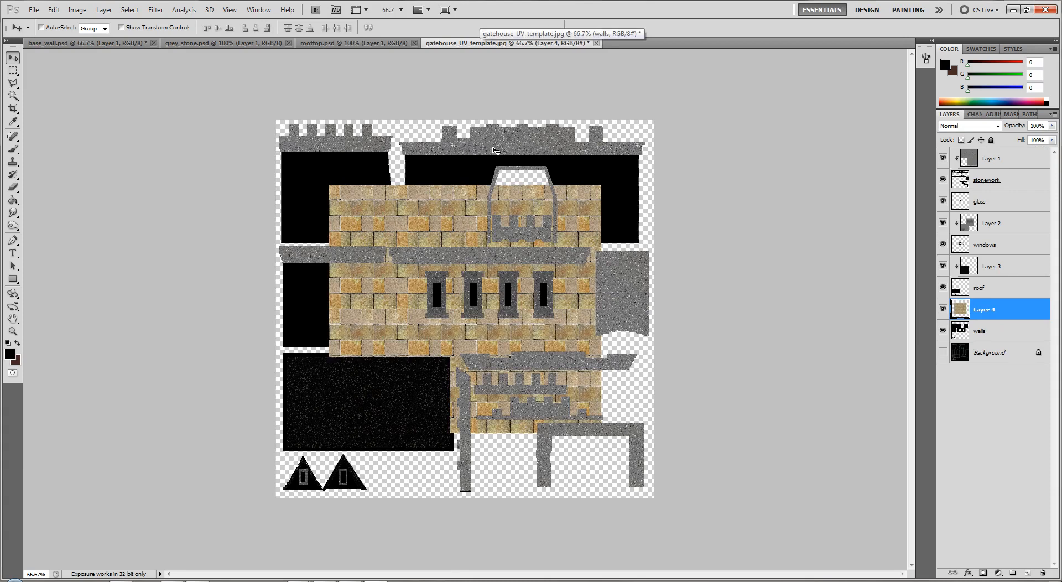
left_click_drag(454, 226, 575, 132)
Add a second copy of the wall texture beside the first, show the rulers, and merge the copy down.
key("ctrl+v")
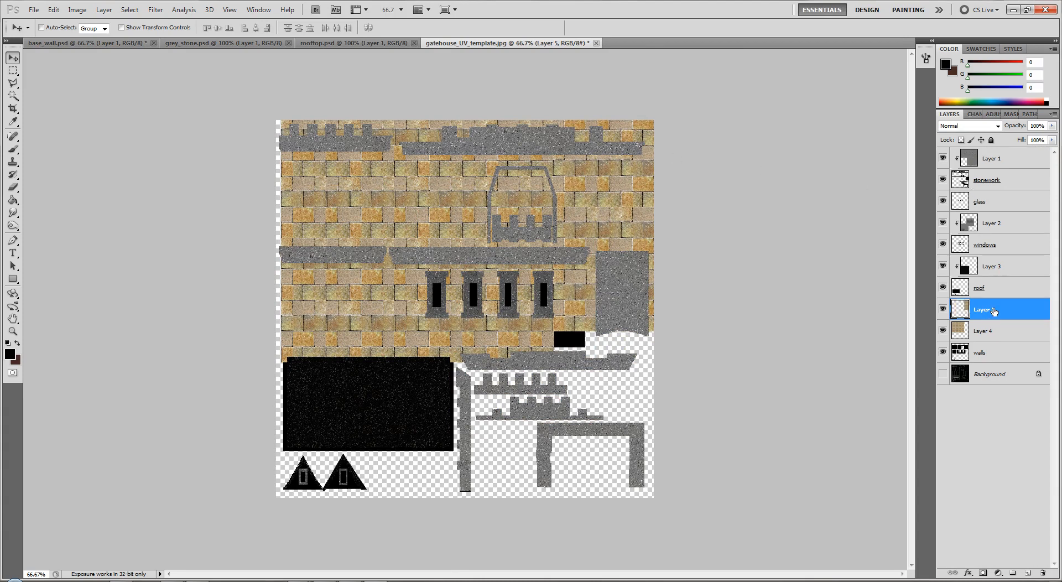
key("ctrl+r")
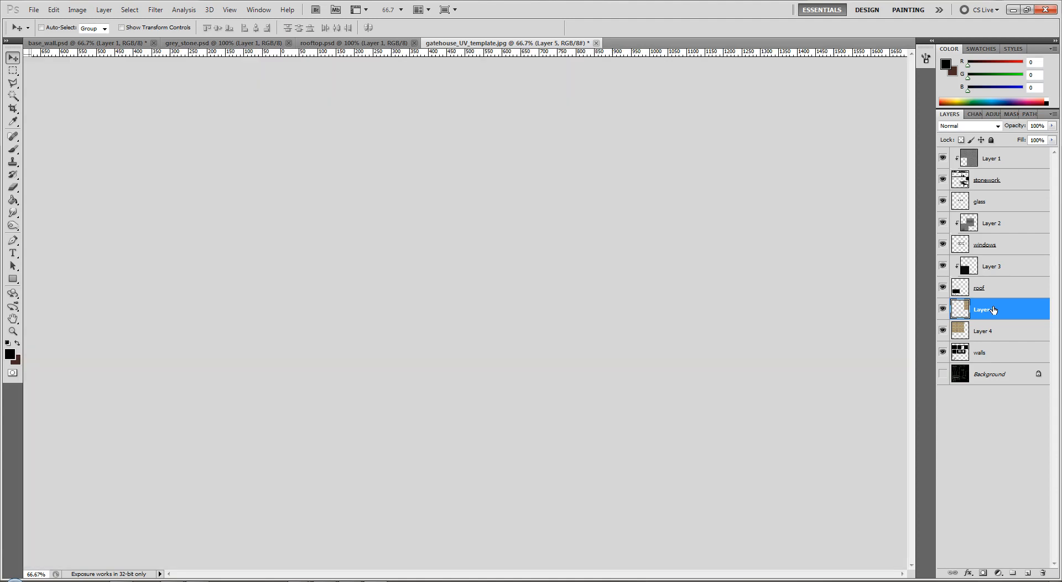
key("ctrl+e")
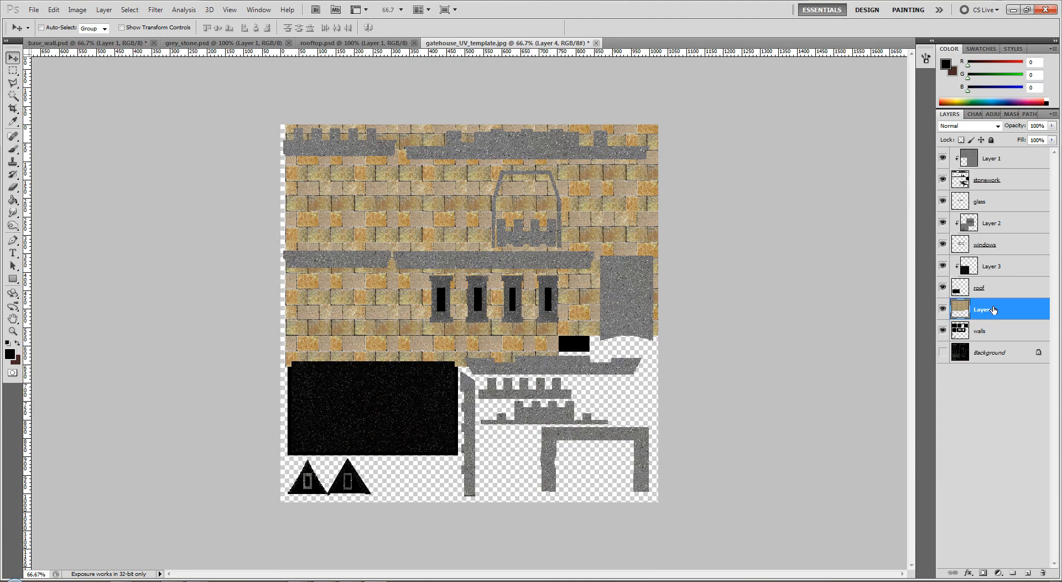
Try clipping the merged wall texture to the walls layer, and release the clipping mask.
right_click(993, 310)
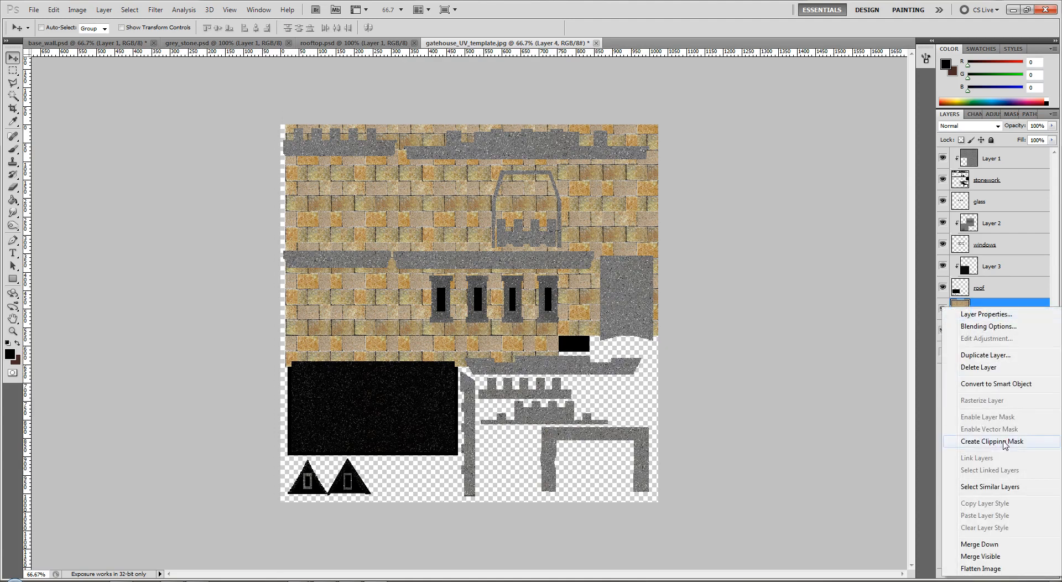
left_click(1004, 441)
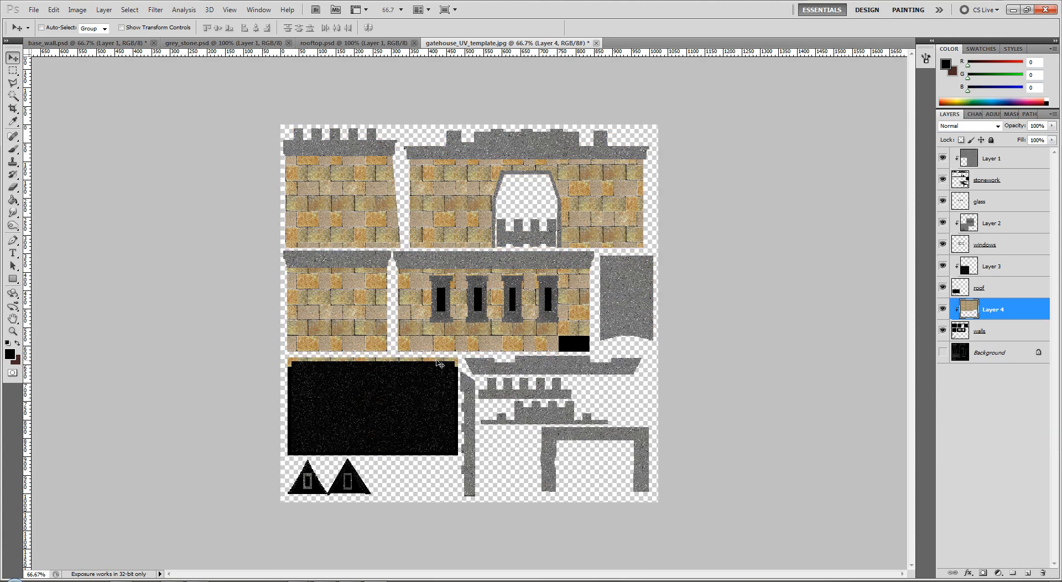
key("ctrl+alt+g")
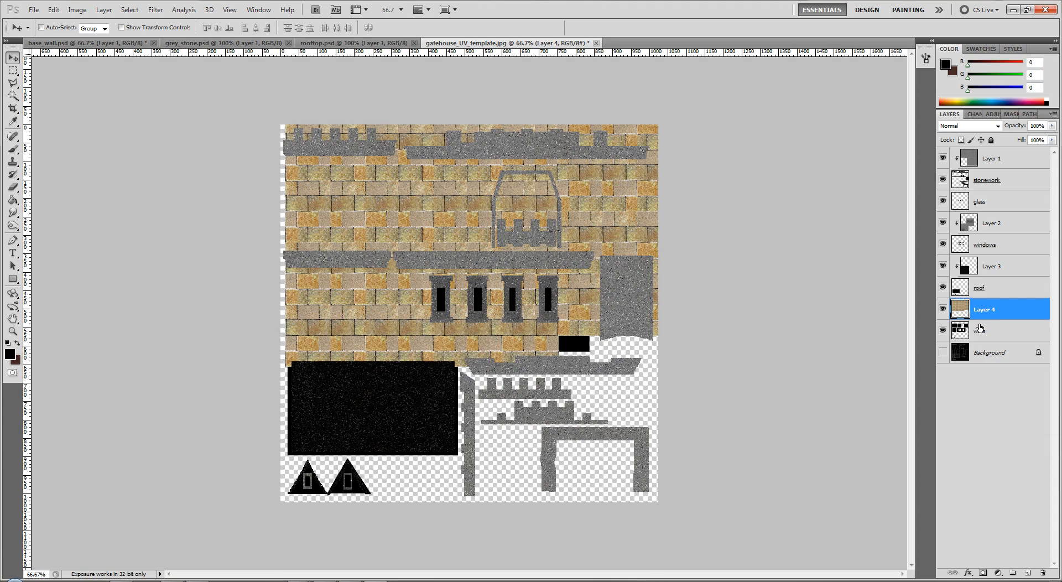
Add another wall texture copy around the roof rectangle, merge it down, and clip the merged texture to the walls layer.
key("ctrl+v")
left_click_drag(510, 320, 461, 341)
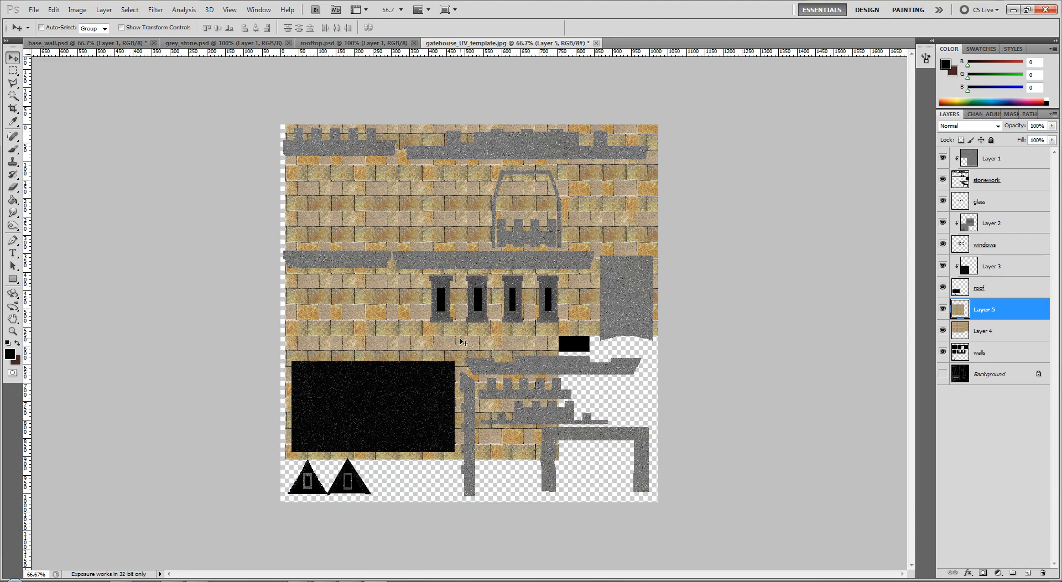
key("ctrl+e")
right_click(961, 316)
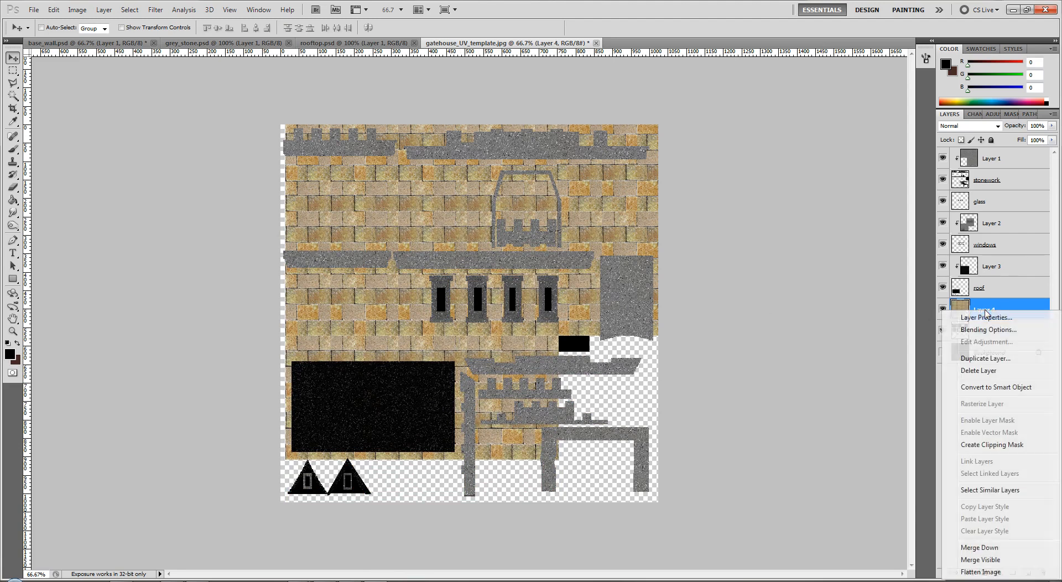
left_click(994, 446)
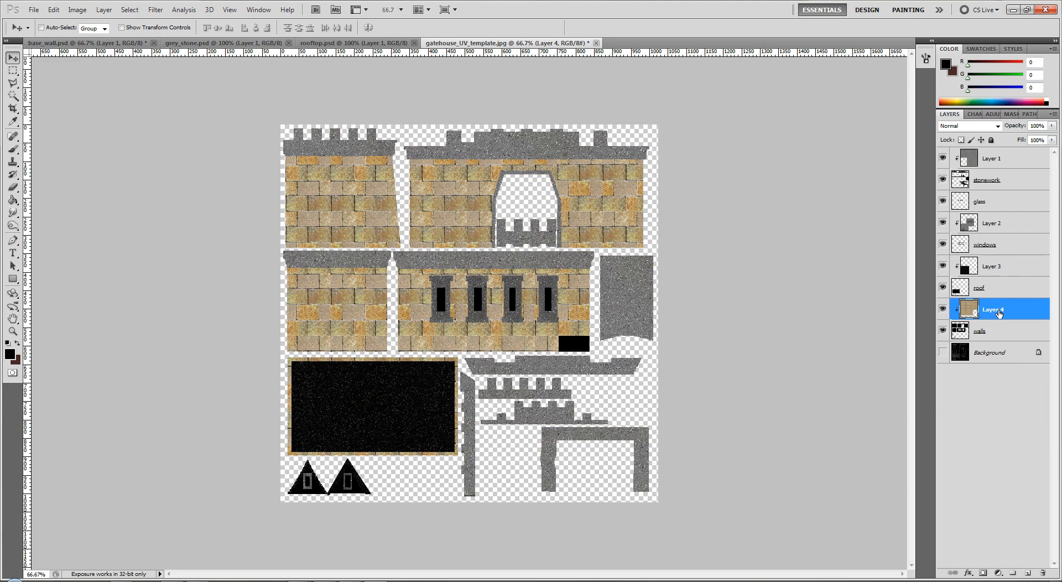
Resize base_wall.psd to a width of 300 pixels.
left_click(79, 43)
left_click(77, 9)
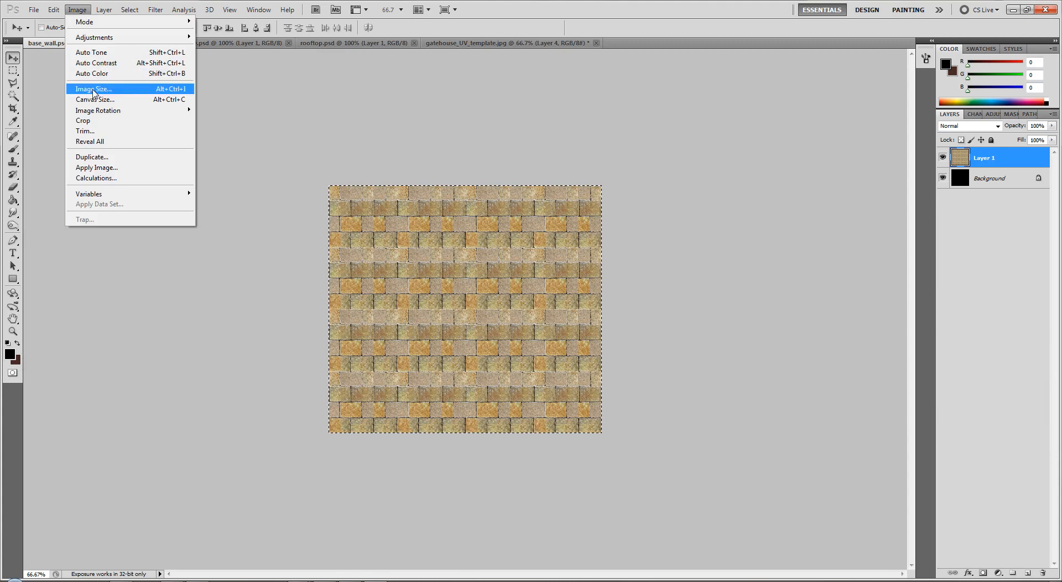
left_click(93, 89)
type("300")
key("Return")
Paste the whole reduced wall texture into the template as a layer clipped to walls, and move it over the two triangular gables.
key("ctrl+a")
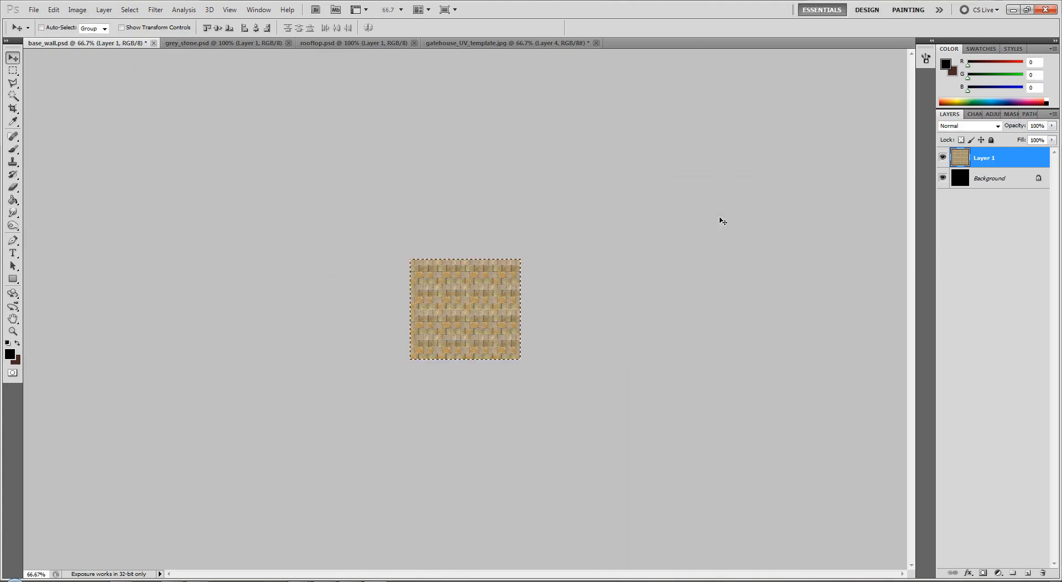
left_click(509, 44)
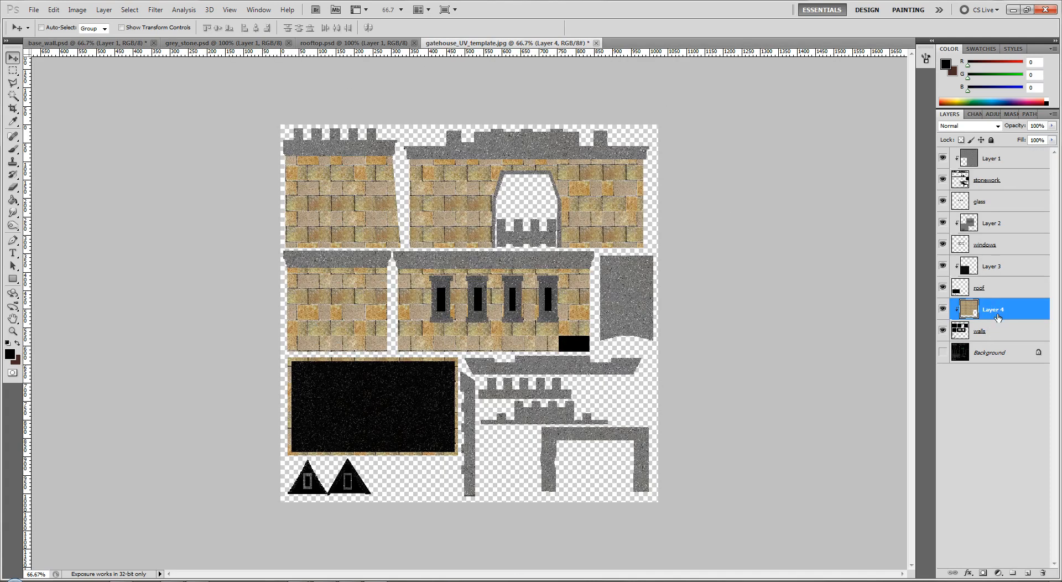
left_click(997, 335)
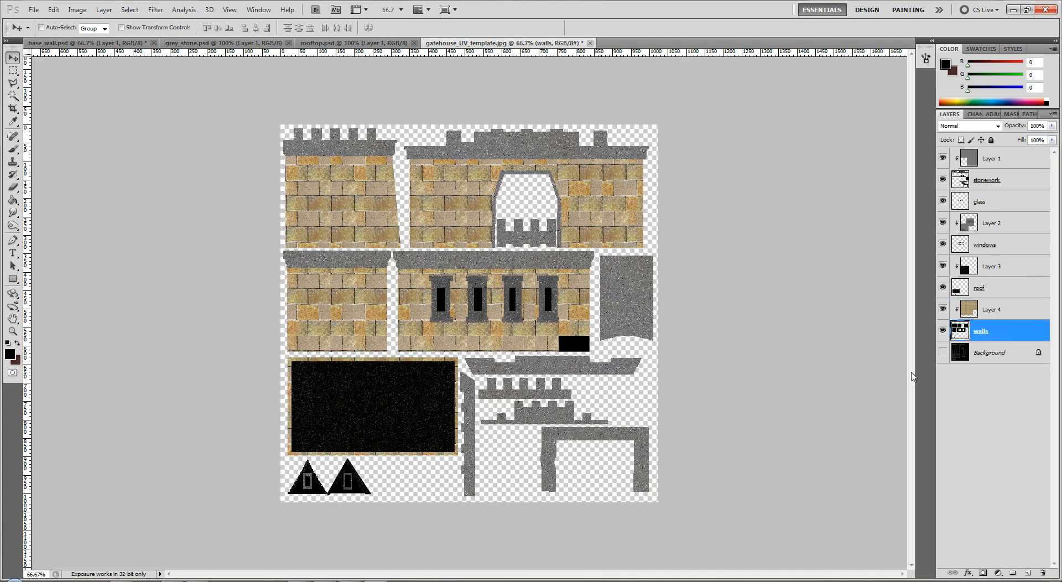
key("ctrl+v")
left_click_drag(995, 335, 1003, 308)
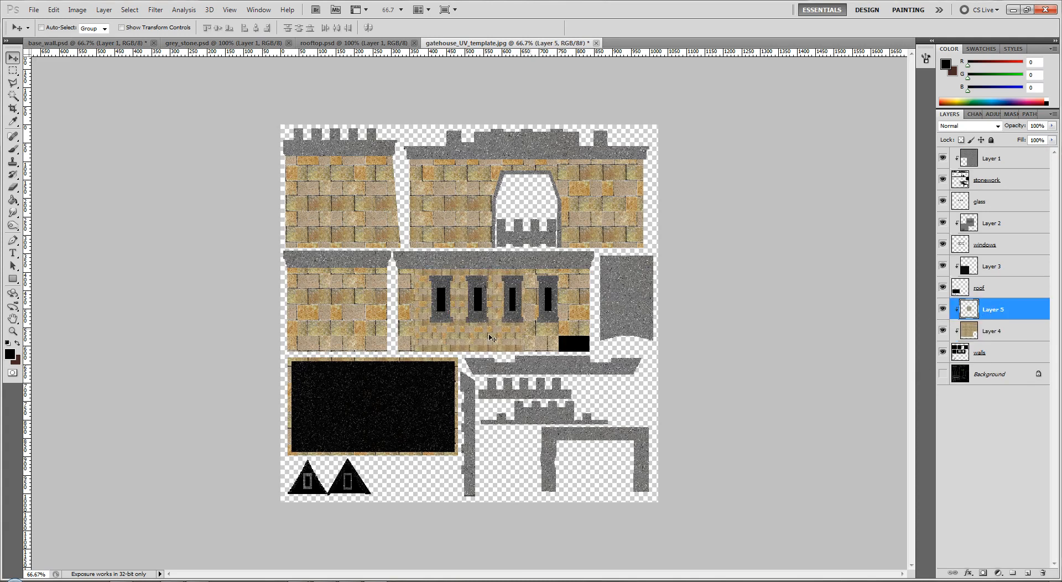
left_click_drag(475, 339, 345, 510)
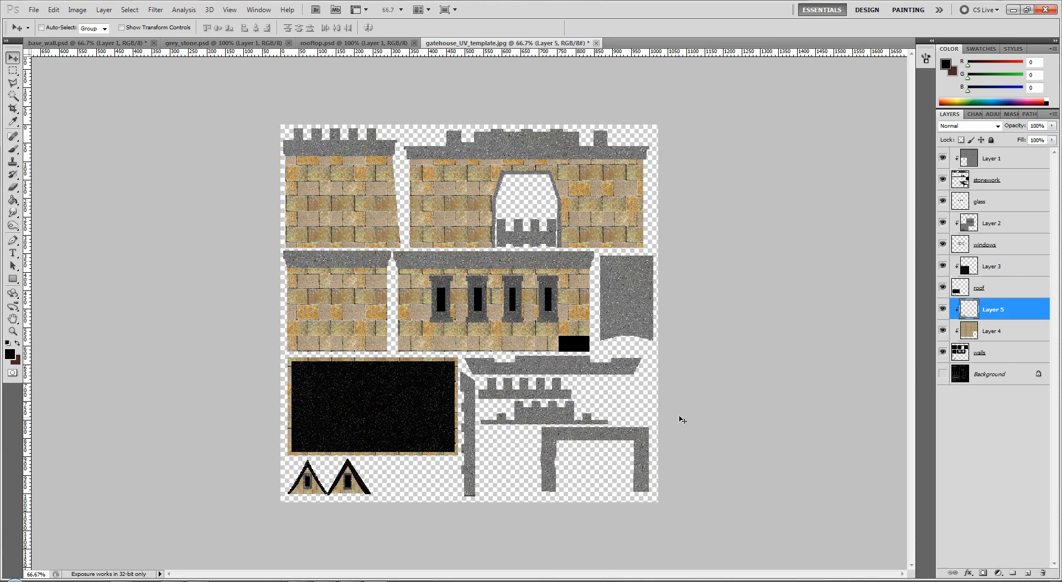
Try covering the bare black corner of the windowed wall with another clipped copy of the small texture, and undo it.
key("ctrl+v")
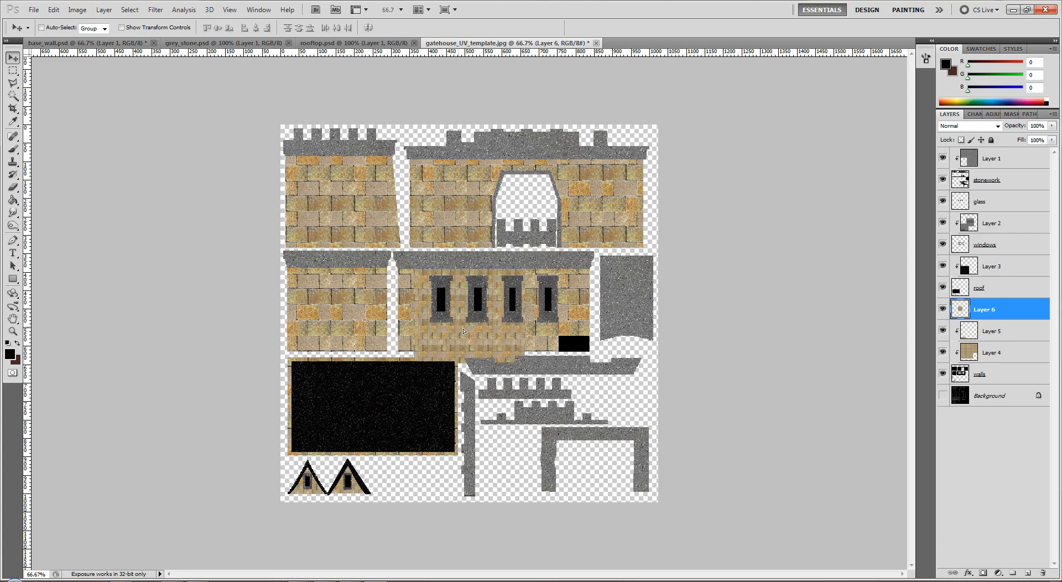
left_click_drag(460, 330, 547, 332)
left_click_drag(995, 310, 1008, 339)
left_click_drag(552, 344, 611, 401)
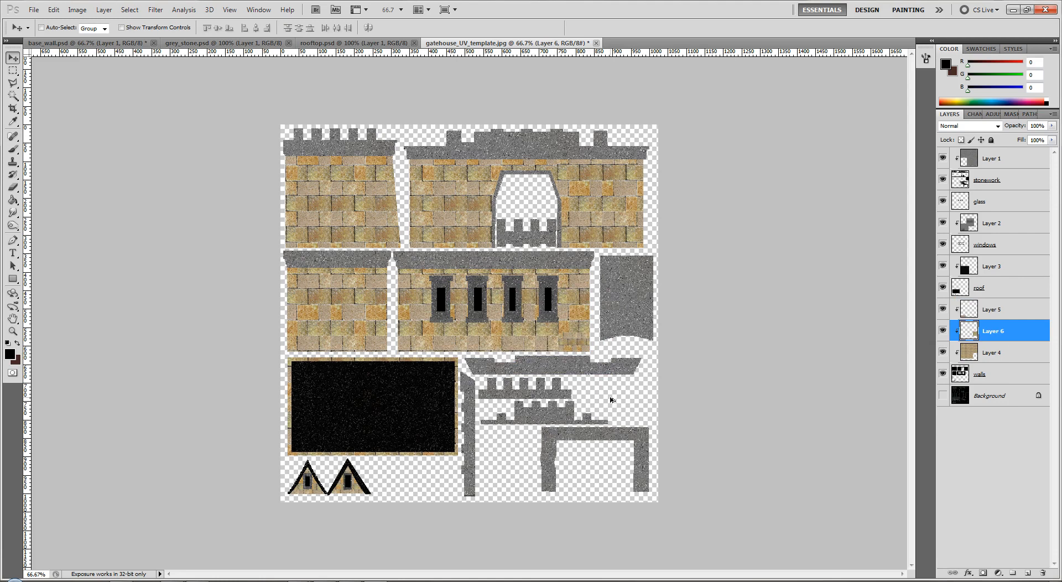
key("ctrl+alt+z")
key("ctrl+alt+z")
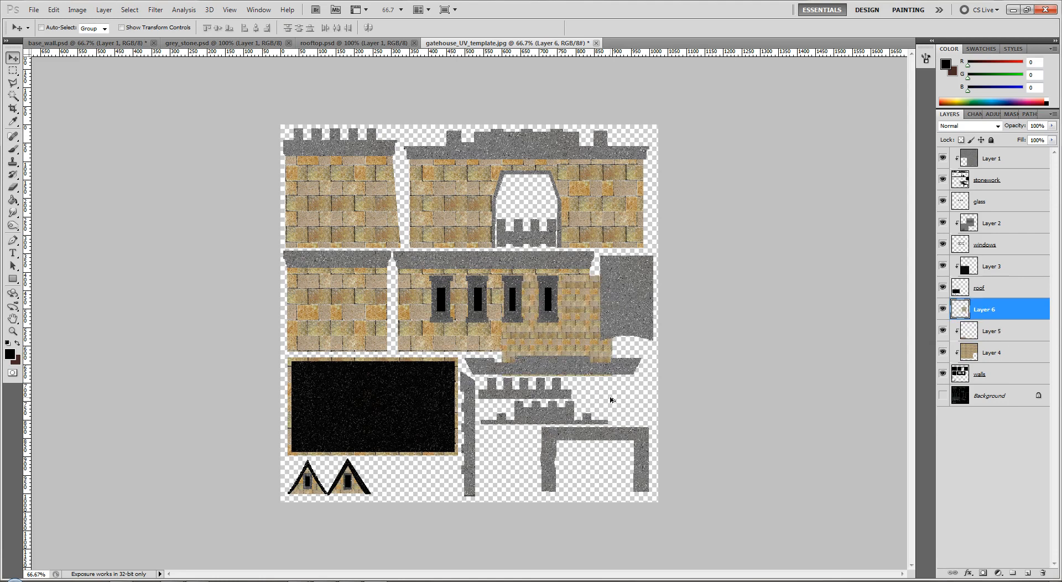
key("ctrl+alt+z")
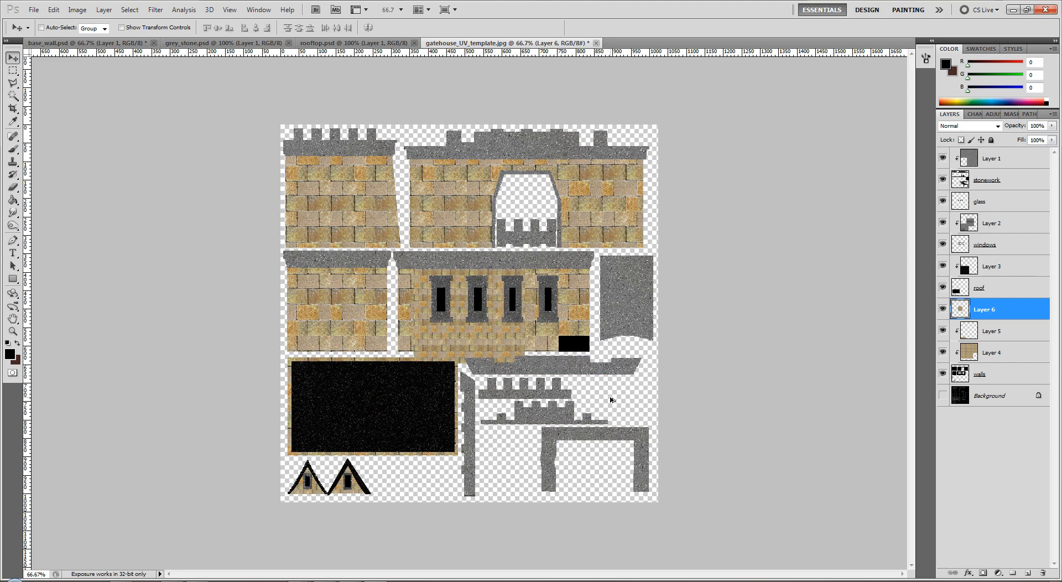
key("ctrl+alt+z")
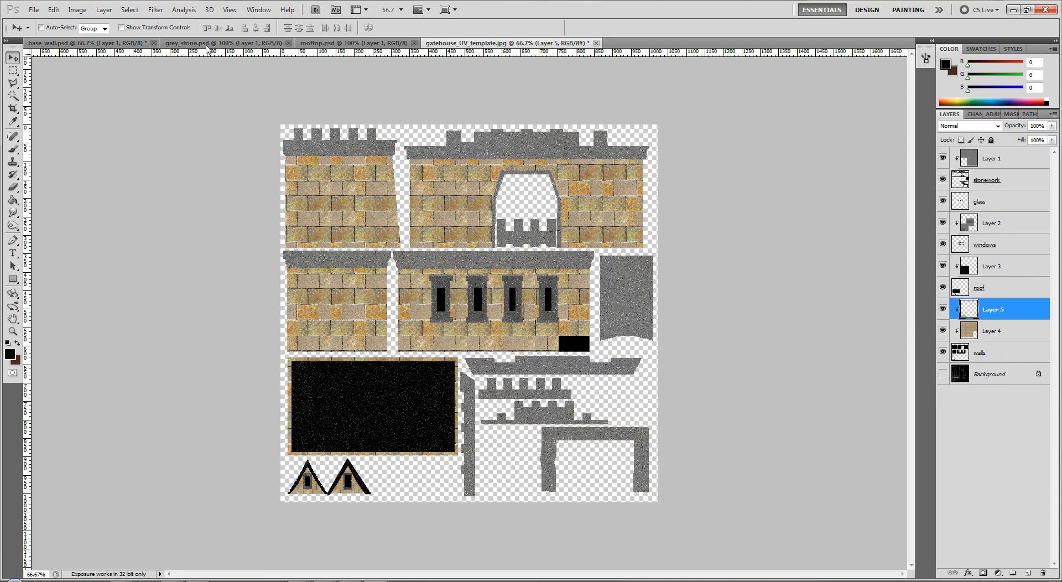
Return to the base_wall.psd document.
left_click(109, 44)
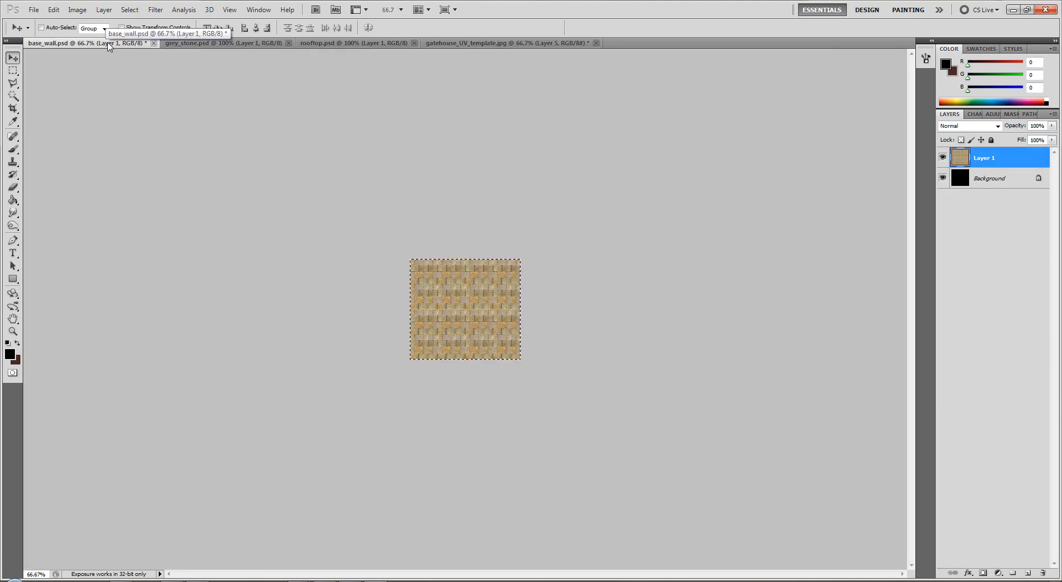
Undo the last shrinking of the brick texture in base_wall.psd and switch to the gatehouse_UV_template.jpg document.
key("ctrl+alt+z")
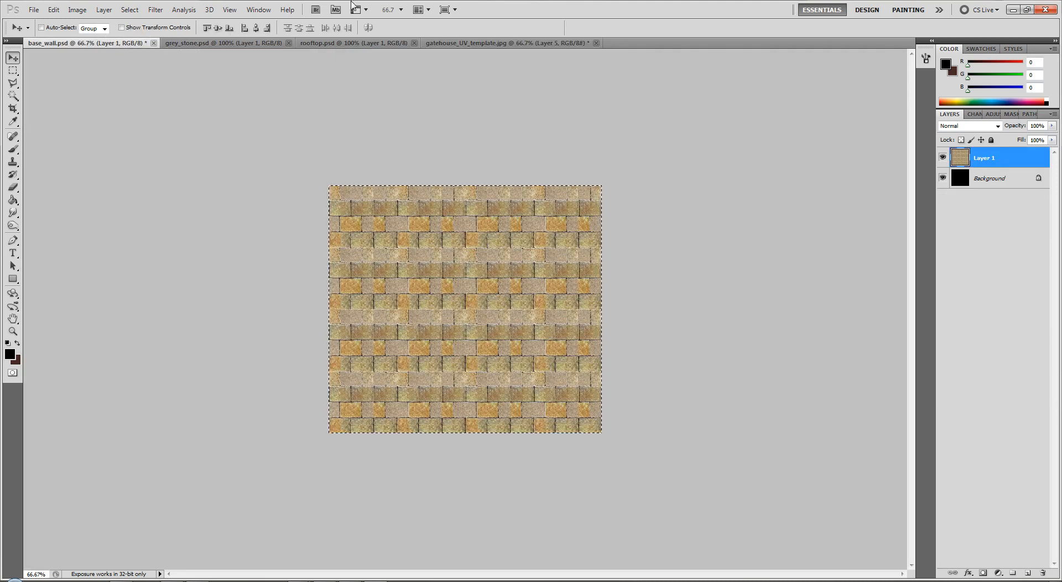
left_click(513, 44)
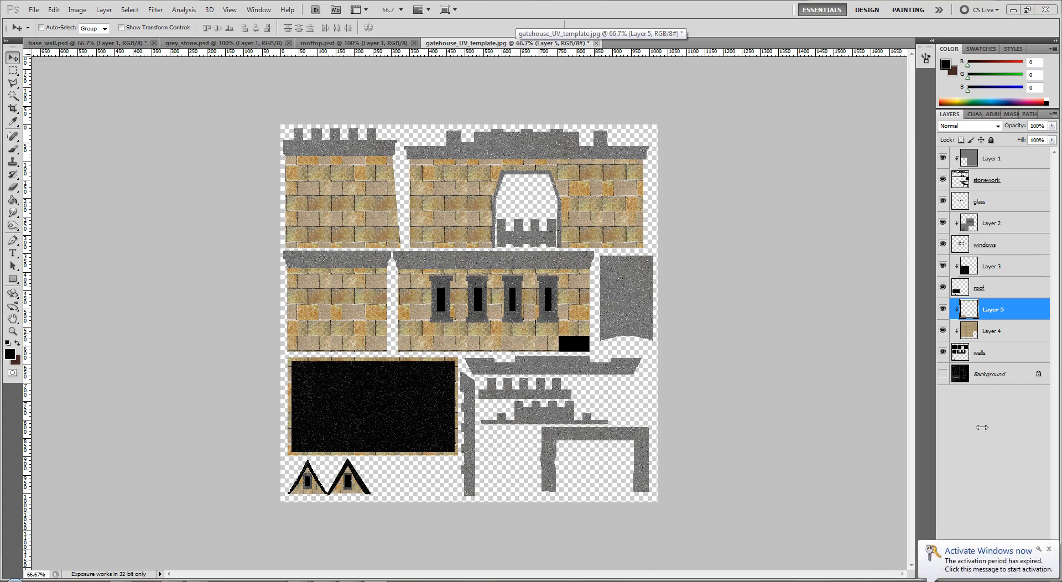
left_click(1049, 549)
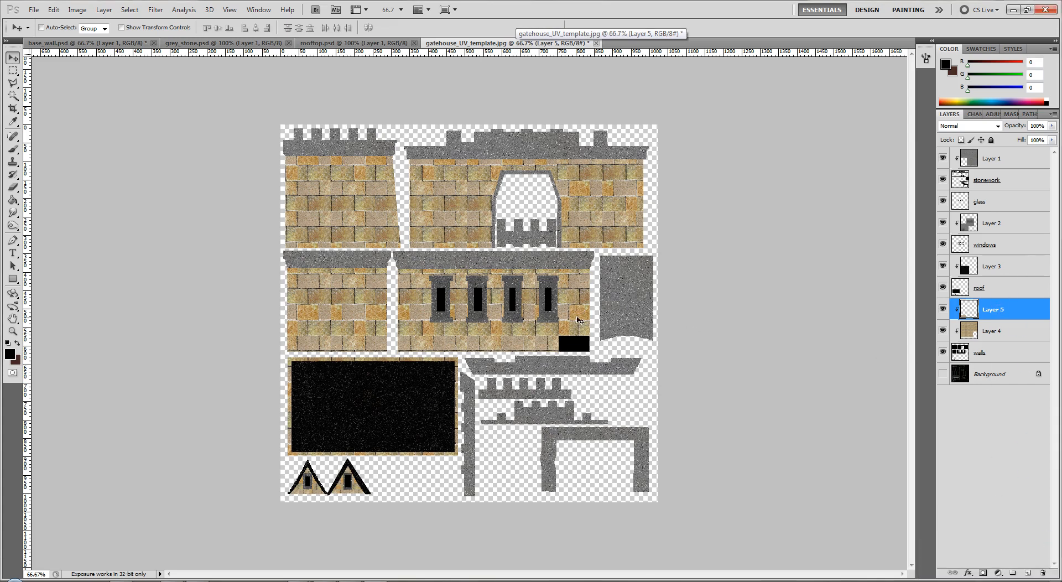
Paste the brick texture and position it over the black gap in the lower-right corner of the windowed wall.
key("ctrl+v")
left_click_drag(573, 322, 685, 442)
left_click_drag(687, 443, 785, 440)
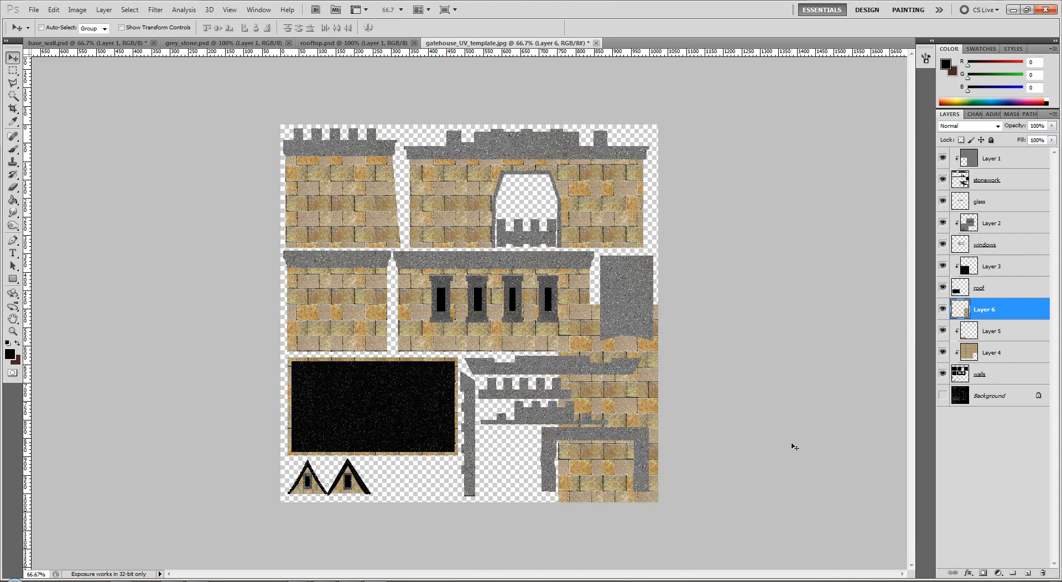
Move the pasted brick layer beneath Layer 5 in the walls clipping group and merge both layers down into Layer 4.
left_click_drag(985, 311, 1007, 346)
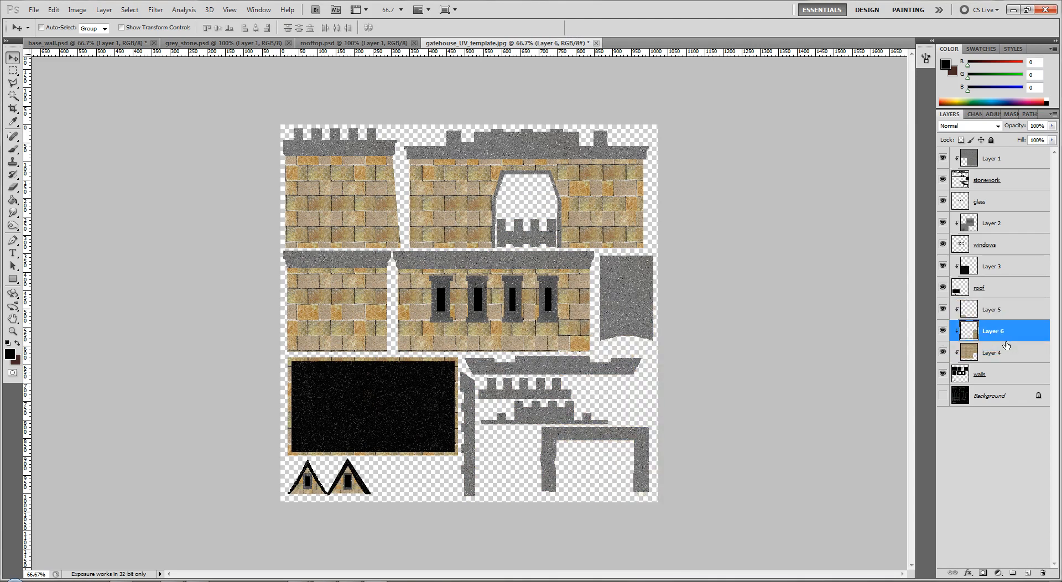
left_click(1004, 311)
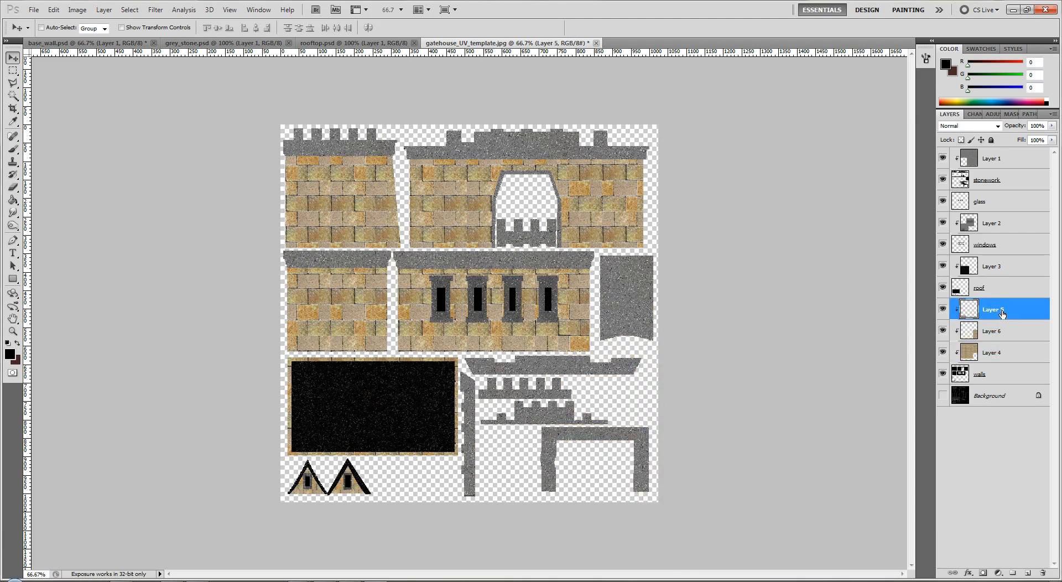
key("ctrl+e")
key("ctrl+e")
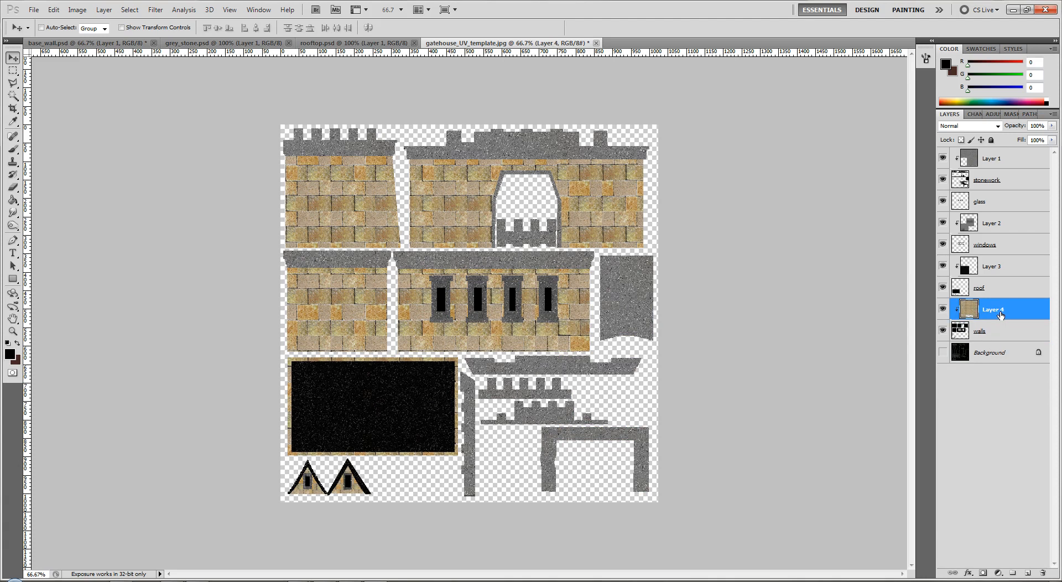
Show the Background layer and set the roof layer's opacity to 89%.
left_click(986, 354)
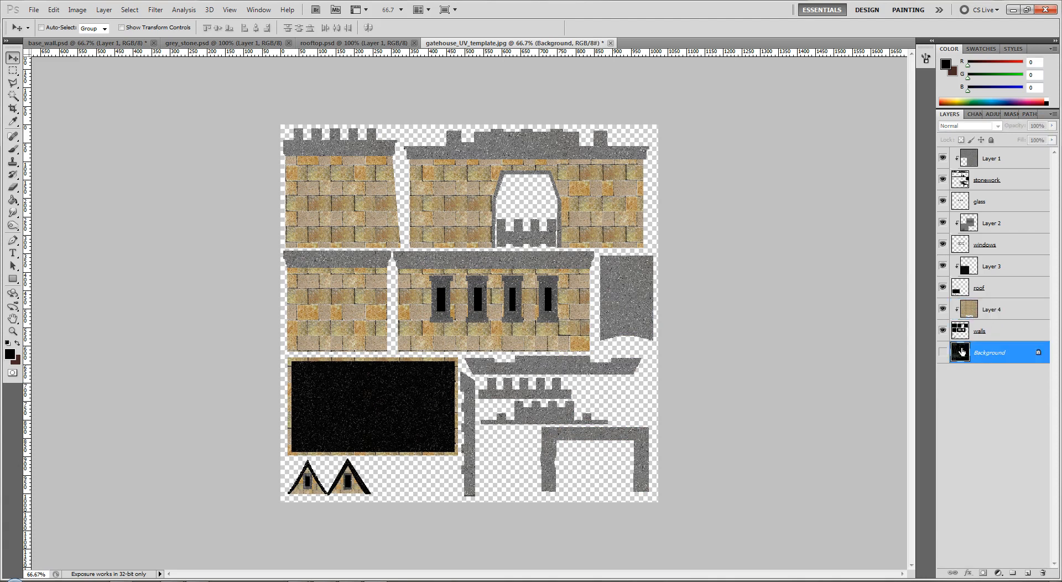
left_click(943, 352)
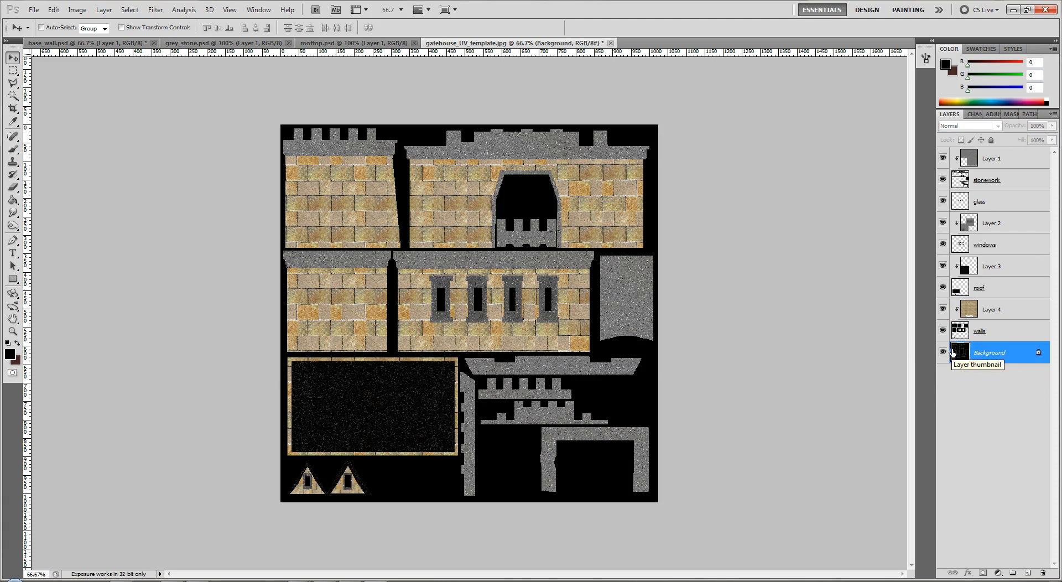
left_click(998, 288)
left_click(1053, 126)
left_click_drag(1042, 140, 1047, 141)
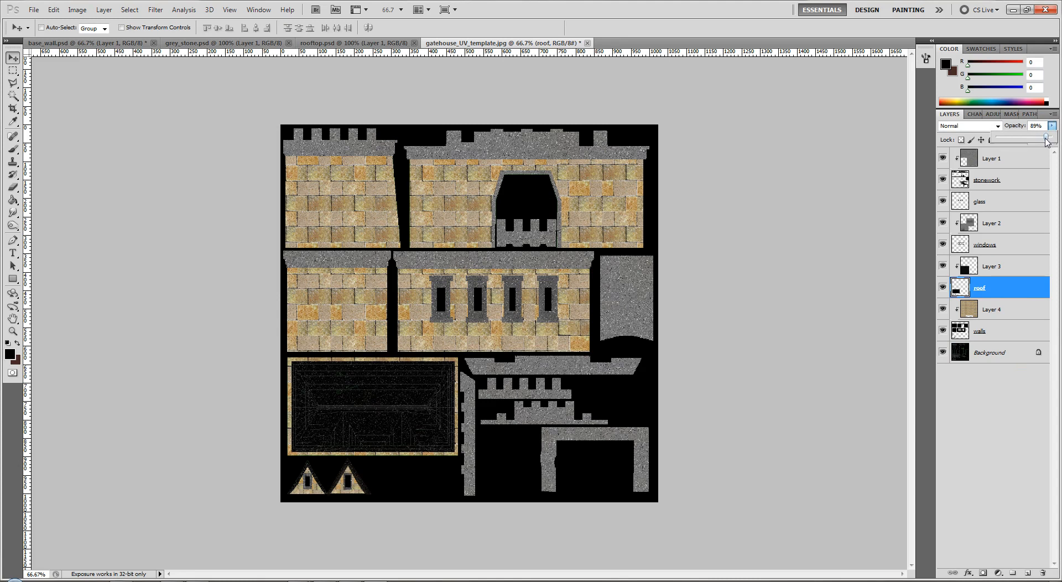
Burn shading onto Layer 1's grey stonework along the cornices, the side panel's edges and the lower battlement pieces, using Midtones at 100% exposure.
left_click(997, 163)
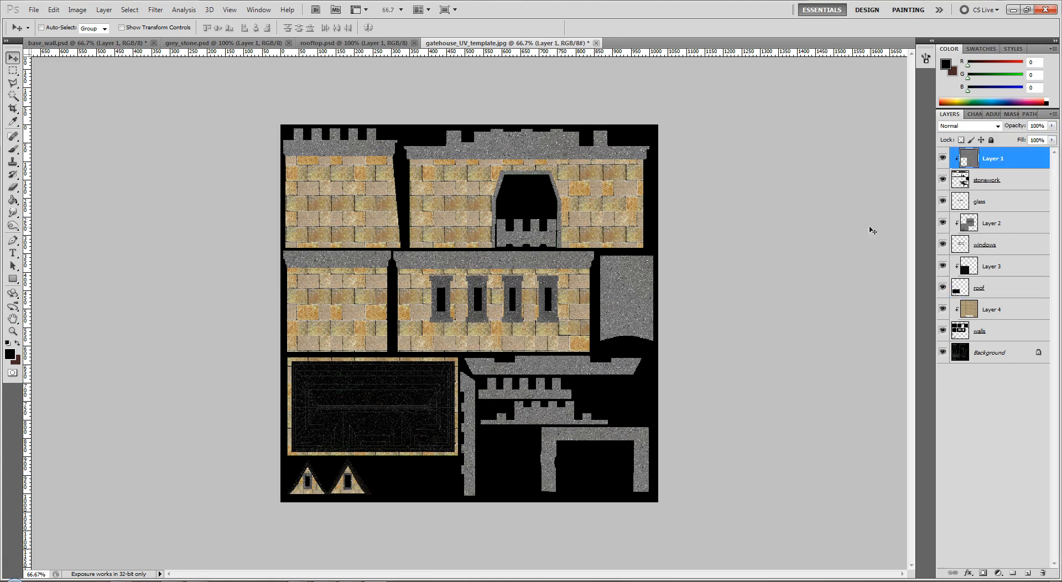
left_click(13, 225)
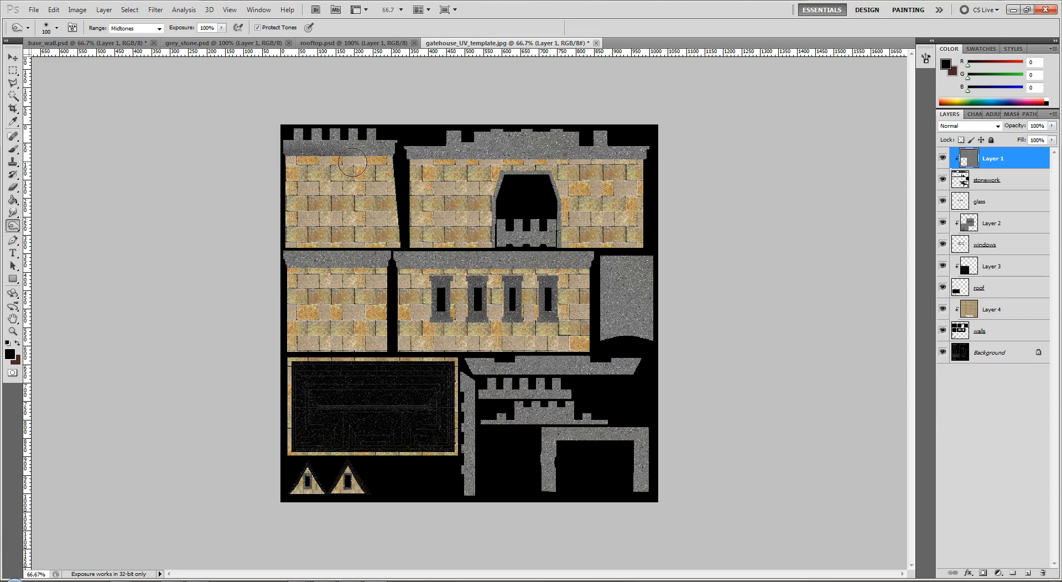
left_click_drag(406, 168, 648, 170)
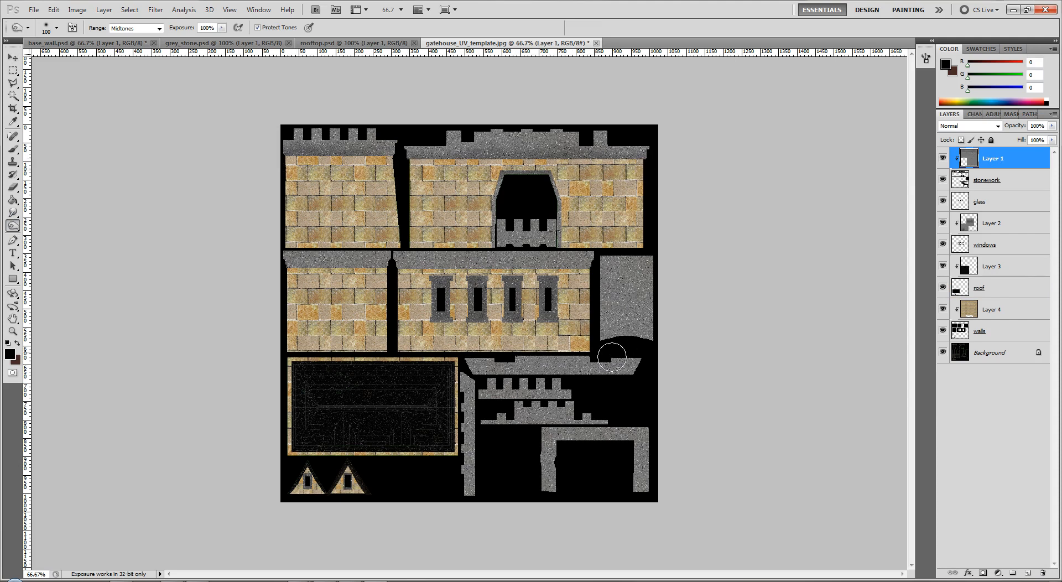
left_click_drag(600, 258, 609, 328)
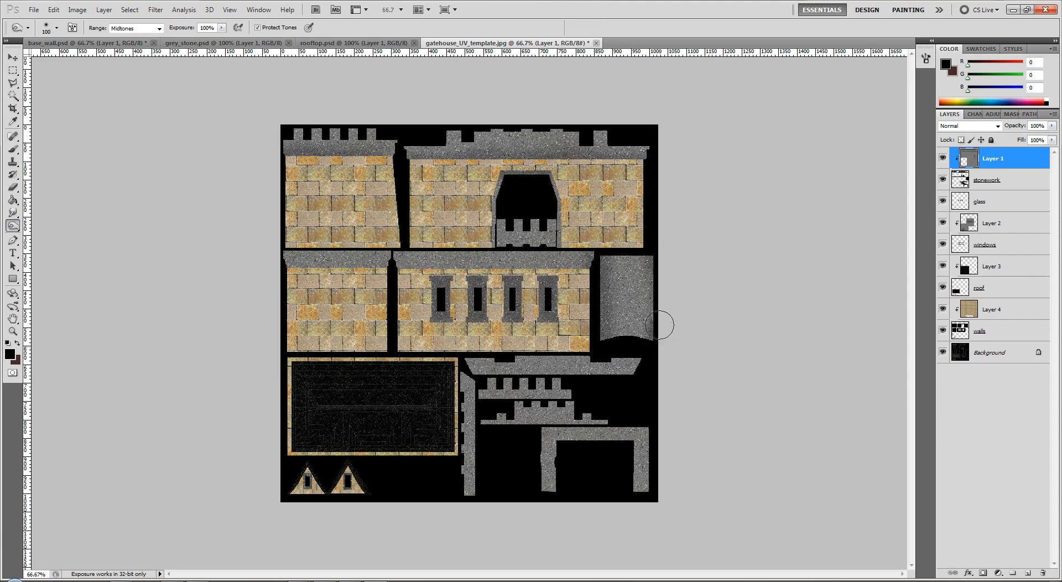
left_click_drag(588, 276, 278, 275)
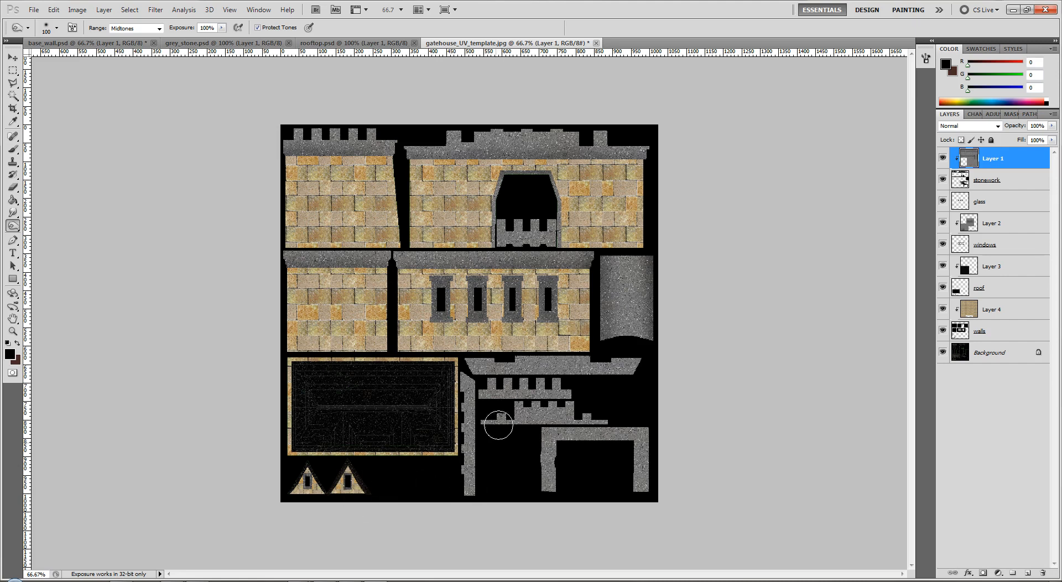
mouse_move(478, 389)
left_mouse_down()
mouse_move(481, 487)
mouse_move(495, 499)
mouse_move(569, 495)
mouse_move(563, 459)
mouse_move(579, 446)
mouse_move(632, 455)
mouse_move(635, 482)
left_mouse_up()
left_click_drag(632, 380, 477, 388)
left_click_drag(486, 431, 618, 432)
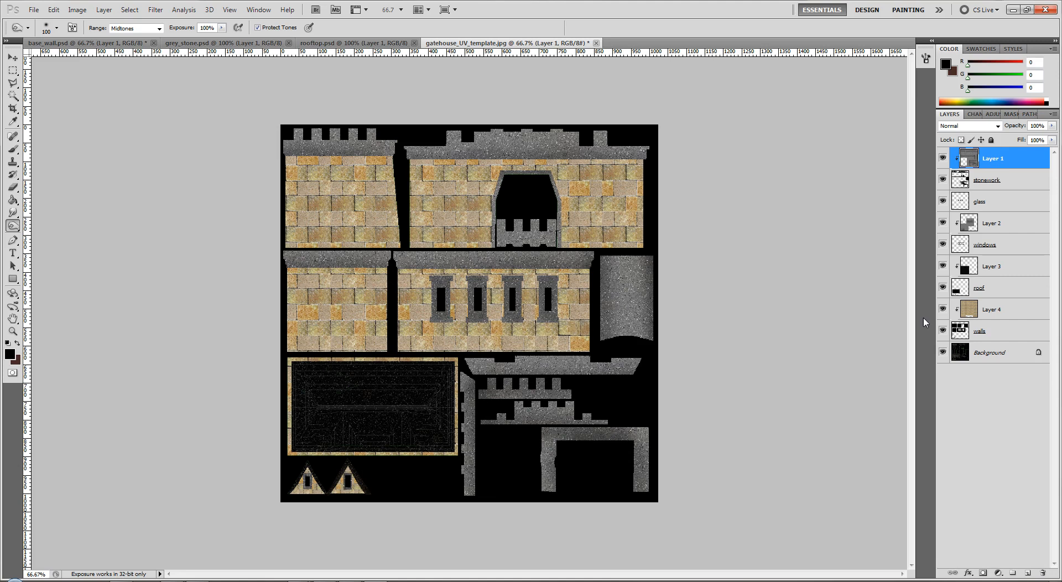
Burn shading on Layer 4 along the lower edges of the brick walls and beside the gate arch.
left_click(988, 311)
left_click_drag(630, 252, 413, 241)
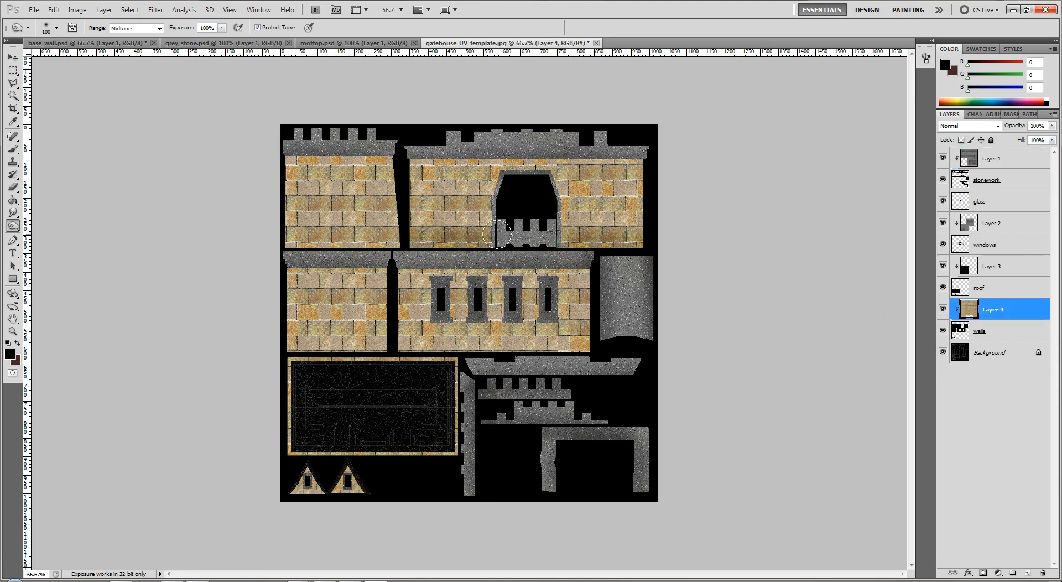
left_click_drag(564, 209, 566, 237)
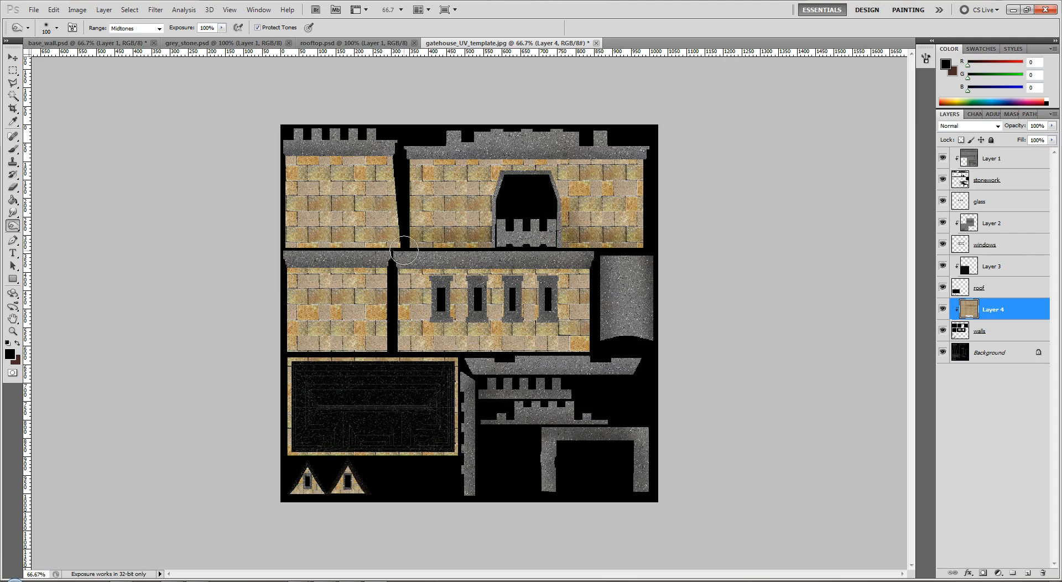
left_click_drag(386, 249, 295, 247)
mouse_move(395, 347)
left_mouse_down()
mouse_move(287, 343)
mouse_move(588, 346)
left_mouse_up()
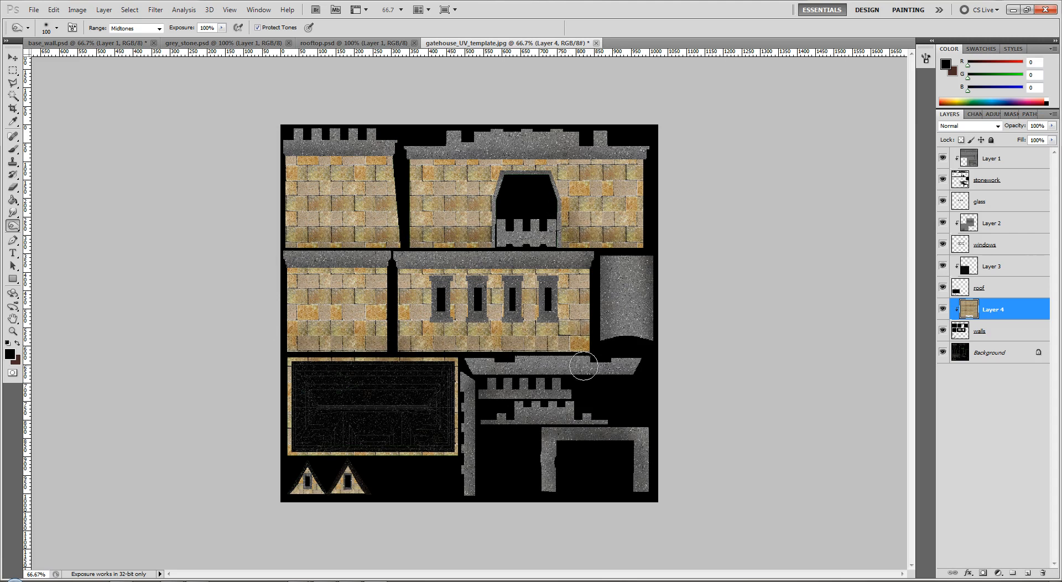
mouse_move(1051, 126)
left_mouse_down()
mouse_move(1031, 143)
mouse_move(1006, 143)
mouse_move(1060, 144)
left_mouse_up()
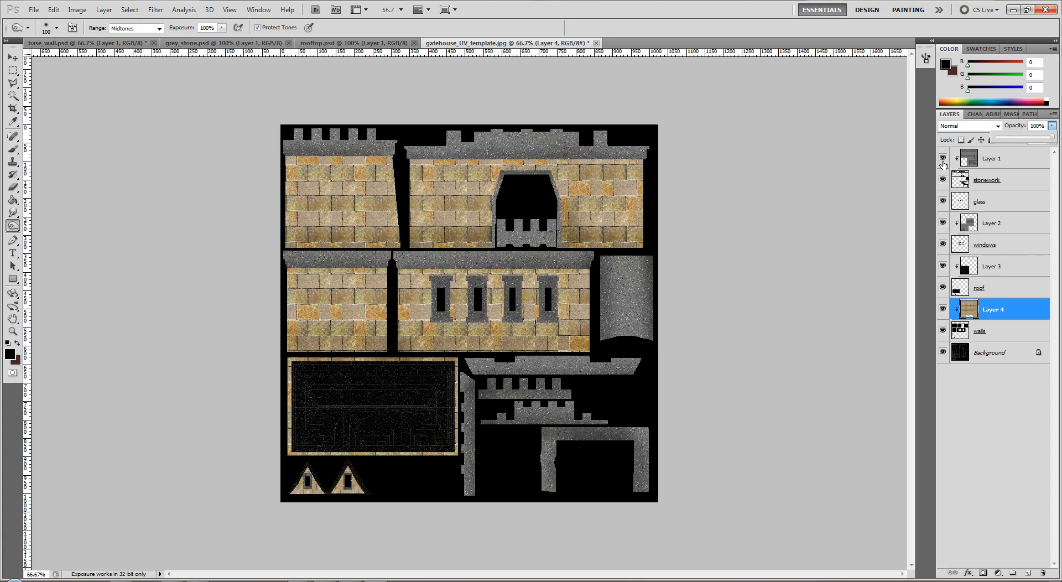
Hide all layers above the Background and marquee-select the four narrow window frames on both sides of the gate arch.
left_click_drag(944, 159, 942, 333)
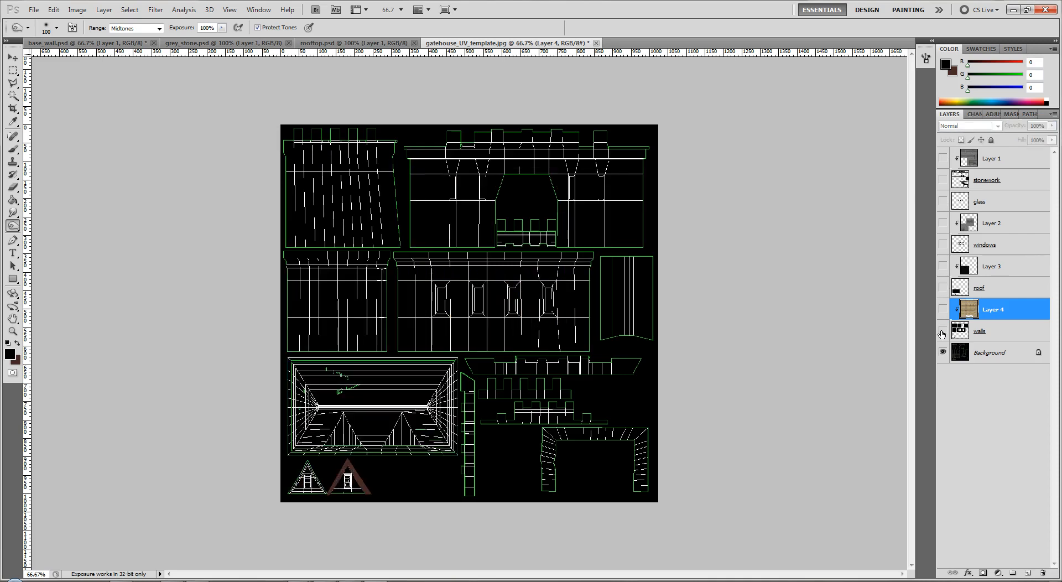
key("ctrl+plus")
key("ctrl+plus")
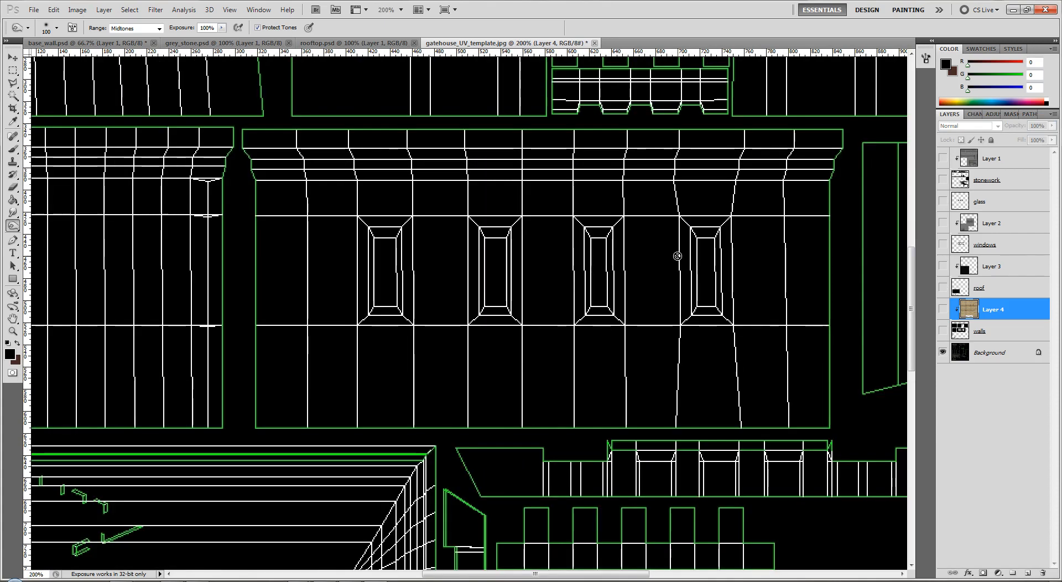
scroll(674, 384, "up", 2)
scroll(673, 384, "up", 8)
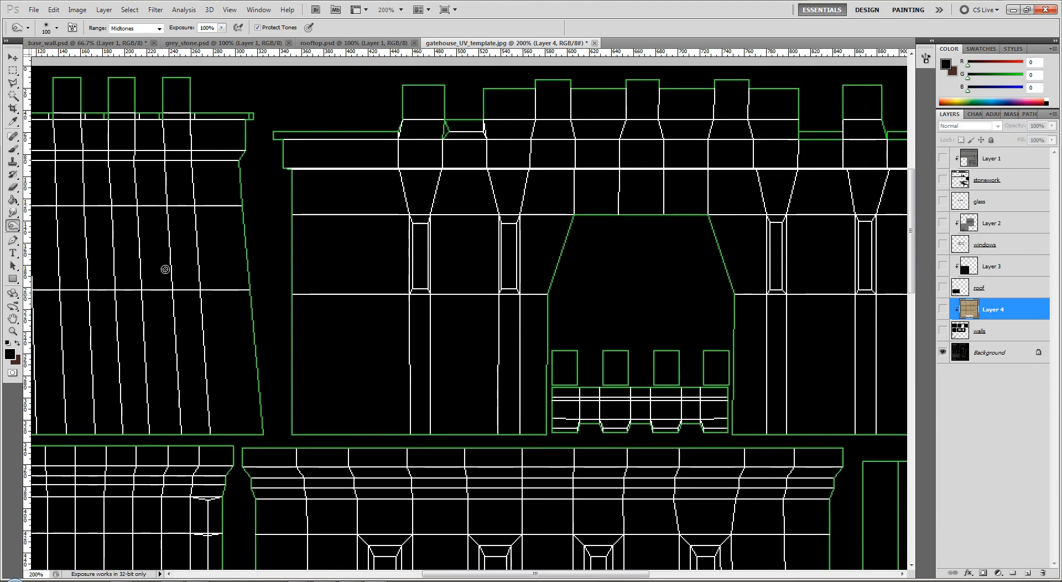
left_click(13, 70)
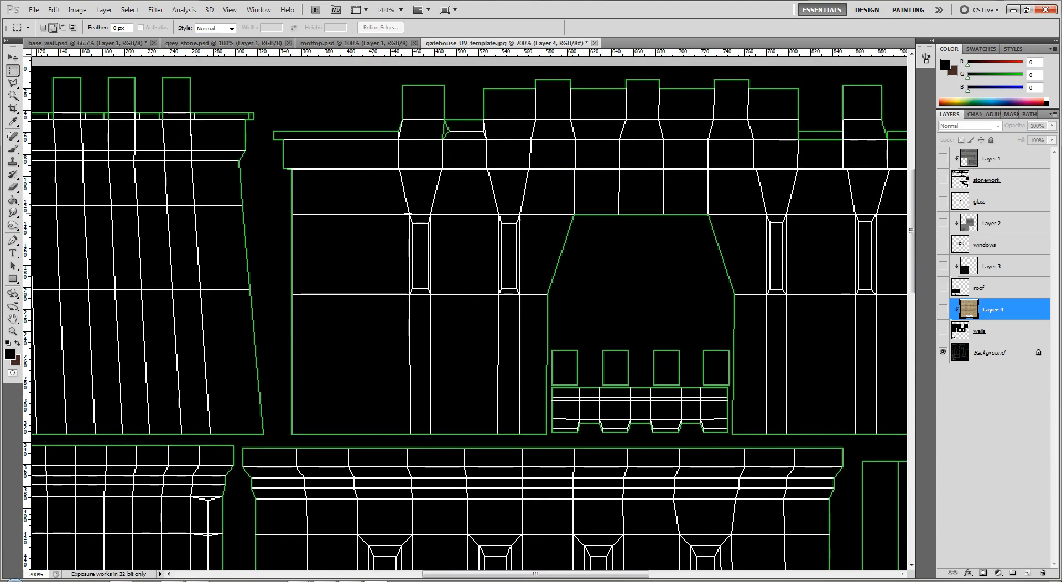
left_click_drag(410, 215, 433, 298)
key("ctrl+d")
left_click_drag(429, 264, 435, 299)
left_click_drag(522, 293, 525, 298)
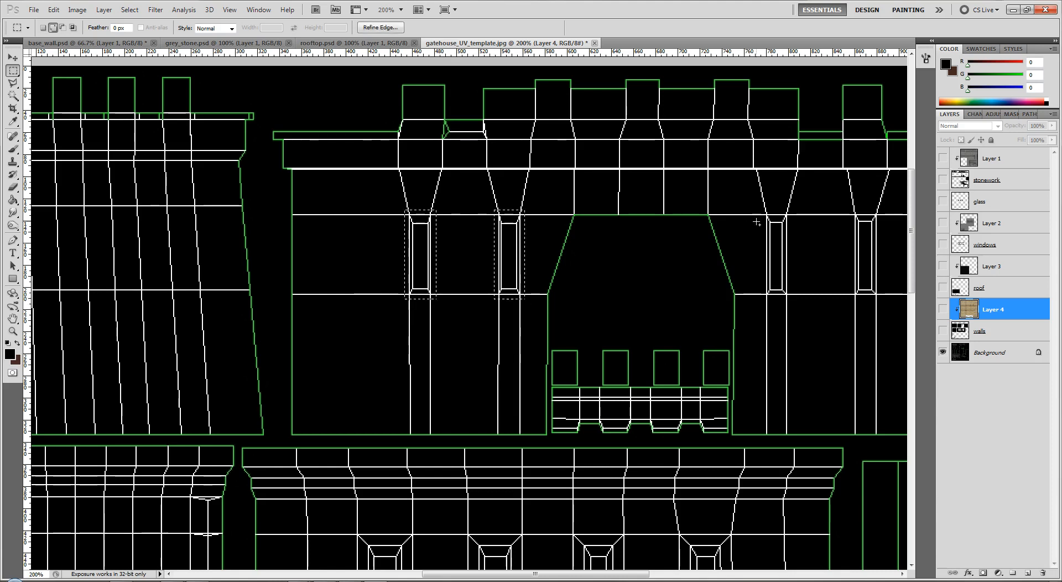
left_click_drag(792, 296, 794, 302)
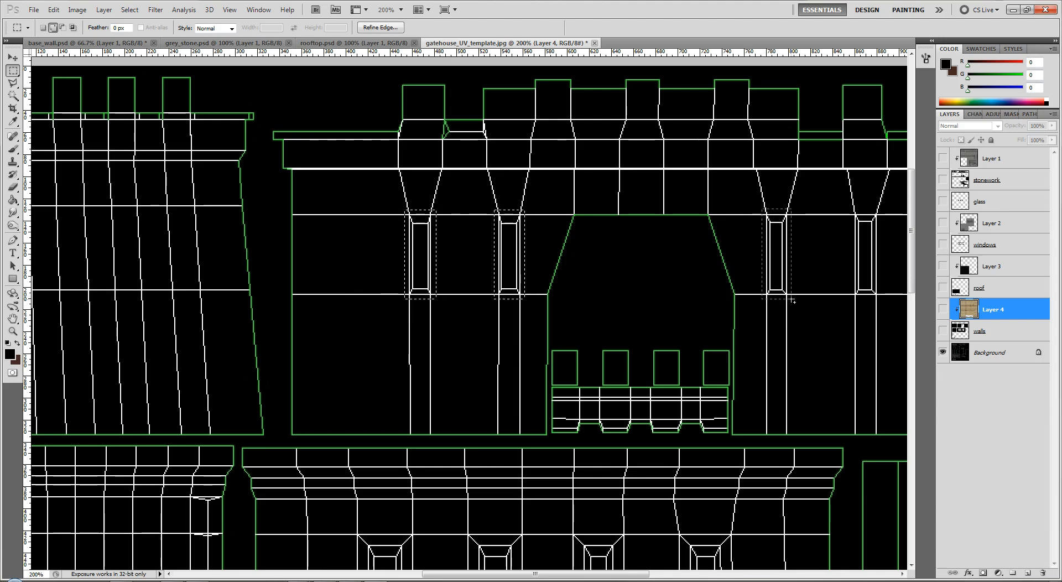
left_click_drag(843, 210, 850, 300)
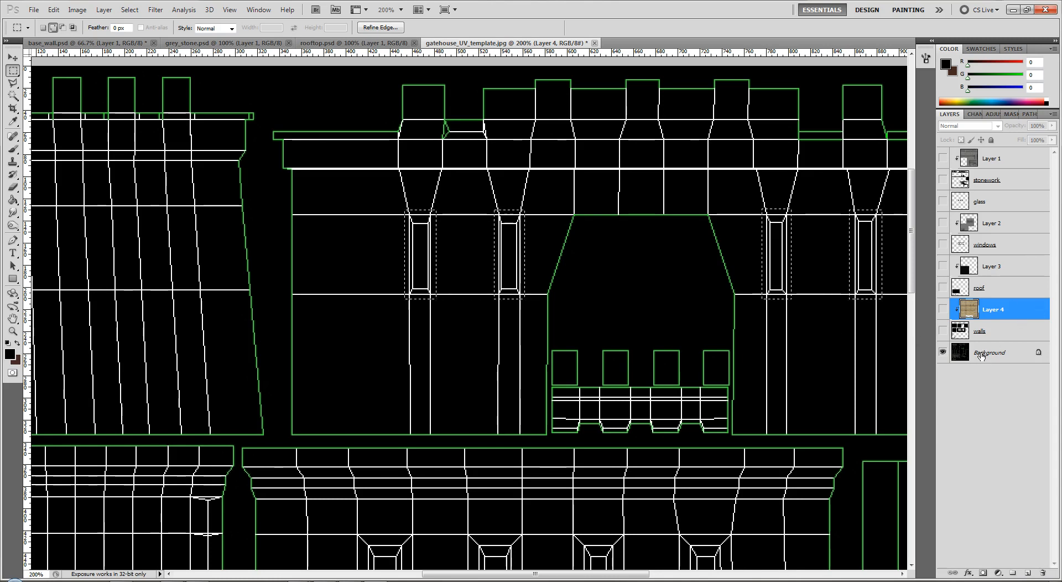
Add a new layer above the walls layer, fill the four window selections with black and deselect.
left_click(996, 330)
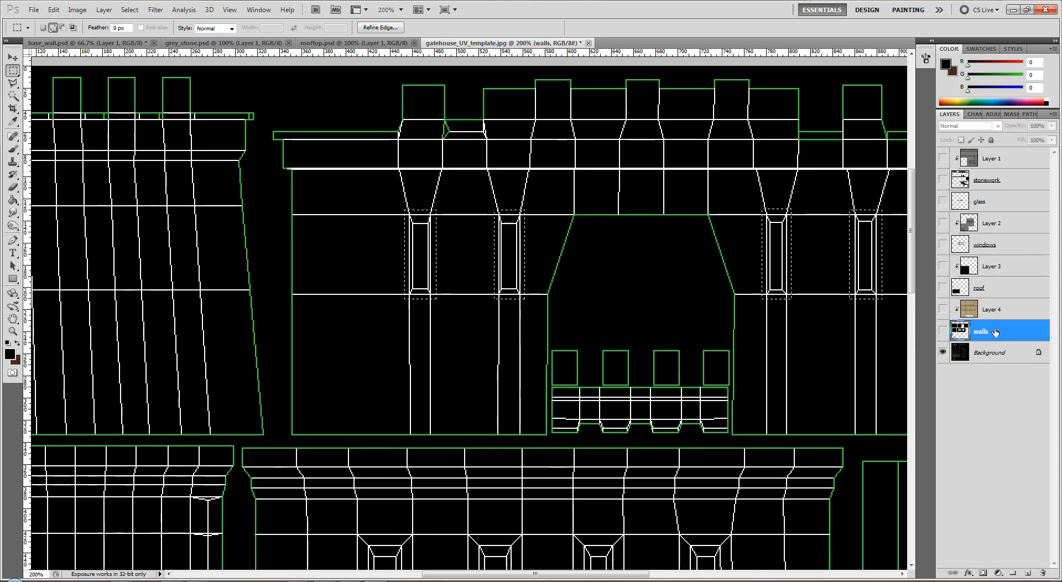
key("ctrl+shift+alt+n")
key("alt+BackSpace")
key("ctrl+d")
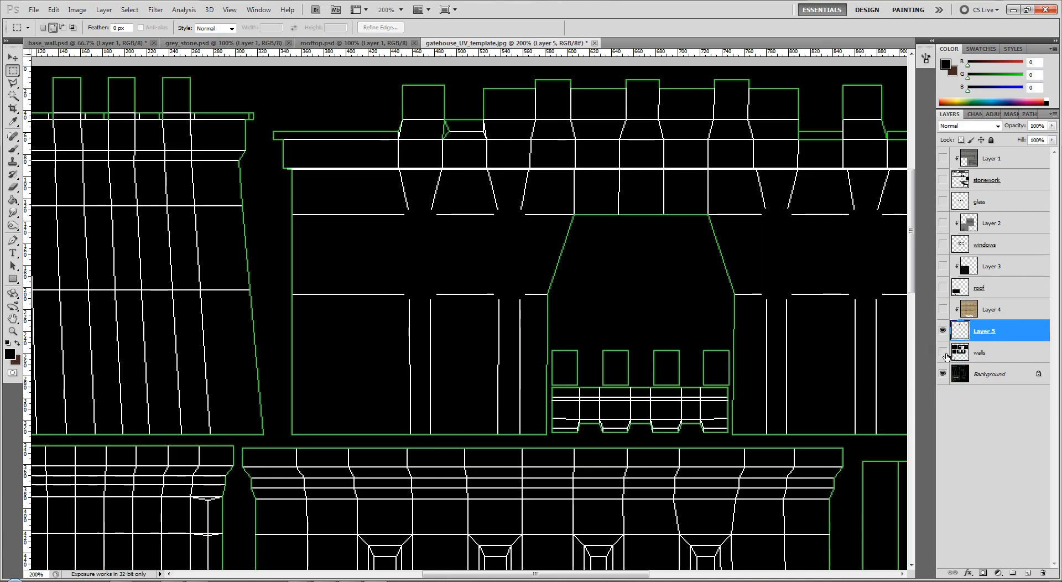
Move the new window layer to the top of the layer stack and rename it "more windows".
left_click_drag(991, 333, 994, 154)
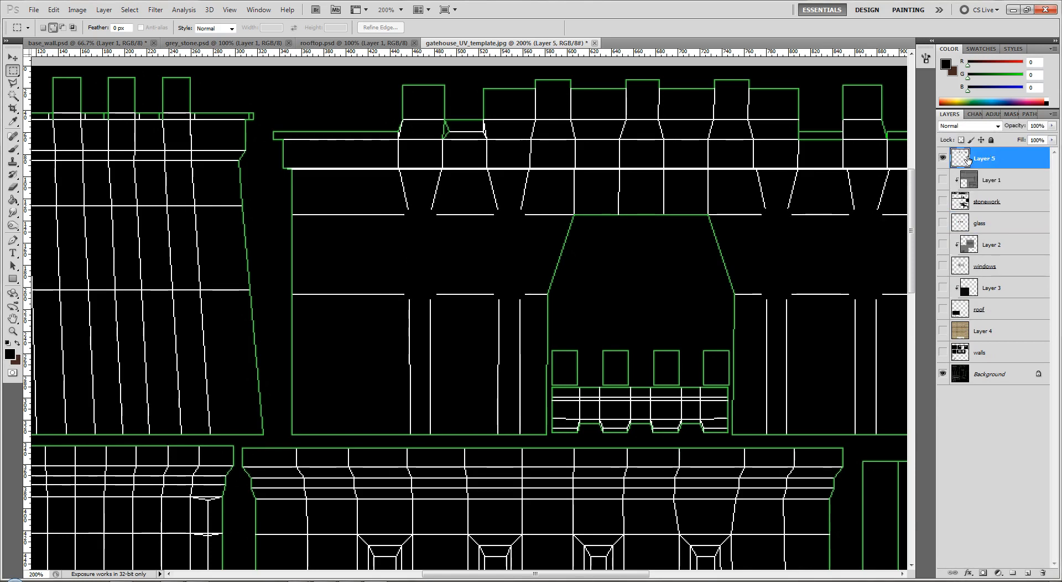
right_click(984, 161)
left_click(987, 168)
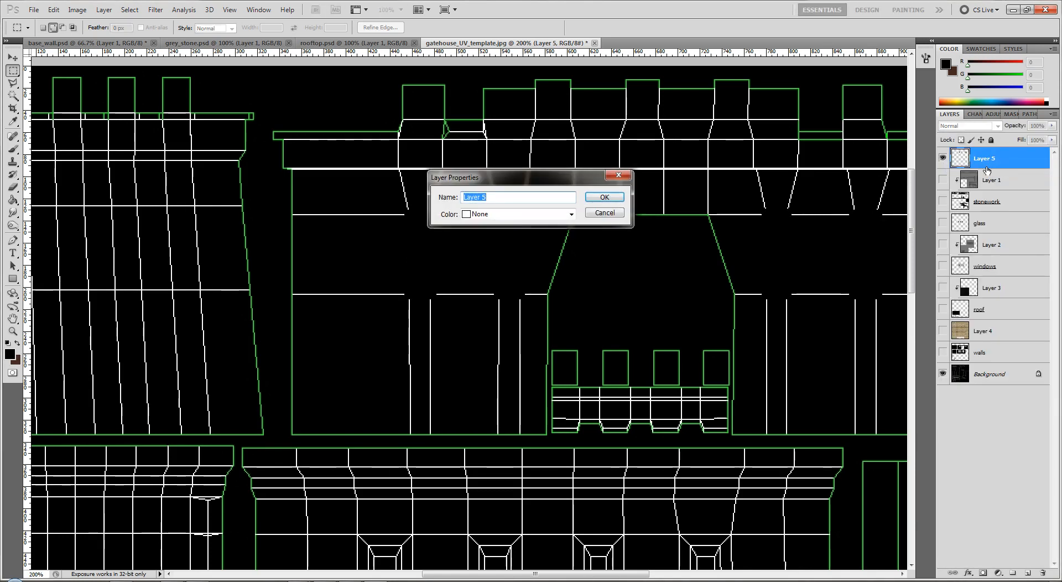
type("more windows")
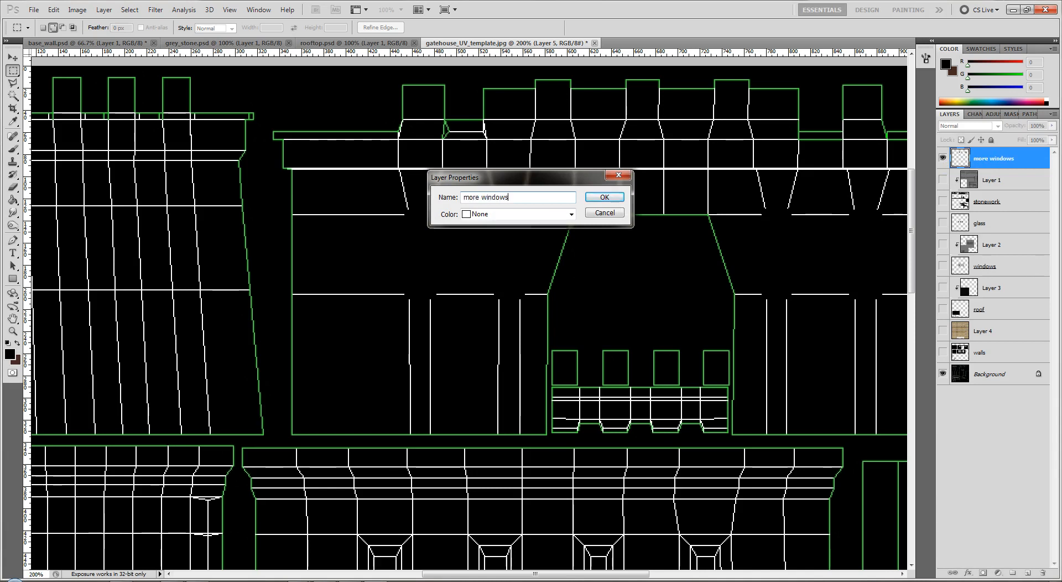
key("Return")
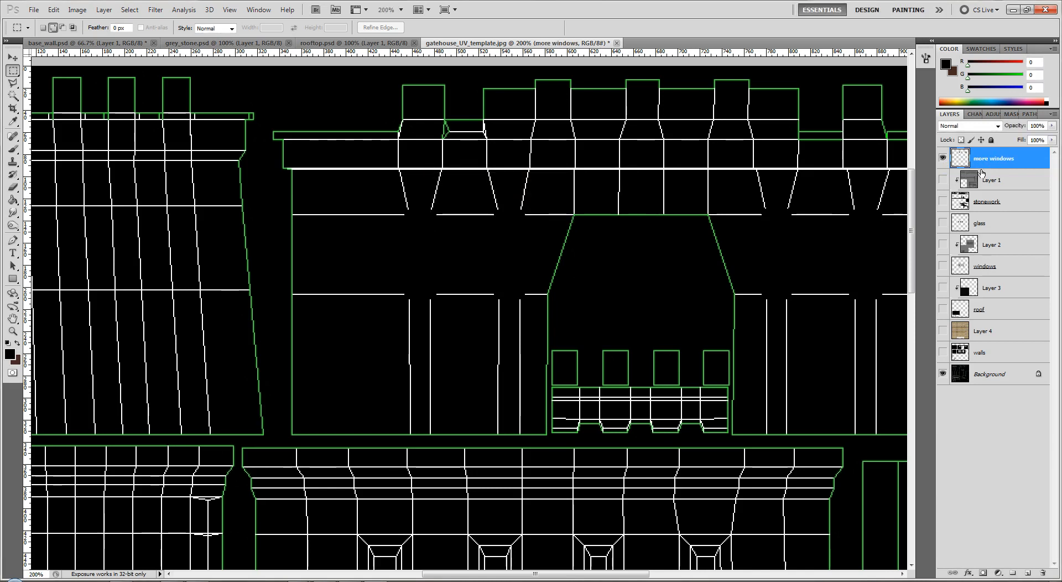
left_click(949, 378)
left_click(943, 375)
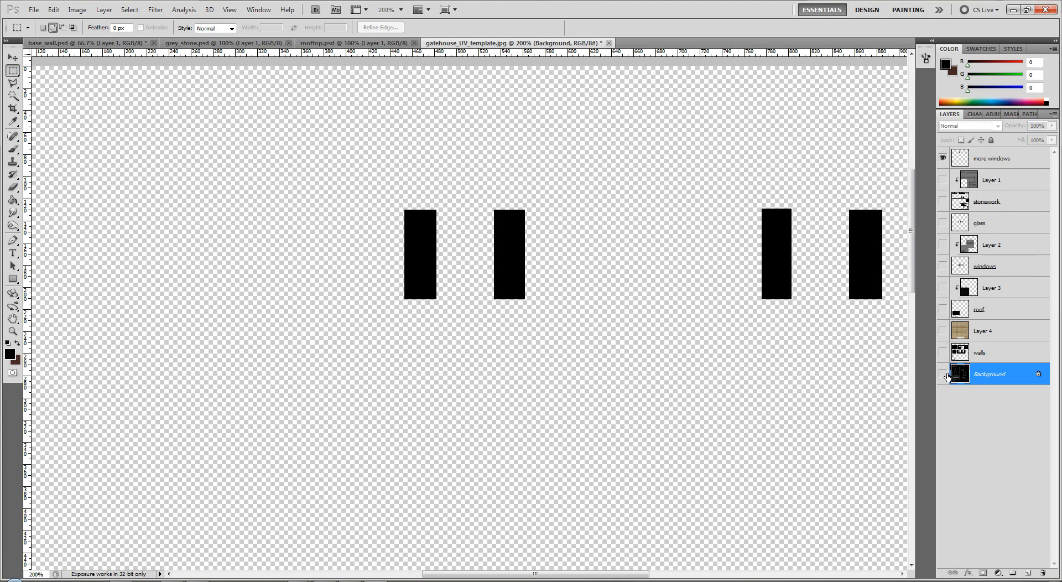
left_click(943, 374)
Set the "more windows" layer's opacity to 69%.
left_click(1015, 161)
left_click(1052, 126)
left_click_drag(1037, 138, 1034, 138)
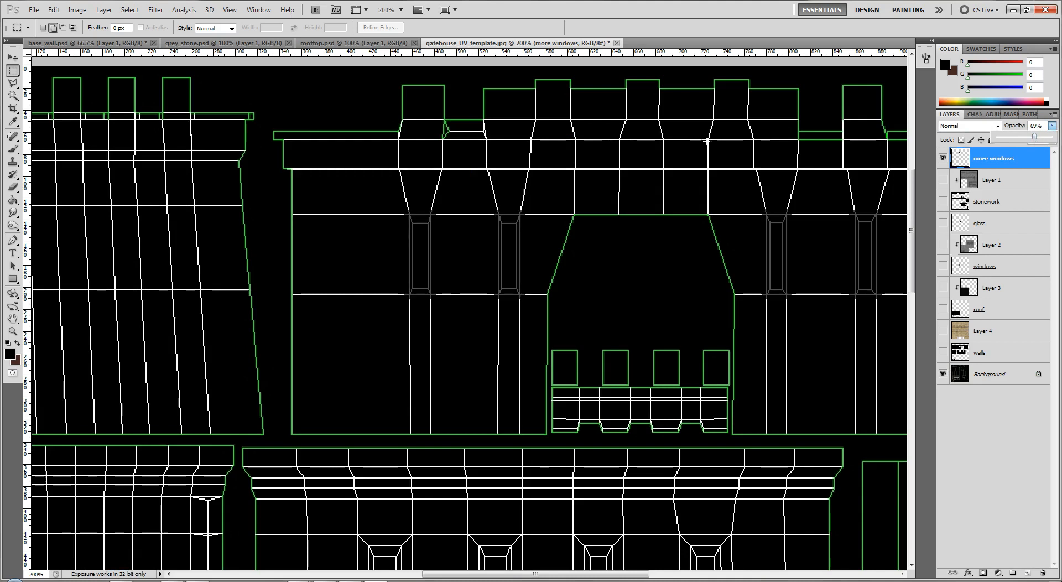
Marquee-select the inner panes of the four narrow windows beside the gate arch.
left_click_drag(412, 223, 429, 290)
left_click_drag(502, 224, 518, 290)
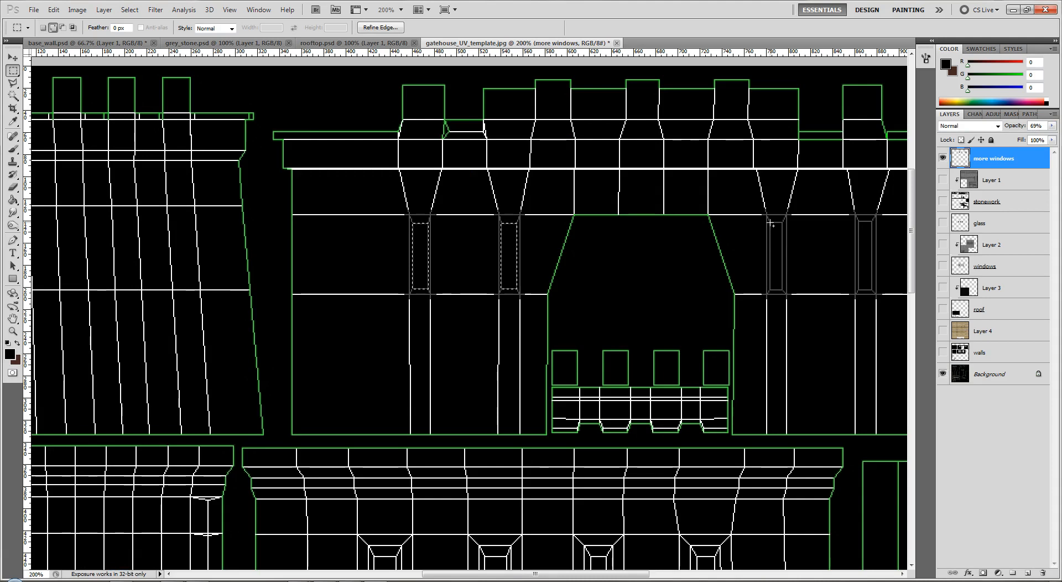
left_click_drag(779, 252, 784, 291)
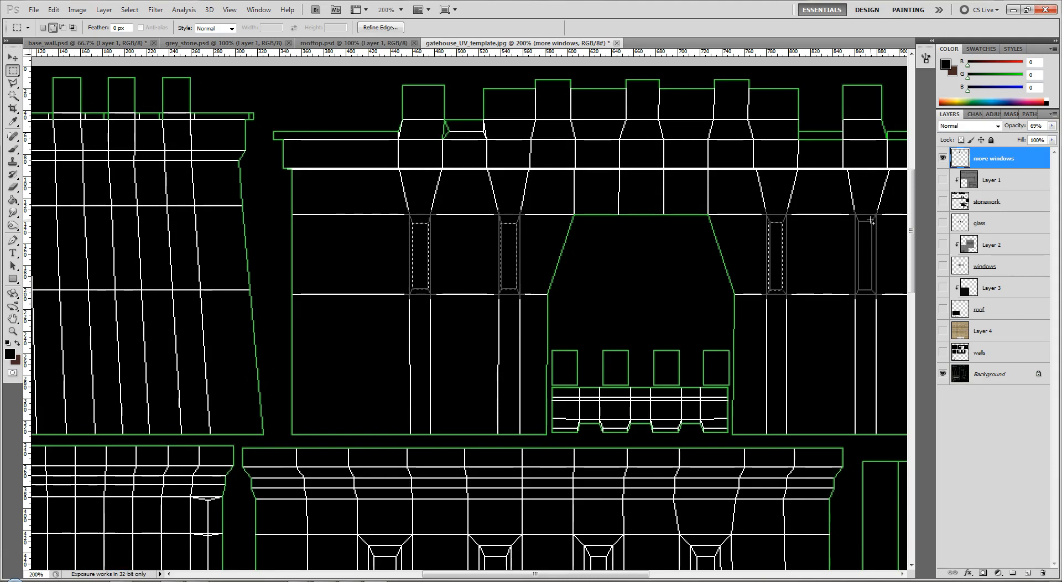
left_click_drag(872, 221, 861, 291)
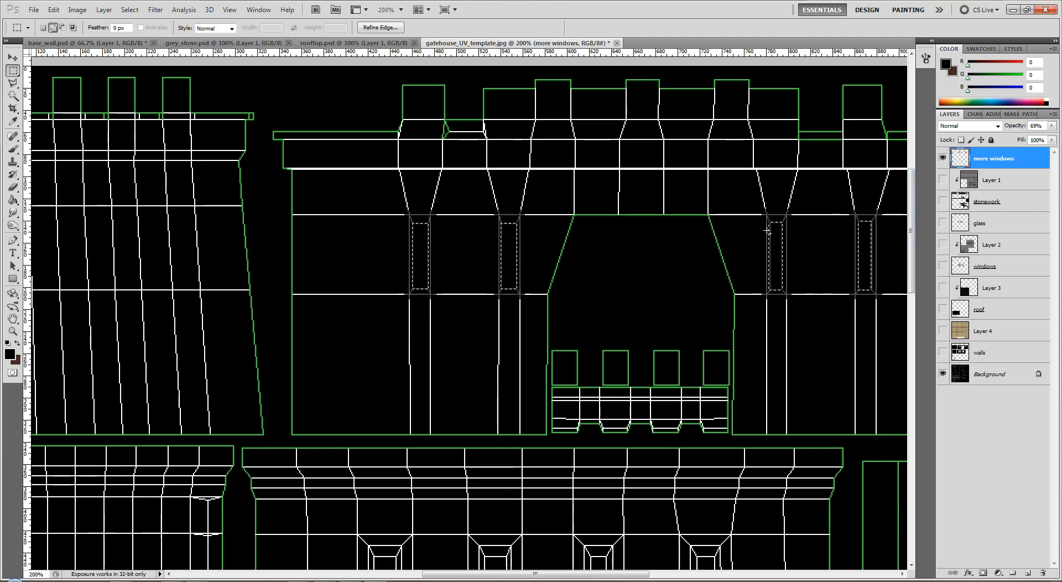
left_click(62, 28)
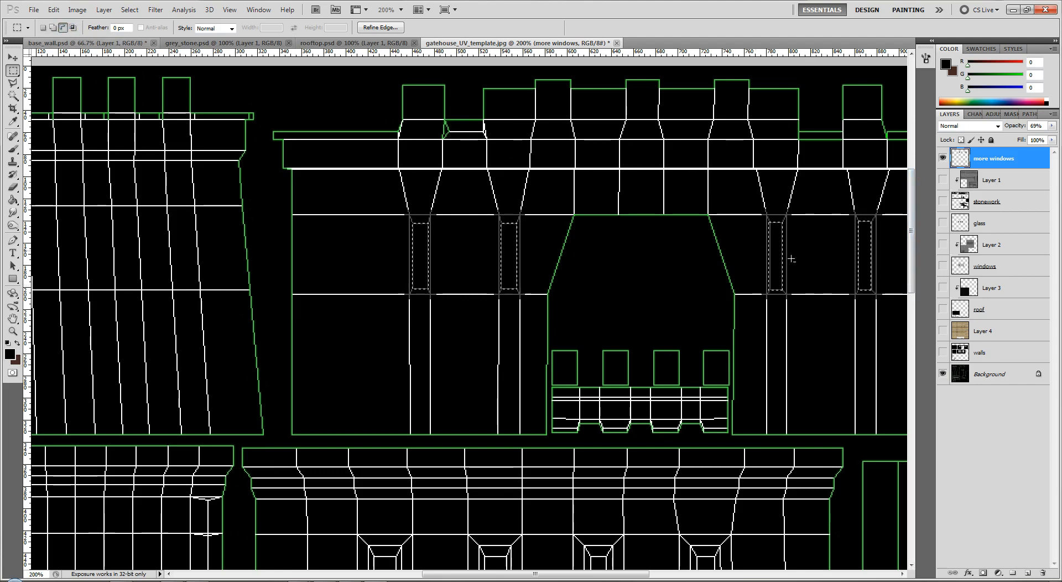
left_click_drag(766, 332, 769, 332)
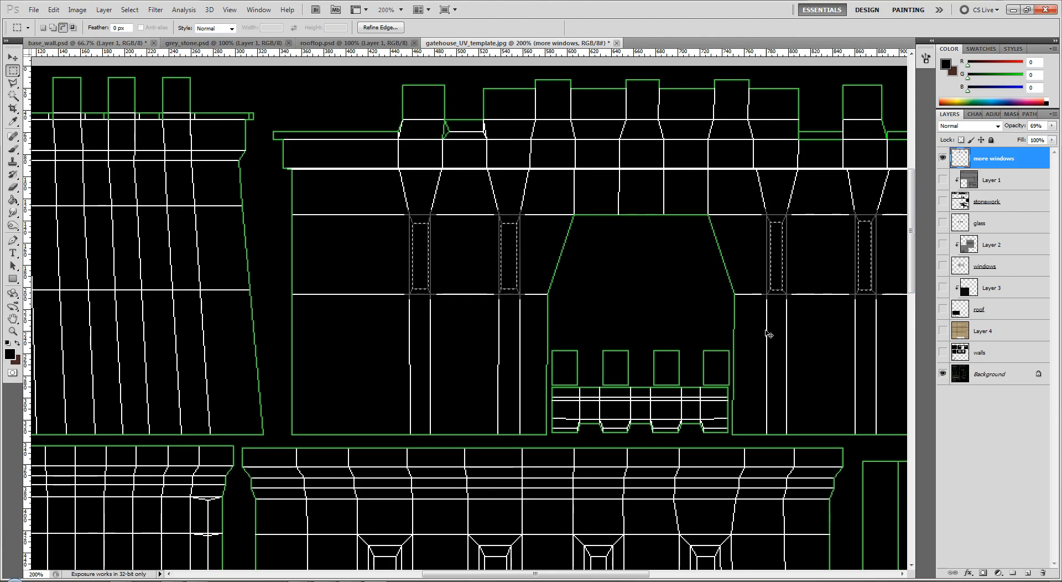
Cut the selected panes to a new layer, place it directly above the glass layer and merge it down into glass.
key("ctrl+j")
left_click_drag(1024, 161, 1021, 233)
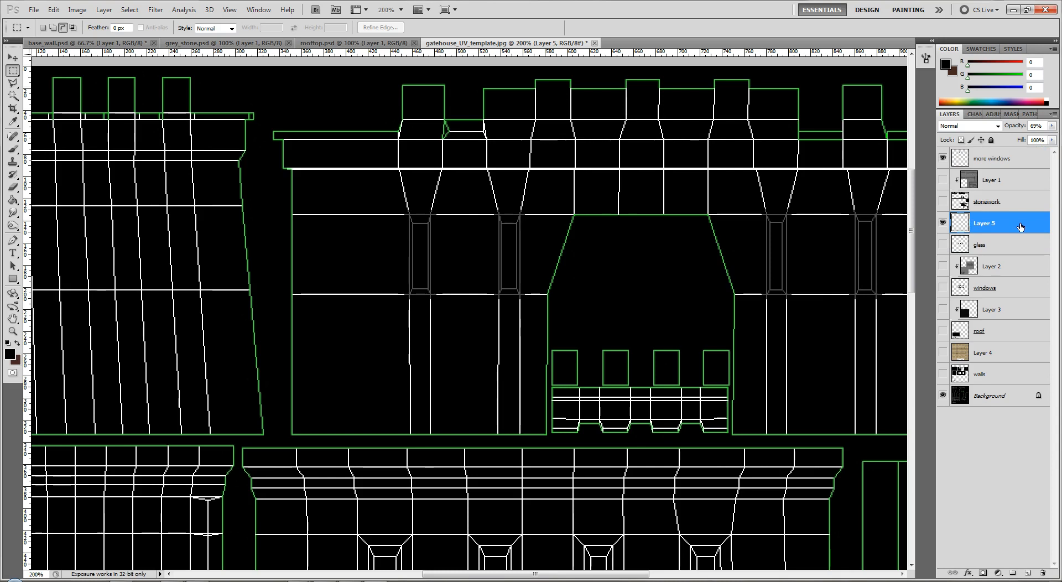
key("ctrl+e")
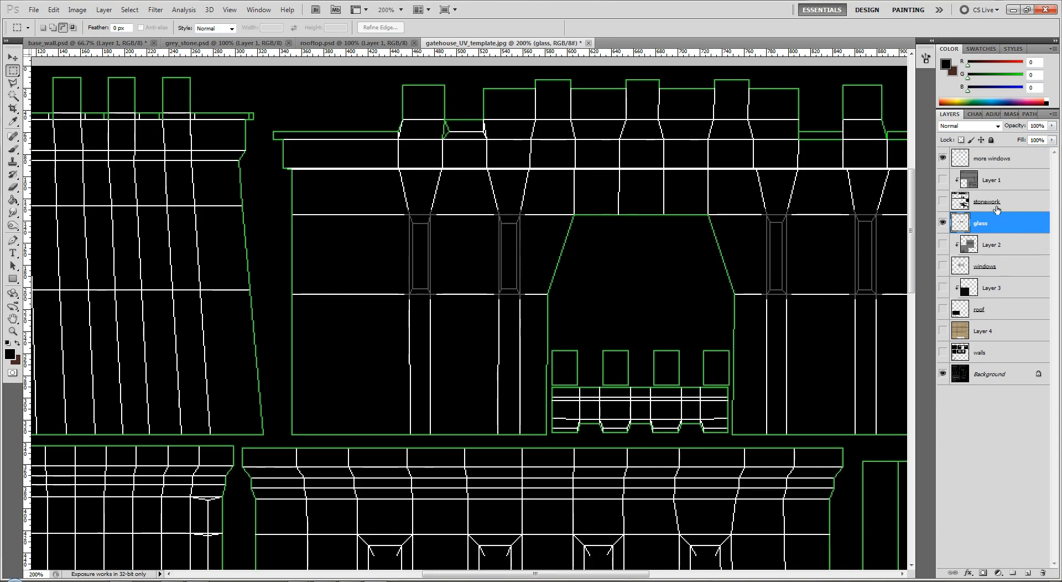
Make all the hidden layers visible again, from Layer 1 and stonework down to walls.
left_click(944, 180)
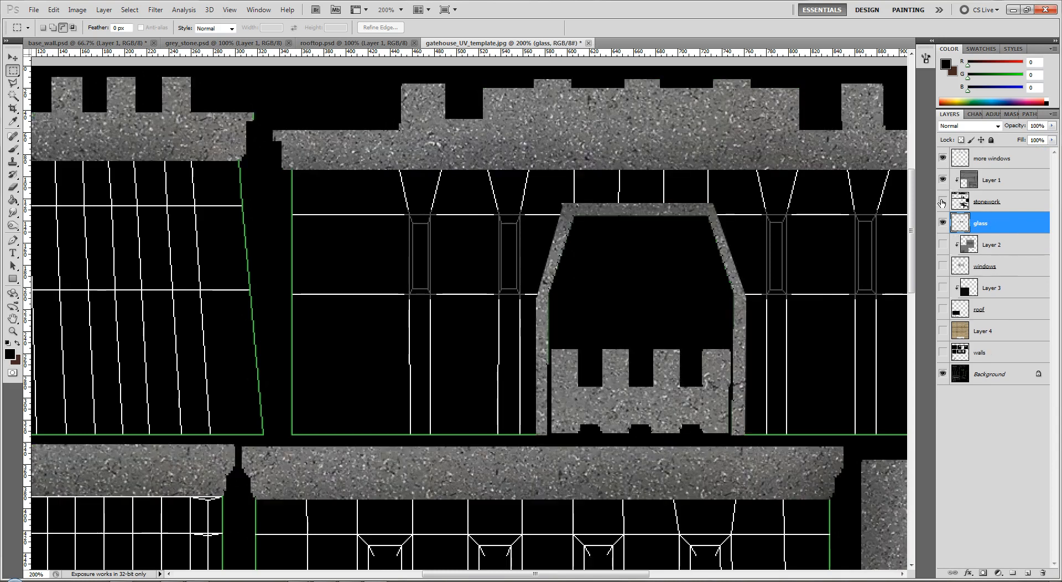
left_click(943, 244)
left_click(943, 202)
left_click(943, 266)
left_click(943, 309)
left_click(942, 331)
left_click(943, 352)
left_click(943, 288)
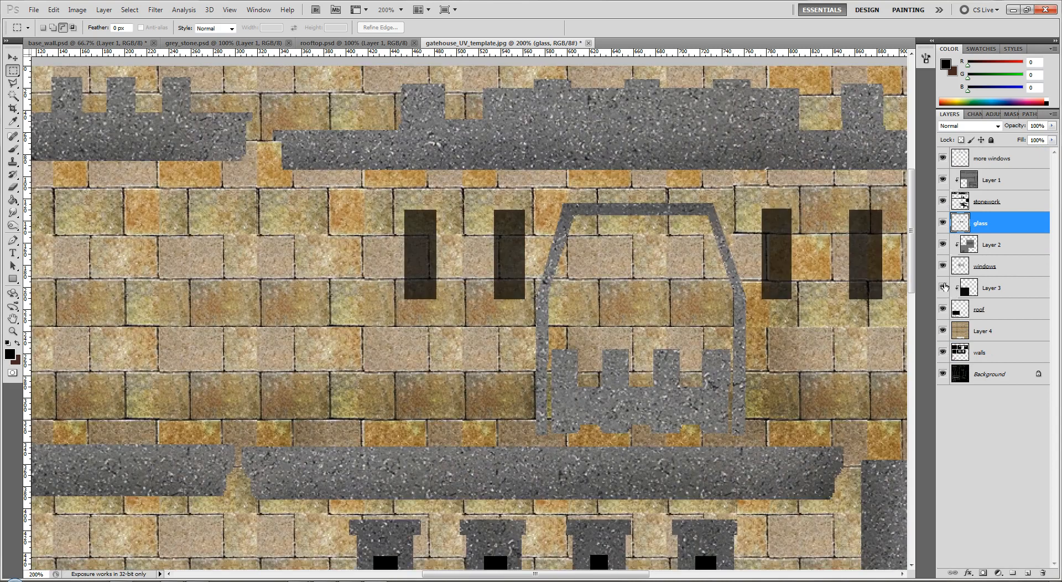
Set the "more windows" layer's opacity to 100%.
scroll(967, 289, "up", 3)
scroll(967, 290, "down", 2)
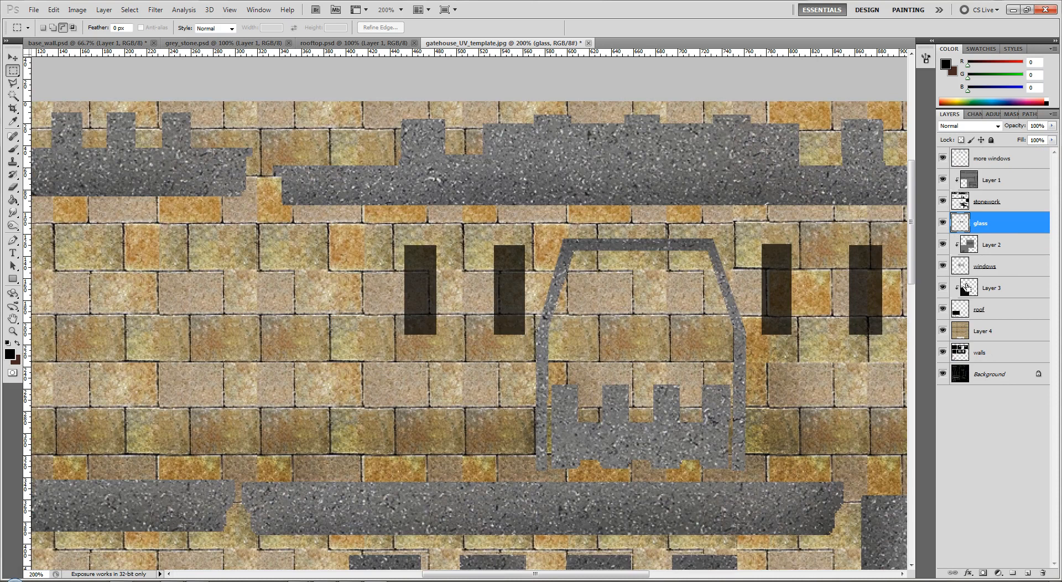
key("ctrl+minus")
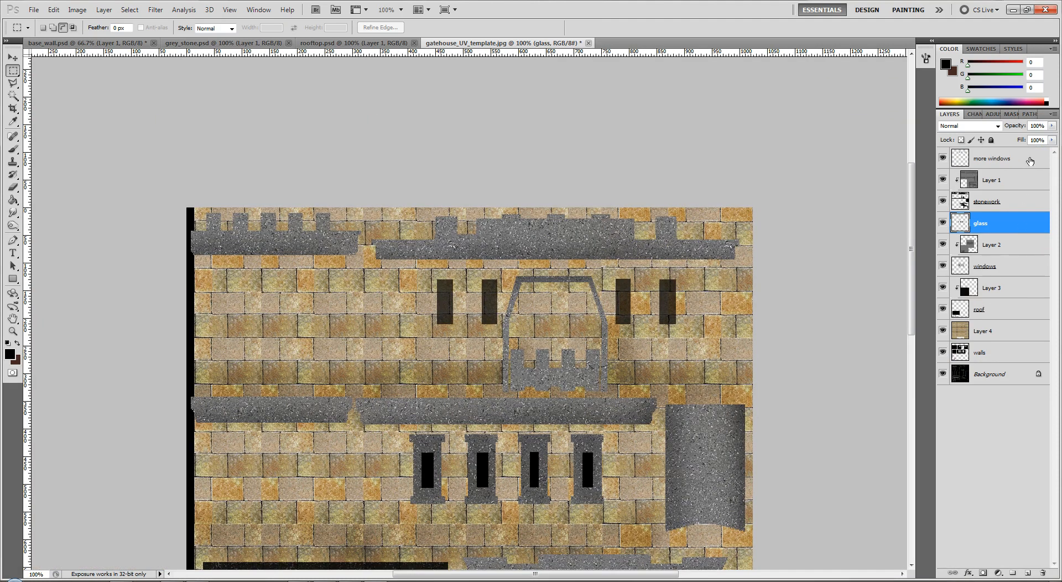
left_click(1031, 161)
left_click(1052, 125)
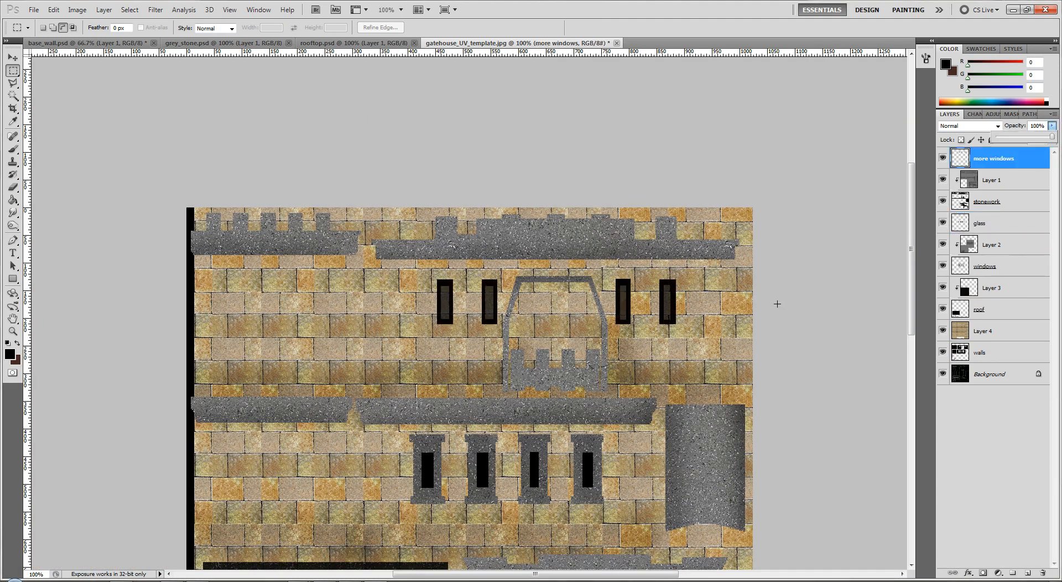
left_click(1029, 160)
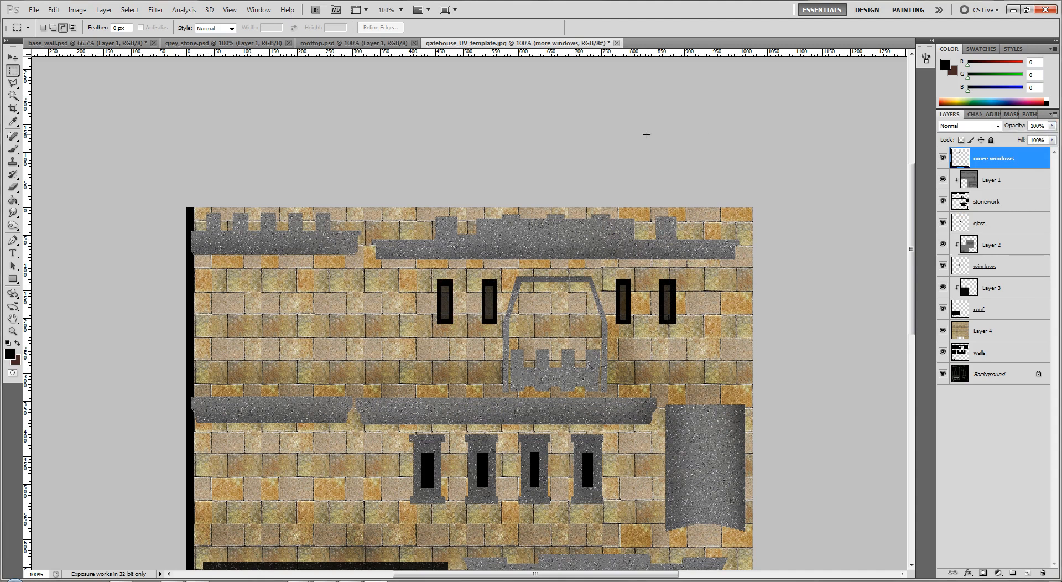
Paste the grey_stone.psd texture over the four narrow windows and clip it to the "more windows" layer.
left_click(249, 49)
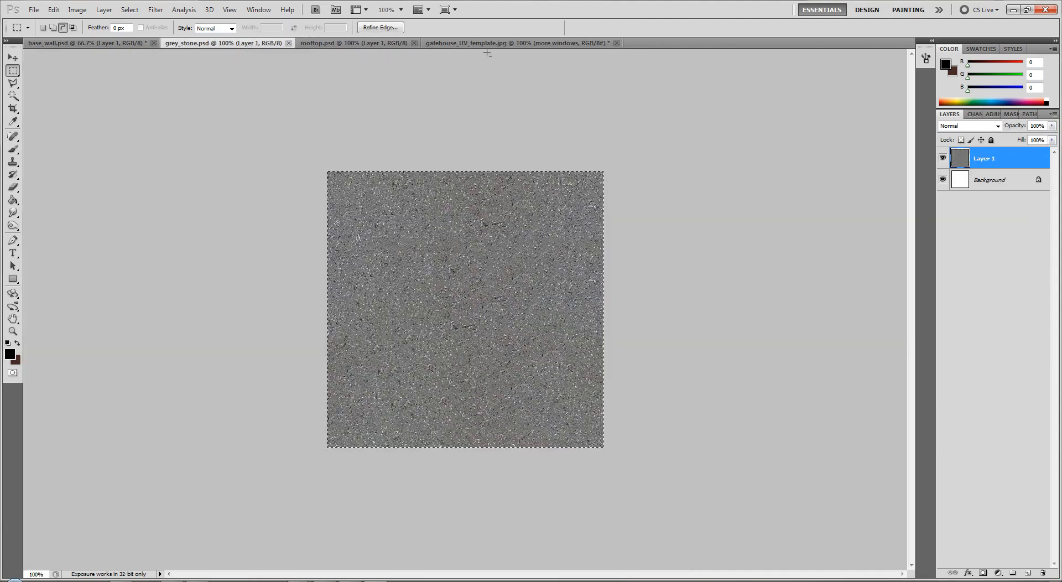
left_click(490, 44)
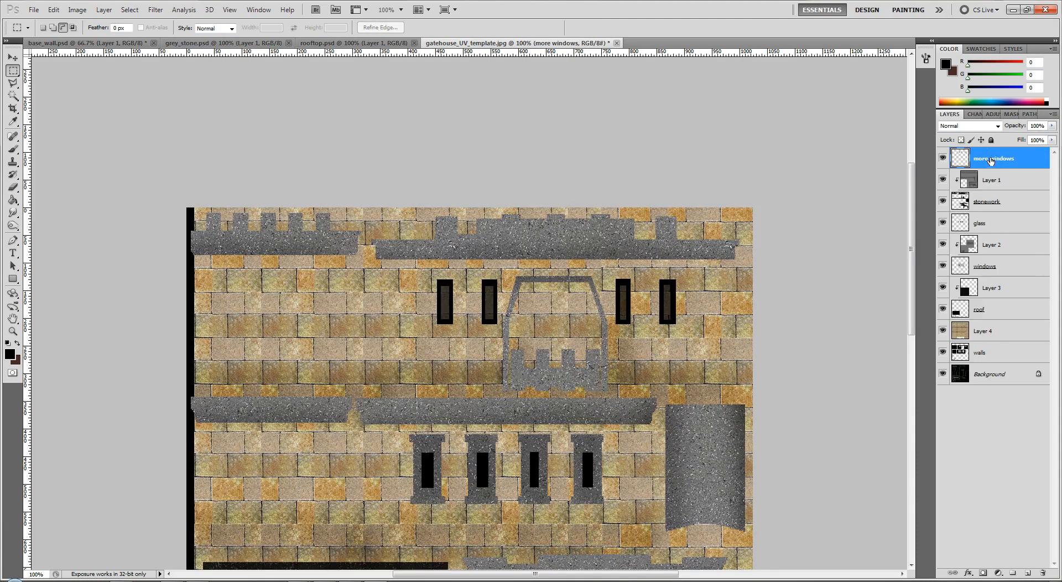
key("ctrl+v")
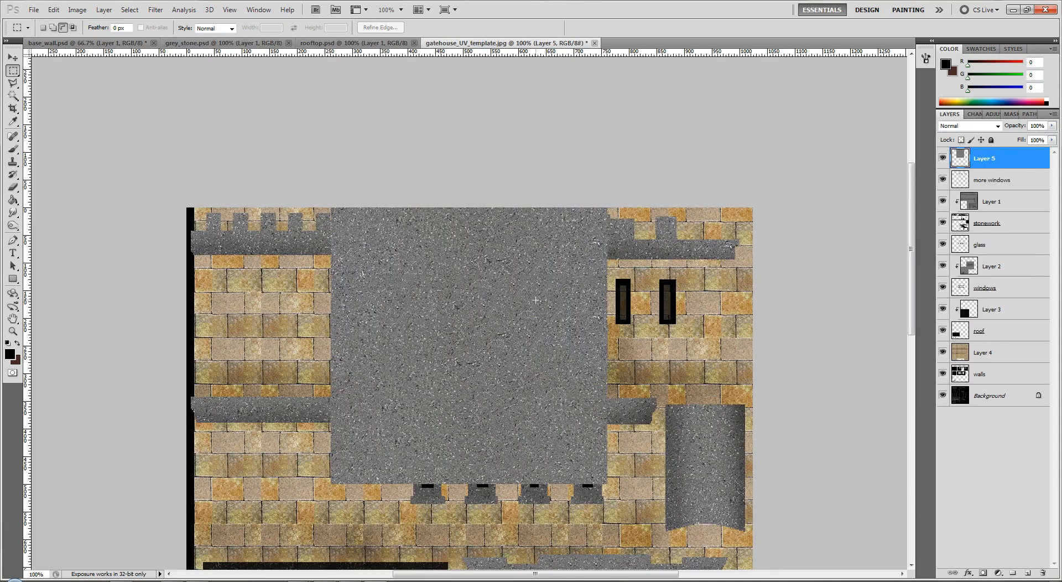
key("v")
left_click_drag(535, 300, 627, 300)
right_click(988, 161)
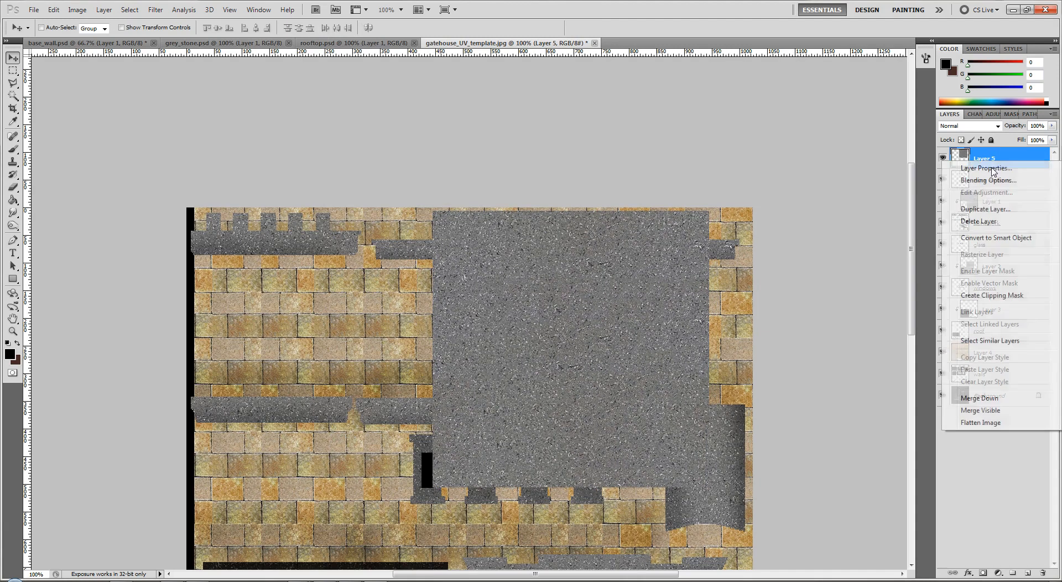
left_click(991, 298)
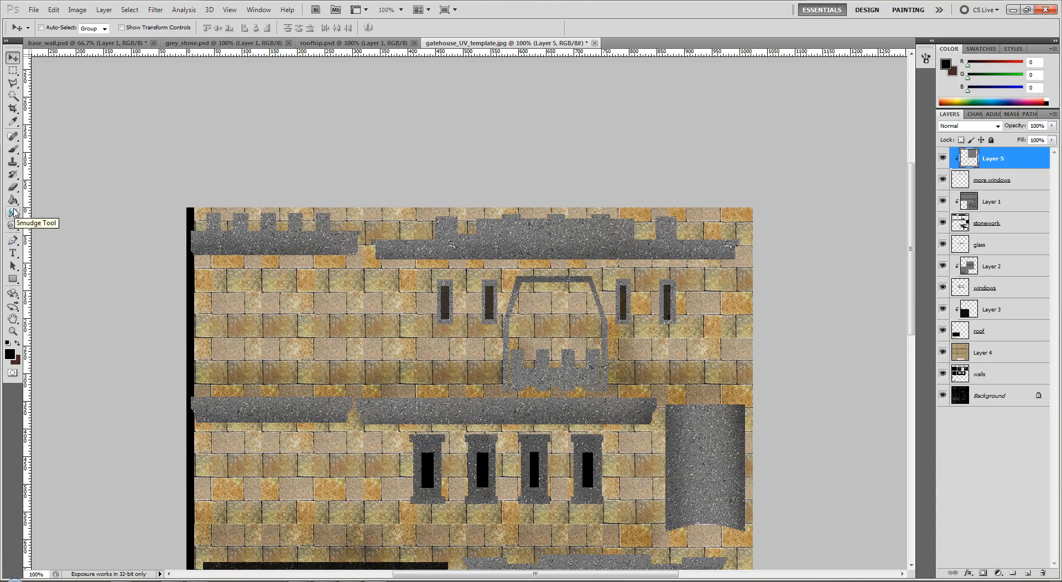
Burn shading into the small stone battlement under the gate arch on Layer 1, using Midtones at 100% exposure.
left_click(13, 225)
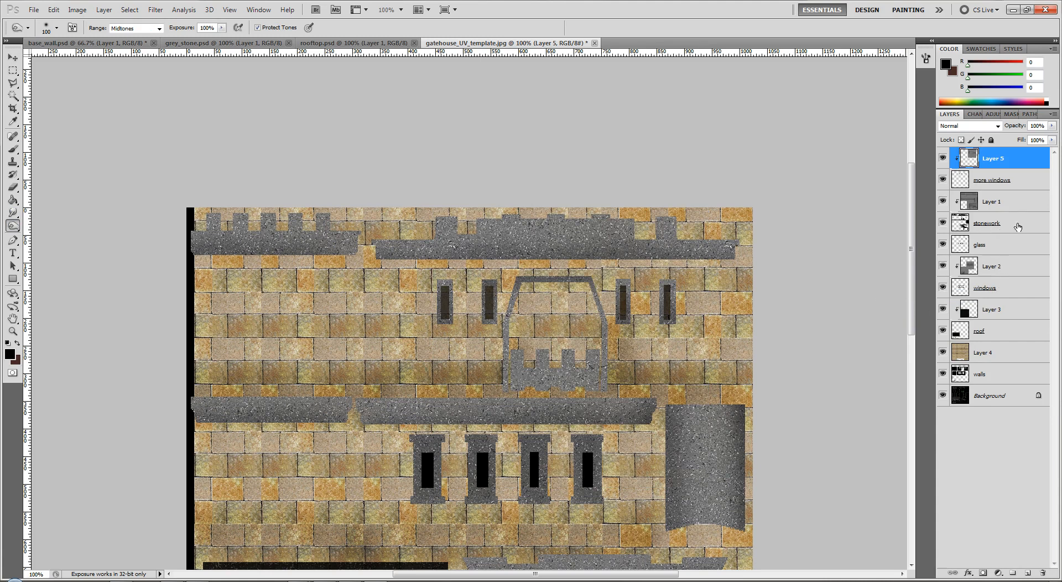
left_click(1022, 209)
left_click_drag(624, 376, 513, 382)
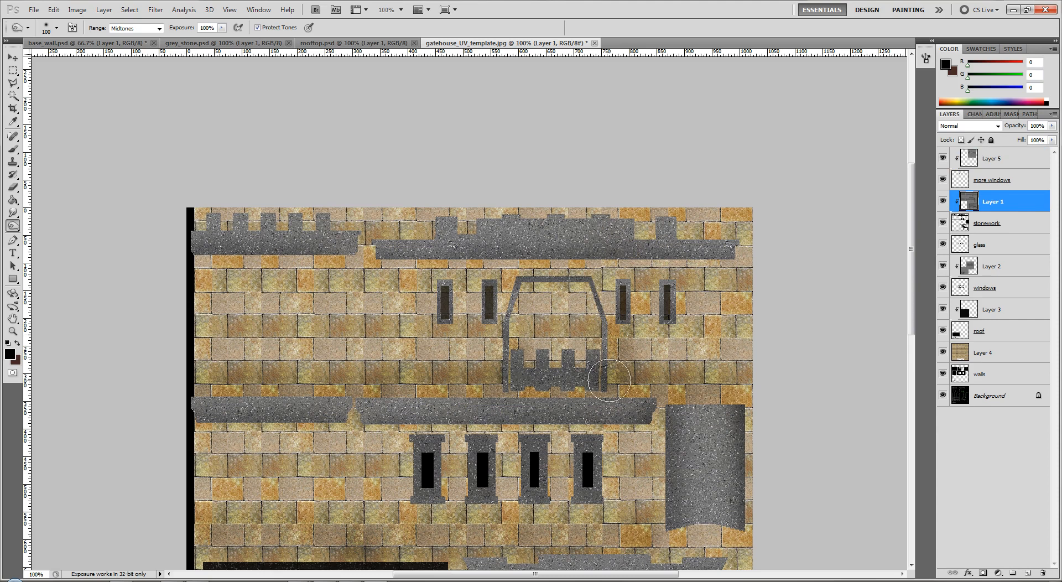
mouse_move(520, 397)
left_mouse_down()
mouse_move(506, 396)
mouse_move(543, 389)
left_mouse_up()
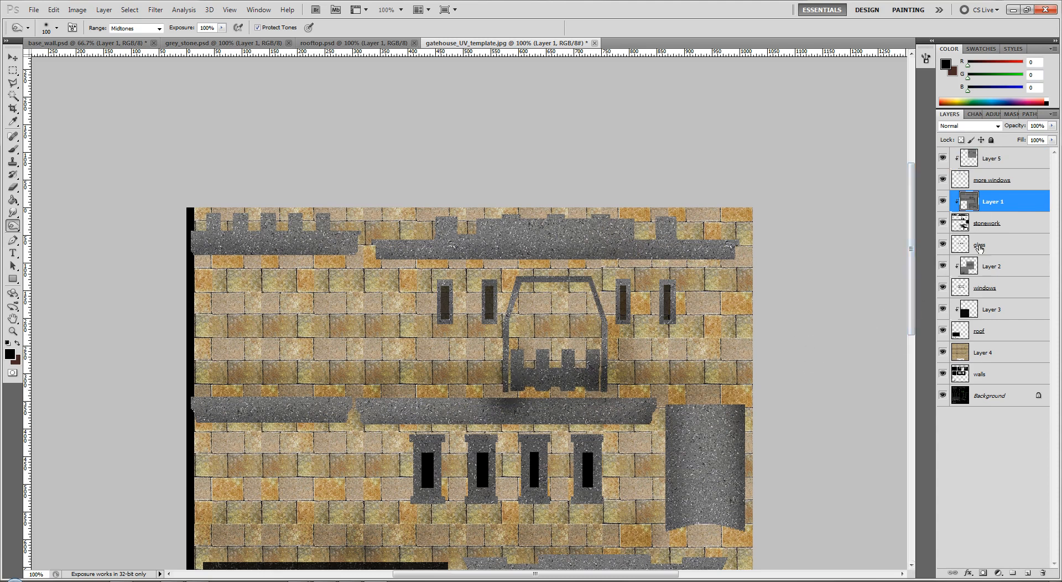
Fill the four narrow window panes beside the gate arch with black on the glass layer.
left_click(980, 247)
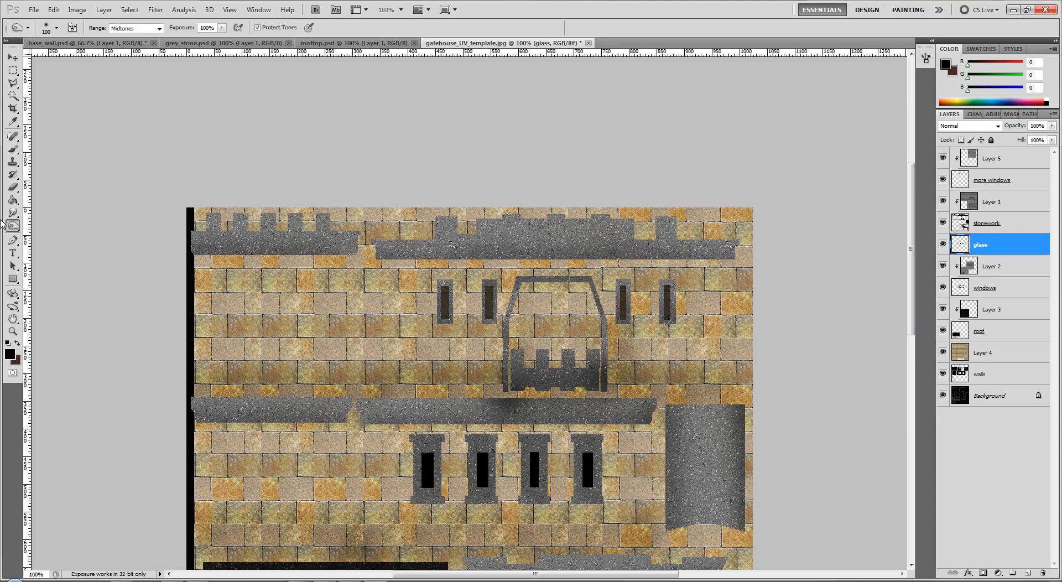
left_click(13, 200)
left_click(620, 293)
left_click(667, 299)
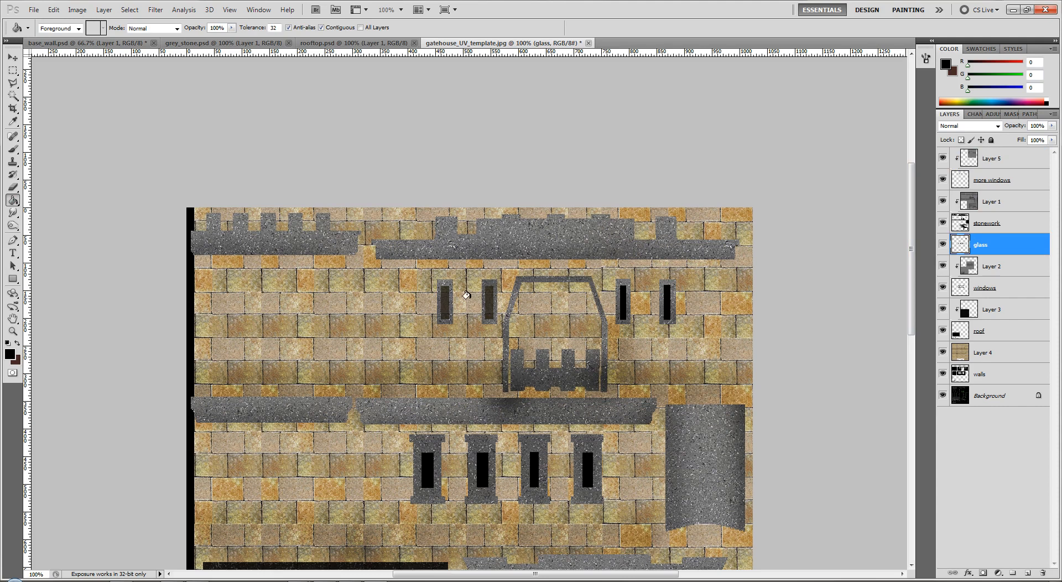
left_click(488, 297)
left_click(444, 297)
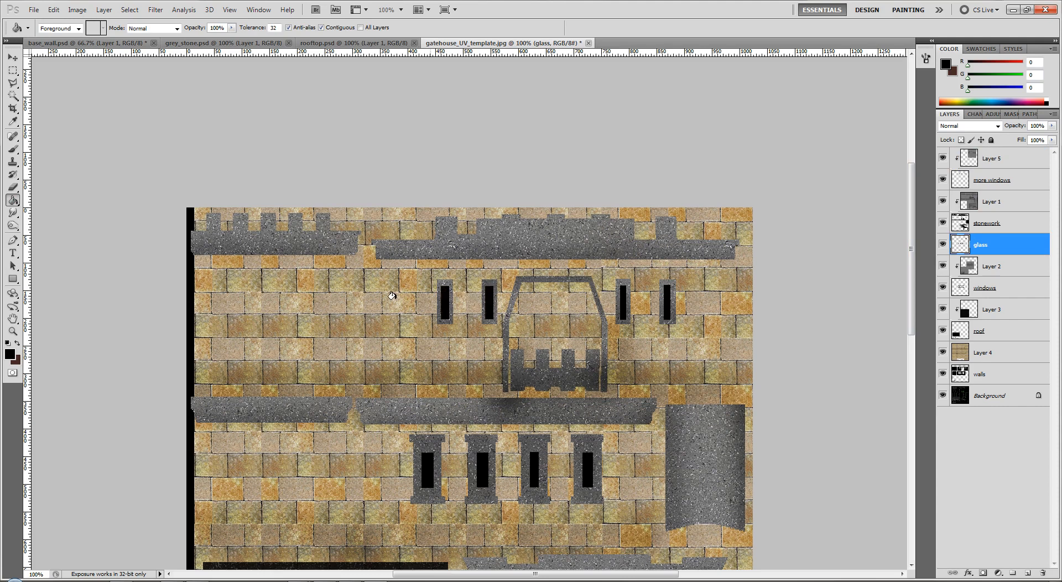
Set the foreground colour to light grey d7d7d7 and fill the four narrow panes beside the gate arch on the glass layer.
left_click(18, 343)
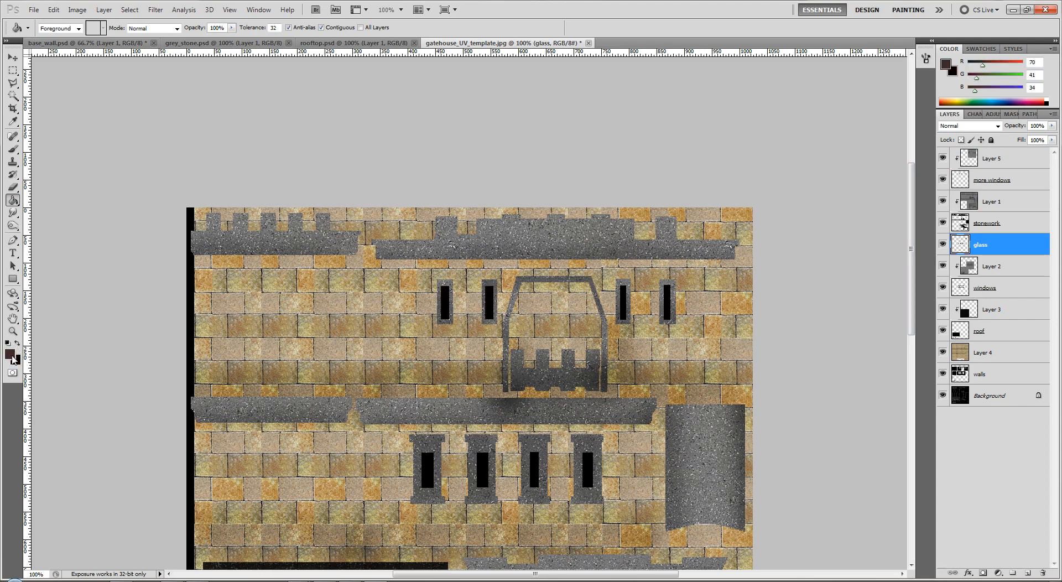
left_click(12, 356)
mouse_move(685, 195)
left_mouse_down()
mouse_move(666, 140)
mouse_move(615, 107)
left_mouse_up()
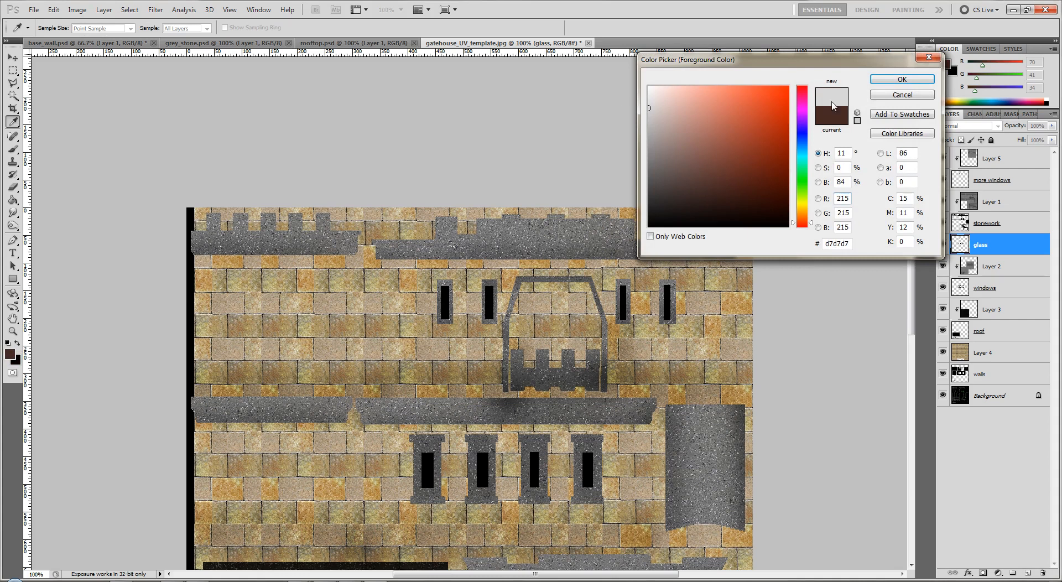
left_click(892, 81)
left_click(667, 302)
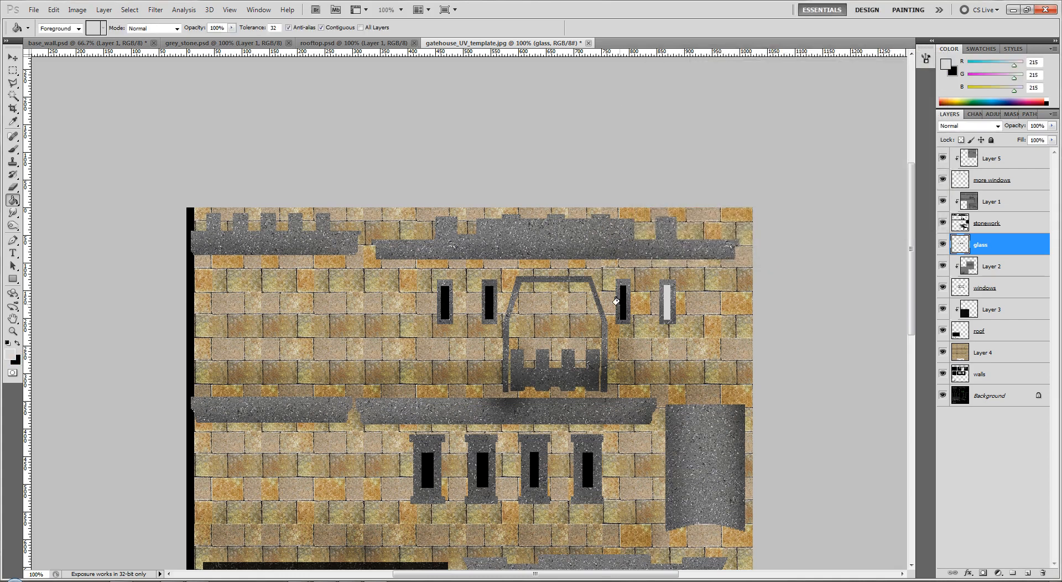
left_click(619, 302)
left_click(487, 303)
left_click(446, 304)
Fill the panes of the four stone-framed windows in the lower row with the same light grey.
left_click(427, 472)
left_click(479, 465)
left_click(531, 467)
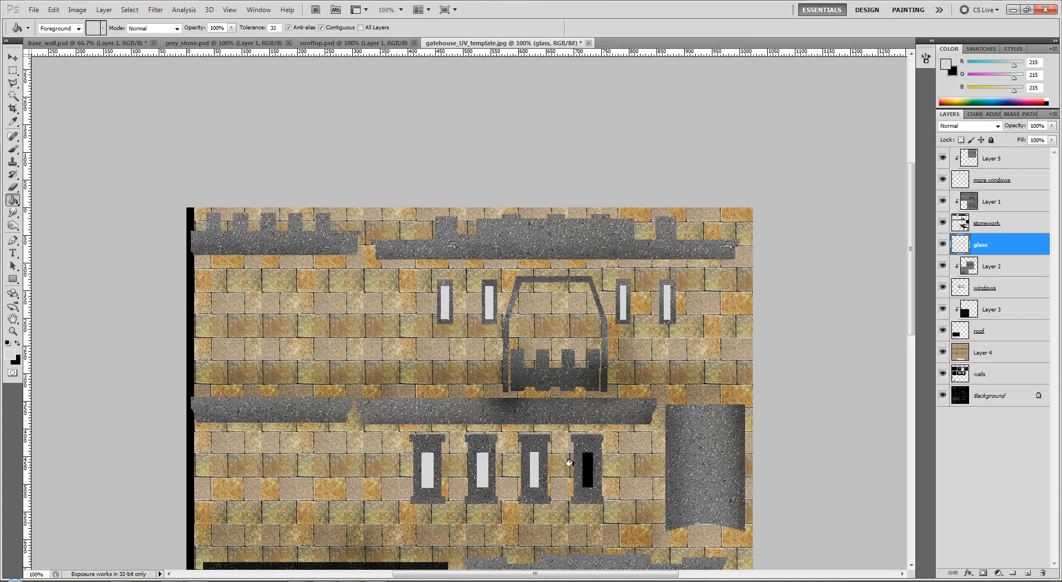
left_click(585, 465)
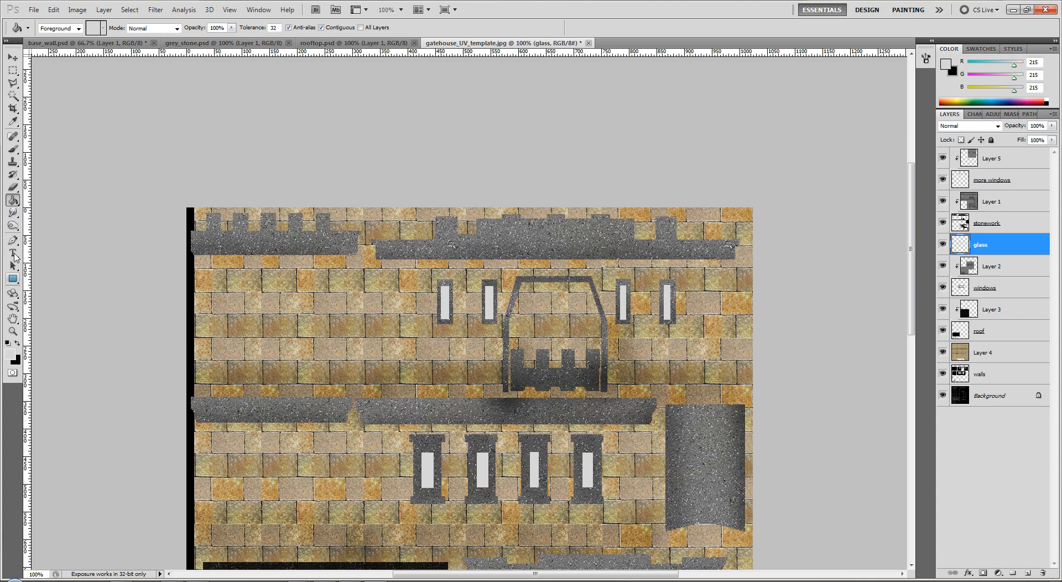
Burn soft shading into the light grey window panes on the glass layer, using Midtones at 100% exposure.
left_click(13, 225)
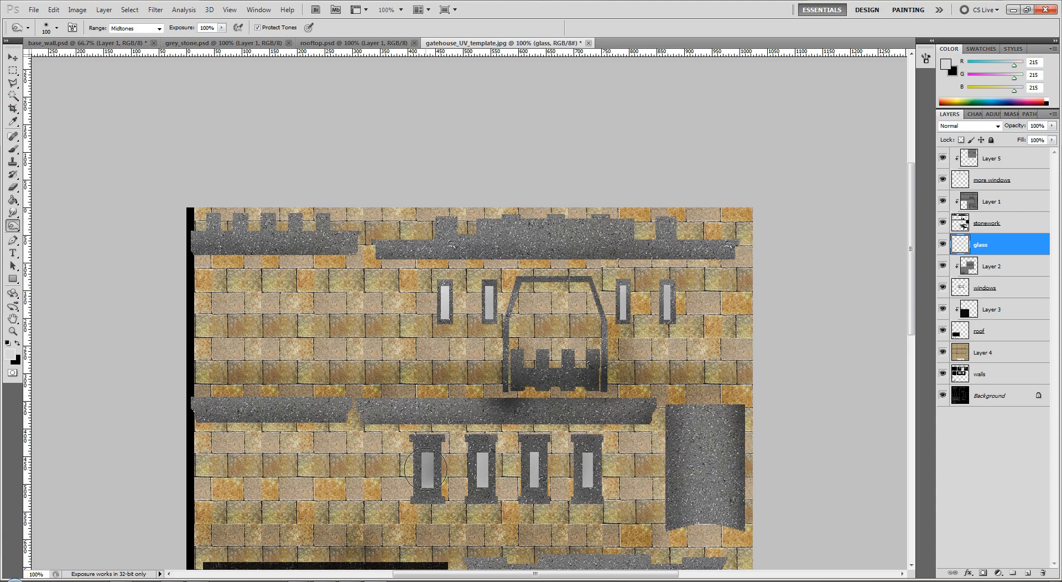
left_click(436, 323)
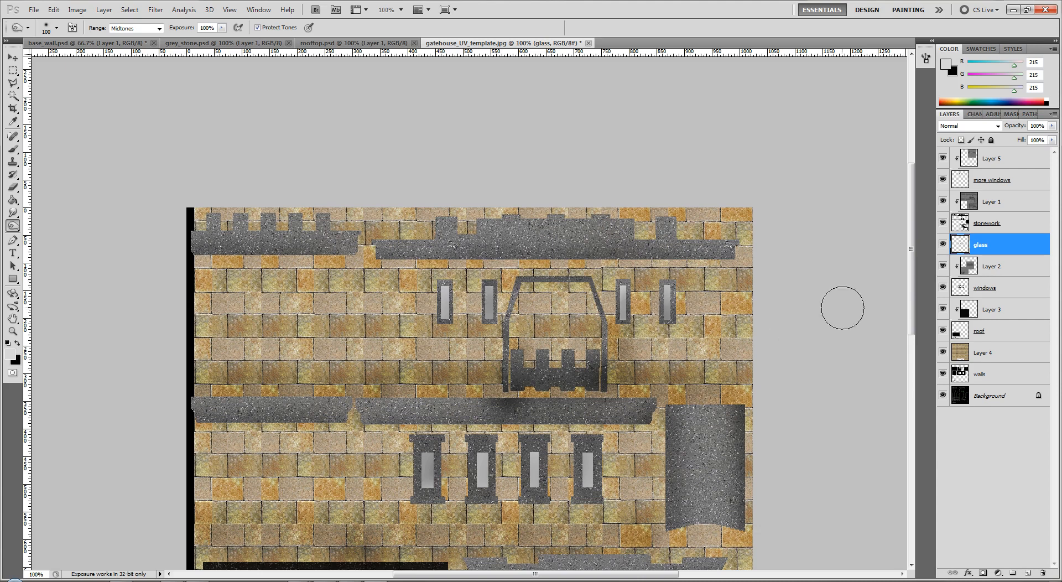
Clip the sandstone brick texture on Layer 4 to the walls layer with a clipping mask.
scroll(806, 370, "down", 3)
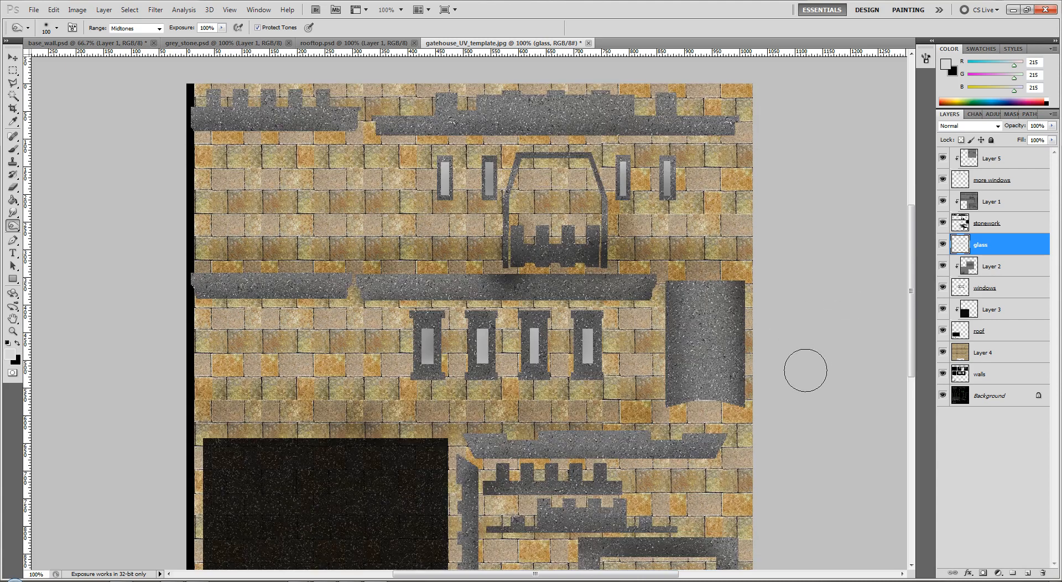
scroll(806, 370, "up", 2)
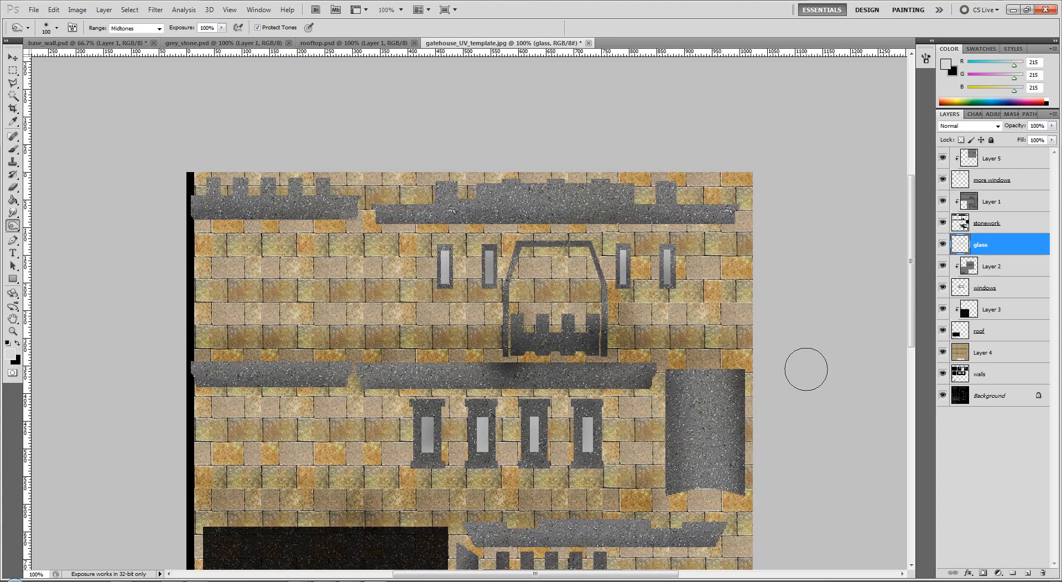
scroll(806, 369, "down", 12)
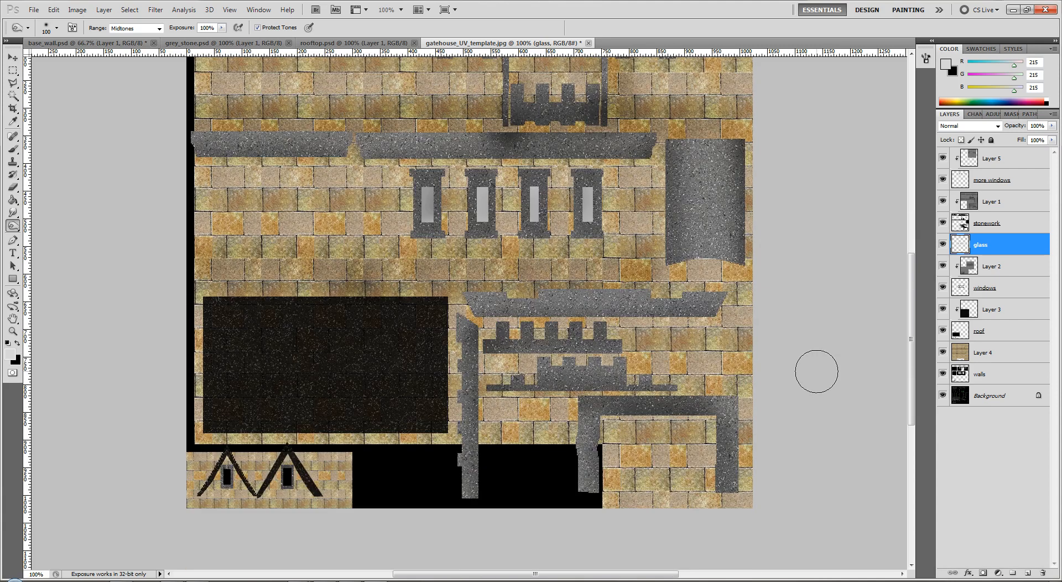
right_click(997, 359)
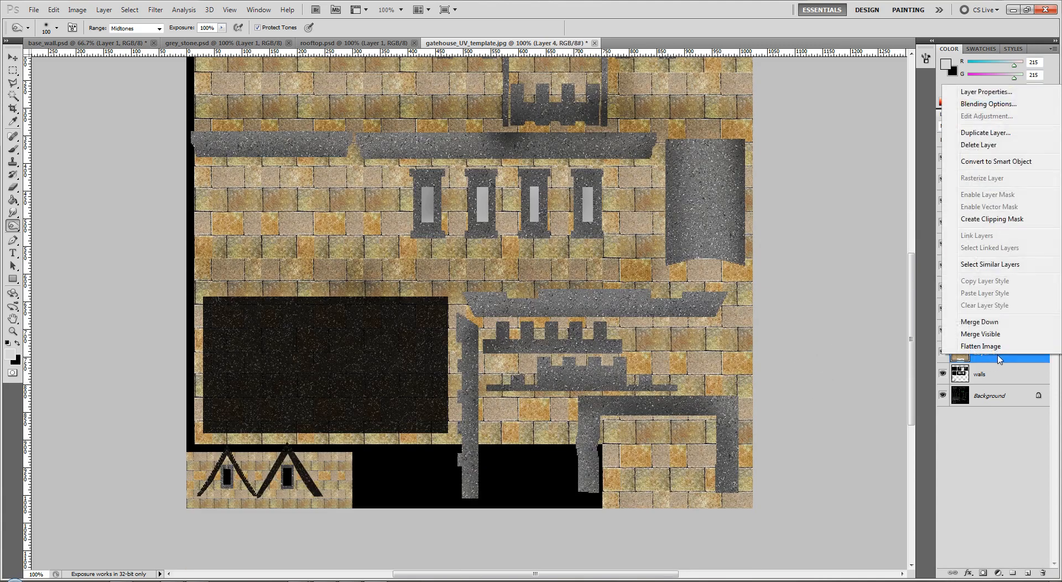
left_click(1003, 222)
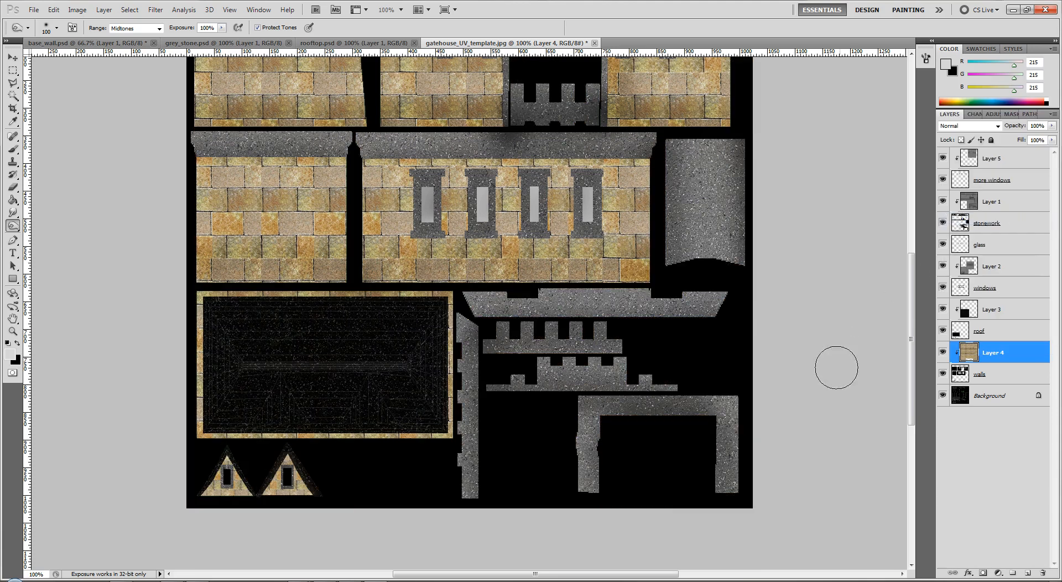
scroll(830, 376, "up", 7)
scroll(831, 378, "up", 7)
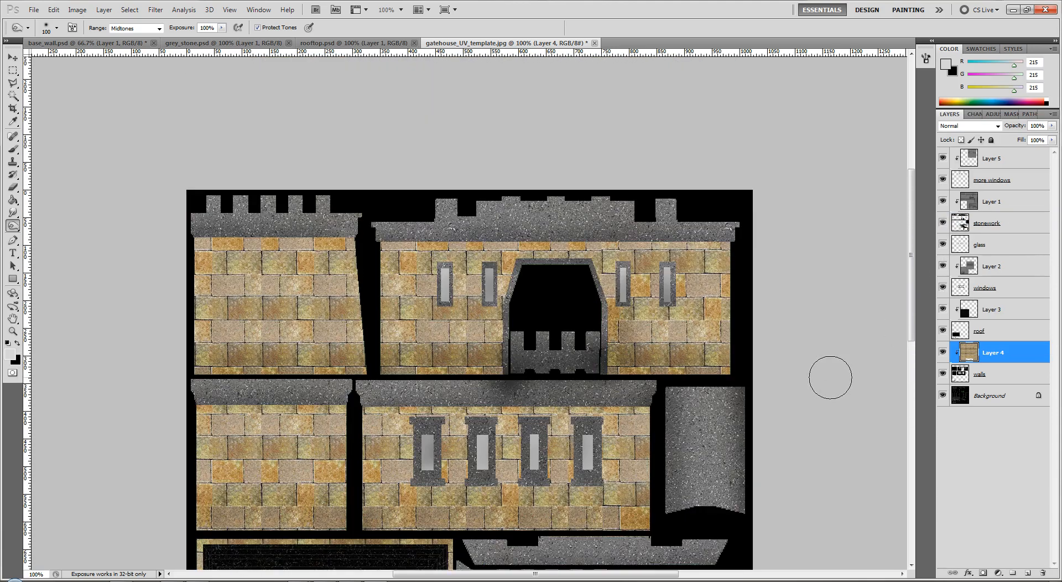
scroll(831, 377, "down", 6)
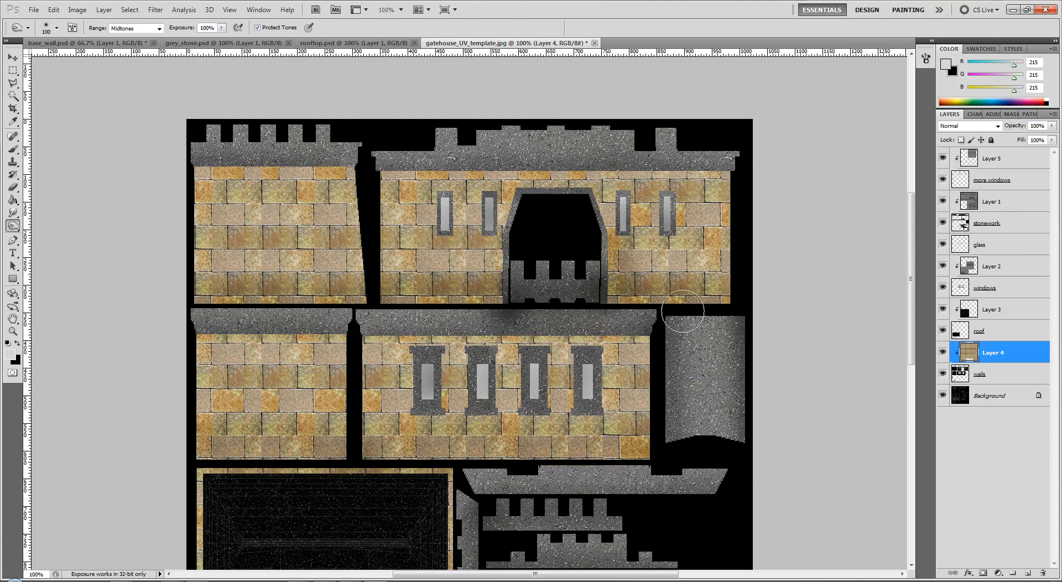
Select a single pixel row across the narrow windows beside the gate arch and erase along it on Layer 5.
left_click(12, 74)
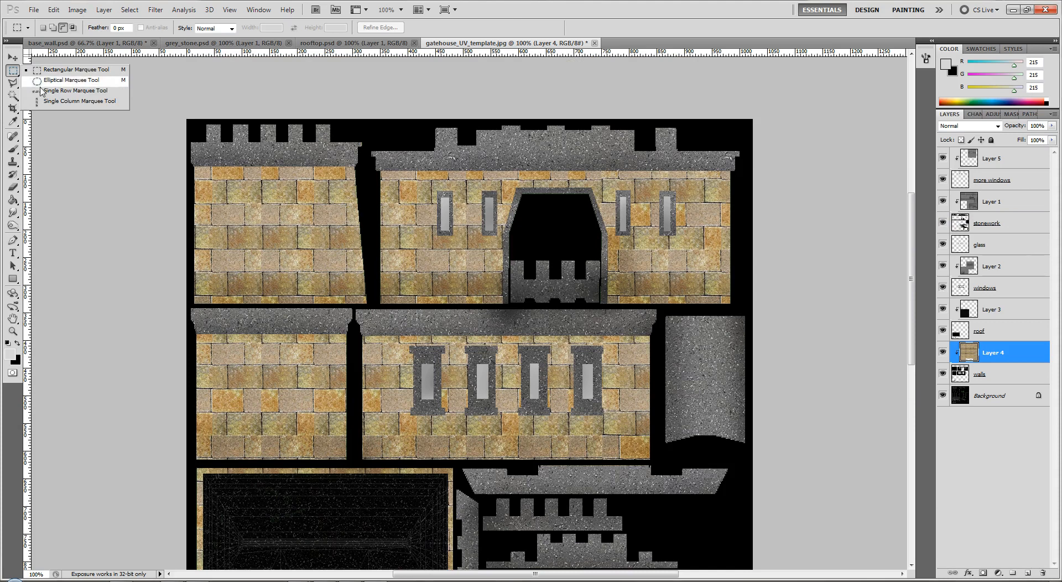
left_click(58, 90)
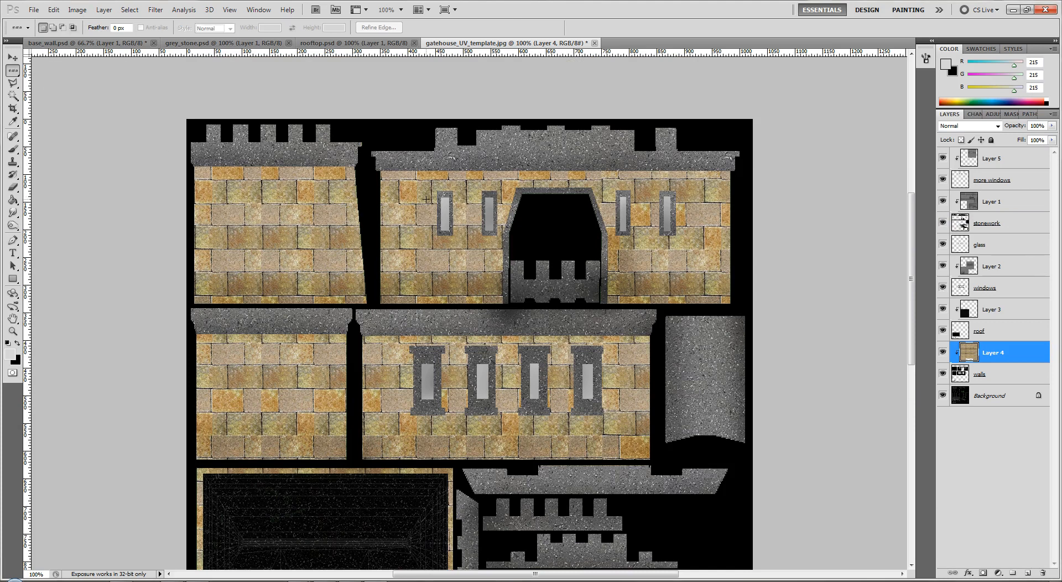
left_click_drag(427, 199, 428, 198)
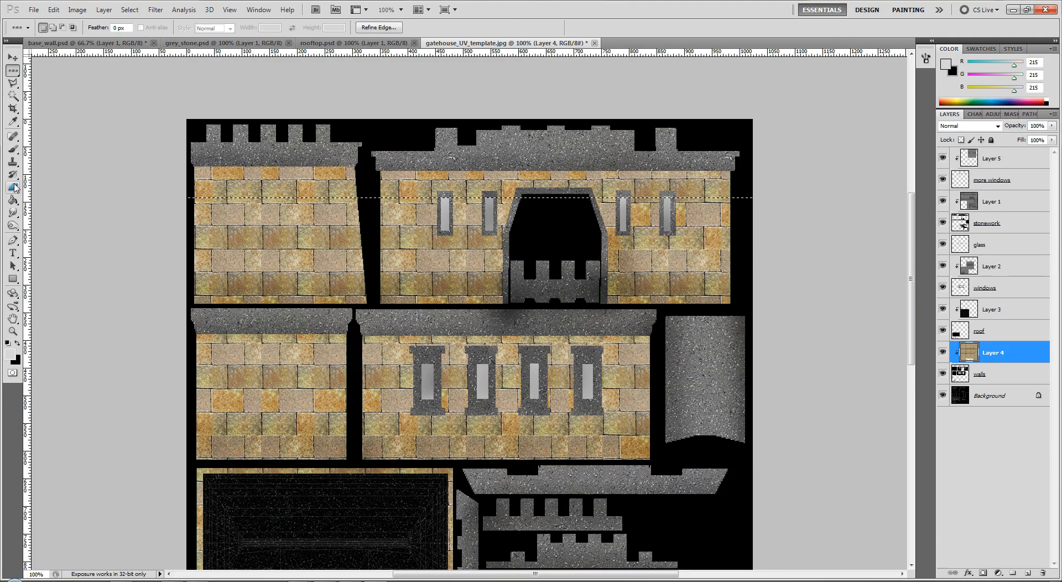
left_click(13, 187)
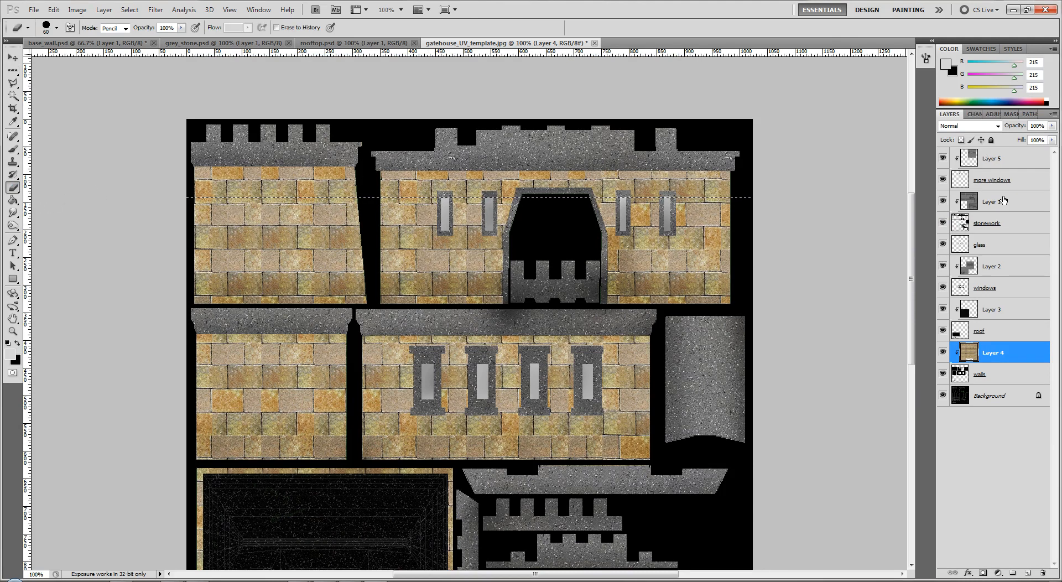
left_click(1019, 161)
left_click_drag(684, 204, 395, 199)
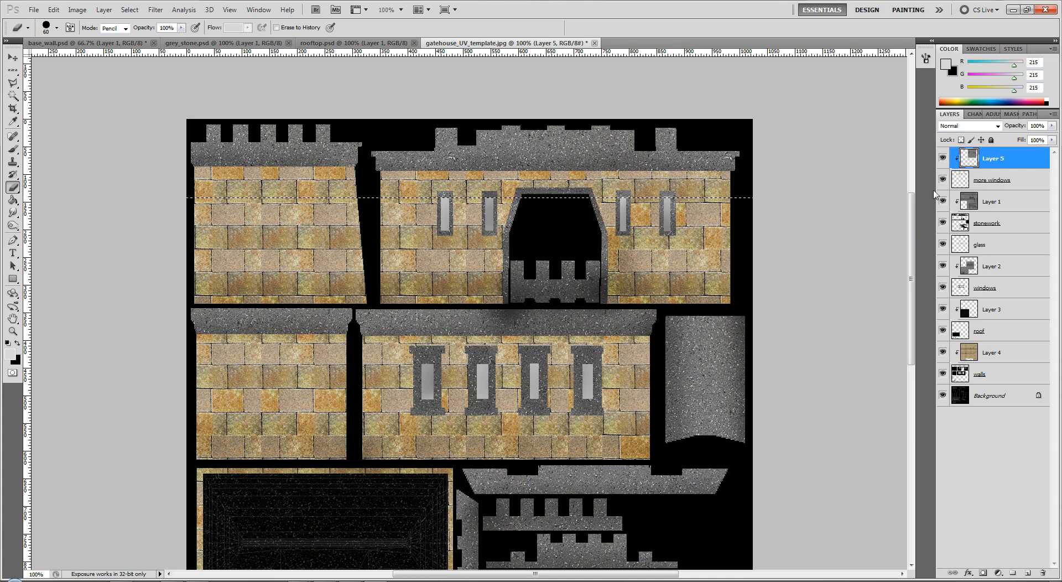
Erase a single pixel row across the upper frames of the four lower windows on Layer 2, clear the selection and reselect Layer 5.
left_click(12, 71)
left_click(427, 259)
left_click_drag(404, 357, 405, 354)
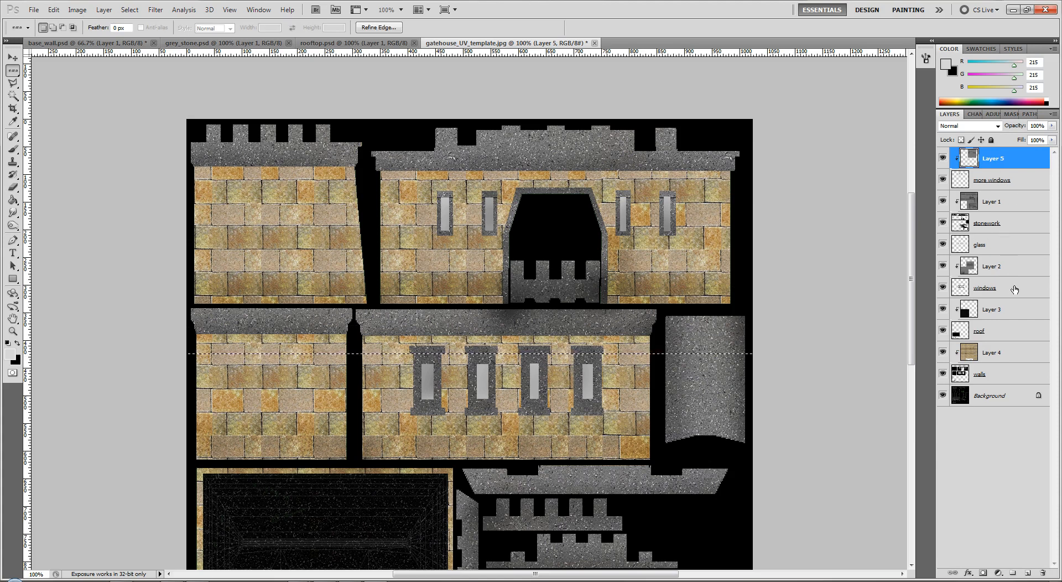
left_click(1016, 268)
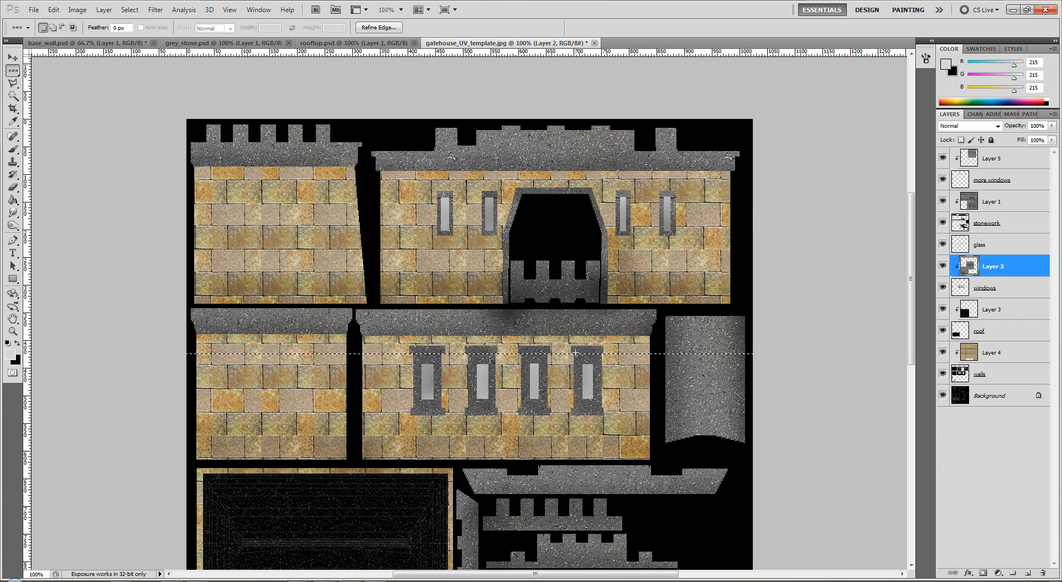
key("e")
key("ctrl+d")
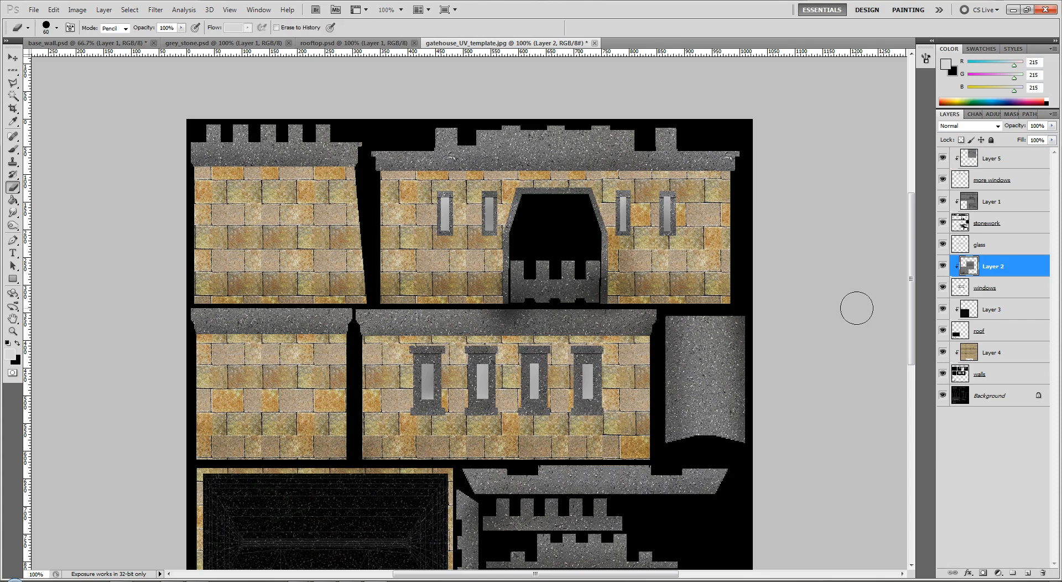
left_click(1016, 162)
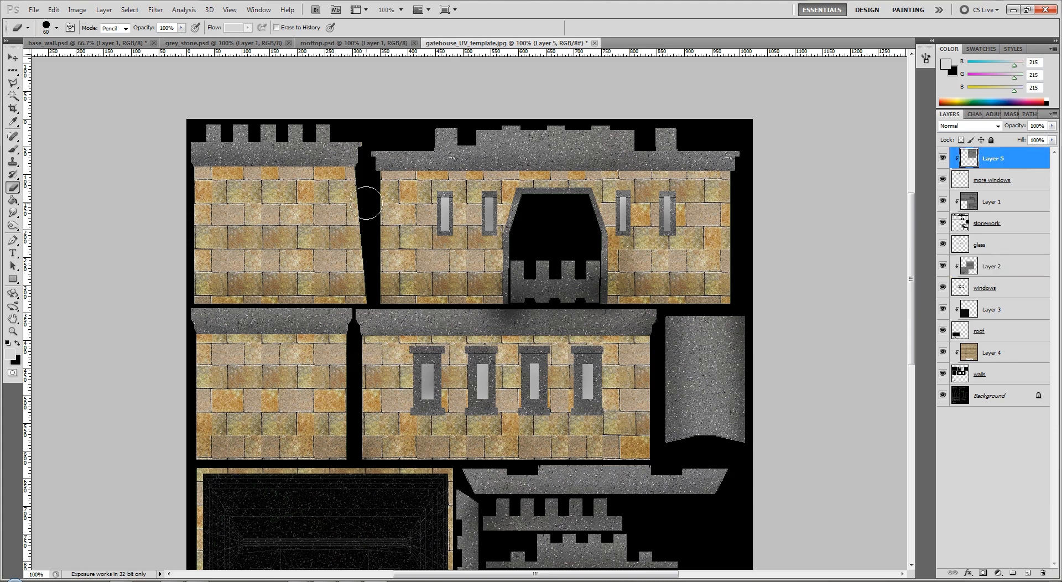
Save the layered document as gatehouse_base_texture in Photoshop PSD format in the gatehouse1 folder.
key("ctrl+shift+s")
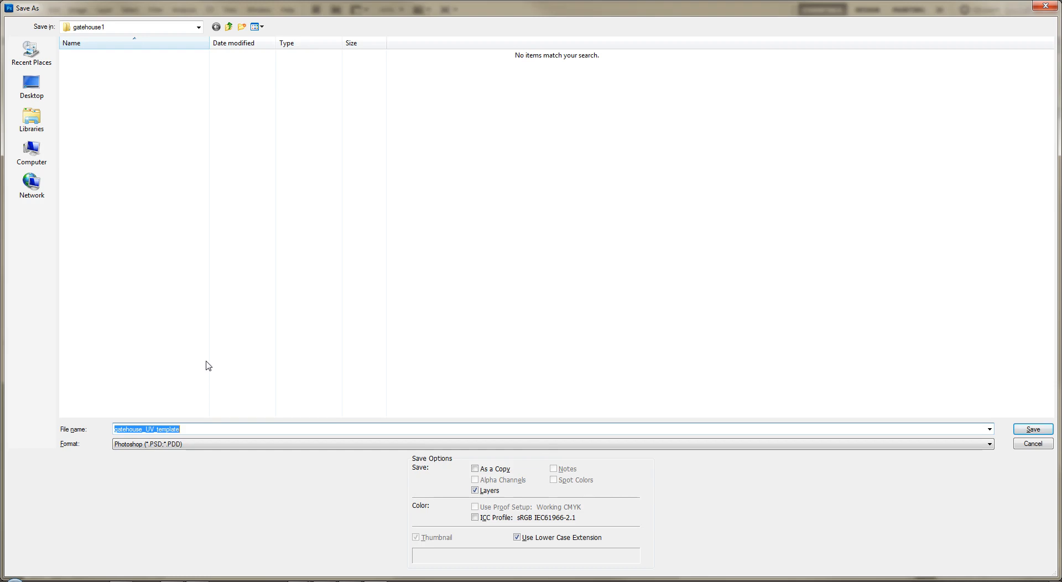
type("gatehouse")
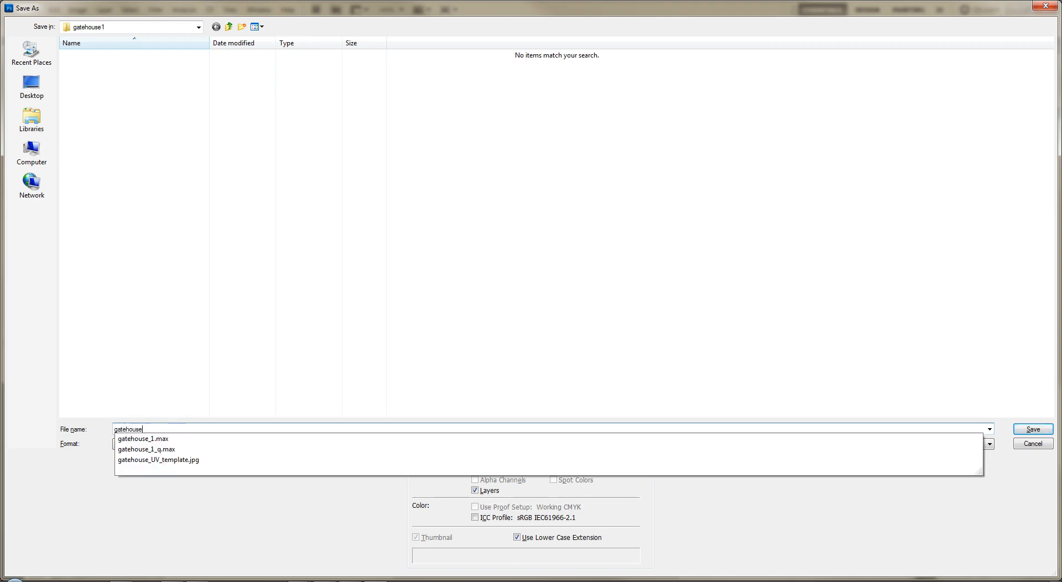
type("_base_tex")
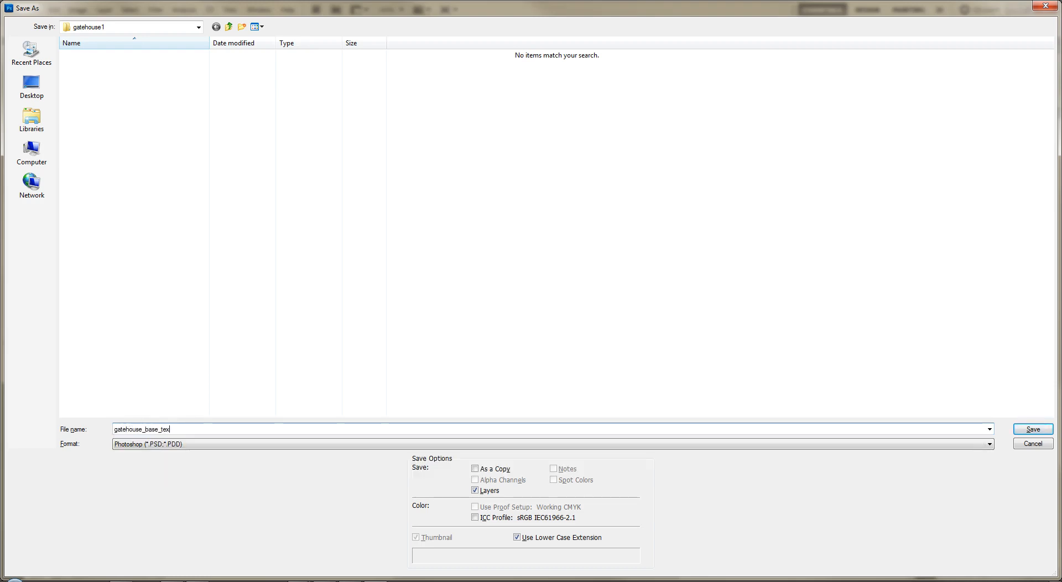
key("Return")
key("Return")
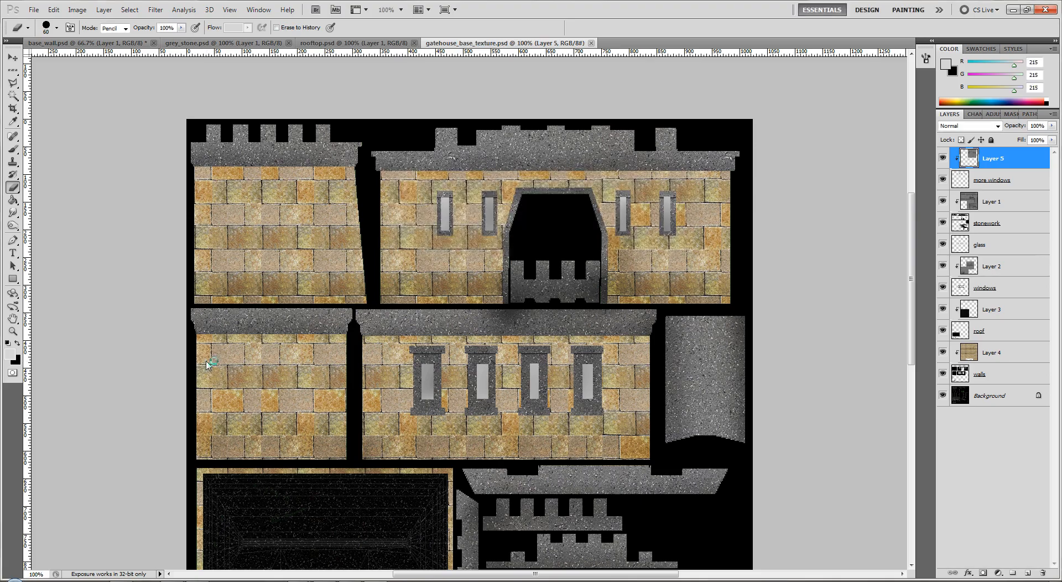
Save a Targa copy of the texture as gatehouse_diffuse_base.tga in the gatehouse1 folder at 24 bits/pixel.
key("ctrl+shift+s")
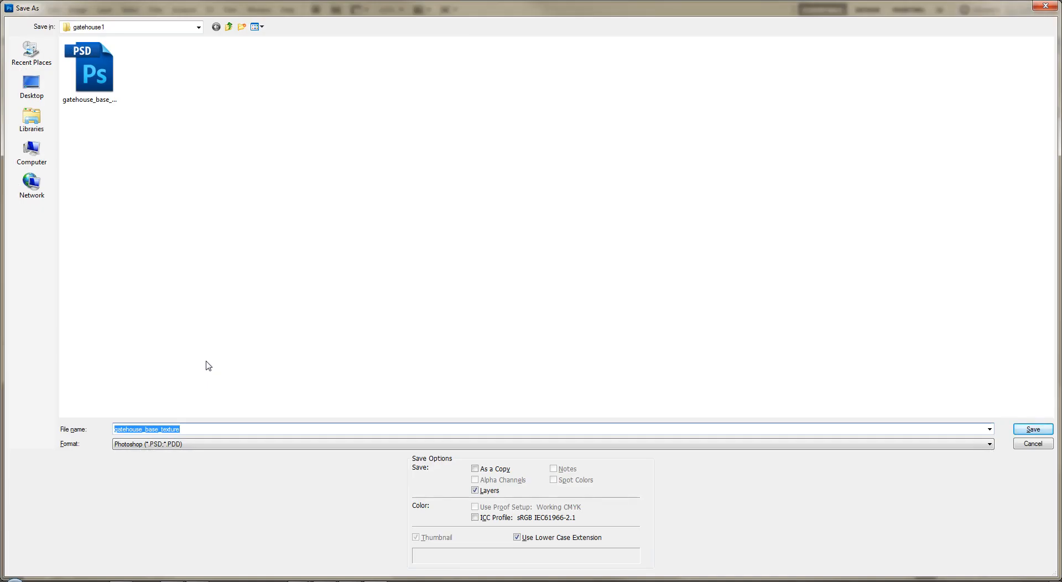
key("End")
key("ctrl+shift+Left")
key("ctrl+shift+Left")
type("d")
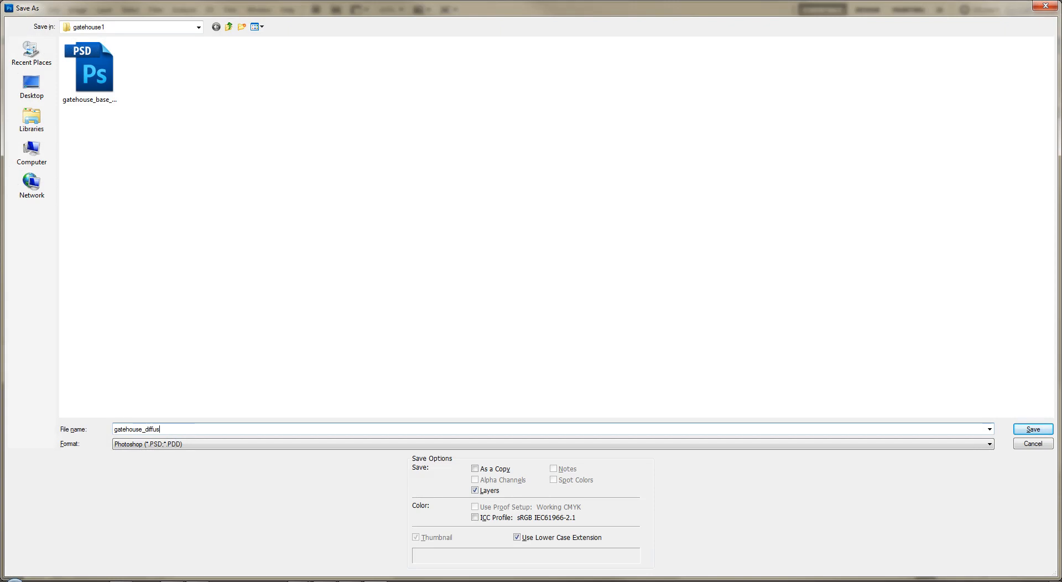
type("iffuse_base")
key("Tab")
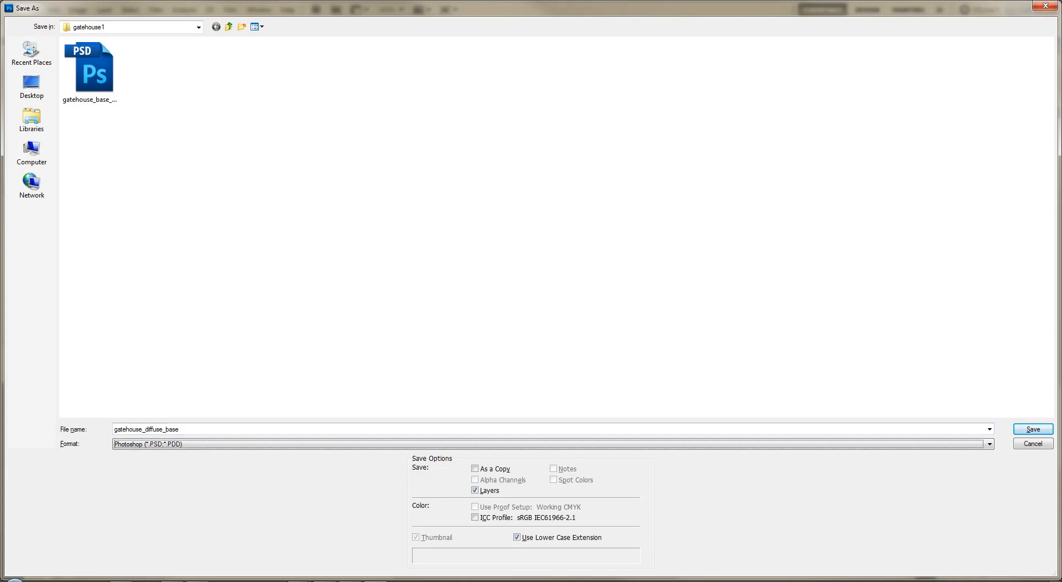
key("t")
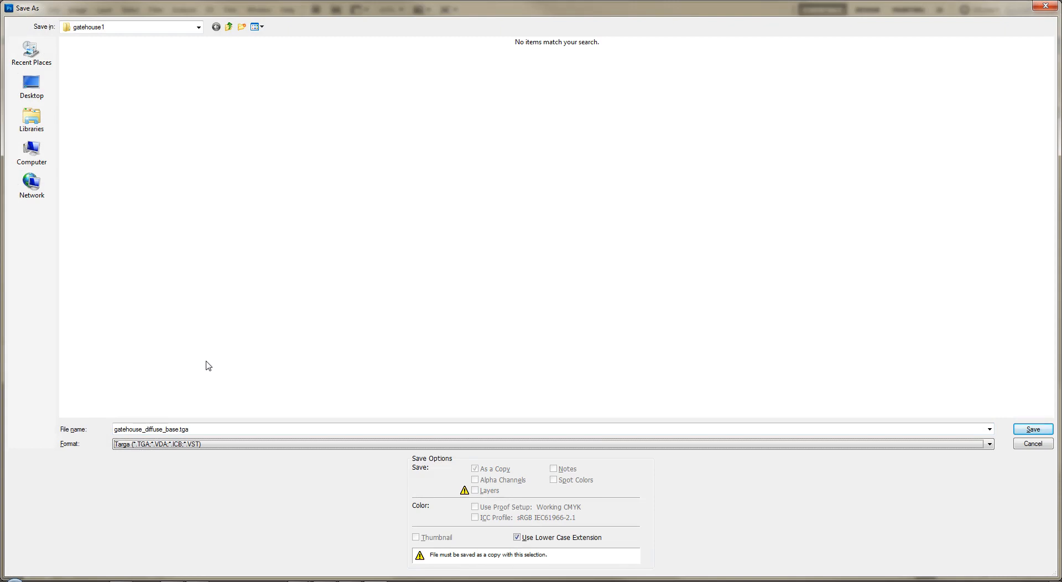
key("Return")
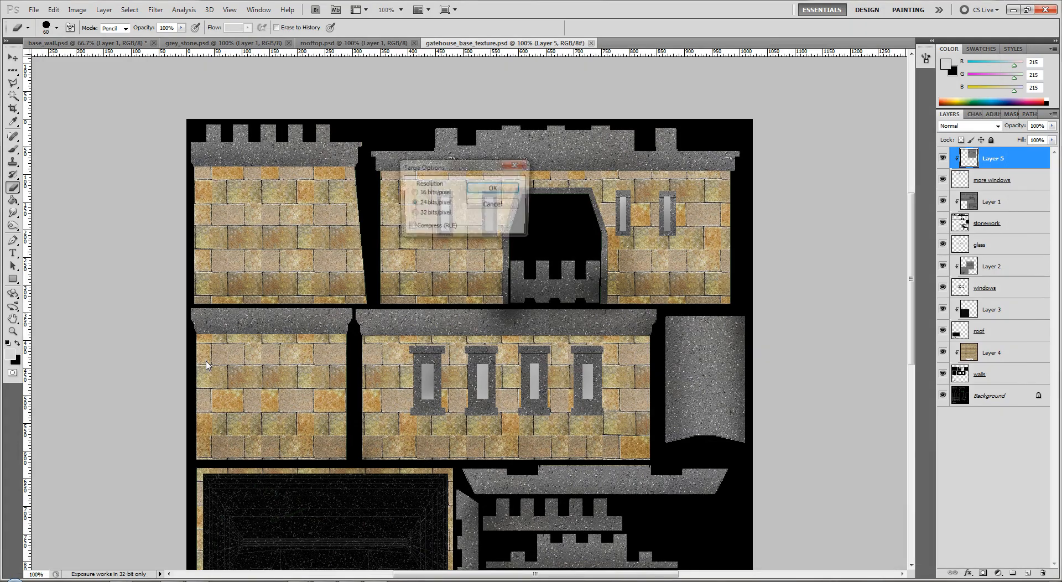
key("Return")
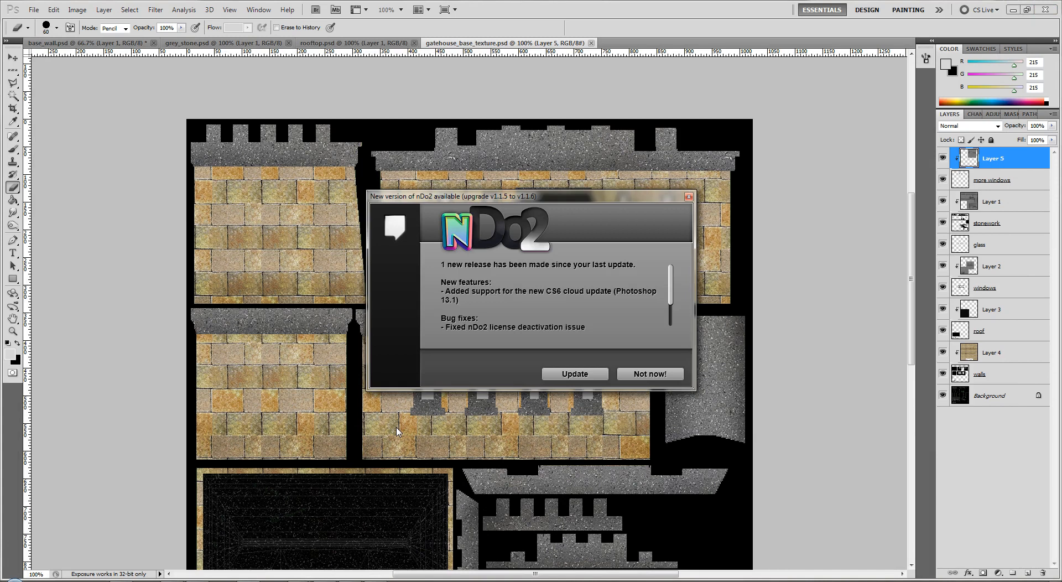
Decline the nDo2 update and convert the active document into a normal map with the Sharp Brick preset.
left_click(648, 374)
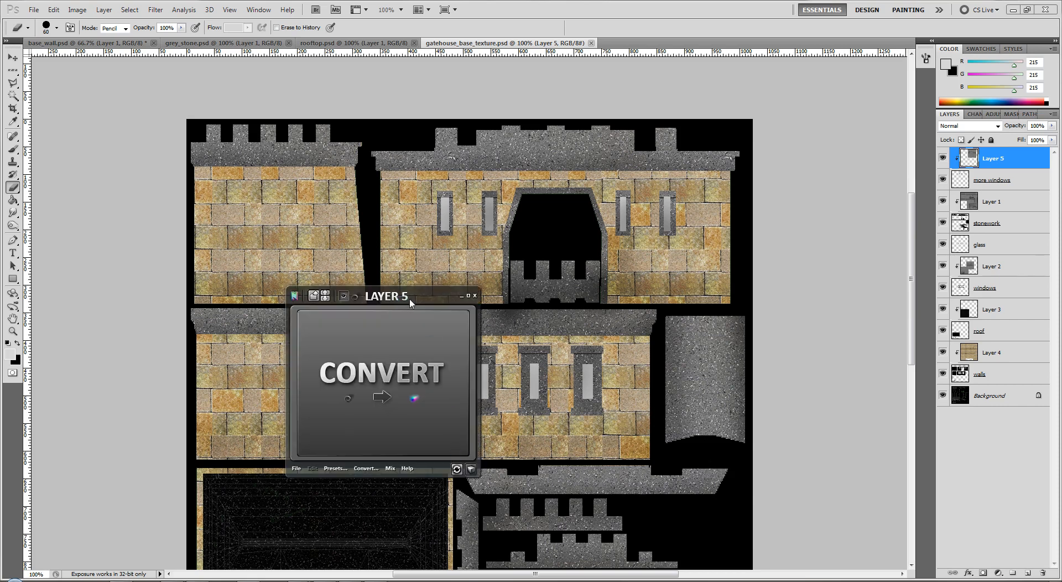
left_click_drag(410, 302, 177, 157)
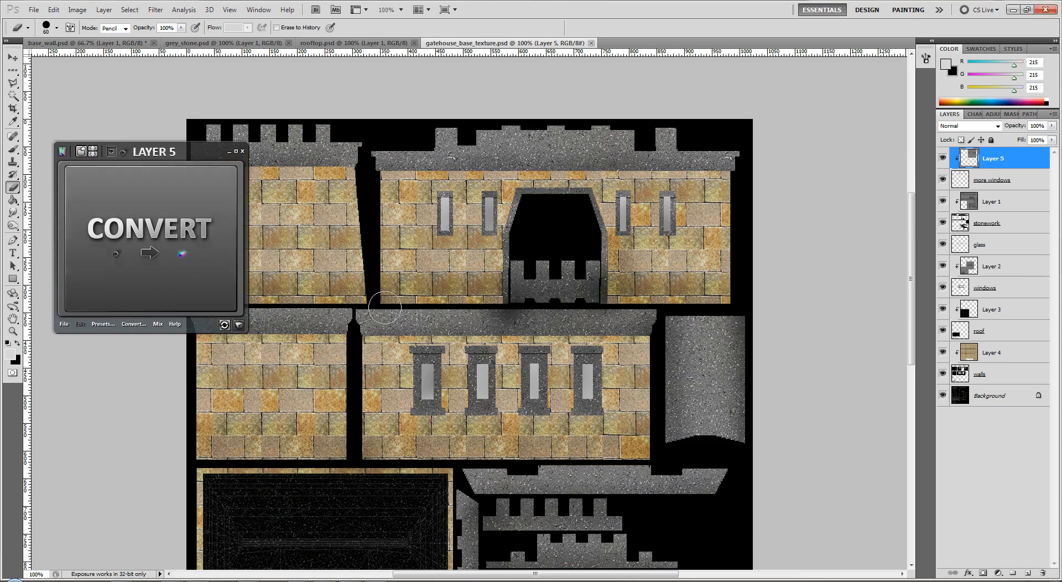
left_click(109, 327)
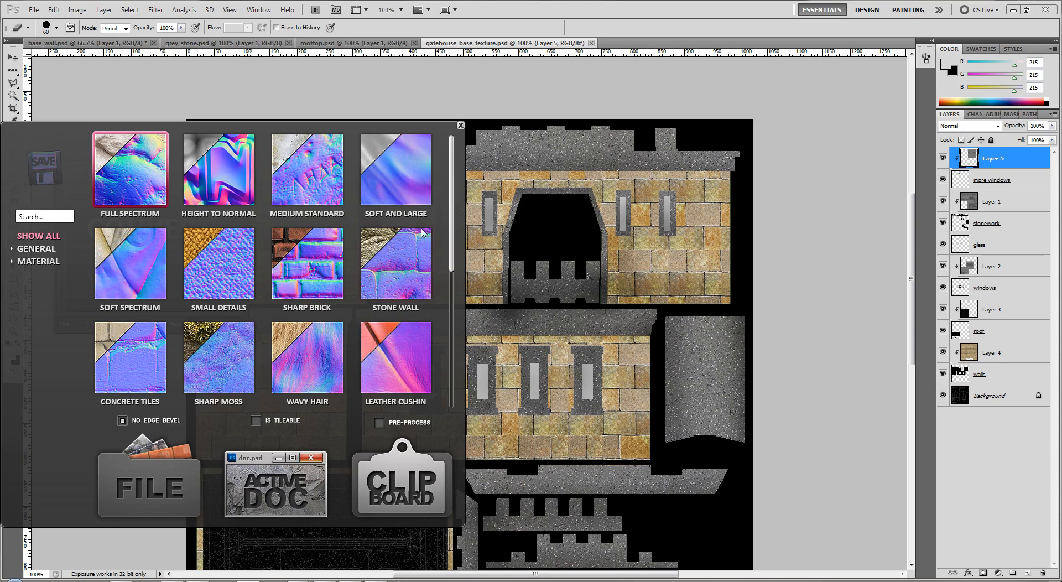
left_click(312, 286)
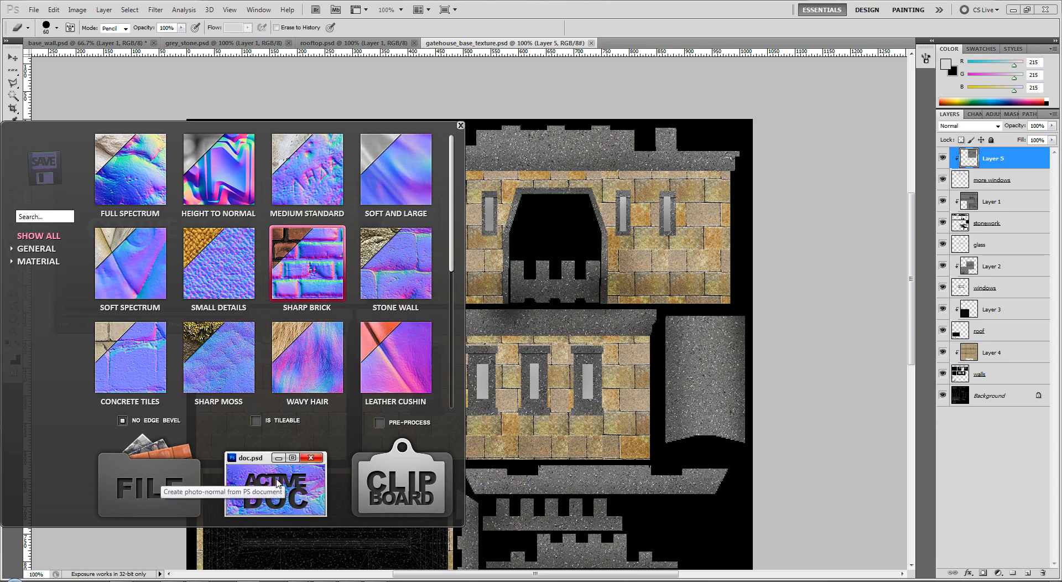
left_click(278, 483)
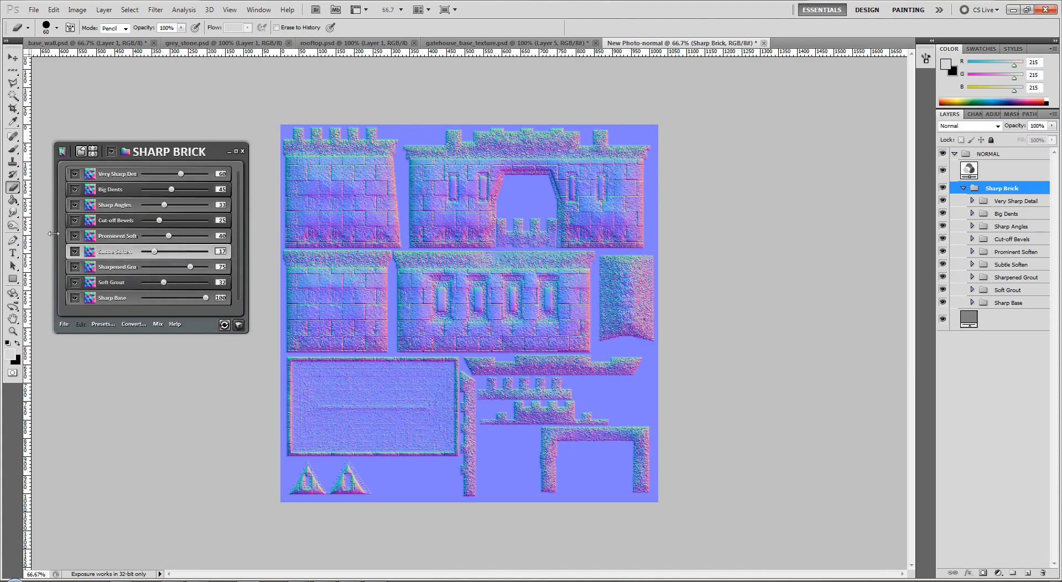
Set Sharp Brick opacities: Very Sharp Detail 73, Big Dents 69, Sharp Angles 79, Prominent Soften 61, Subtle Soften 37, Sharpened Grout 54, Soft Grout 48.
left_click_drag(181, 173, 188, 298)
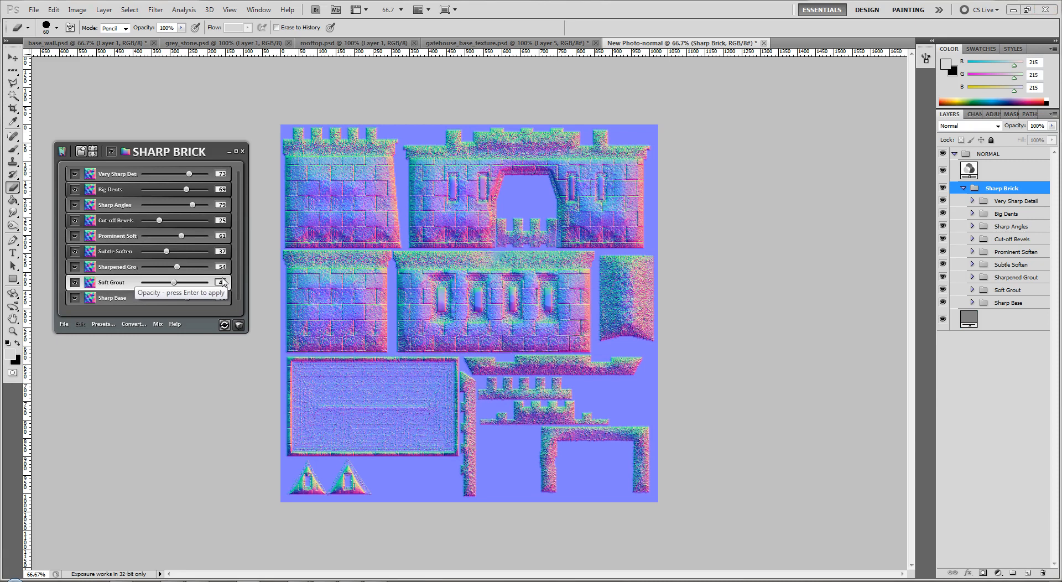
Save a Targa copy of the normal map as gatehouse_normal.tga in the gatehouse1 folder.
key("ctrl+shift+s")
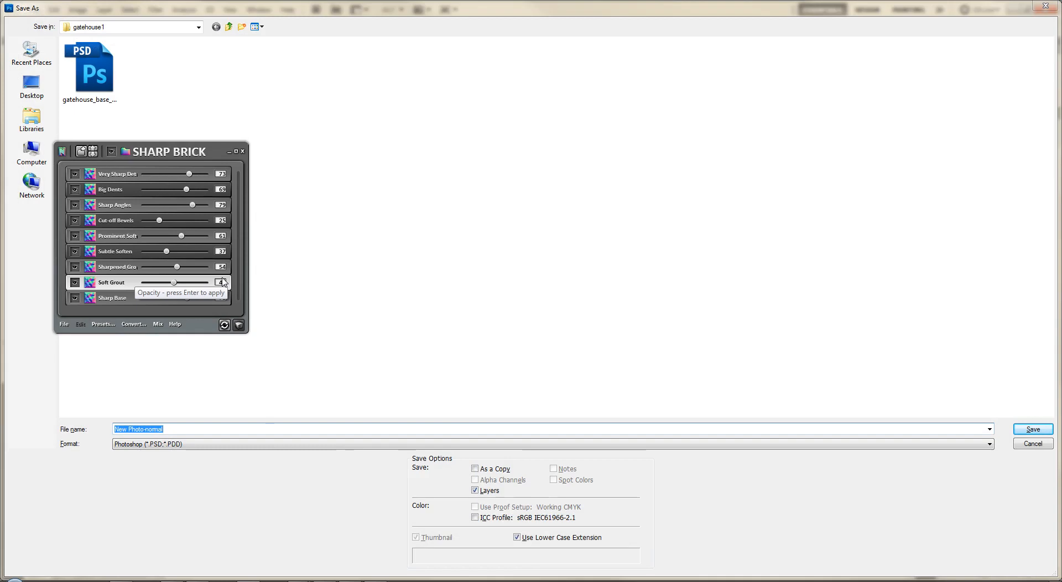
left_click(265, 429)
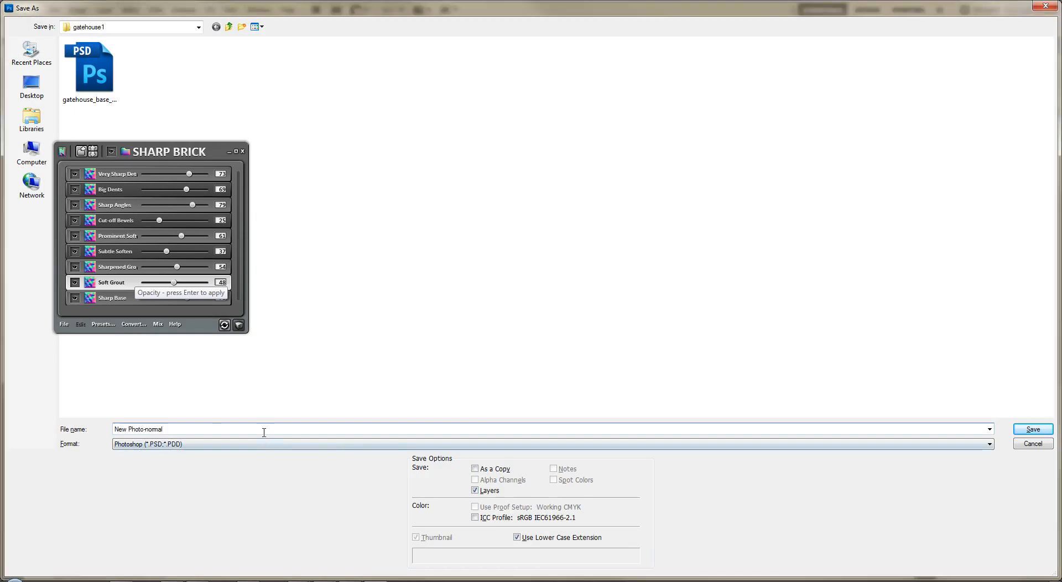
key("ctrl+a")
type("gatehouse_normal.tga")
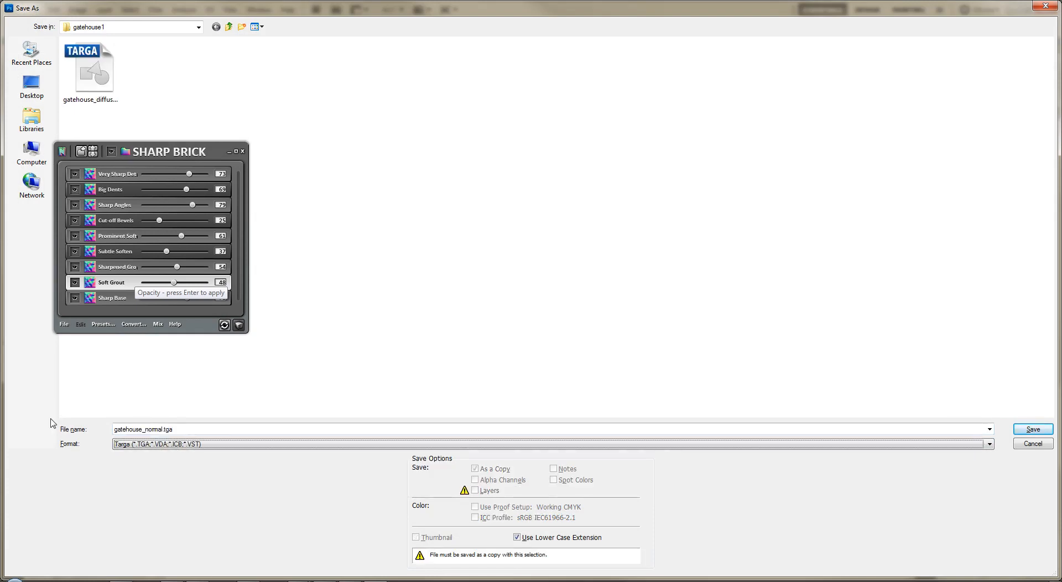
key("Return")
key("Return")
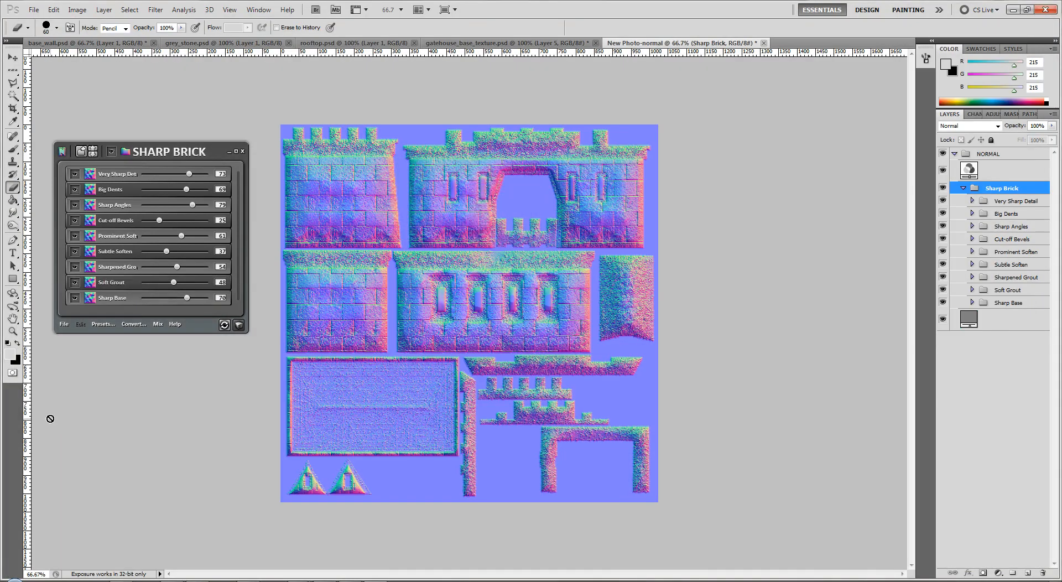
Generate a diffuse map from the active normal map document and save it as gatehouse_diffuse2 in Targa format in the gatehouse1 folder.
left_click(124, 325)
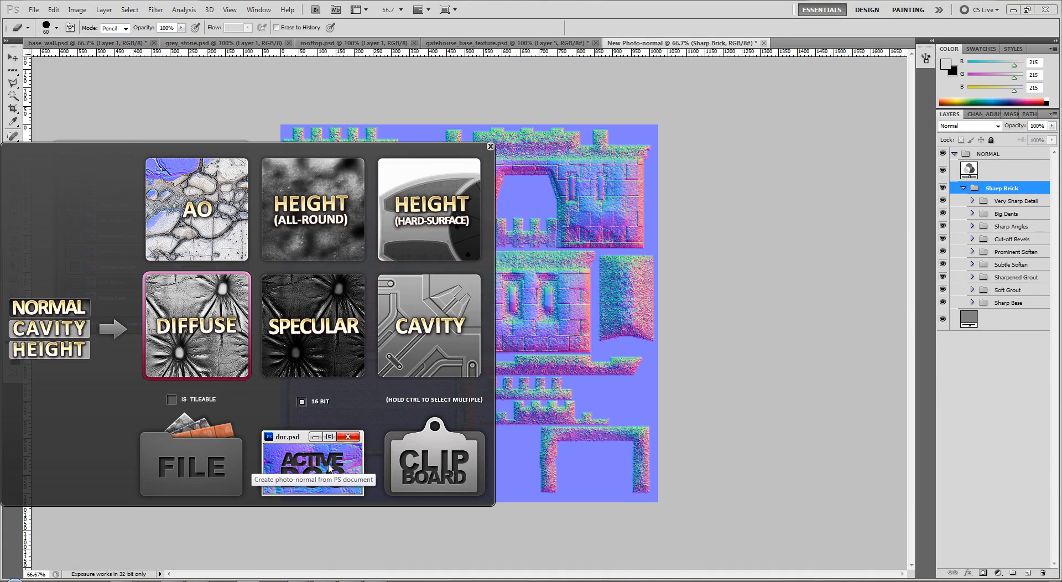
left_click(329, 467)
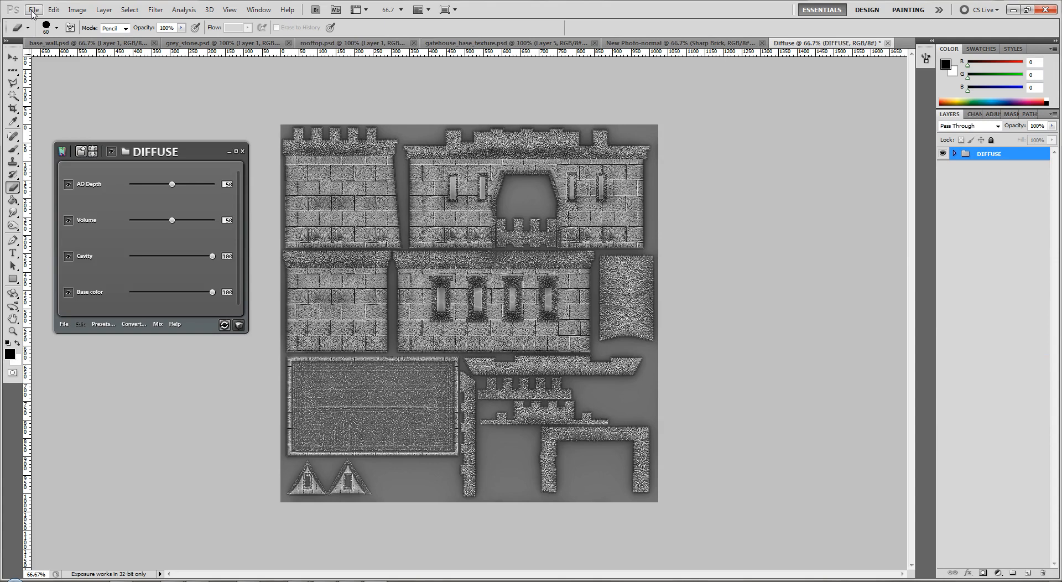
key("ctrl+shift+s")
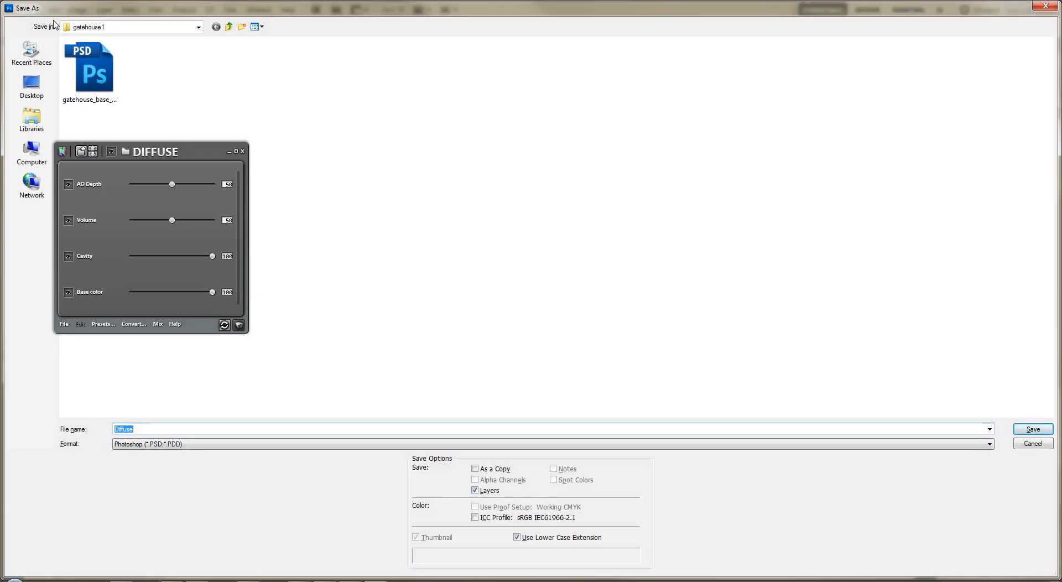
type("gatehous")
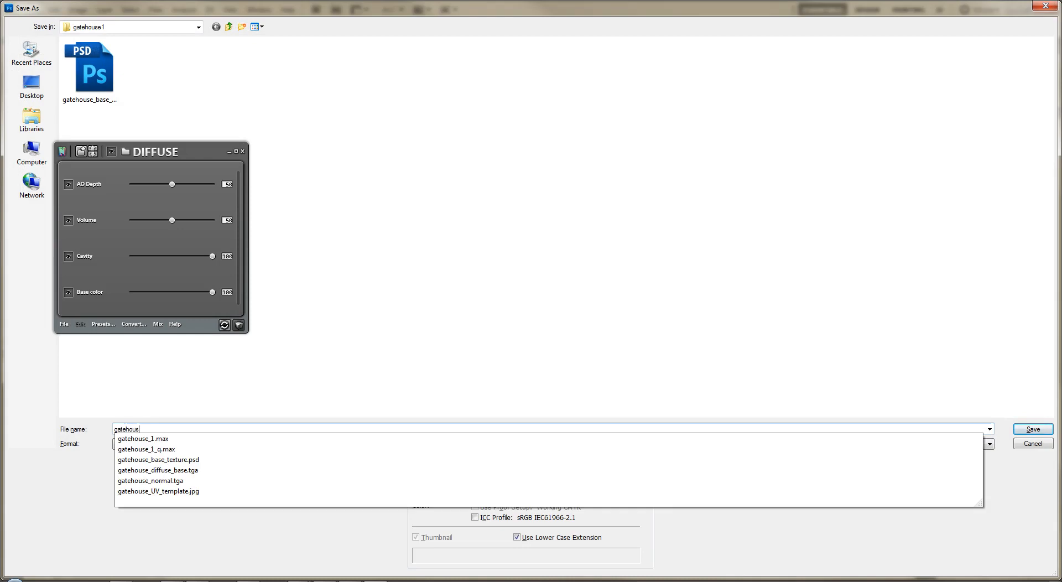
type("e_diffuse2")
key("Tab")
key("t")
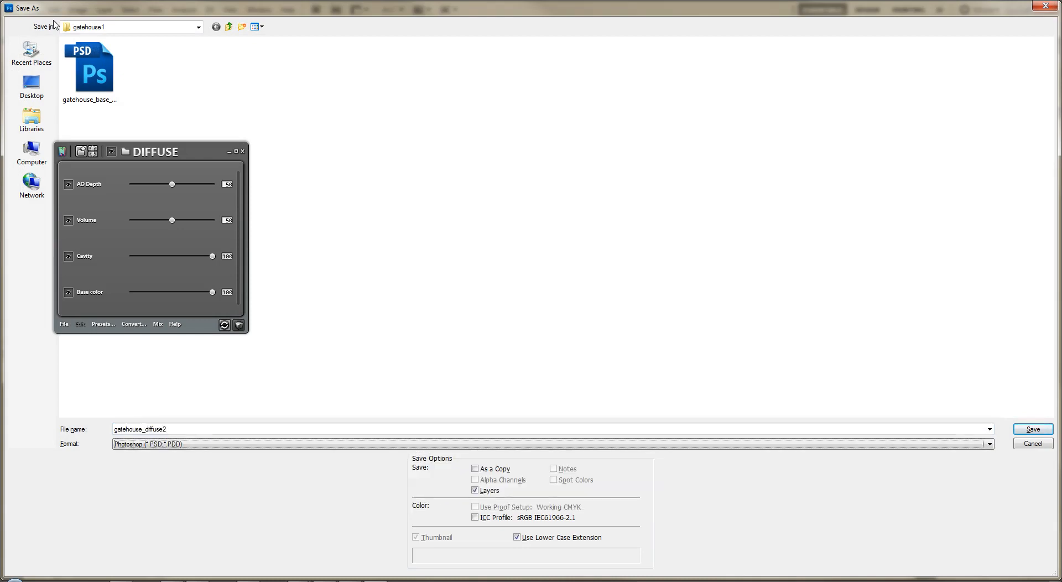
key("Return")
key("Return")
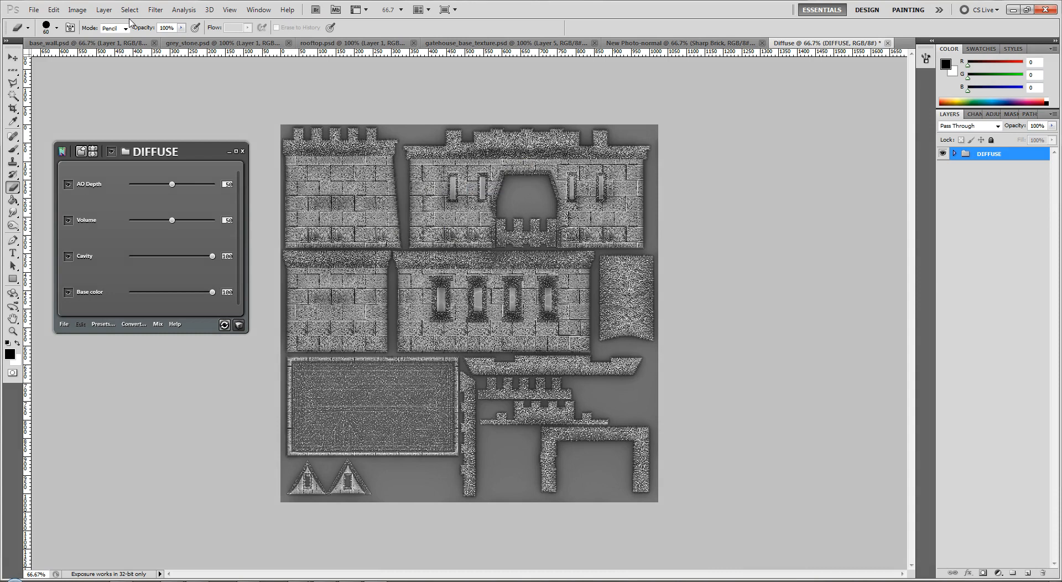
Flatten the Diffuse document and copy its whole image into gatehouse_base_texture.psd as a new top layer.
left_click(99, 10)
left_click(175, 371)
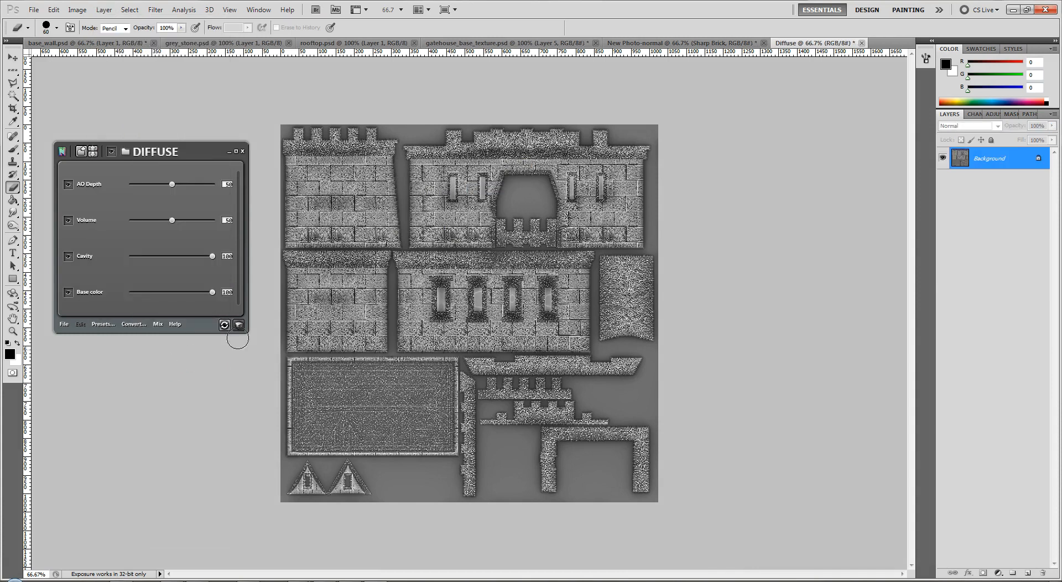
key("ctrl+a")
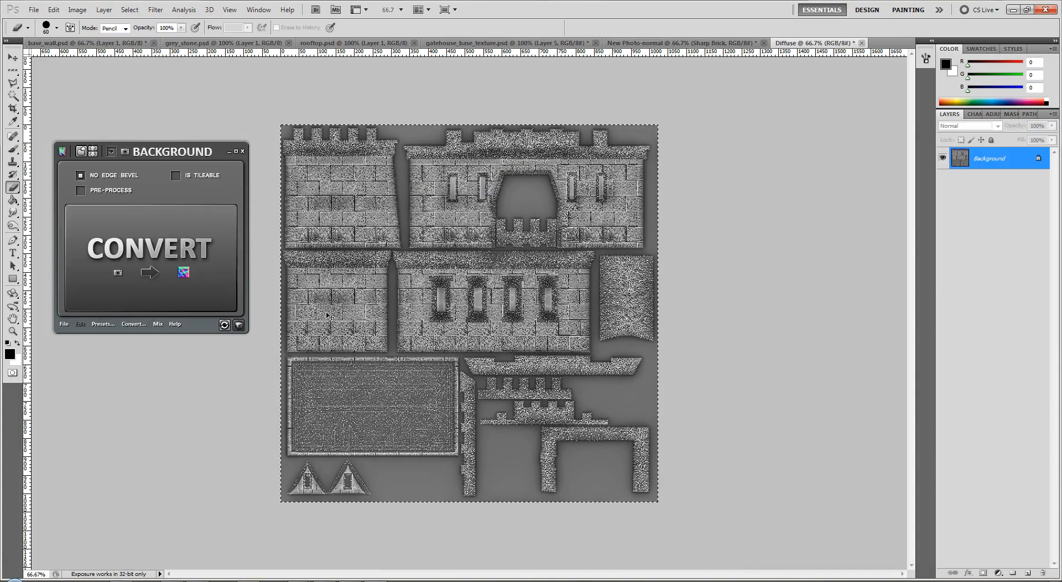
left_click(127, 43)
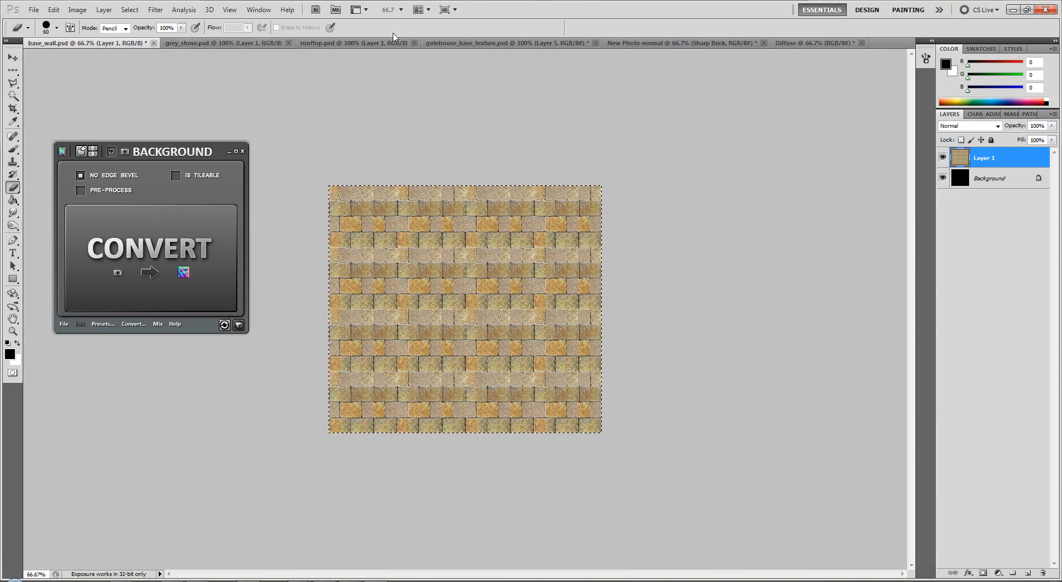
left_click(467, 43)
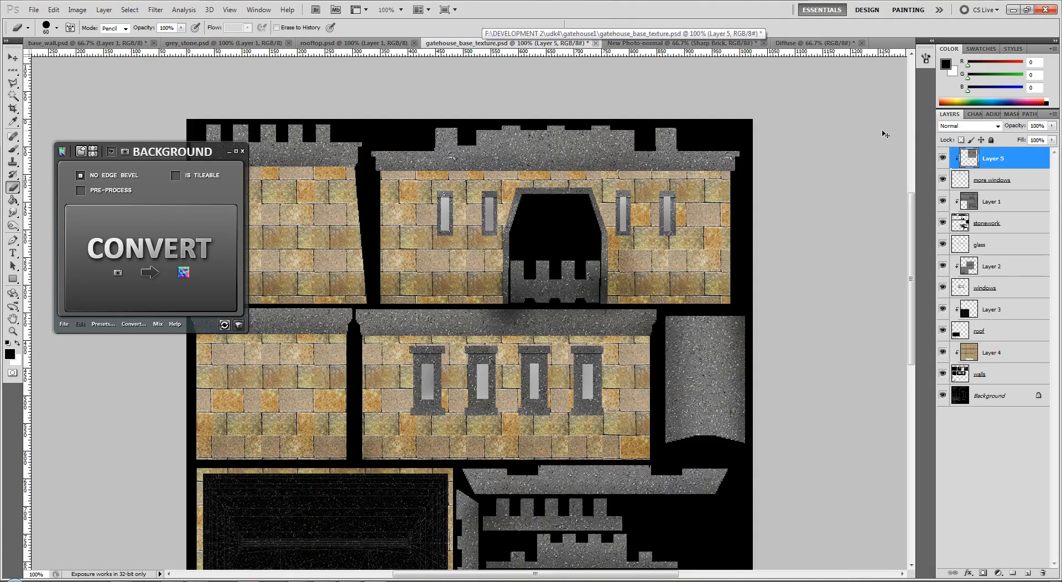
key("ctrl+v")
Set the pasted diffuse layer's blend mode to Multiply and hide the layer.
left_click(992, 130)
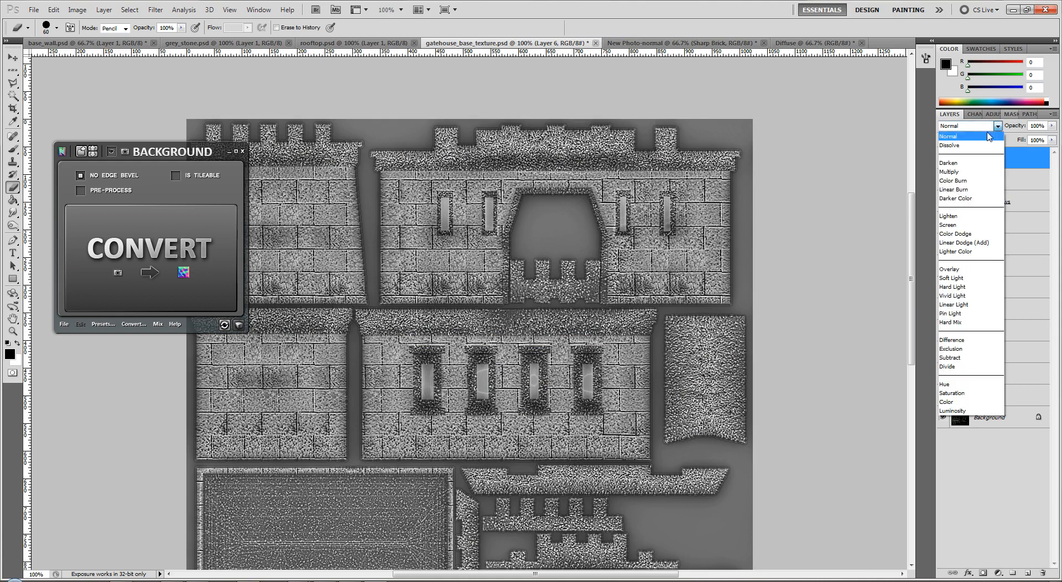
left_click(972, 172)
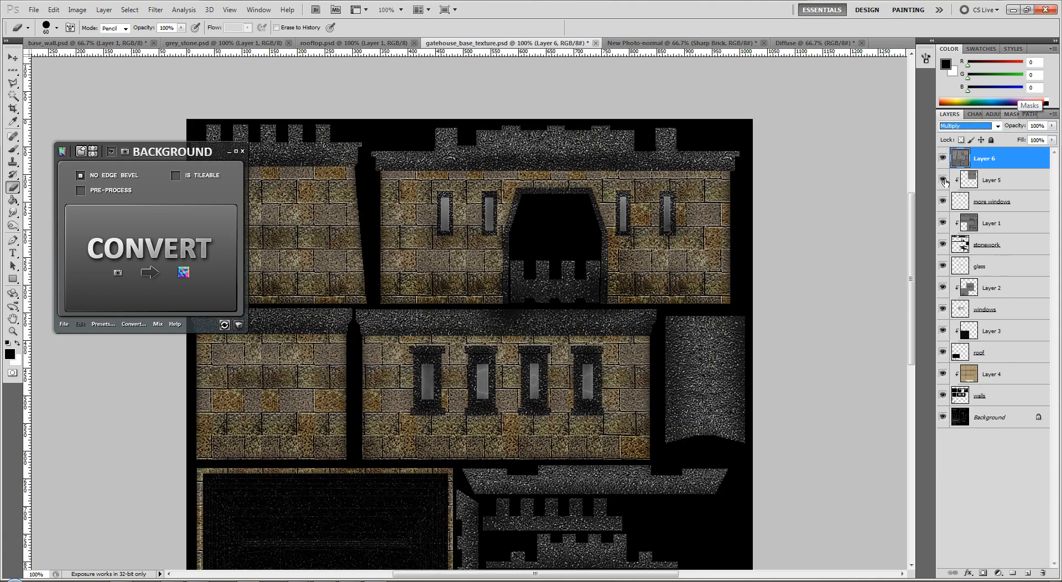
left_click(943, 158)
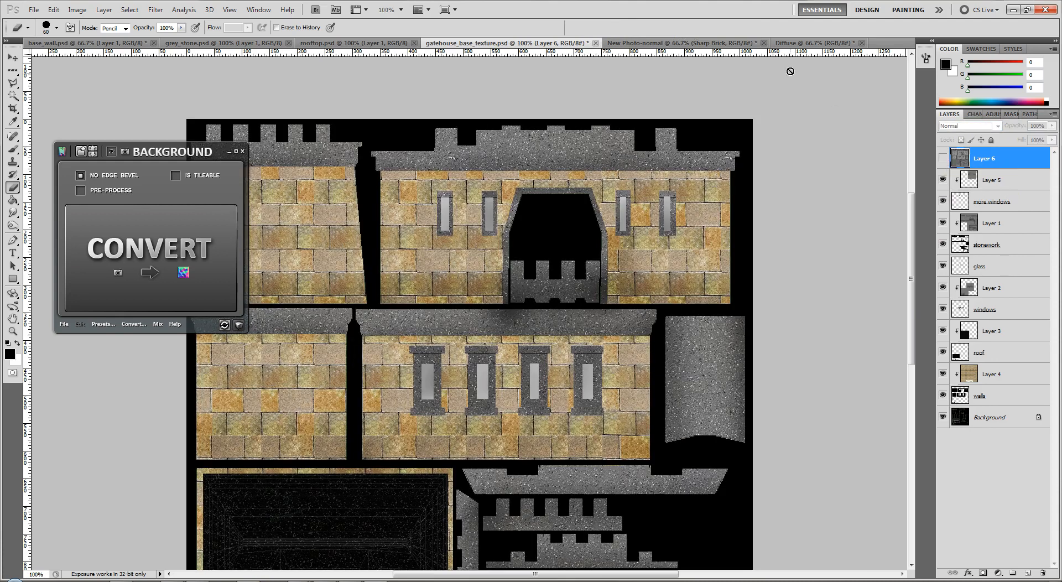
Close the Diffuse document without saving its changes.
left_click(825, 43)
left_click(862, 44)
key("n")
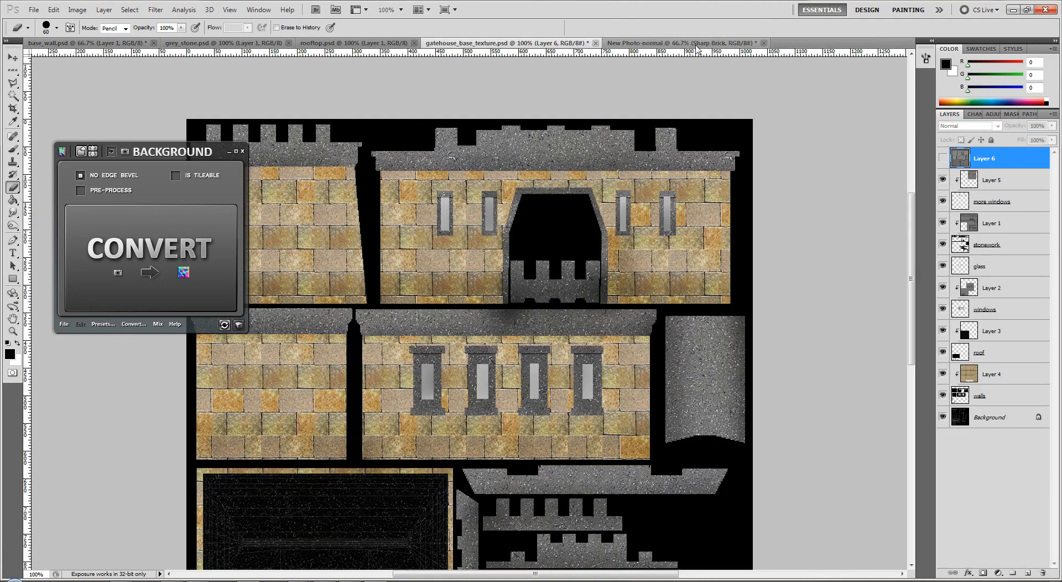
Generate AO and Specular maps together from the New Photo-normal document with nDo2's conversion.
left_click(698, 44)
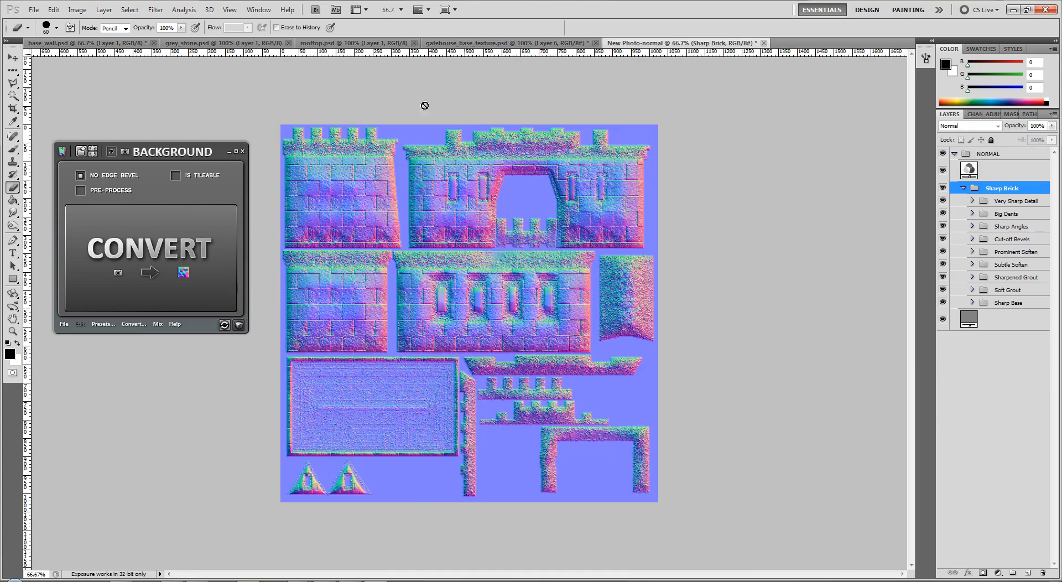
left_click(133, 325)
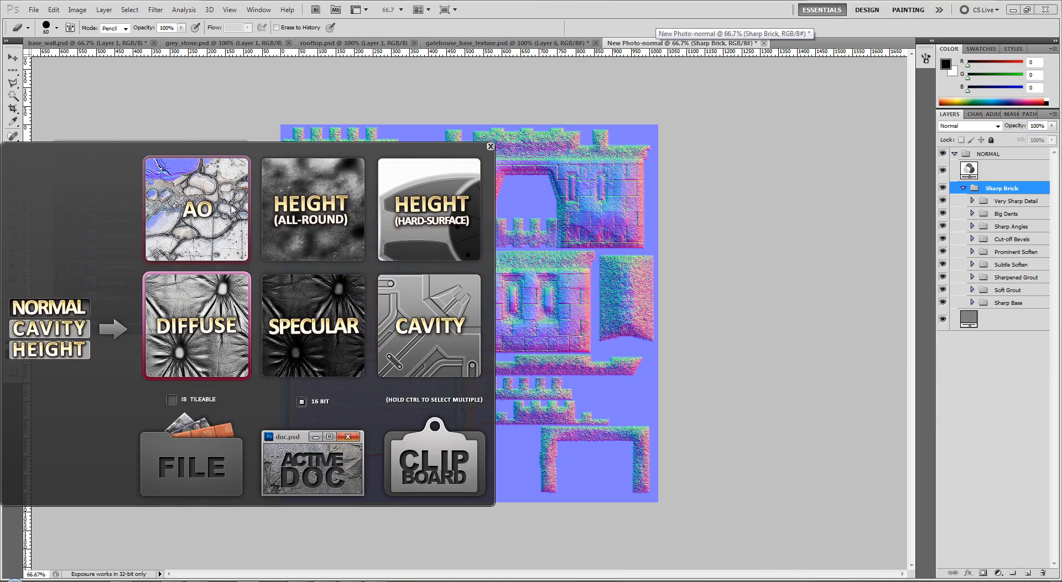
left_click(214, 215)
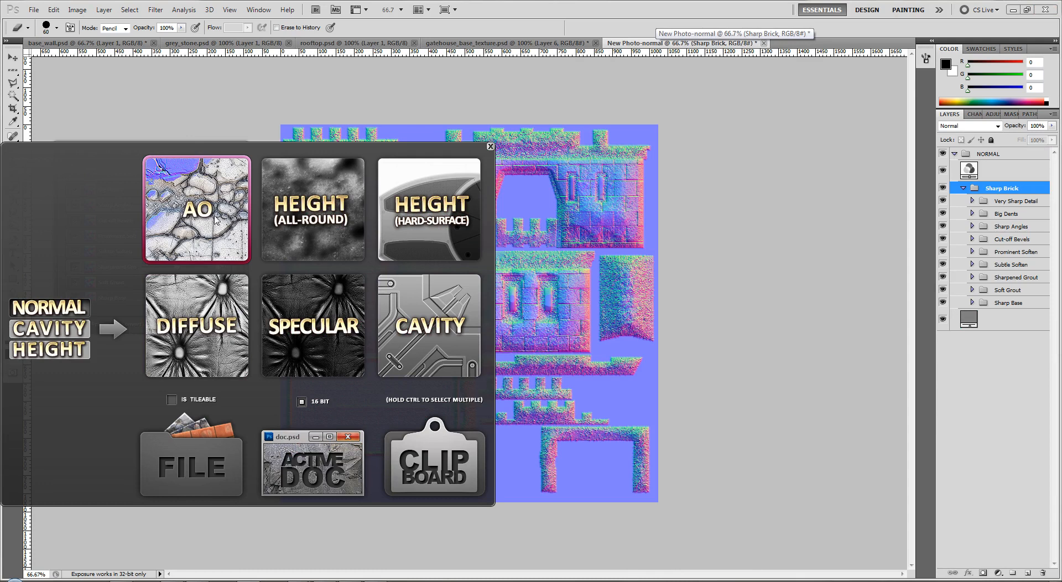
left_click(312, 324, "ctrl")
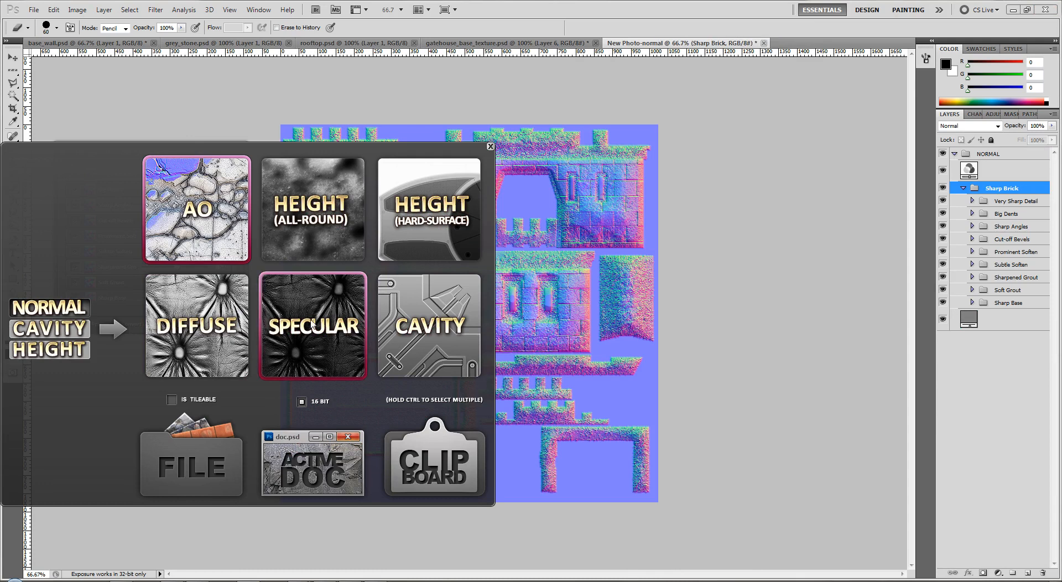
left_click(297, 462)
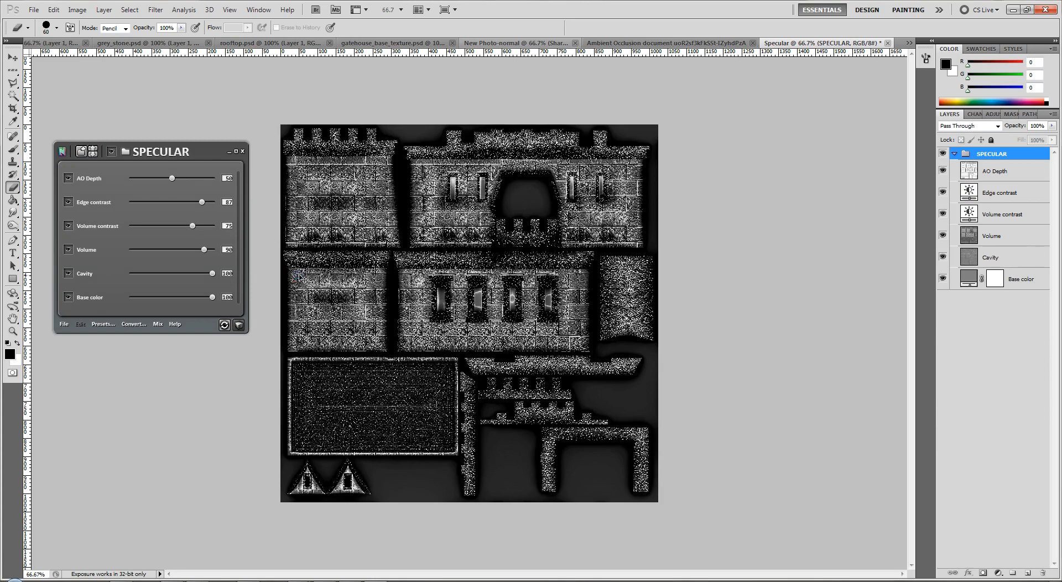
Save the specular map as gatehouse_specular in Targa format in the gatehouse1 folder and close its document without saving changes.
key("ctrl+shift+s")
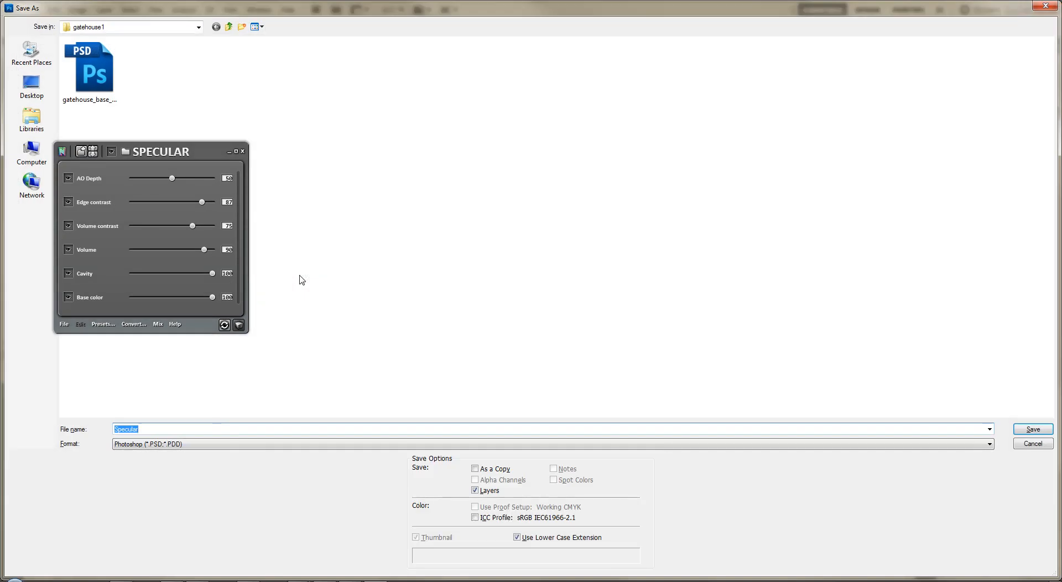
left_click(226, 429)
double_click(226, 429)
type("gate")
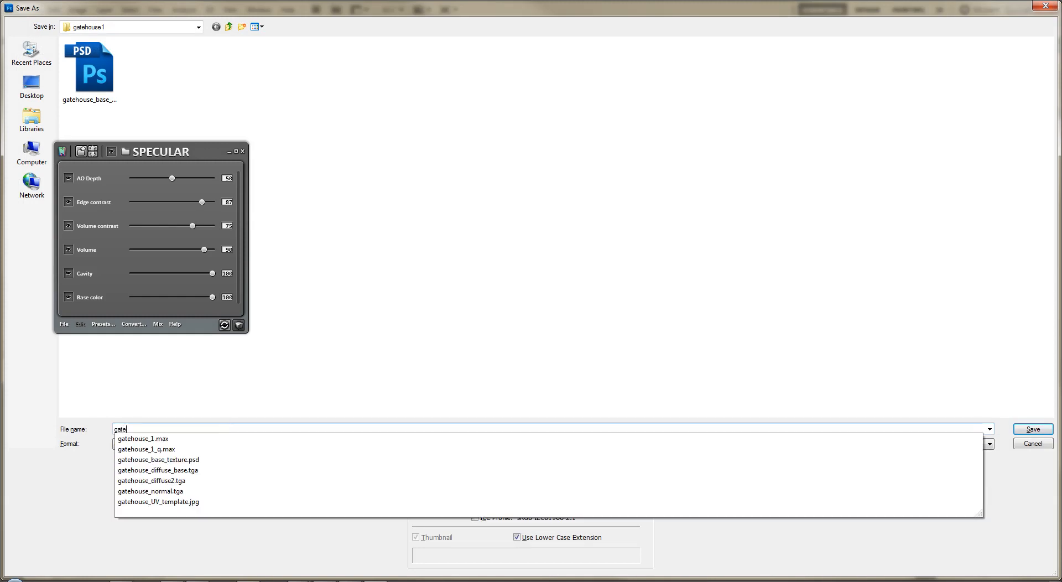
type("house_sp")
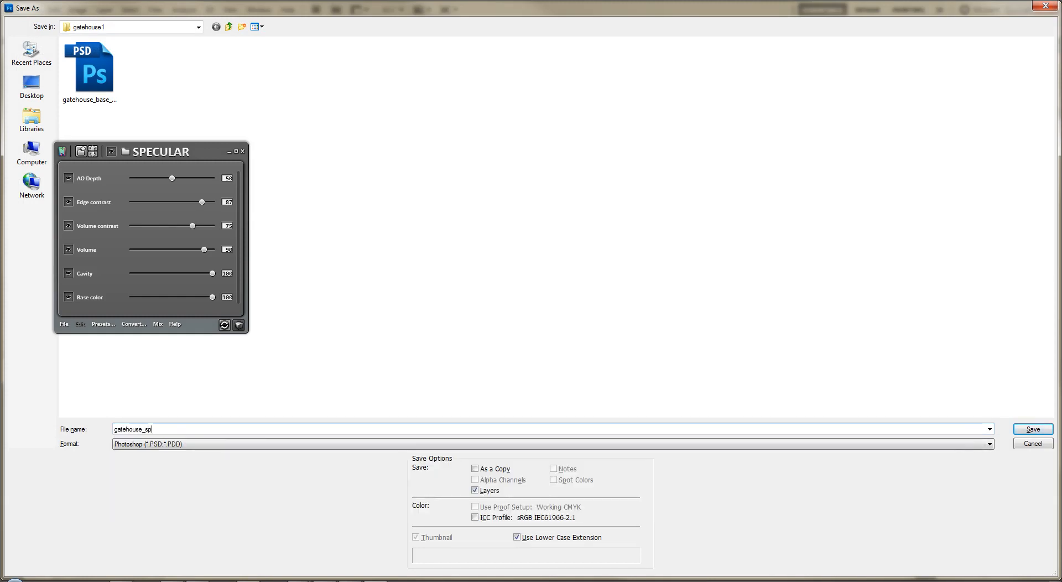
type("ecular")
key("Tab")
key("t")
key("Return")
key("Return")
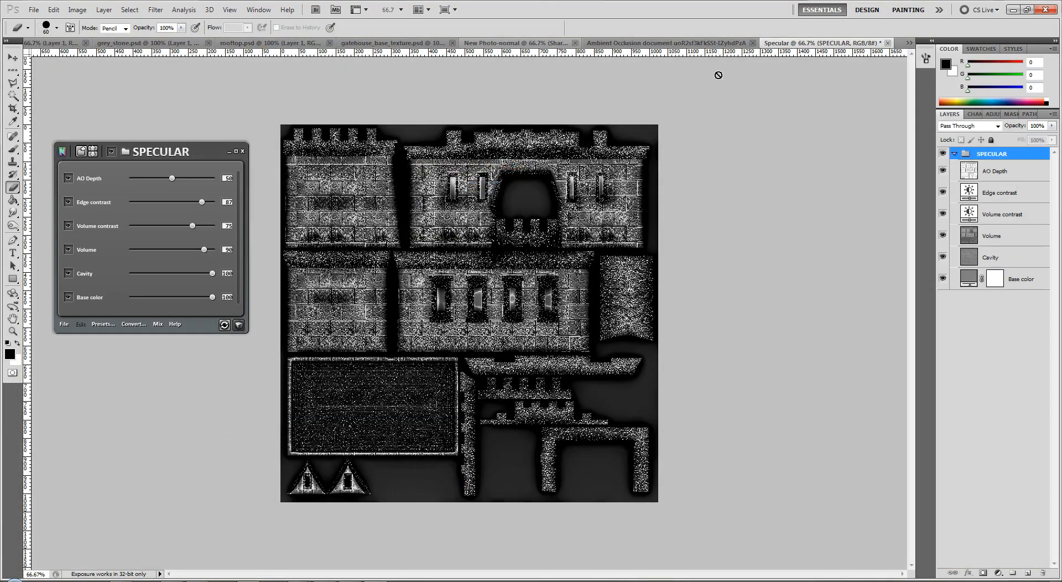
left_click(887, 44)
key("n")
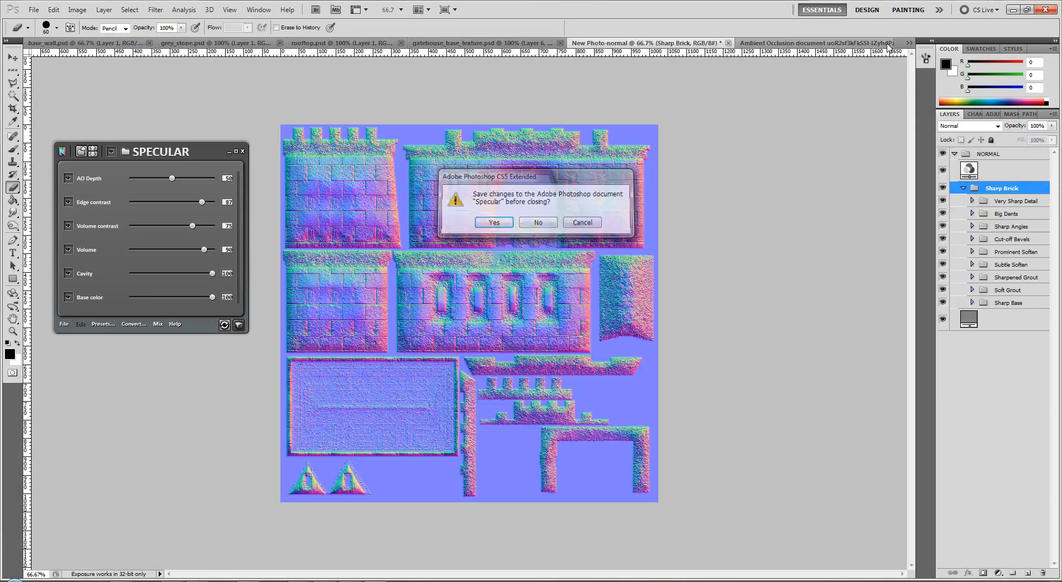
Save the ambient occlusion document as gatehouse_ambient in Targa format in the gatehouse1 folder.
left_click(793, 44)
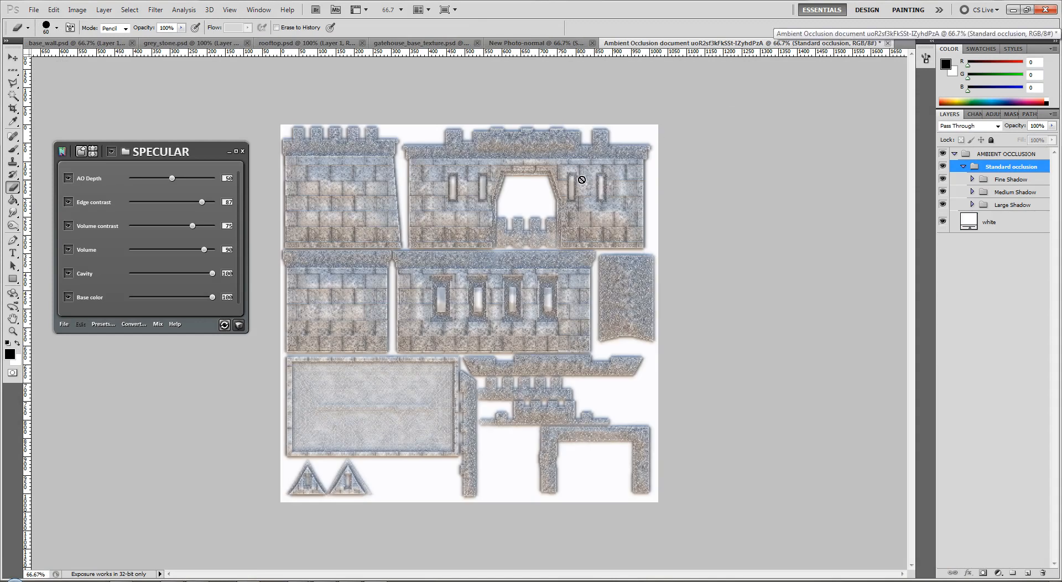
key("ctrl+shift+s")
type("gatehouse_ambie")
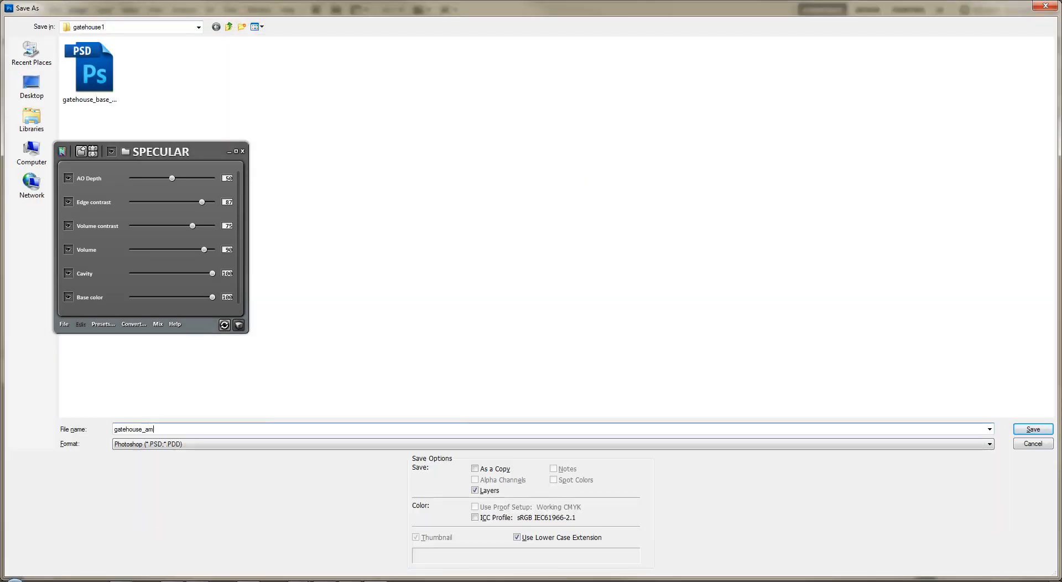
key("Tab")
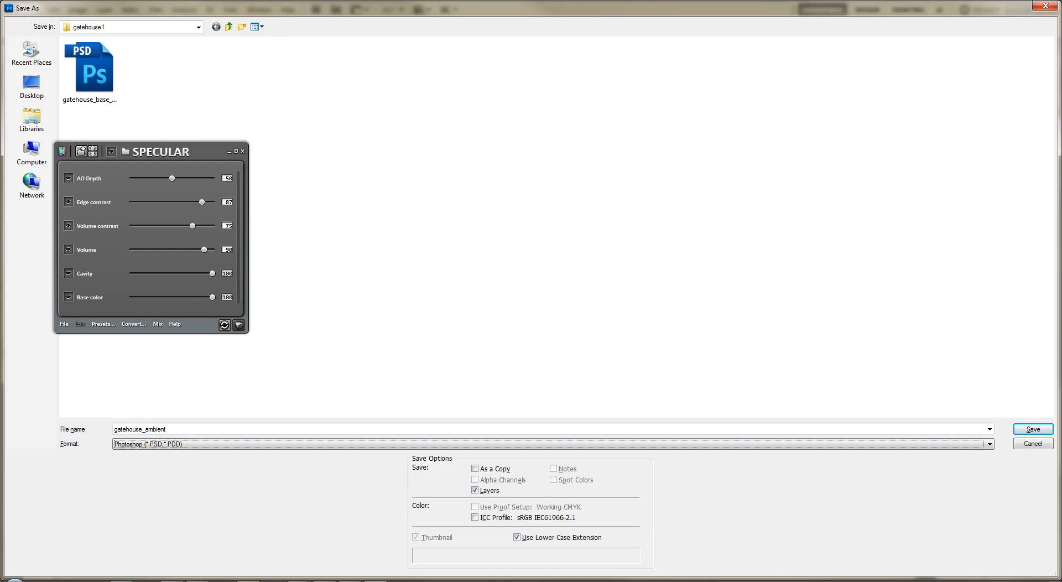
key("t")
key("Return")
key("Return")
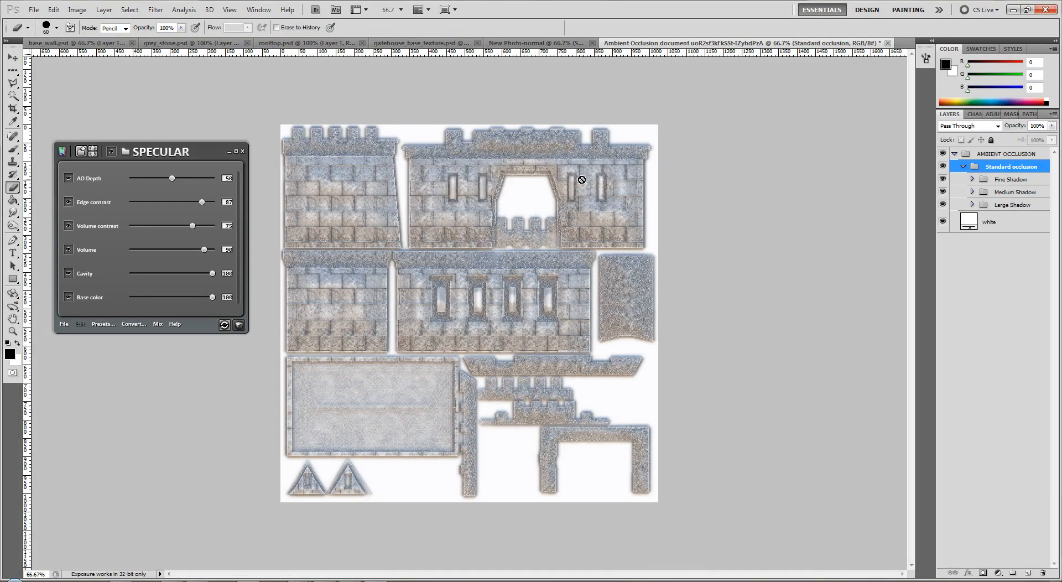
Close the ambient occlusion and New Photo-normal documents without saving their changes.
left_click(887, 43)
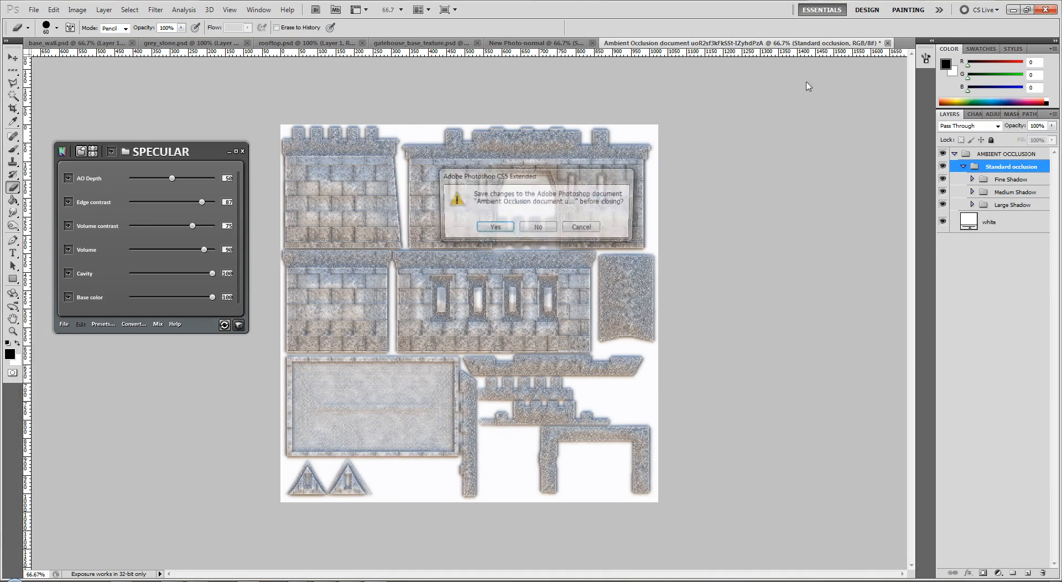
left_click(544, 227)
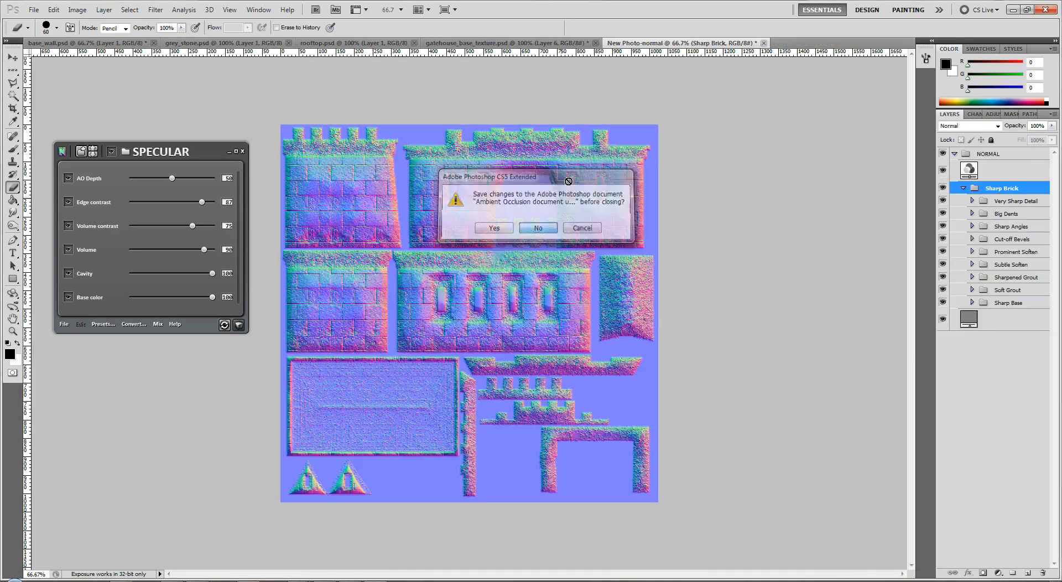
left_click(764, 43)
left_click(538, 223)
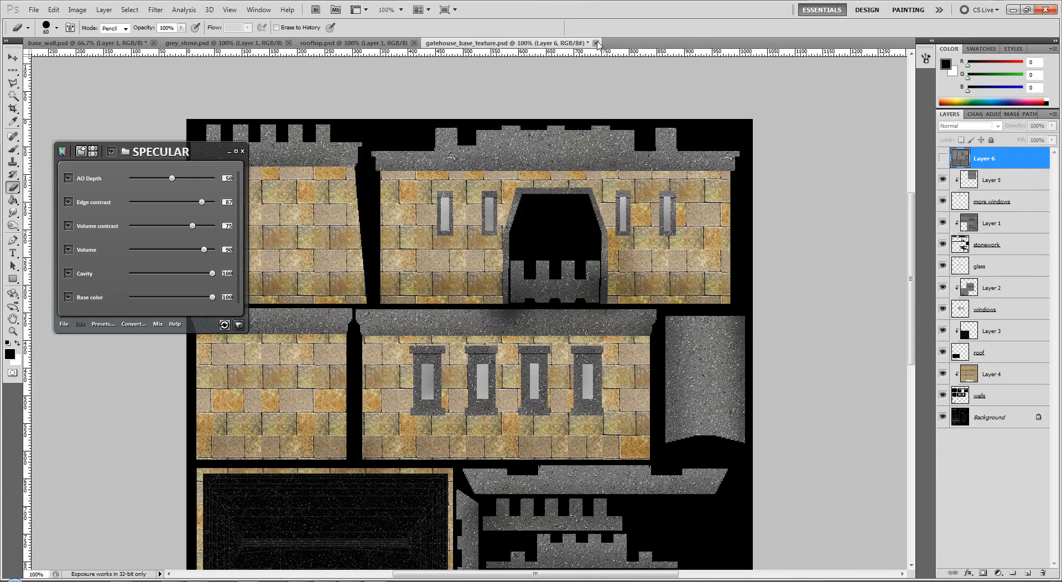
Close the gatehouse_base_texture document without saving its changes and close nDo2.
left_click(596, 43)
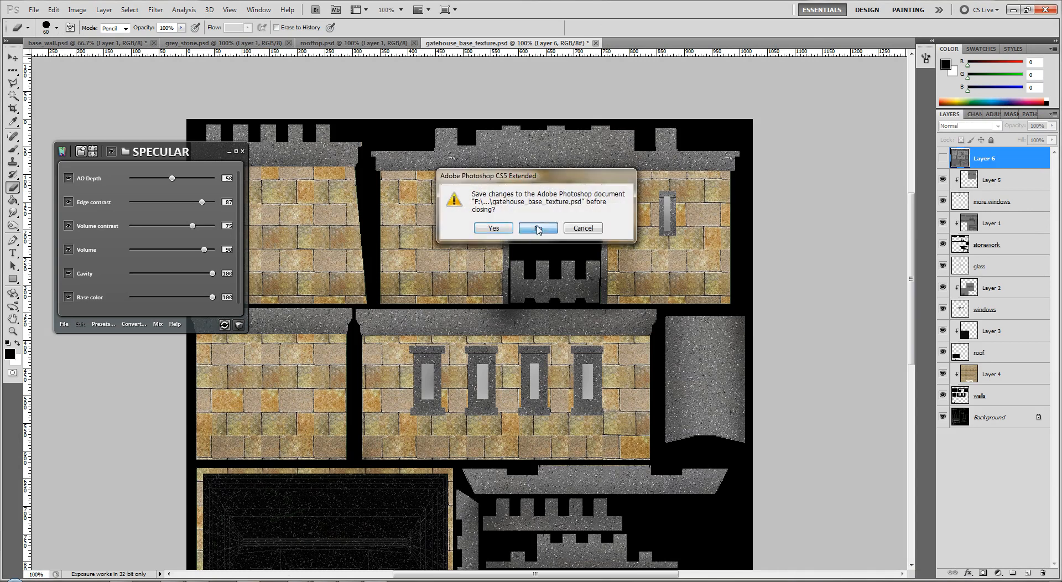
left_click(538, 238)
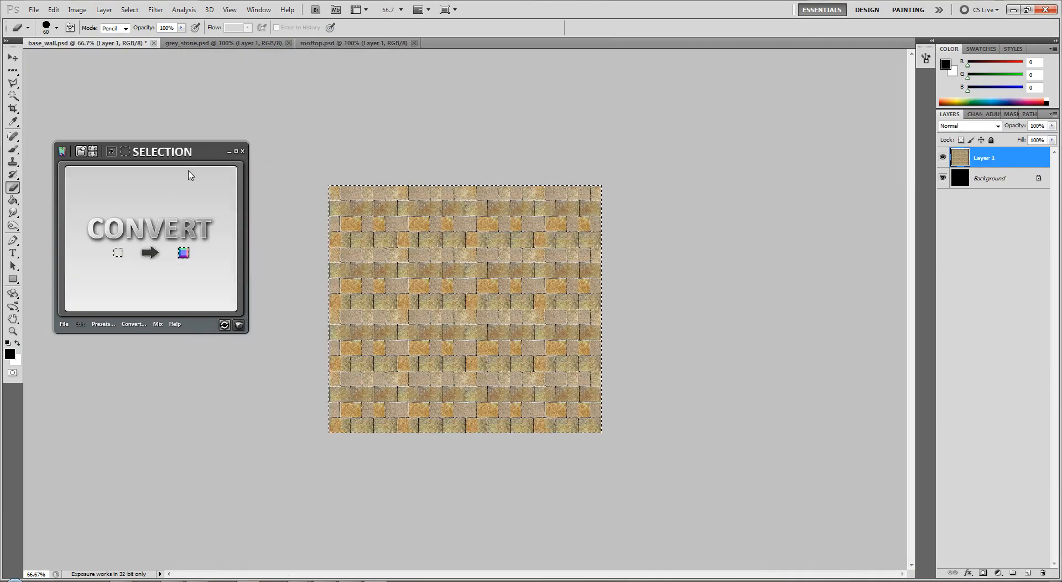
left_click(242, 151)
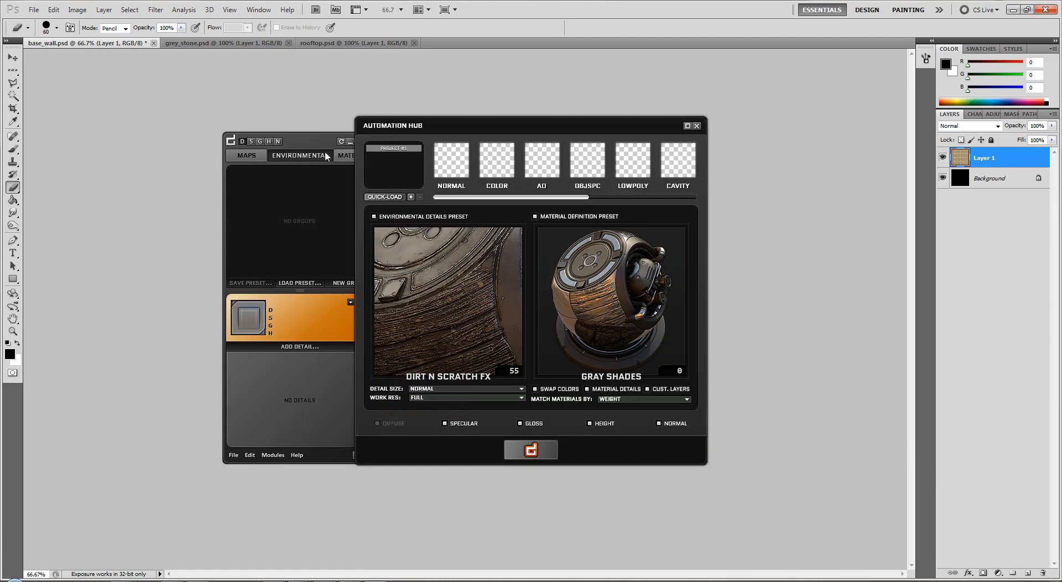
Quick-load the gatehouse_diffuse_base, gatehouse_normal, gatehouse_specular and gatehouse_ambient Targa files from the gatehouse1 folder into dDo's Automation Hub.
left_click_drag(322, 147, 205, 111)
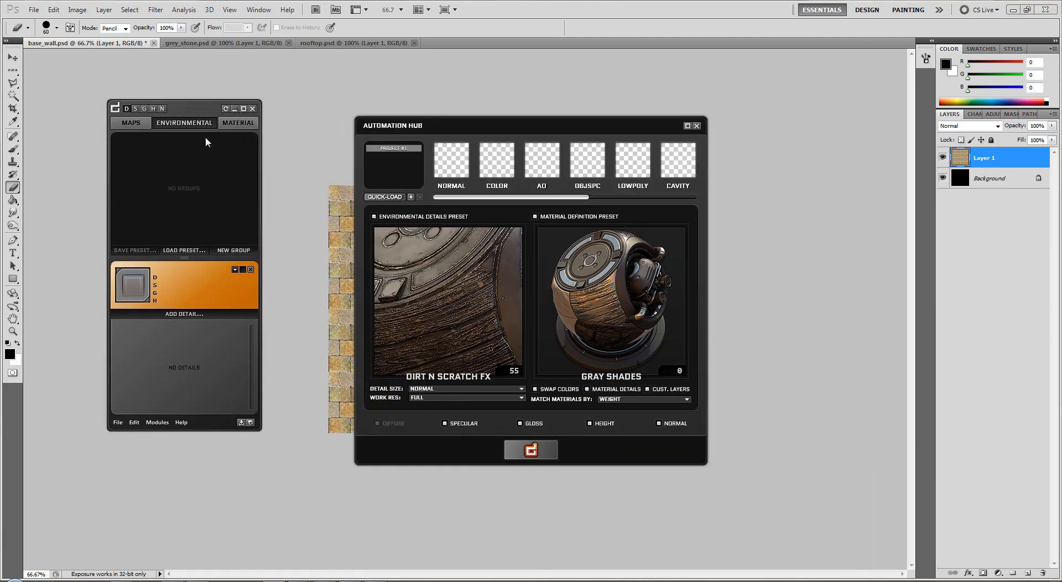
left_click(396, 197)
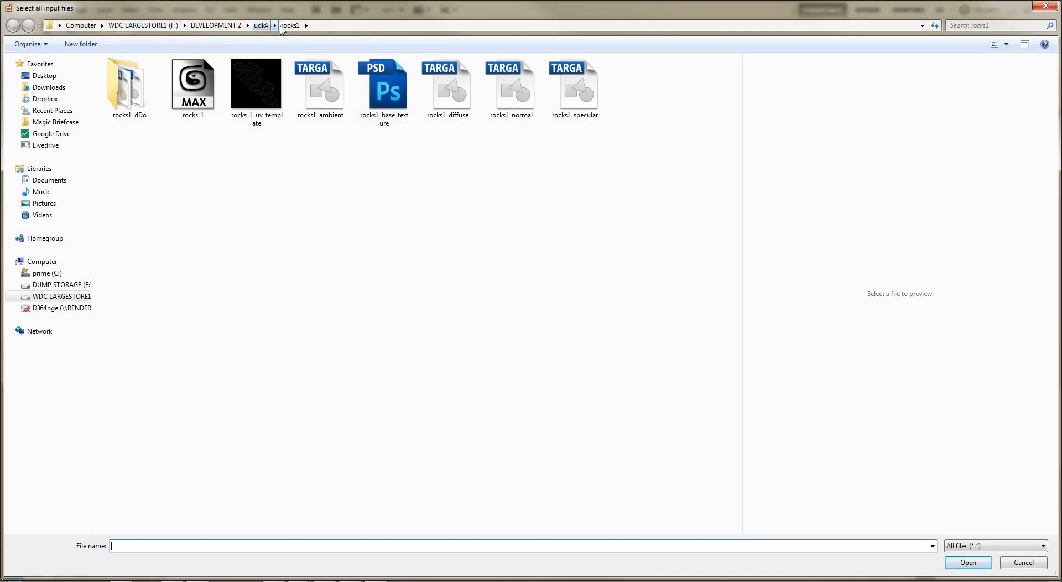
left_click(274, 25)
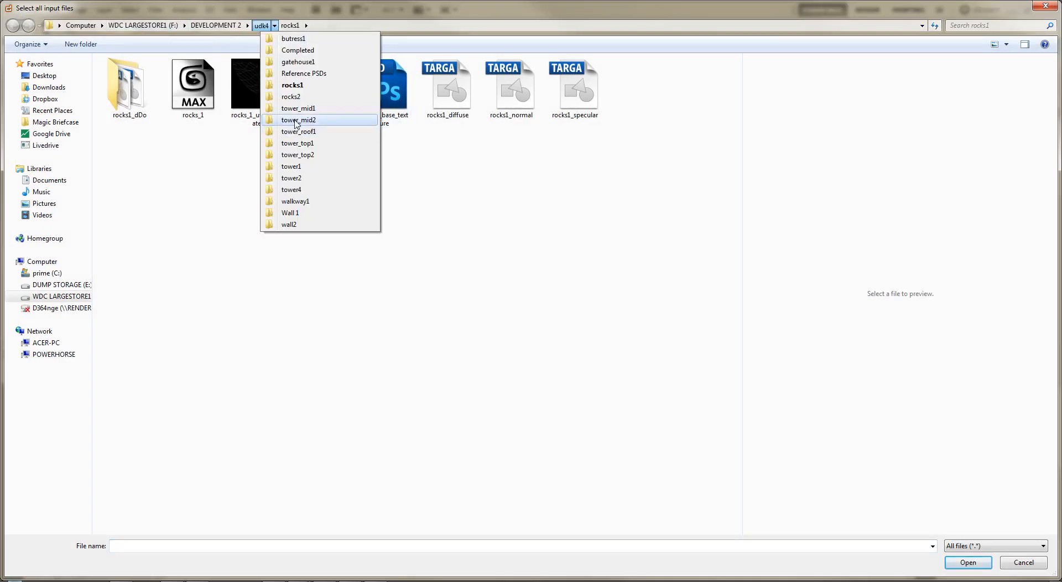
left_click(297, 65)
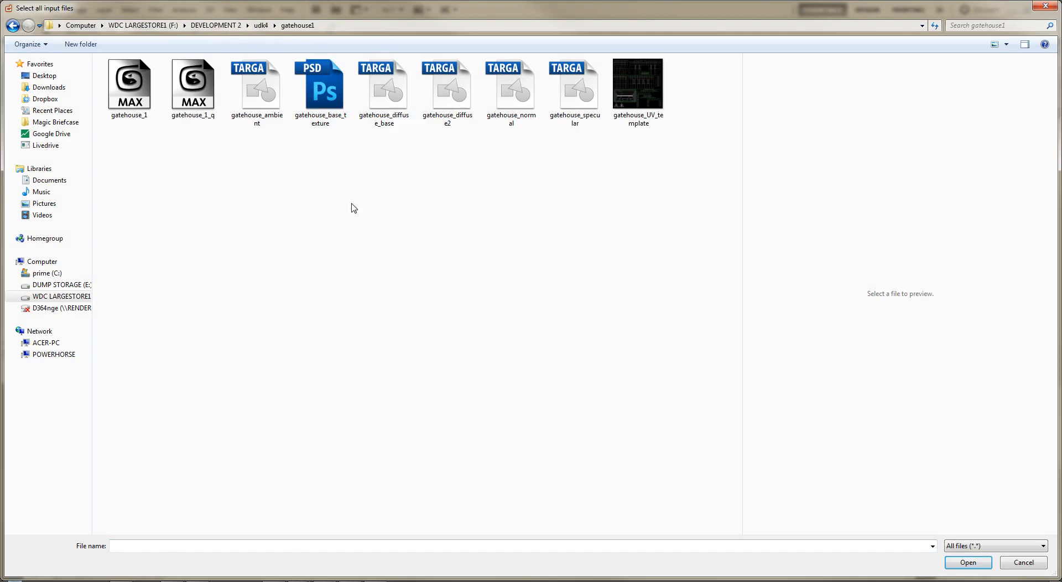
left_click(379, 110)
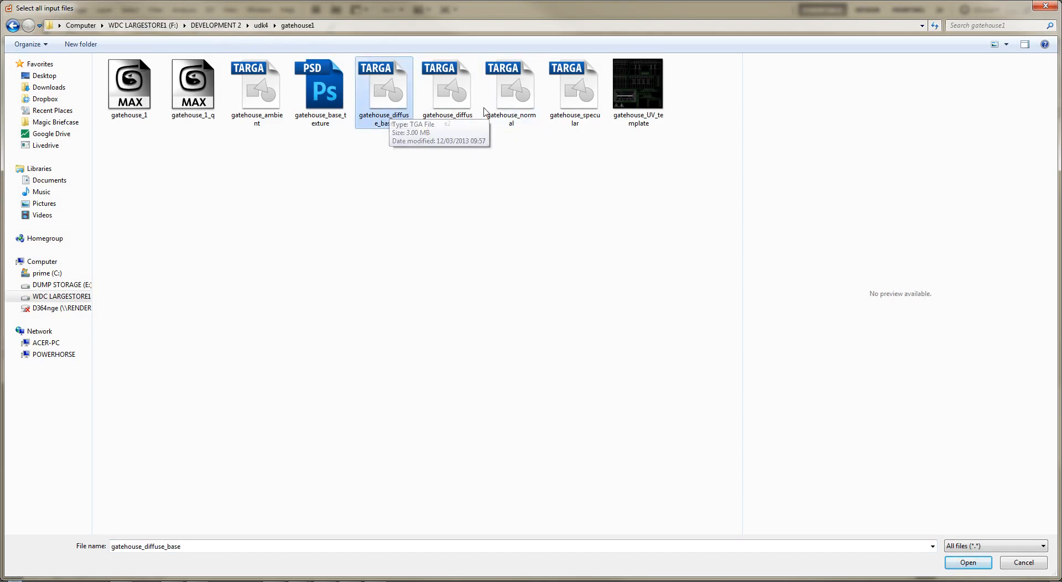
left_click(511, 91, "ctrl")
left_click(575, 92, "ctrl")
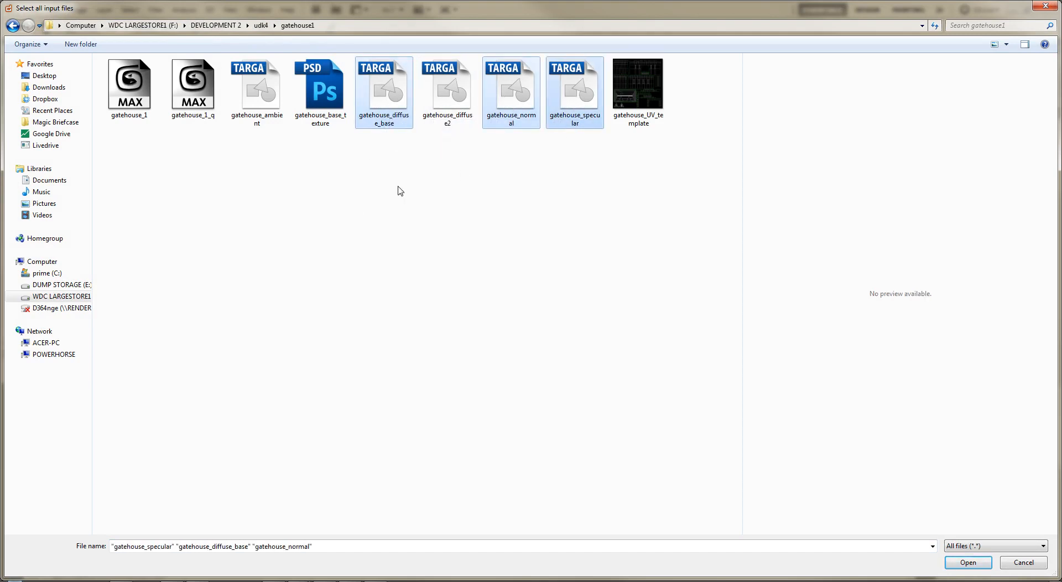
left_click(275, 84, "ctrl")
key("Return")
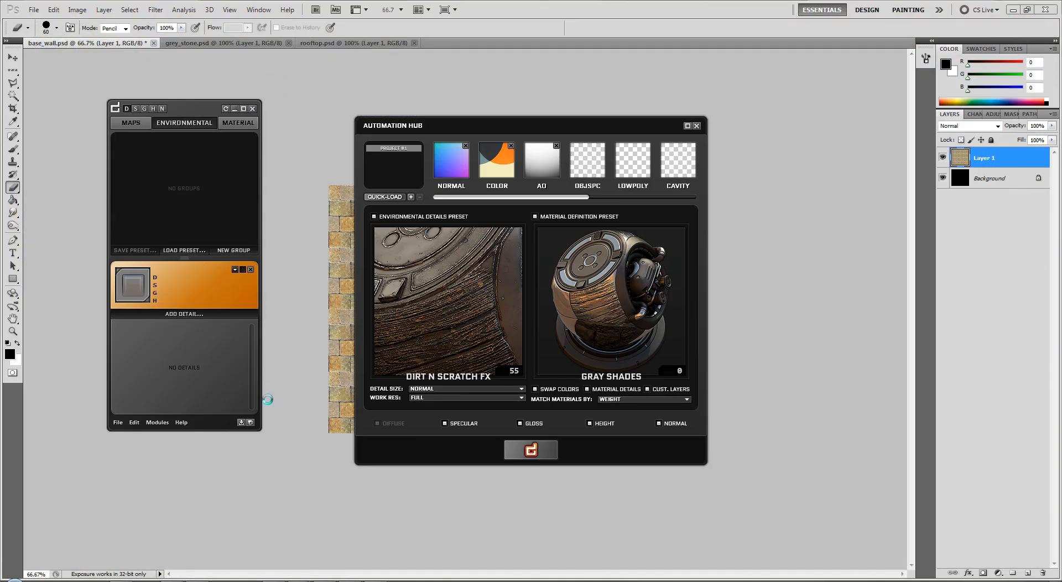
Open dDo's 3D previewer, move it clear of the Automation Hub to examine the model, and close it.
left_click(261, 425)
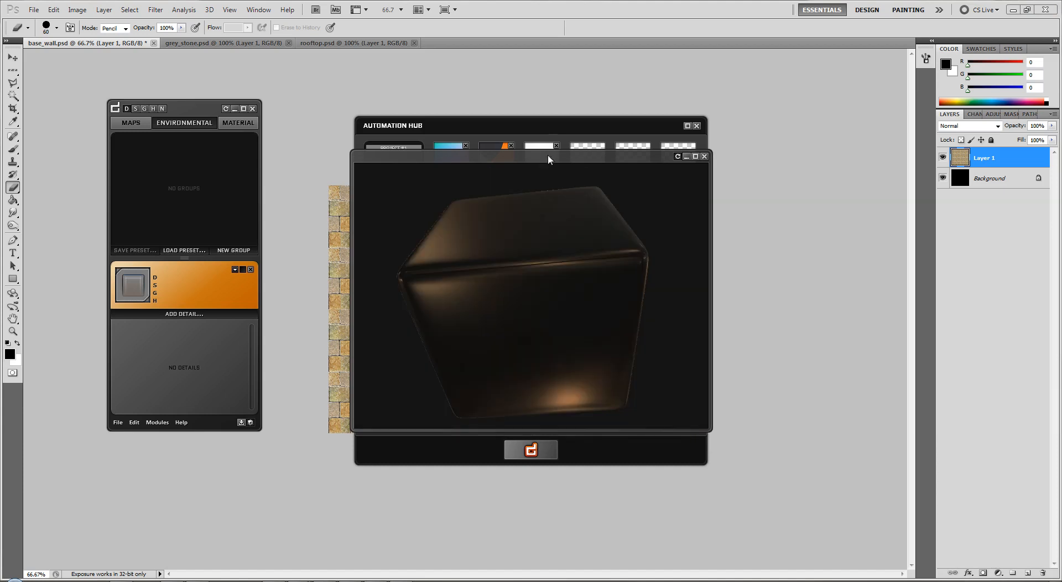
left_click_drag(559, 280, 914, 261)
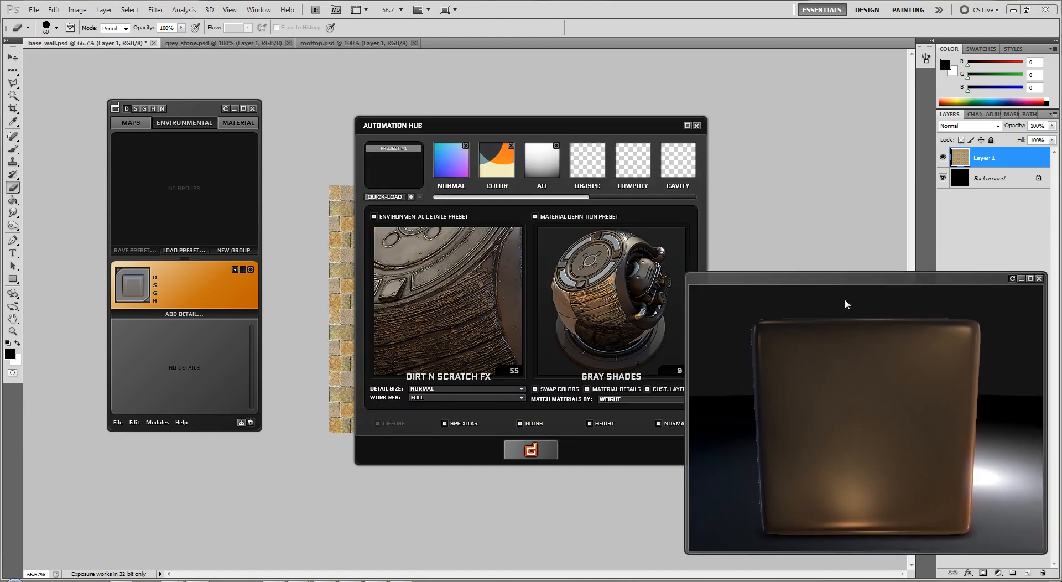
left_click(927, 327)
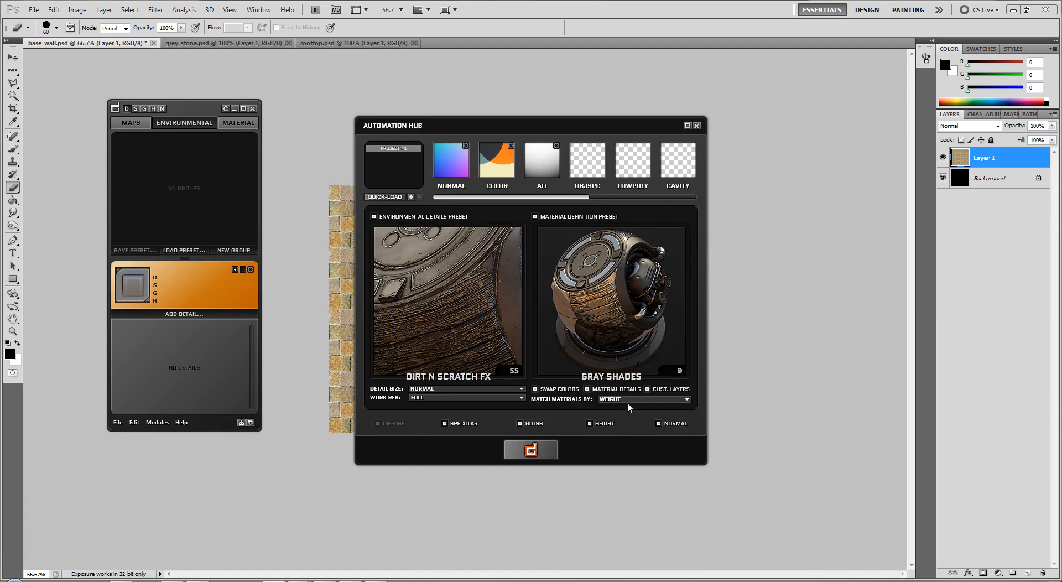
Choose the Over The Top Wear environmental details preset in the Automation Hub and generate the gatehouse texture.
left_click(506, 301)
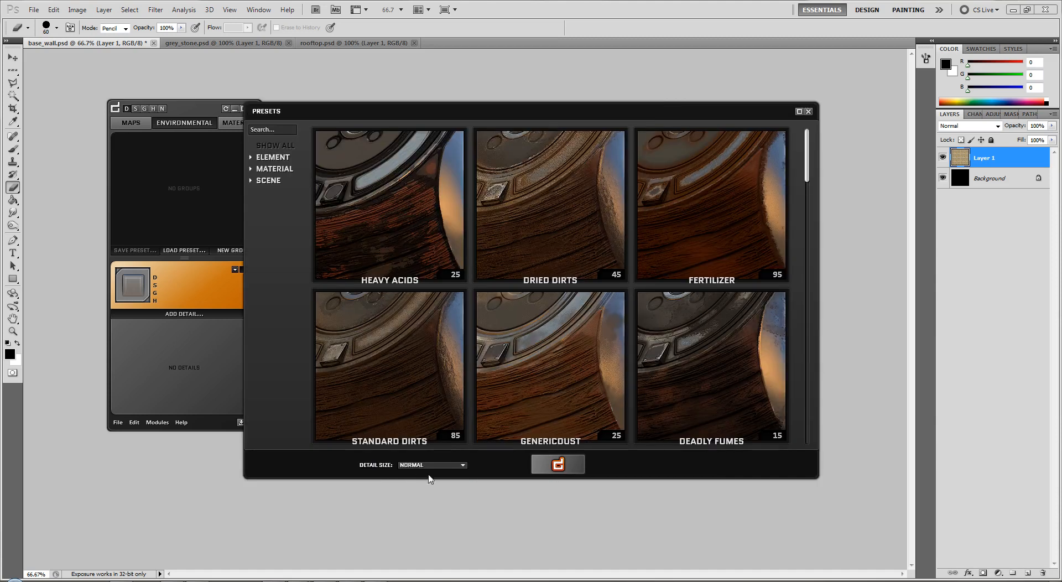
left_click_drag(807, 154, 823, 318)
mouse_move(585, 350)
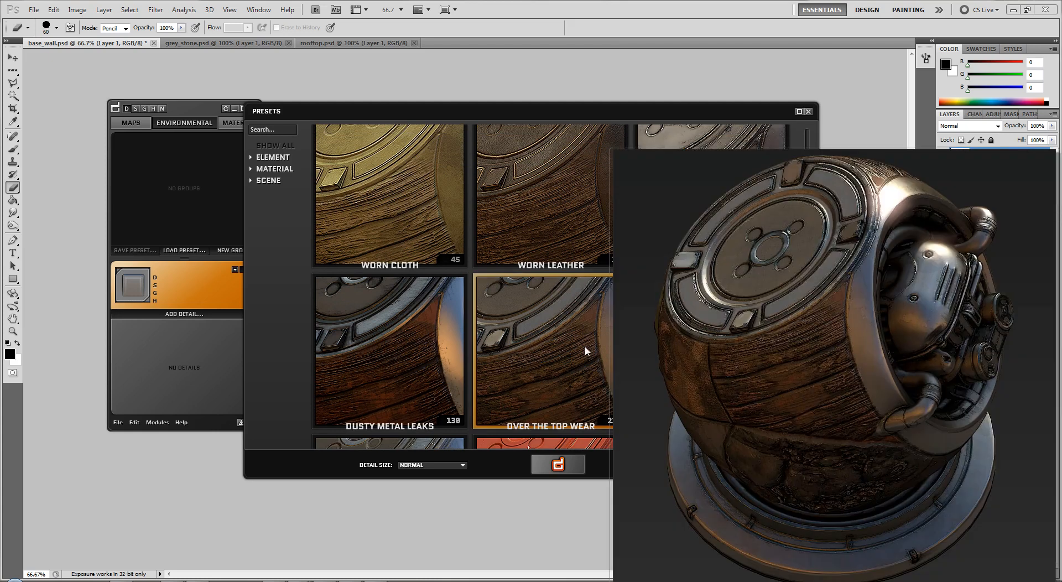
left_click(586, 350)
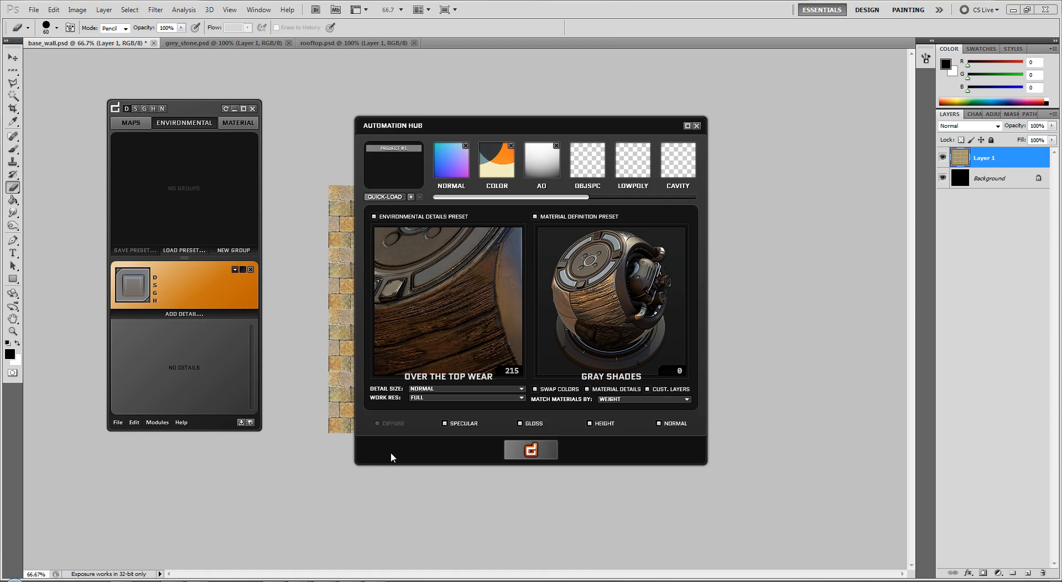
left_click(531, 451)
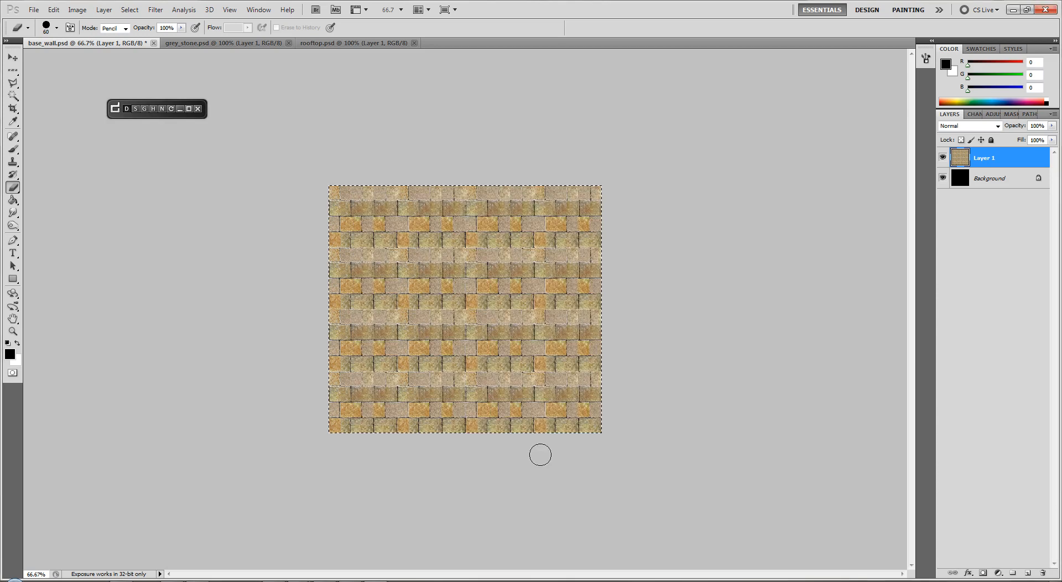
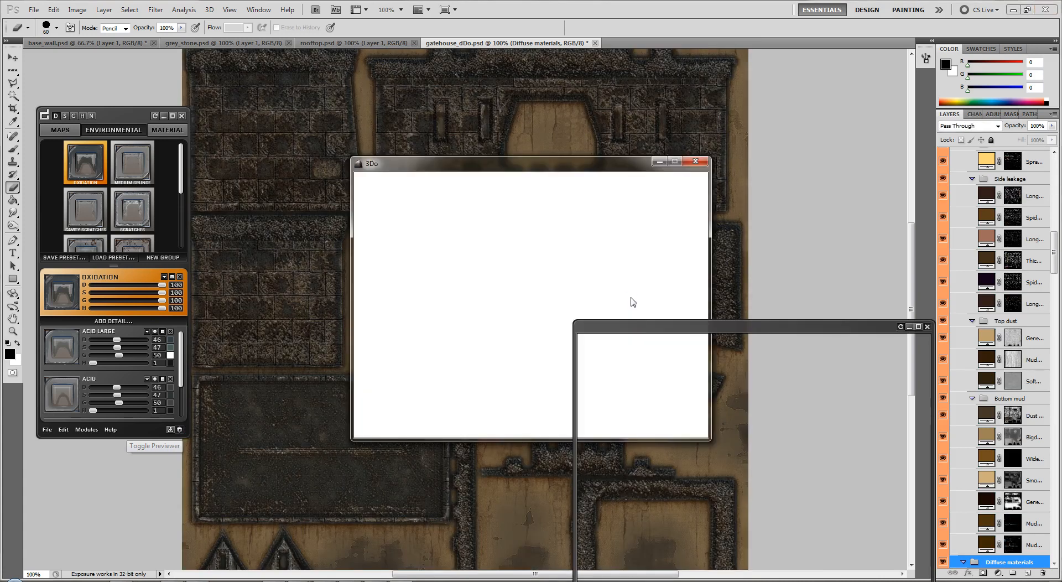
Examine the Over The Top Wear texture on the cube in the 3D previewer and close the previewer.
left_click_drag(697, 331, 622, 185)
left_click_drag(698, 331, 725, 360)
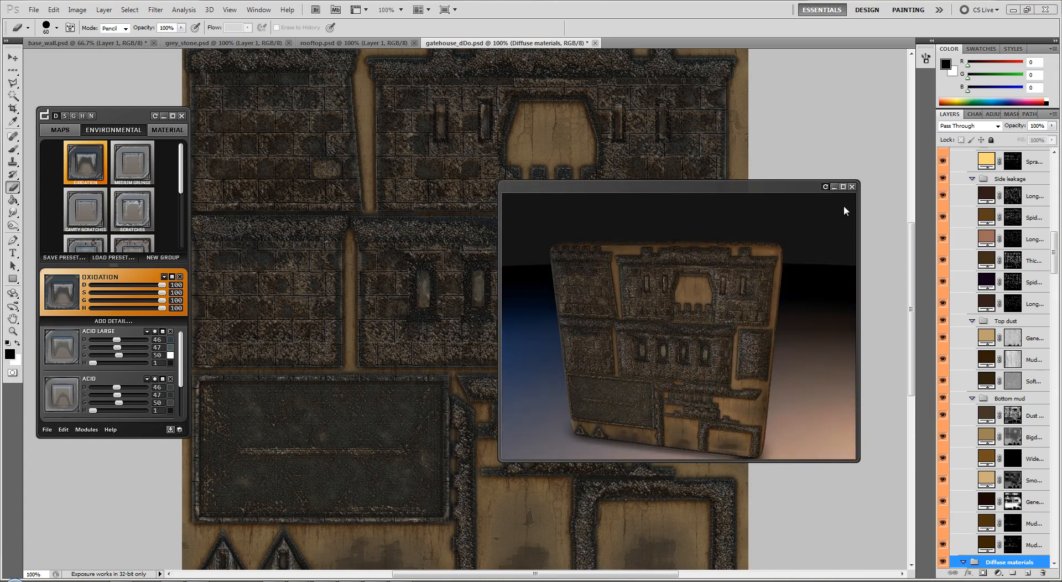
left_click(852, 187)
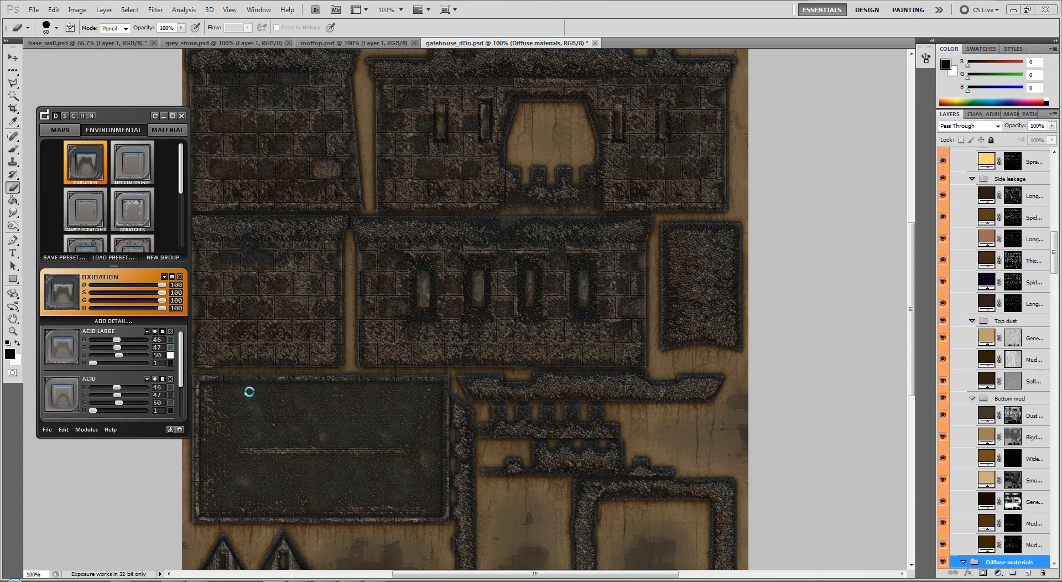
Quick-export the checked dDo maps and close the gatehouse_dDo document without saving its changes.
left_click(170, 434)
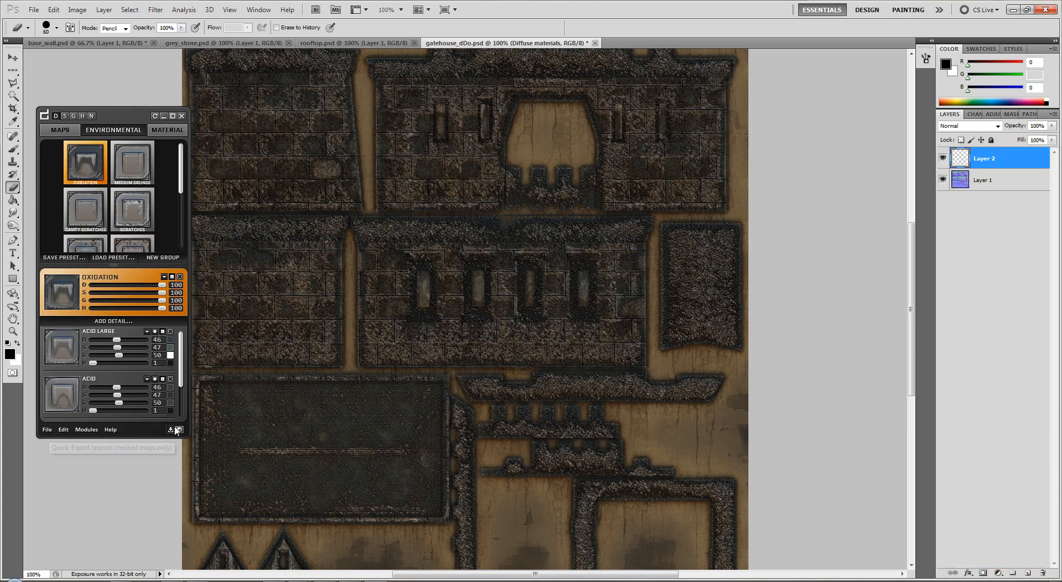
left_click(596, 43)
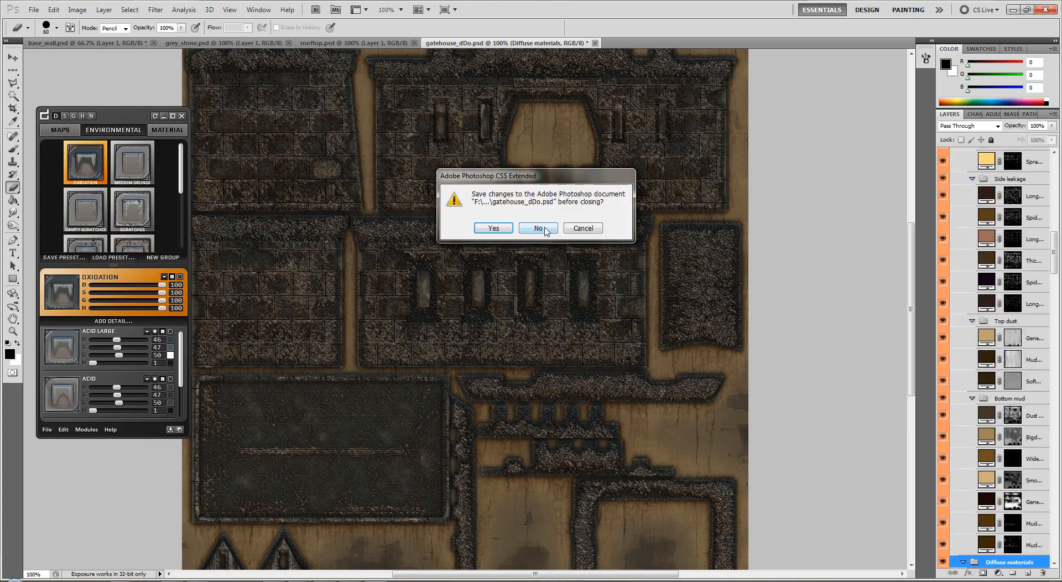
left_click(544, 230)
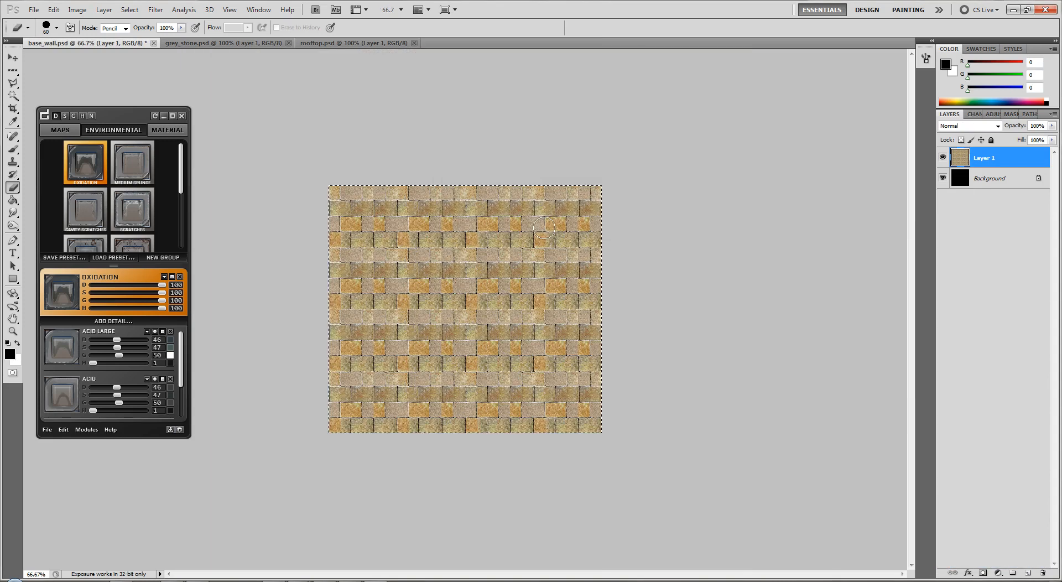
Restart dDo and quick-load the gatehouse ambient, diffuse_base, normal and specular Targa maps for a second texture variant.
left_click(181, 116)
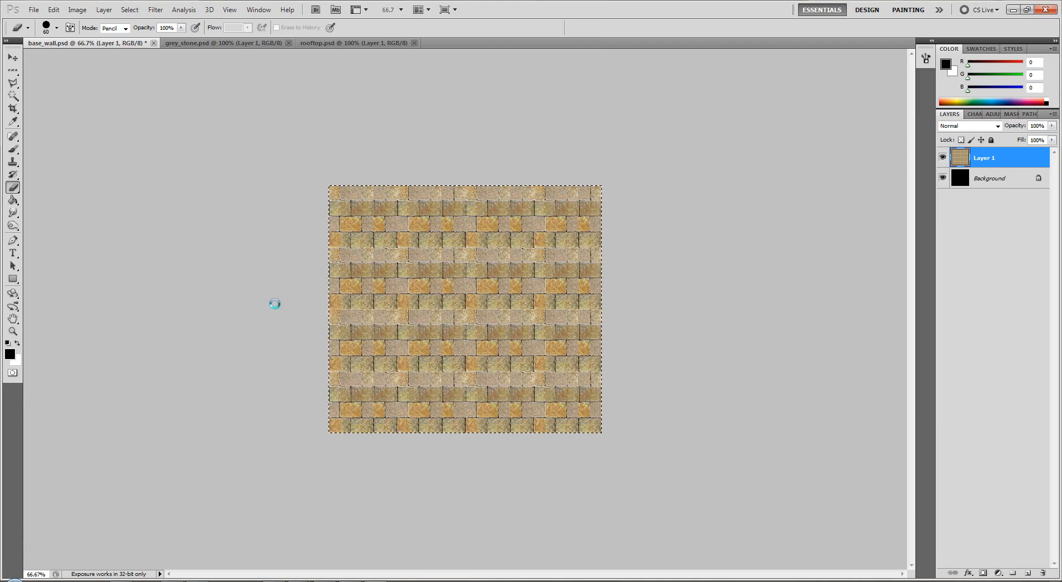
left_click_drag(313, 142, 241, 118)
left_click(201, 432)
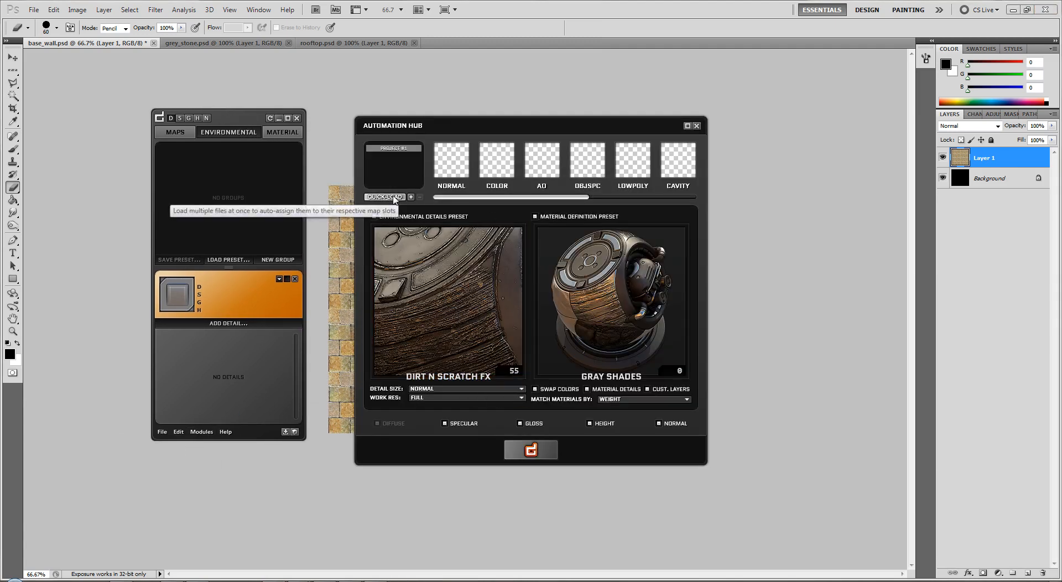
left_click(395, 197)
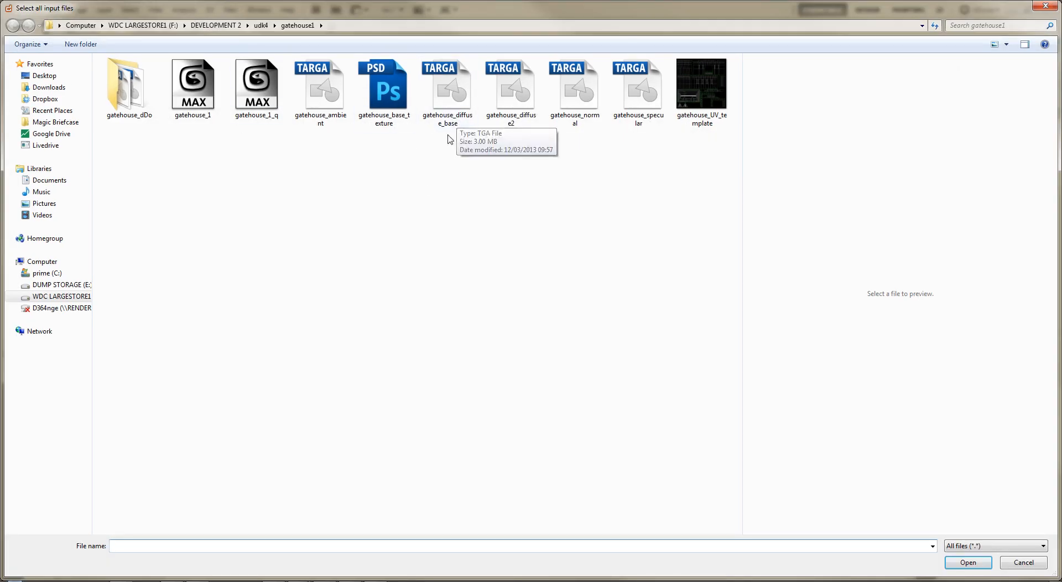
left_click(314, 100)
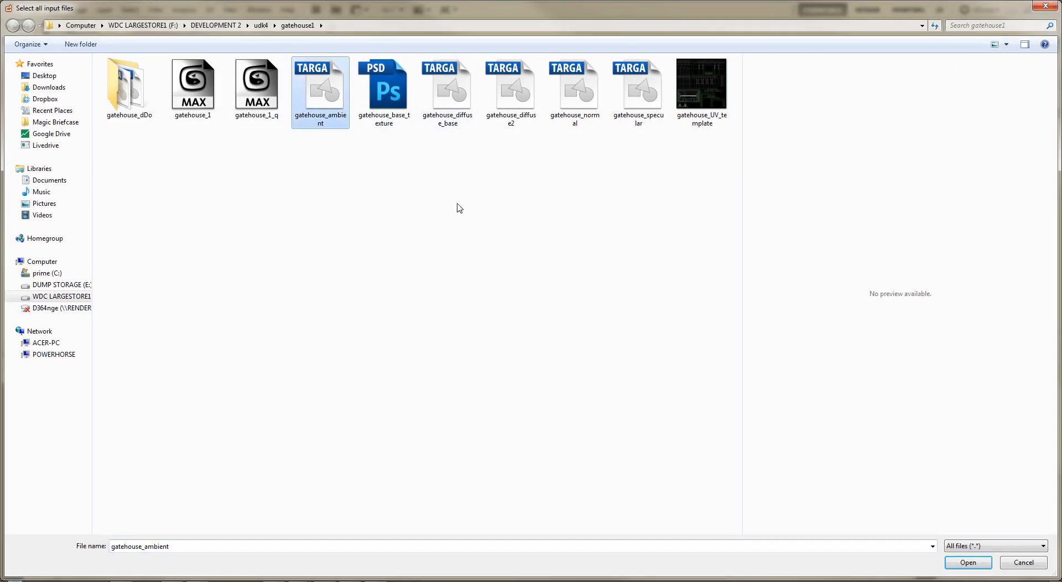
left_click(446, 91, "ctrl")
left_click(575, 92, "ctrl")
left_click(655, 99, "ctrl")
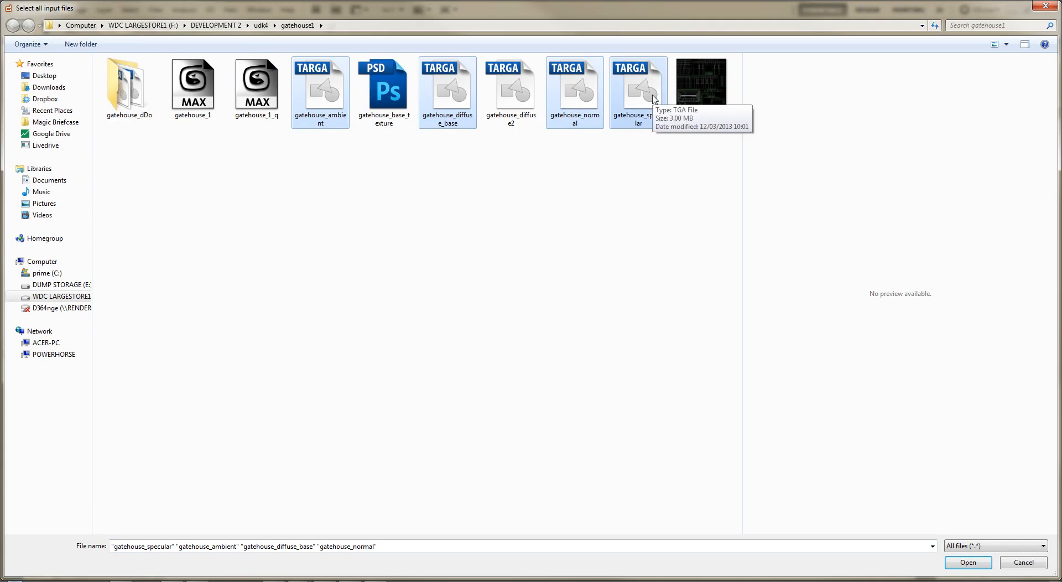
key("Return")
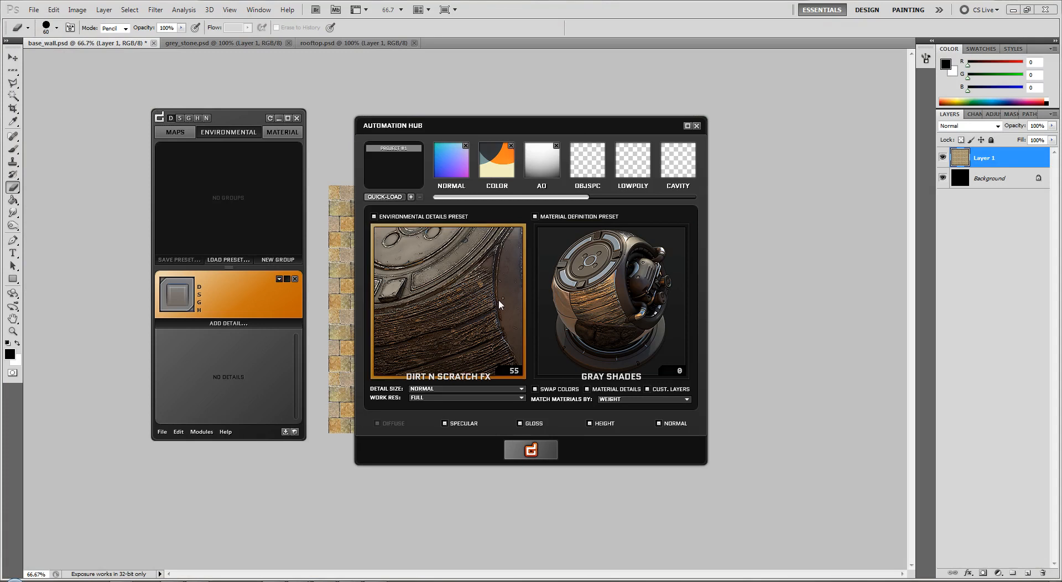
Choose the Quick N Dirty environmental details preset and generate a second gatehouse texture with dDo.
left_click(403, 263)
left_click_drag(809, 168, 804, 329)
left_click(704, 327)
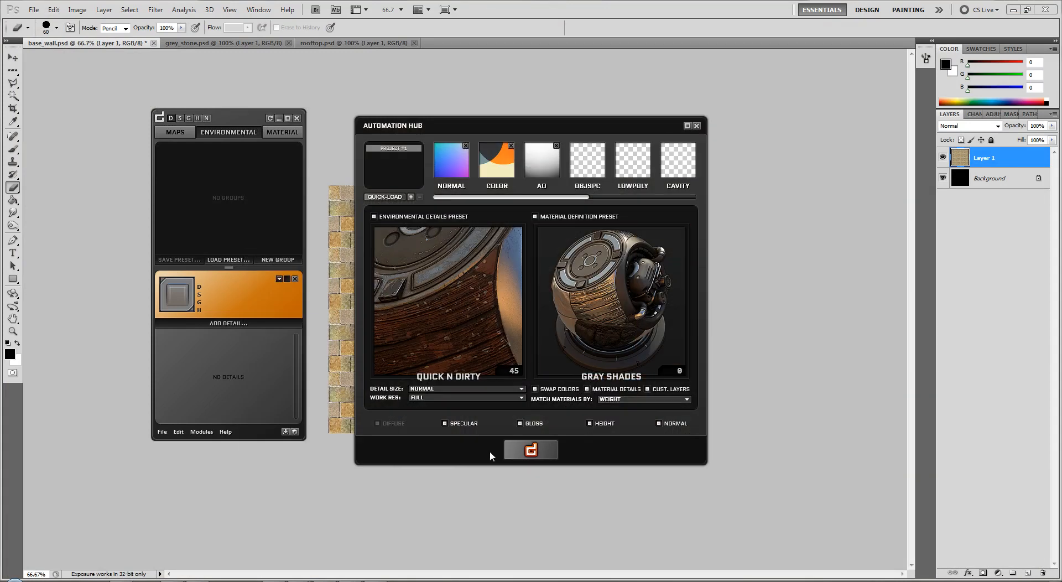
left_click(658, 399)
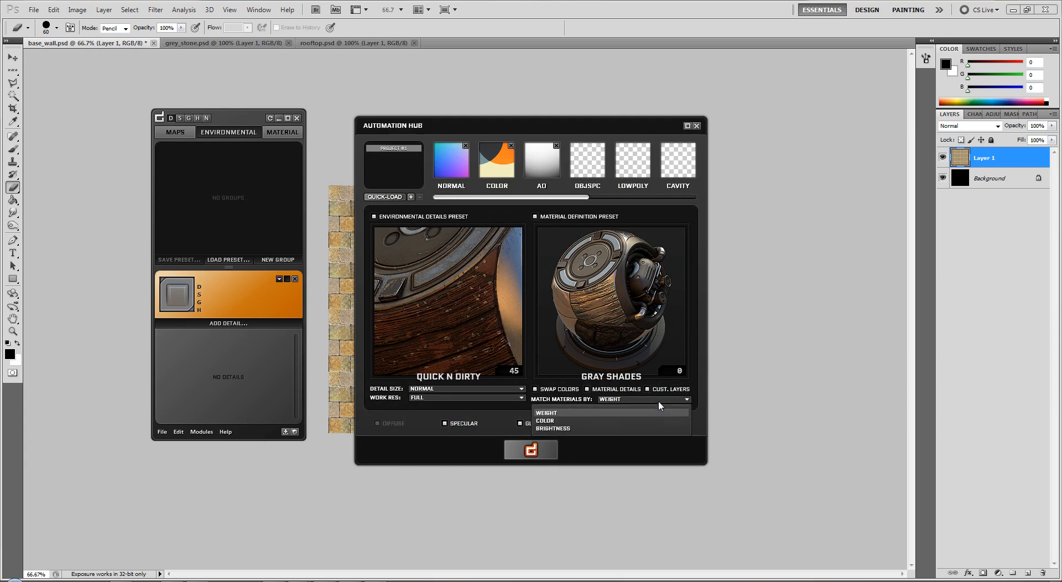
left_click(657, 416)
left_click(556, 454)
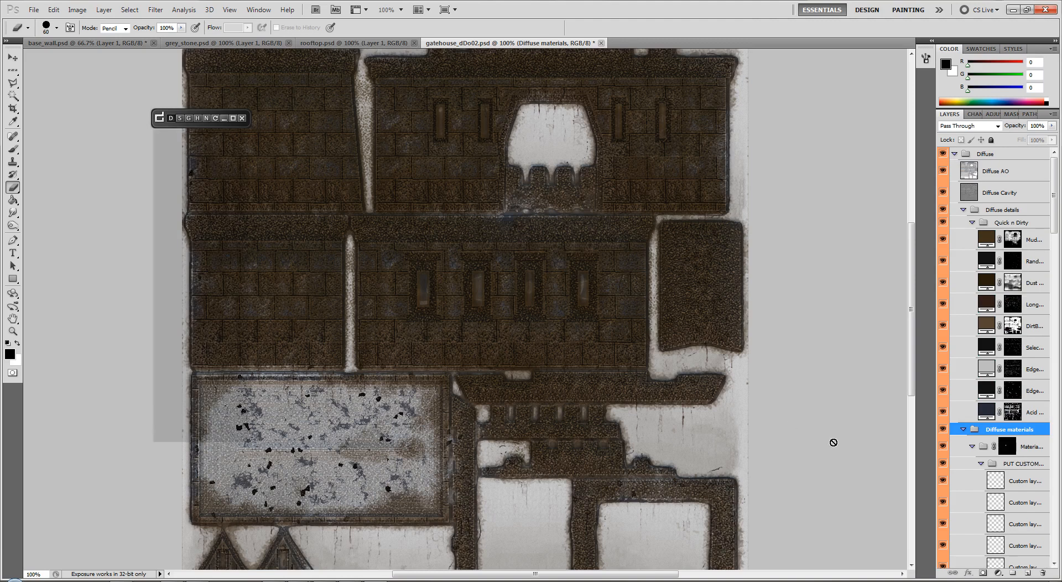
Examine the Quick N Dirty texture in gatehouse_dDo02 from the battlements down to the lower trim pieces.
scroll(834, 442, "up", 5)
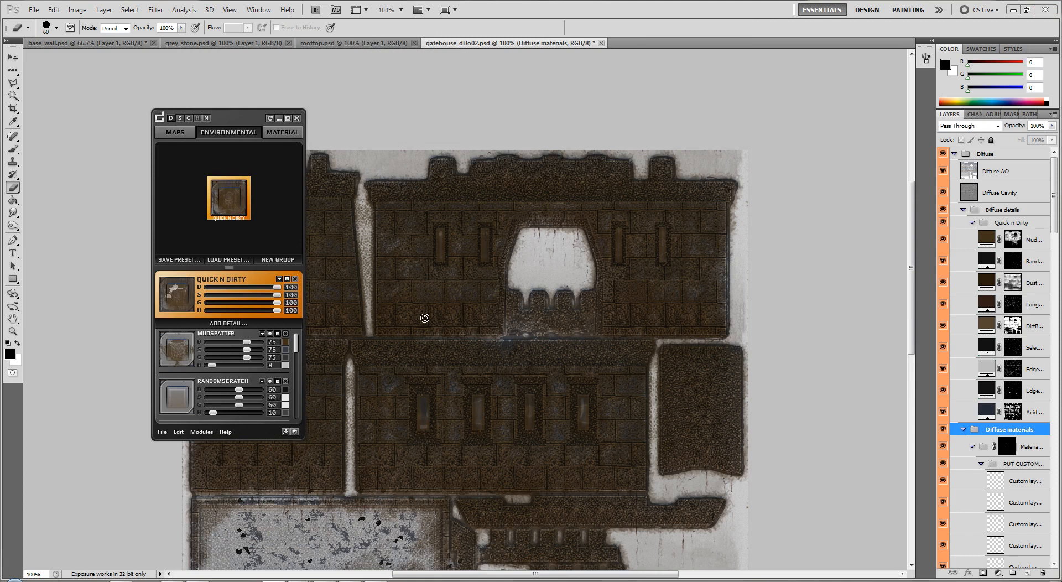
scroll(830, 356, "down", 6)
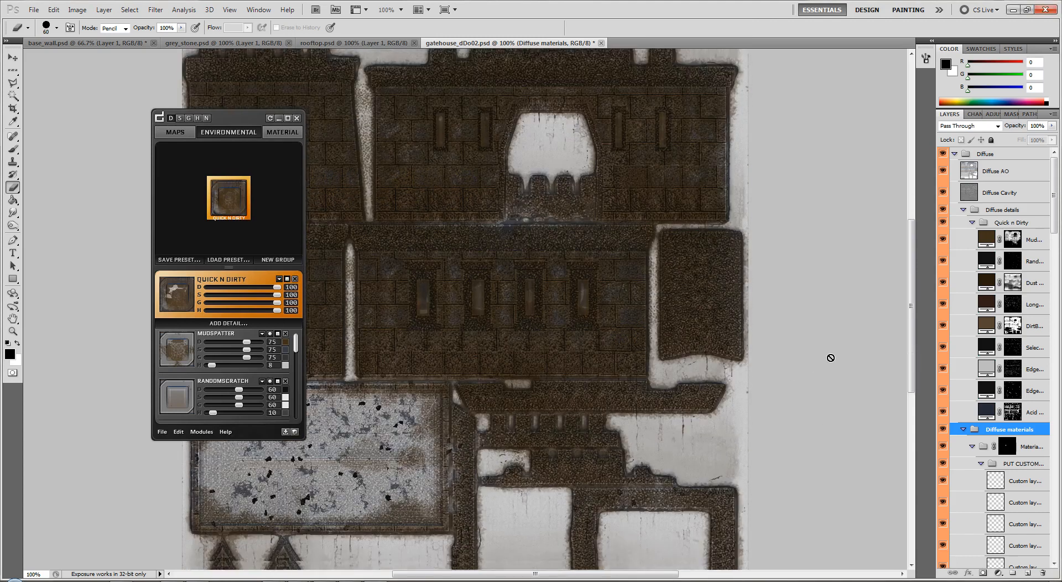
scroll(636, 281, "down", 2)
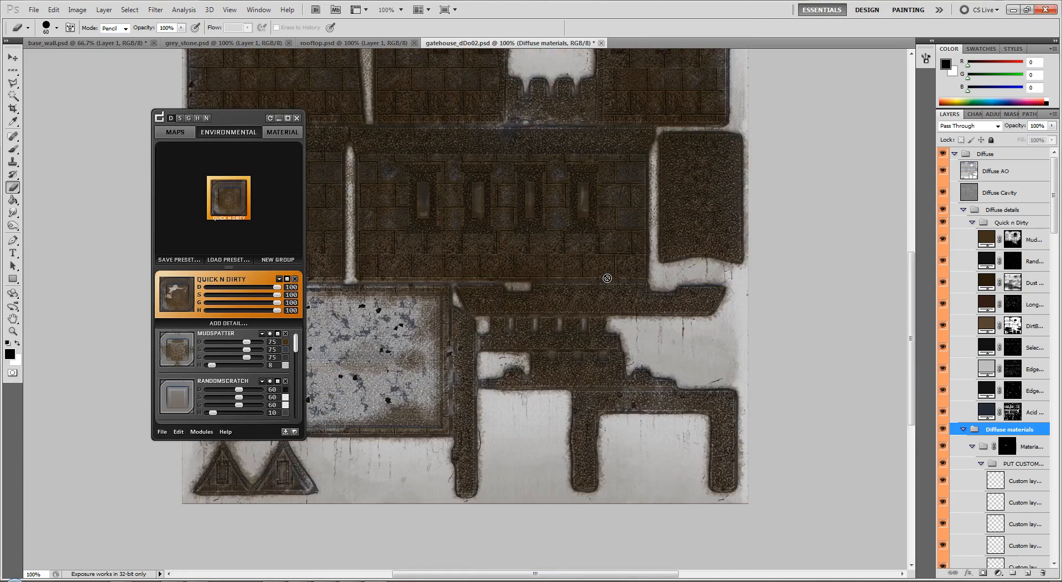
Examine the upper part of the Quick N Dirty texture and its look on the 3D preview cube.
scroll(608, 278, "up", 10)
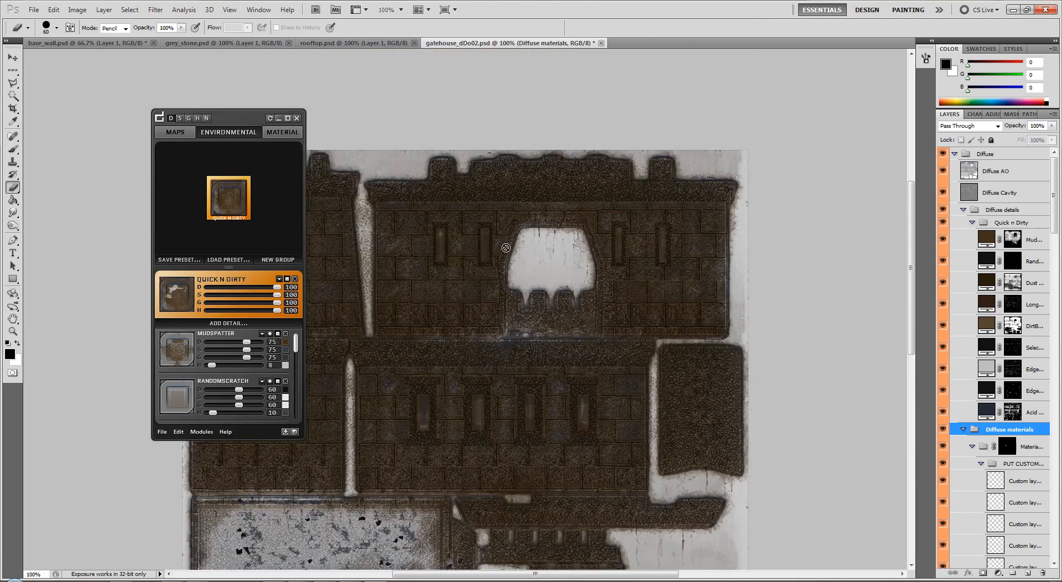
left_click(294, 434)
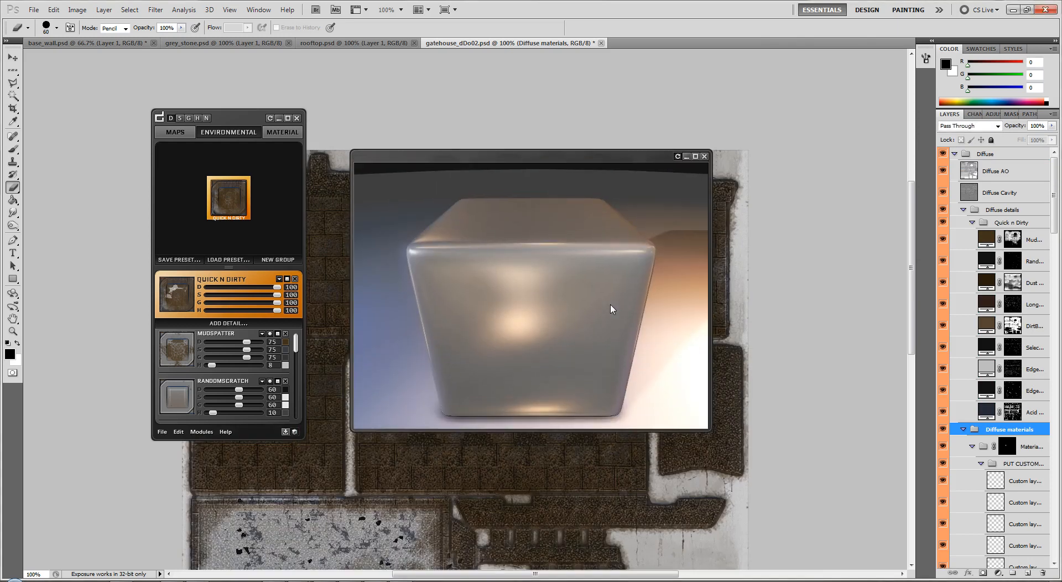
left_click_drag(540, 298, 609, 237)
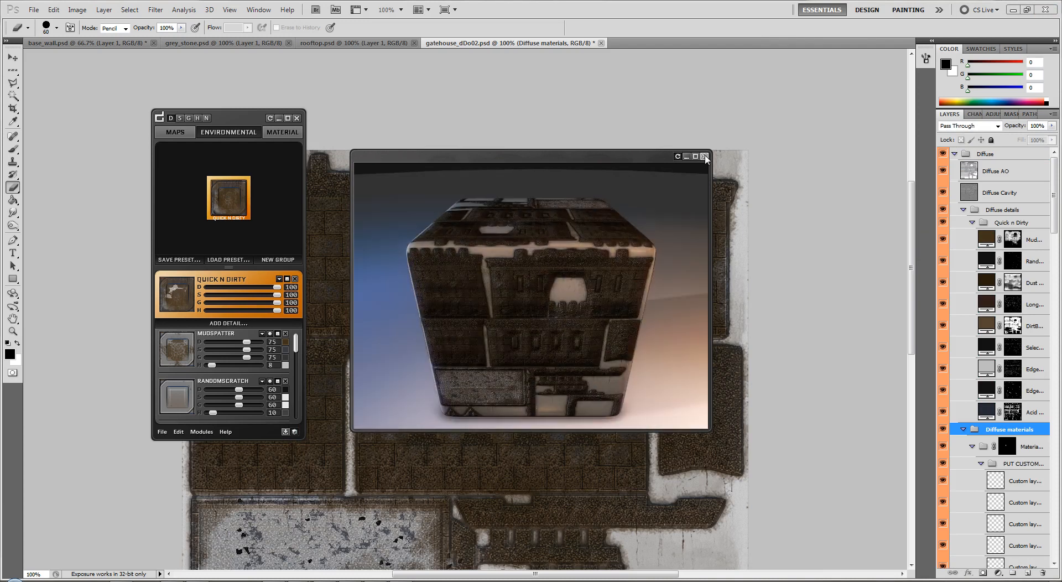
left_click(705, 157)
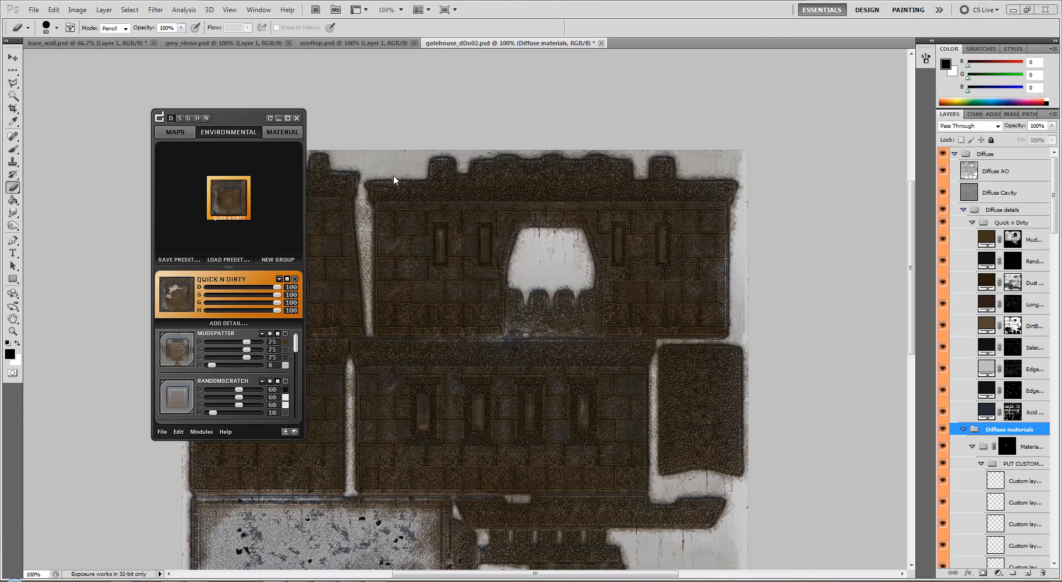
Close dDo and the gatehouse_dDo02 document without saving its changes.
left_click(297, 118)
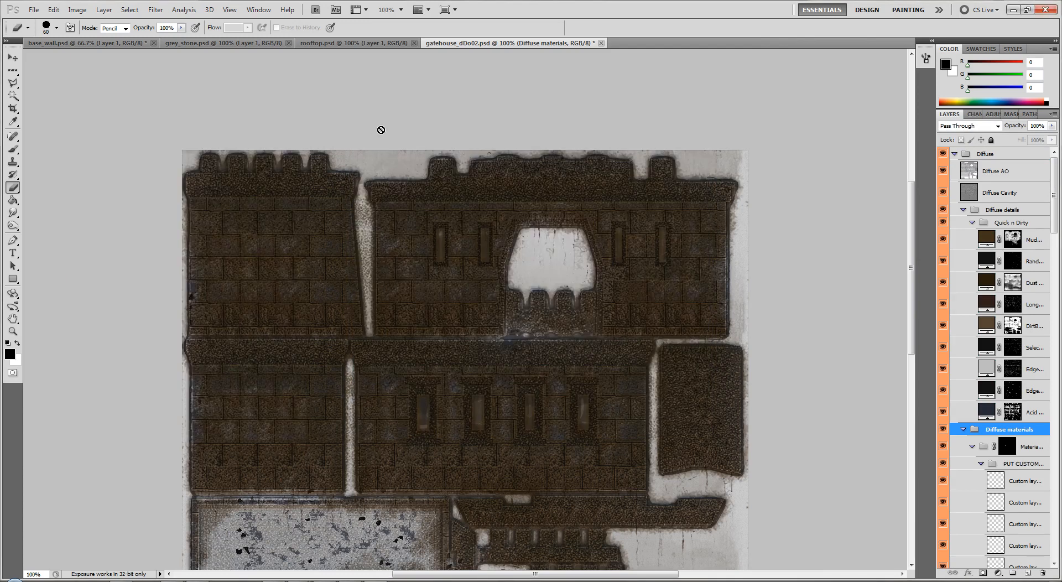
left_click(602, 43)
left_click(539, 228)
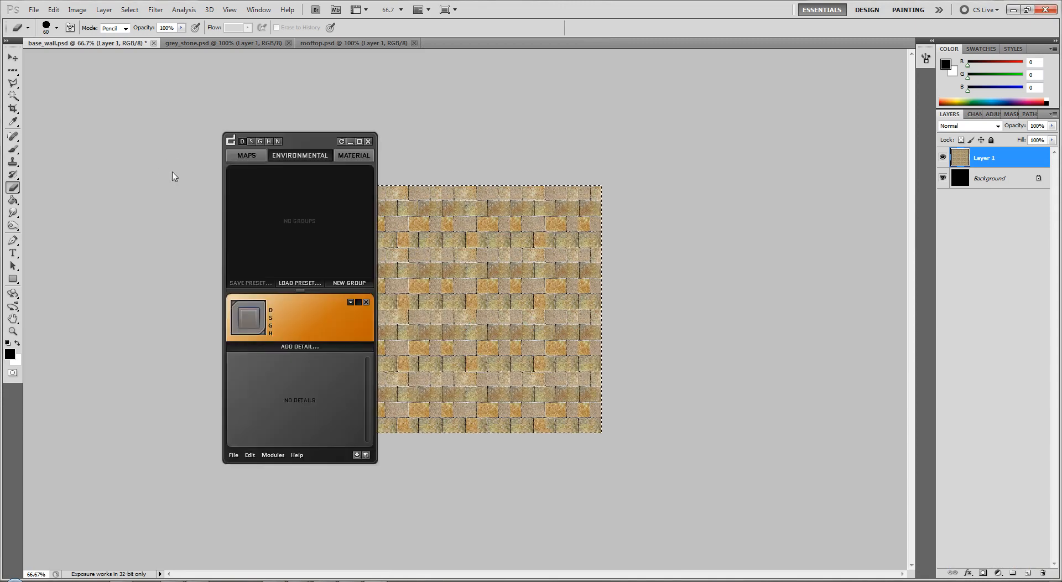
Open the dDo Automation Hub and bring up the quick-load file selection for the gatehouse1 folder.
left_click(272, 455)
mouse_move(250, 454)
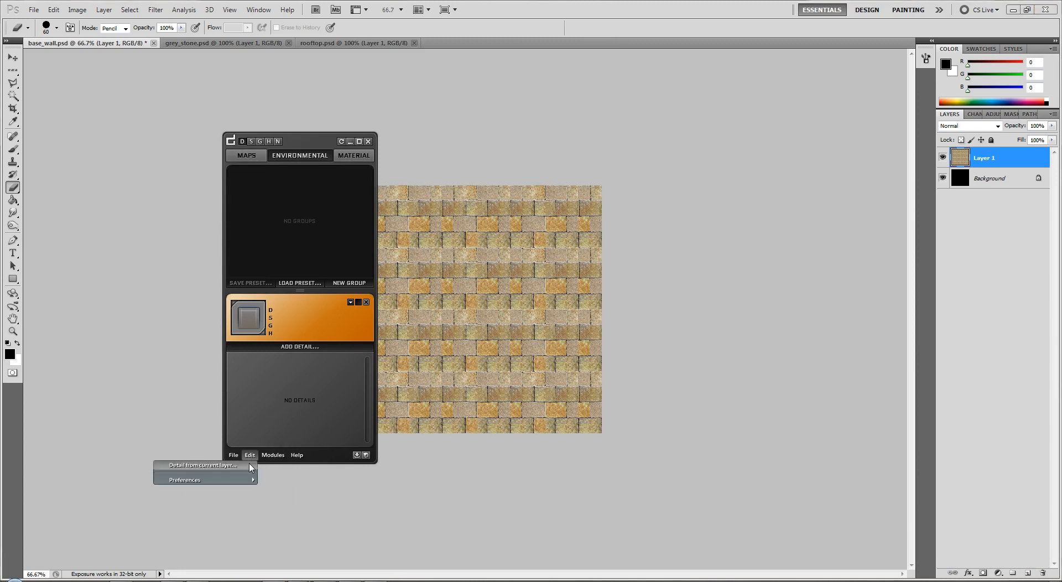
left_click(273, 465)
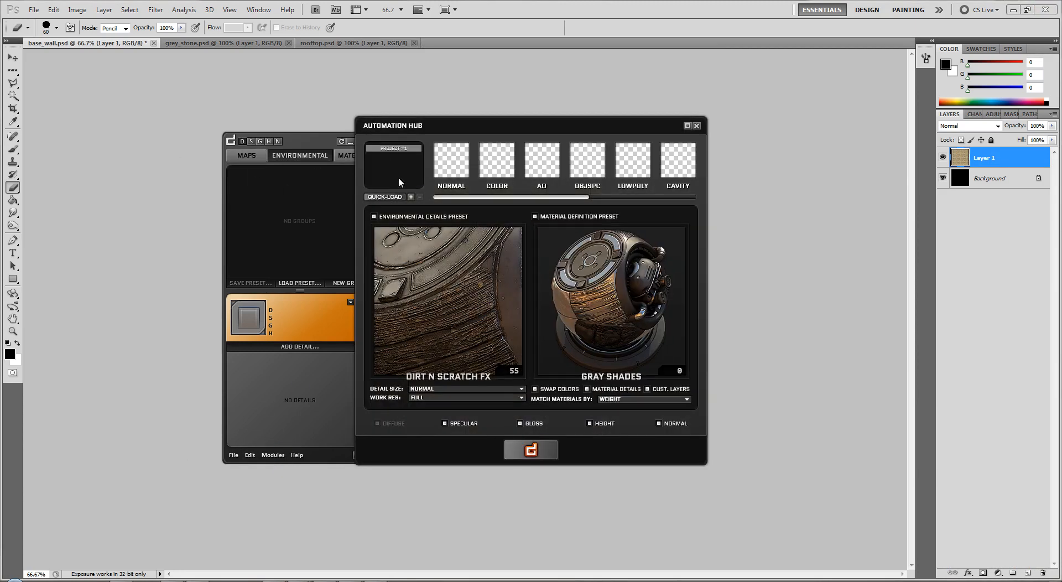
left_click(392, 197)
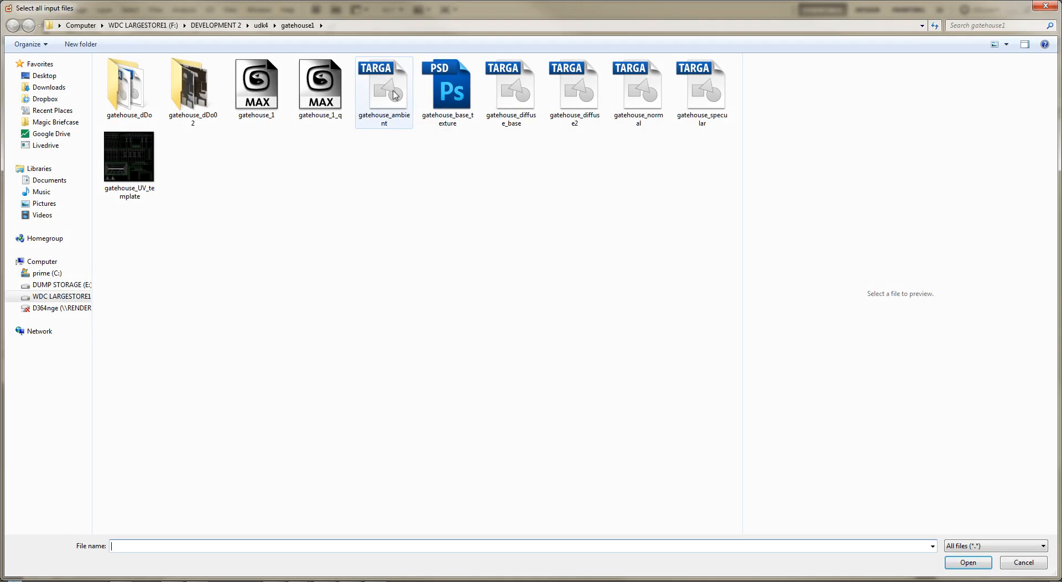
left_click(395, 95)
left_click(526, 104, "ctrl")
left_click(639, 91, "ctrl")
left_click(703, 91, "ctrl")
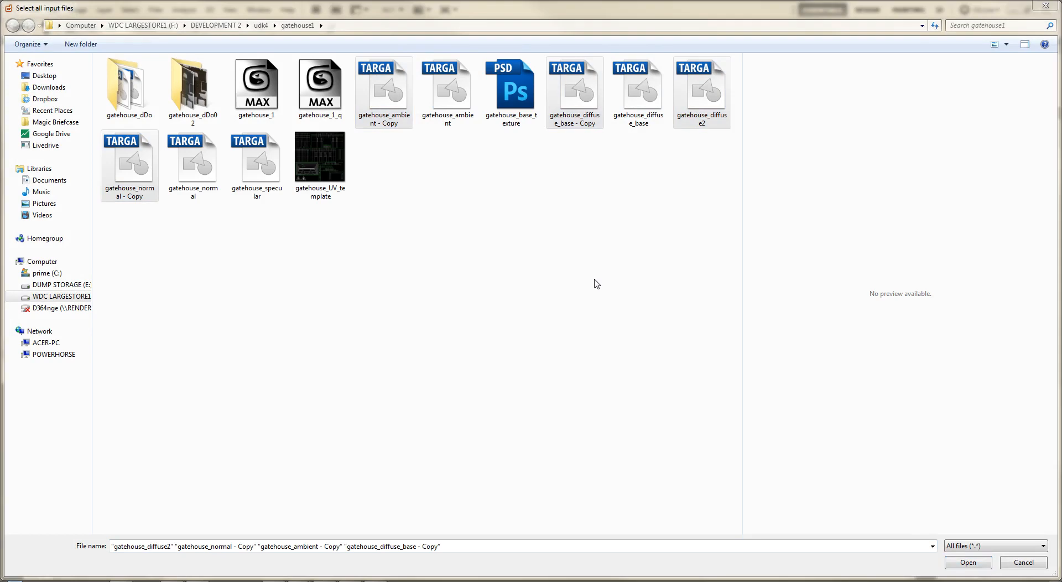
Delete the accidental Copy duplicates of the gatehouse_ambient, gatehouse_diffuse_base and gatehouse_normal Targa files.
left_click(586, 108)
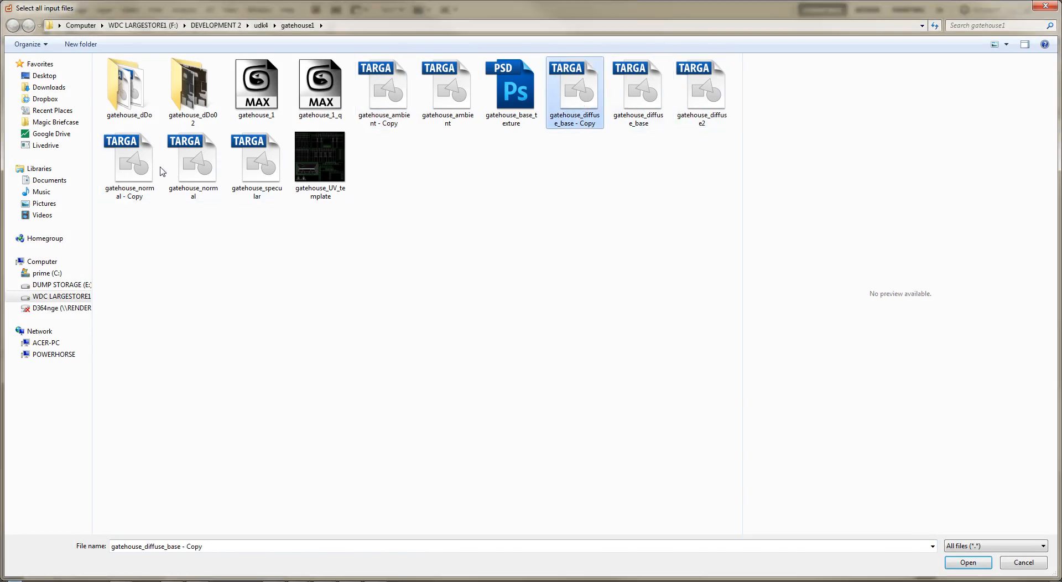
left_click(133, 166, "ctrl")
left_click(384, 91, "ctrl")
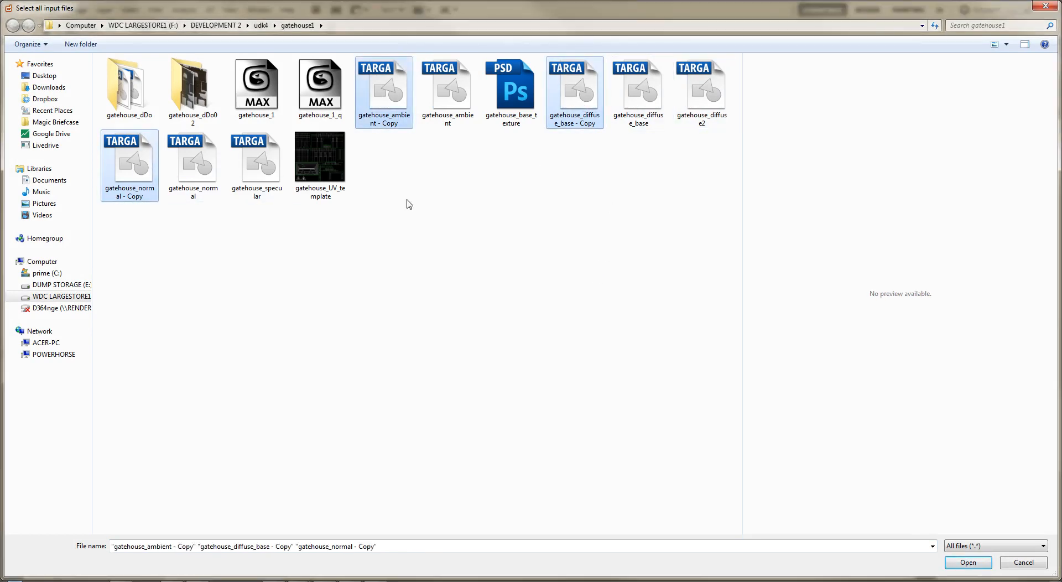
key("Delete")
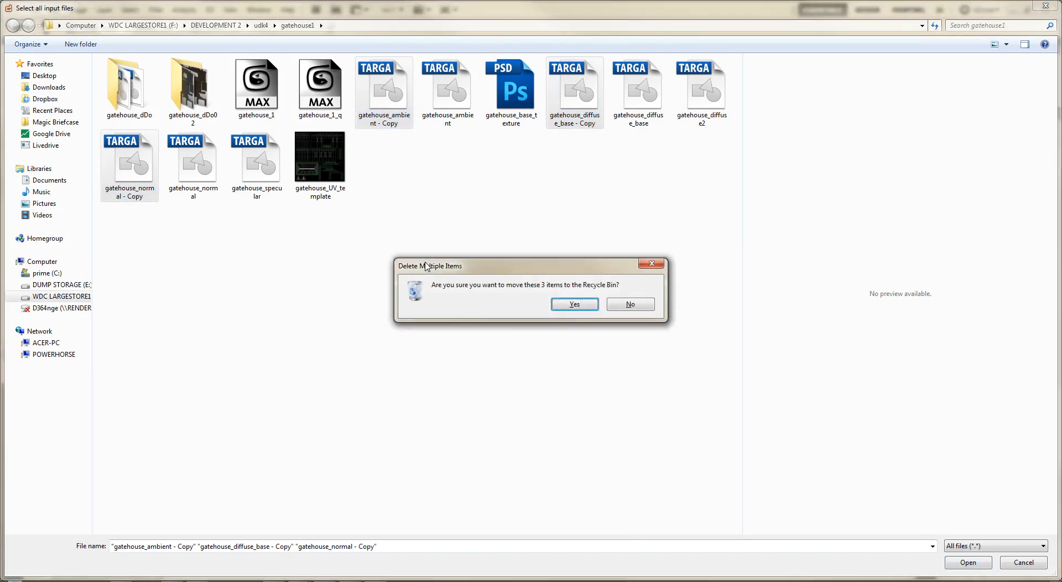
key("Return")
Quick-load the gatehouse ambient, diffuse_base, normal and specular Targa maps and clear the leftover file-deletion prompts.
left_click(702, 105)
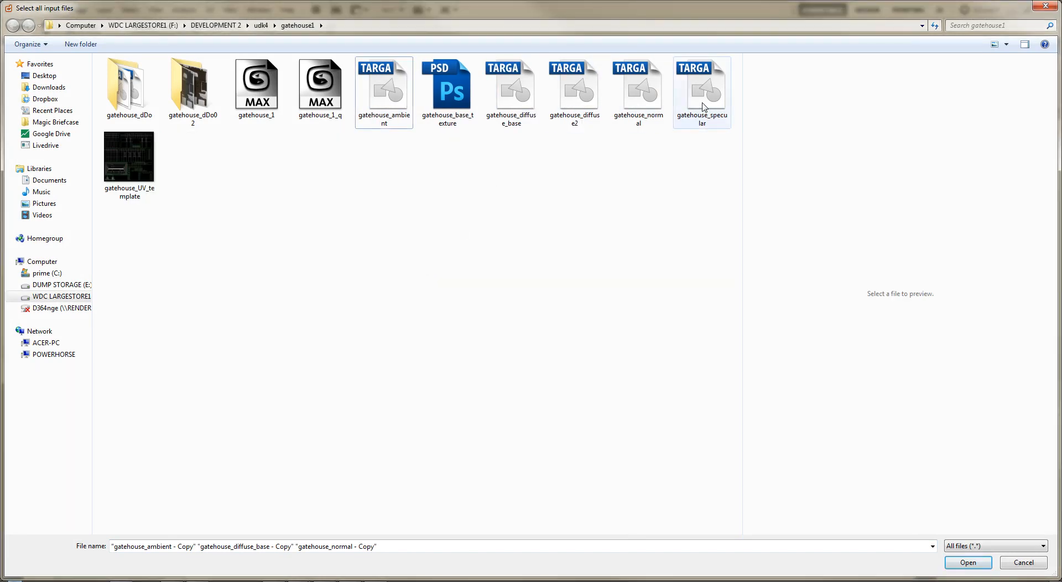
left_click(650, 95, "ctrl")
left_click(512, 93, "ctrl")
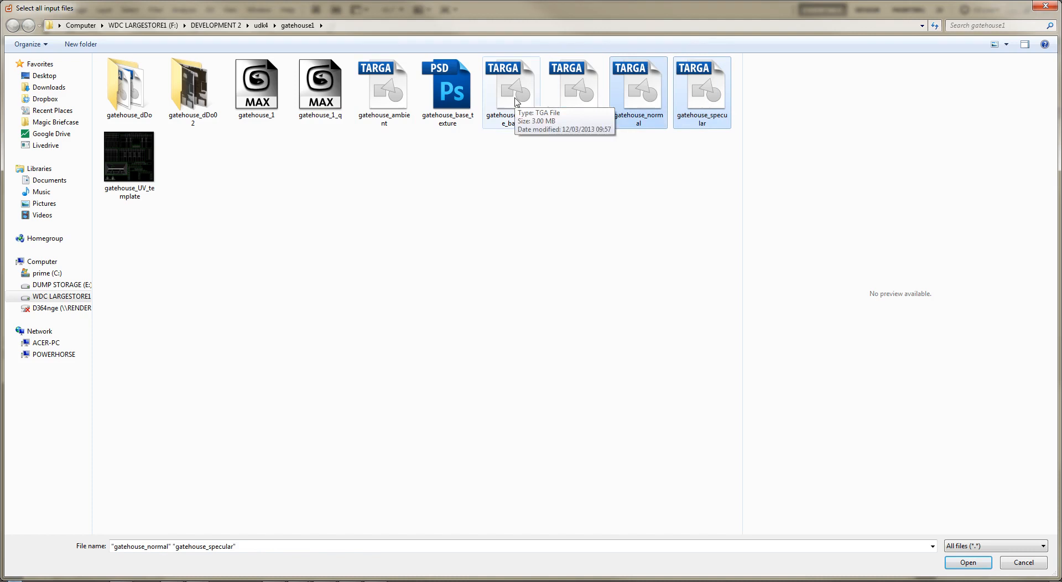
left_click(381, 100, "ctrl")
key("Return")
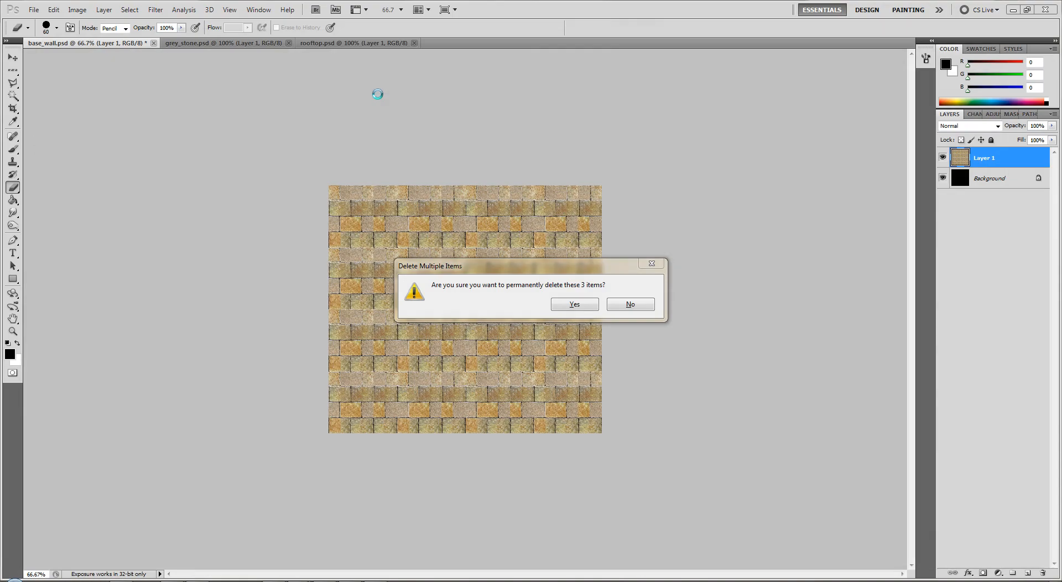
left_click(585, 303)
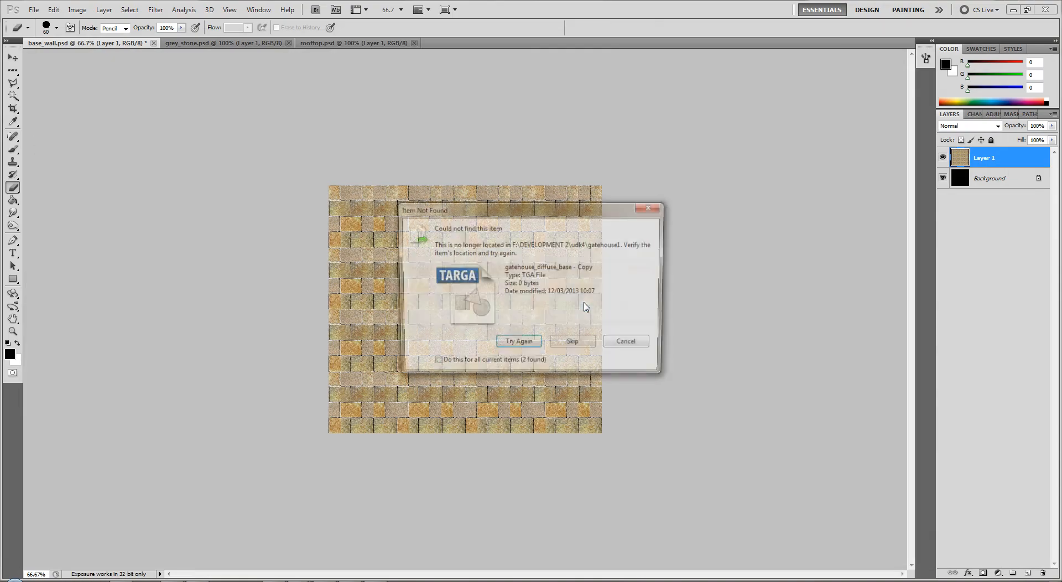
left_click(575, 344)
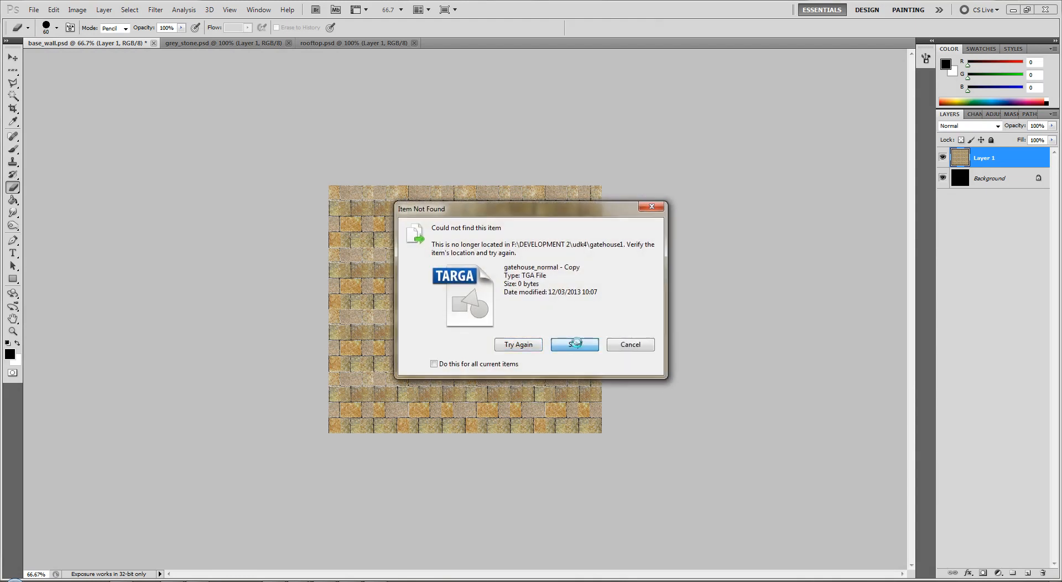
left_click(576, 344)
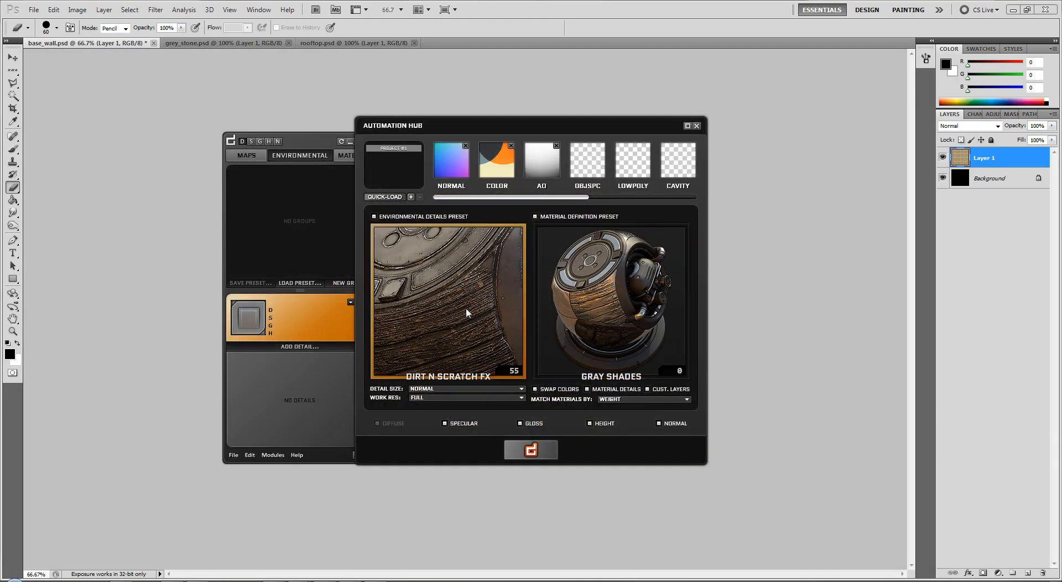
Choose a material definition preset and generate a third gatehouse texture with Quick N Dirty details.
left_click(655, 316)
left_click_drag(808, 174, 818, 349)
left_click(730, 265)
left_click(509, 457)
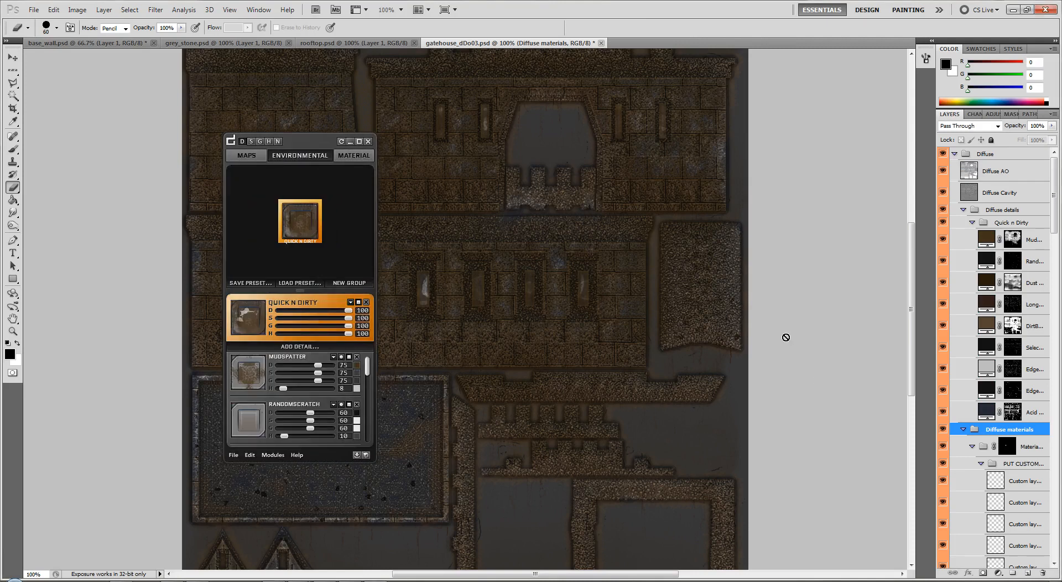
Move the dDo window clear of the gatehouse texture and quick-export the third variant's maps.
key("ctrl+minus")
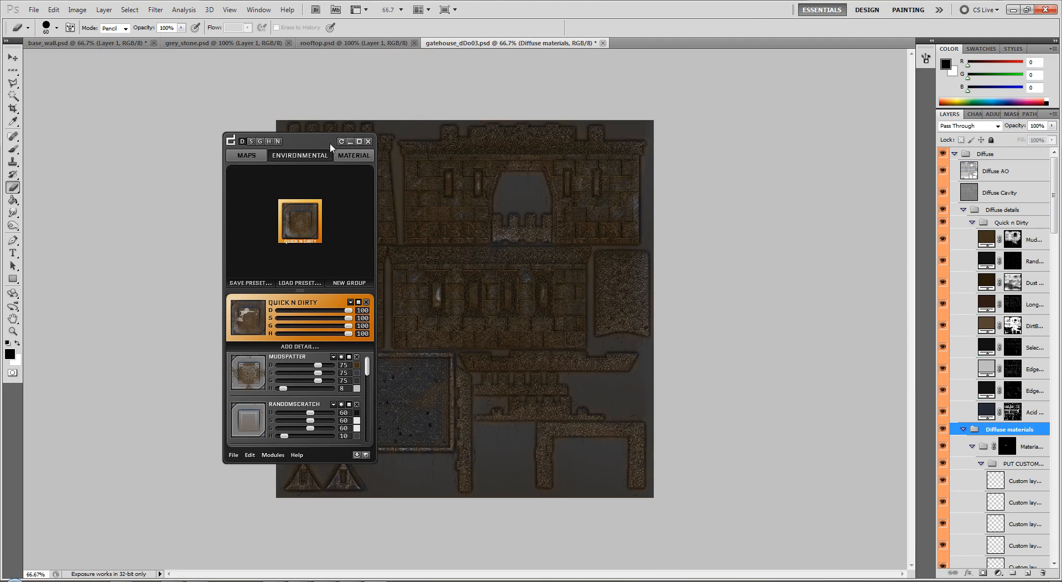
left_click_drag(330, 144, 206, 126)
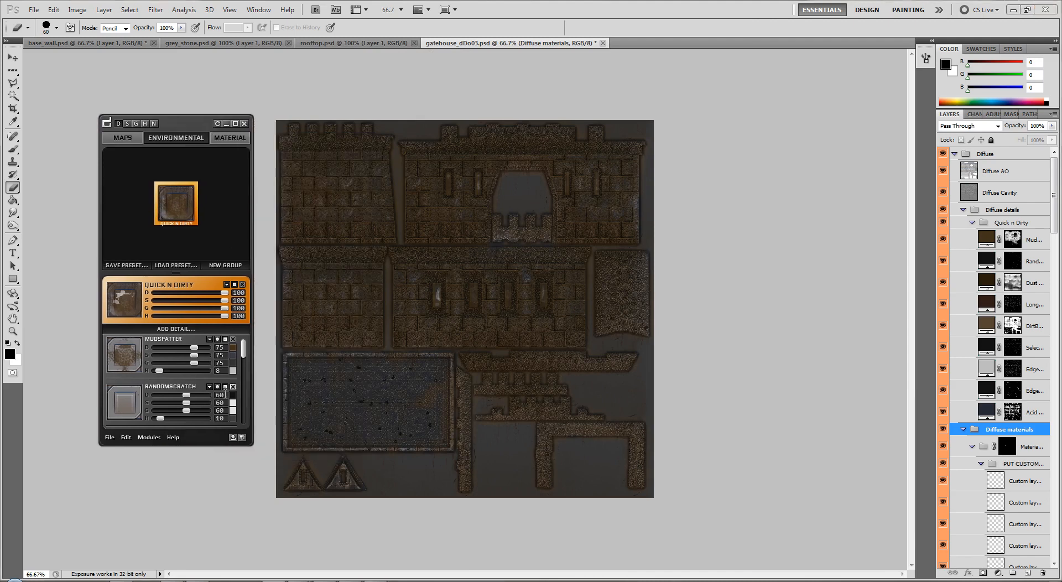
left_click(233, 437)
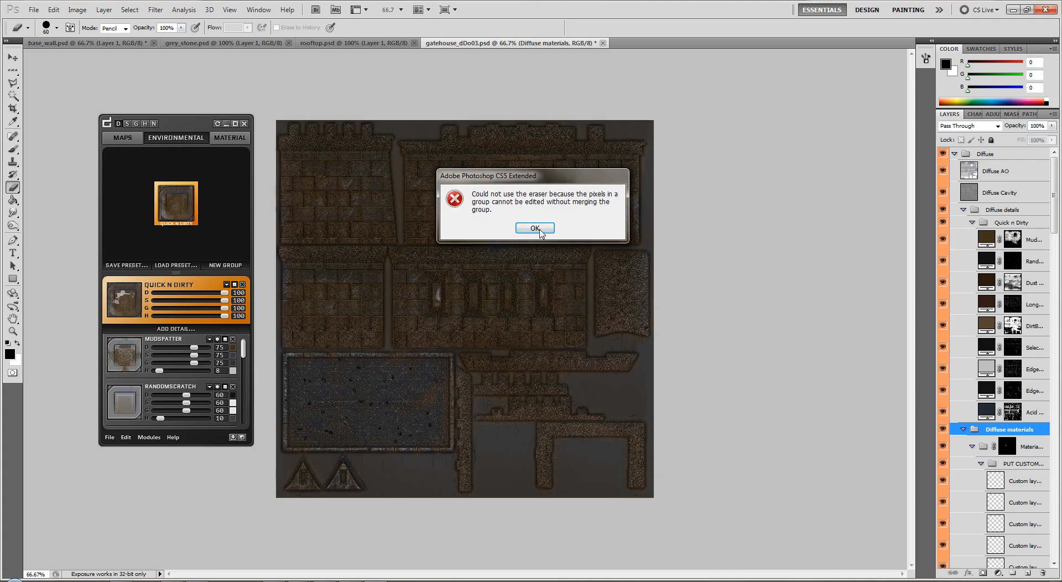
Dismiss the eraser error and quit Photoshop without saving gatehouse_dDo03.psd or the other modified document.
left_click(534, 229)
left_click(1048, 9)
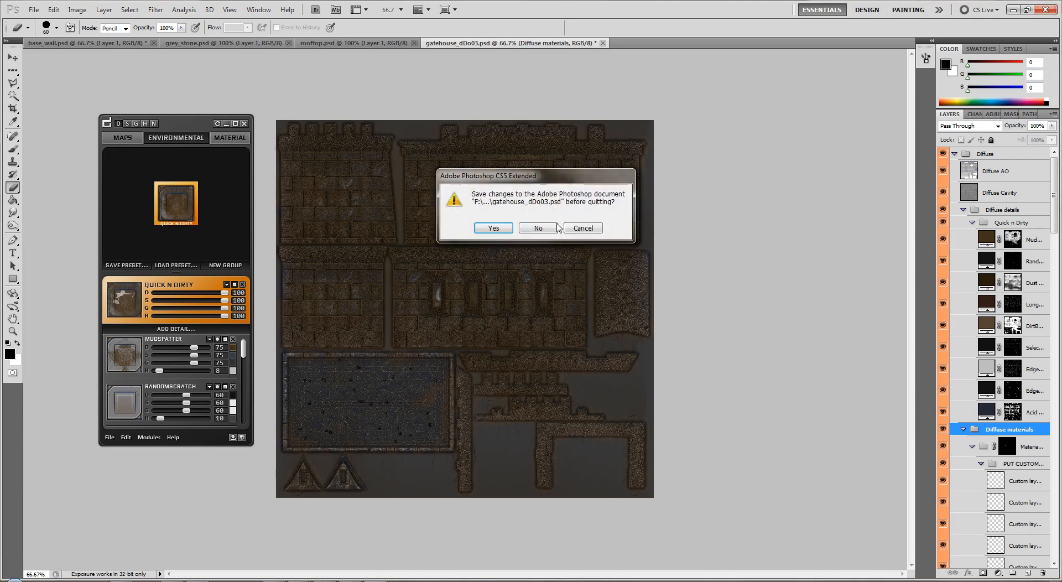
left_click(548, 231)
left_click(547, 232)
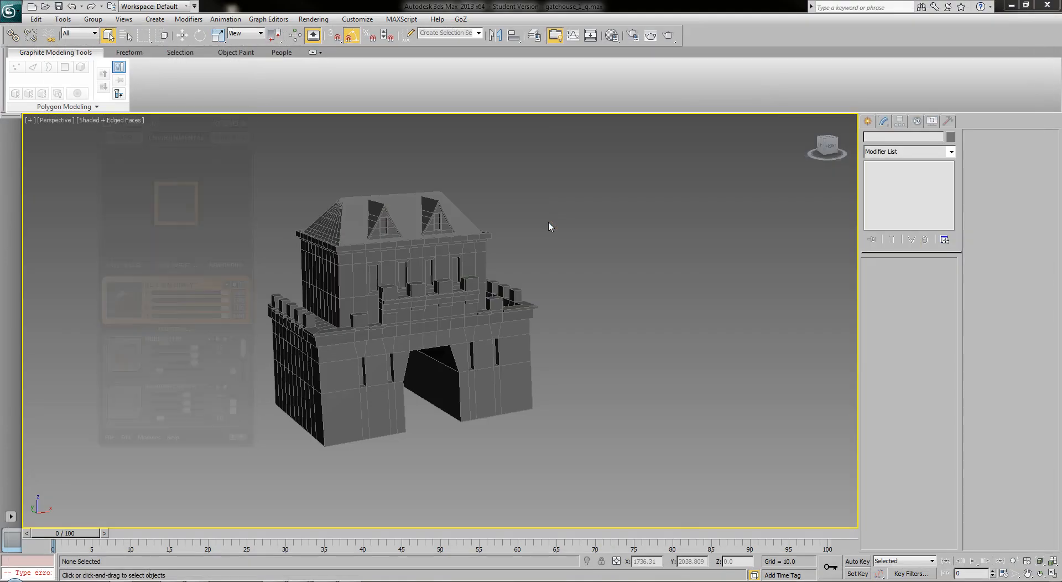
In 3ds Max, clone the gatehouse as independent copies along the X axis to form a row of three.
left_click(472, 287)
left_click_drag(525, 302, 442, 327)
key("w")
left_click_drag(361, 431, 555, 362)
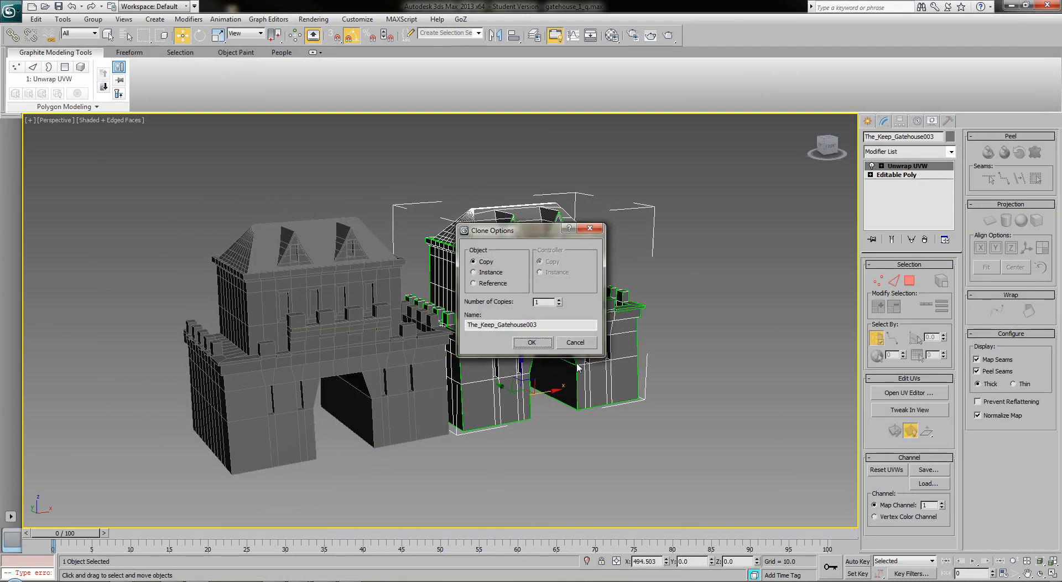
left_click(531, 343)
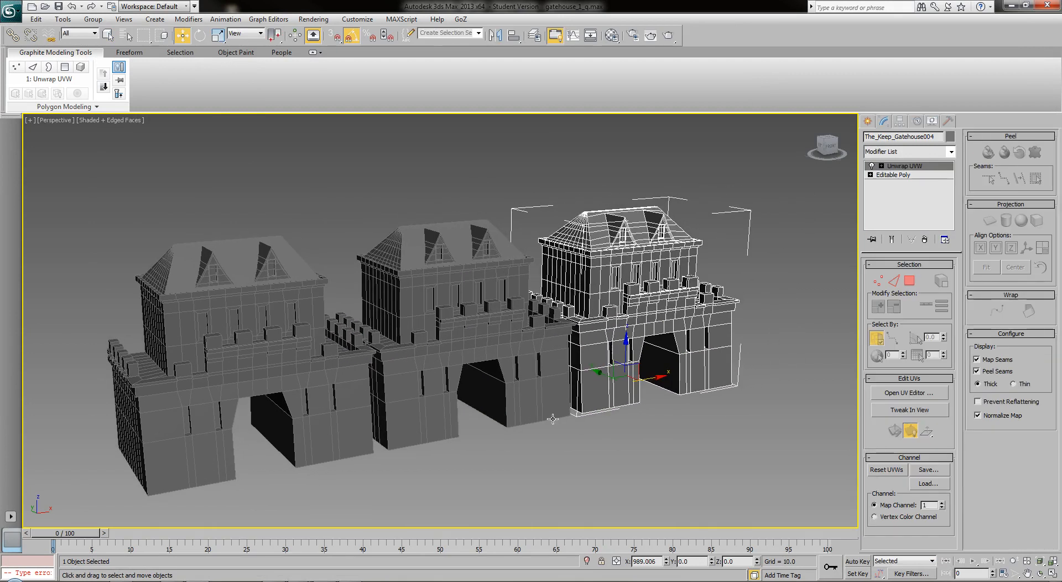
Deselect the gatehouses, hide the edged faces in the perspective view and open the compact Material Editor.
left_click(577, 510)
left_click_drag(571, 487, 565, 430)
key("F4")
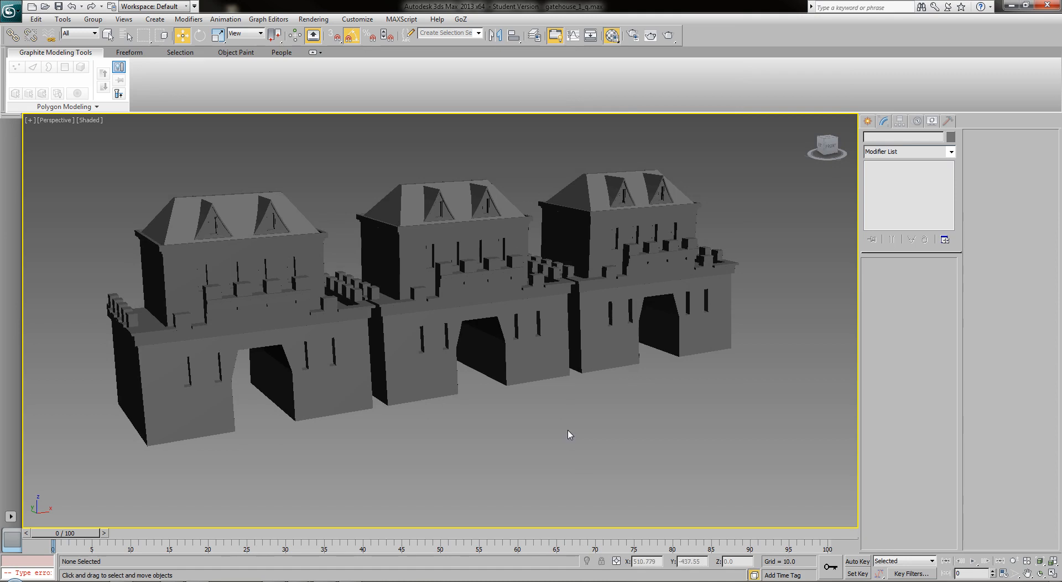
key("m")
left_click_drag(685, 70, 832, 92)
left_click(792, 105)
left_click(795, 106)
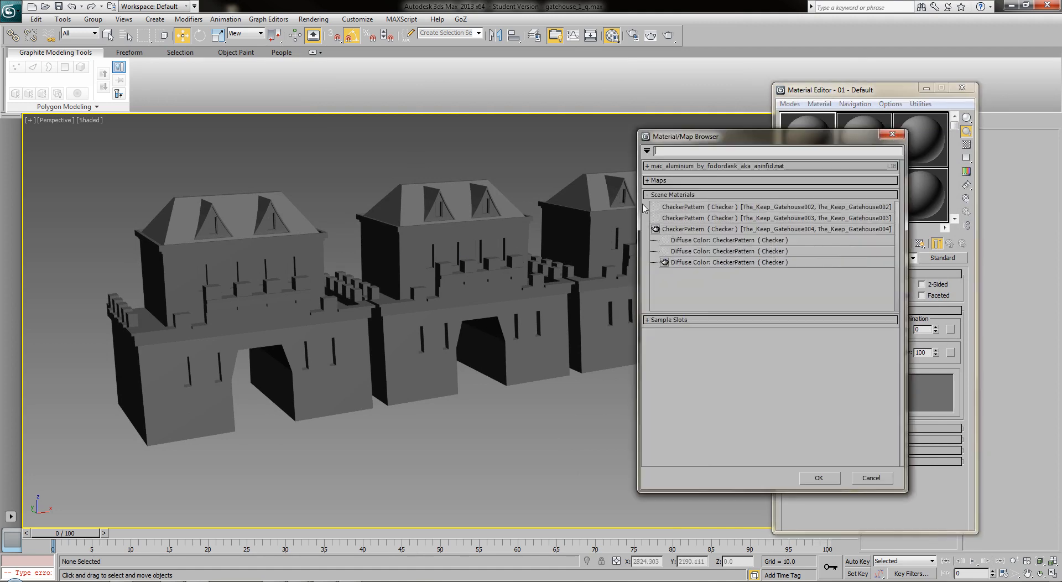
Load gatehouse_diffuse_base.tga as the diffuse bitmap of the 01 - Default material and show it on the first gatehouse.
left_click(680, 183)
double_click(686, 204)
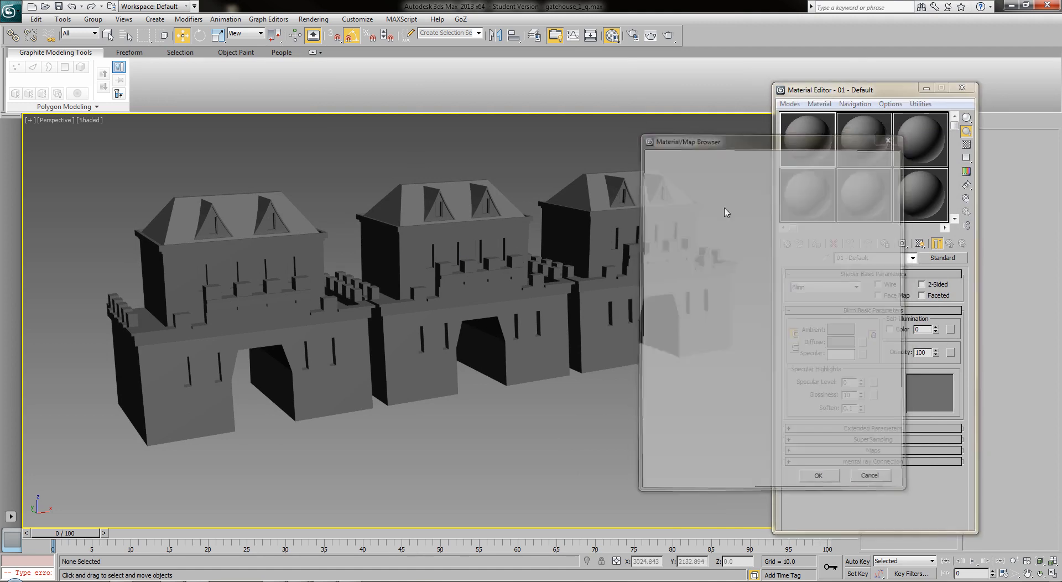
left_click(230, 28)
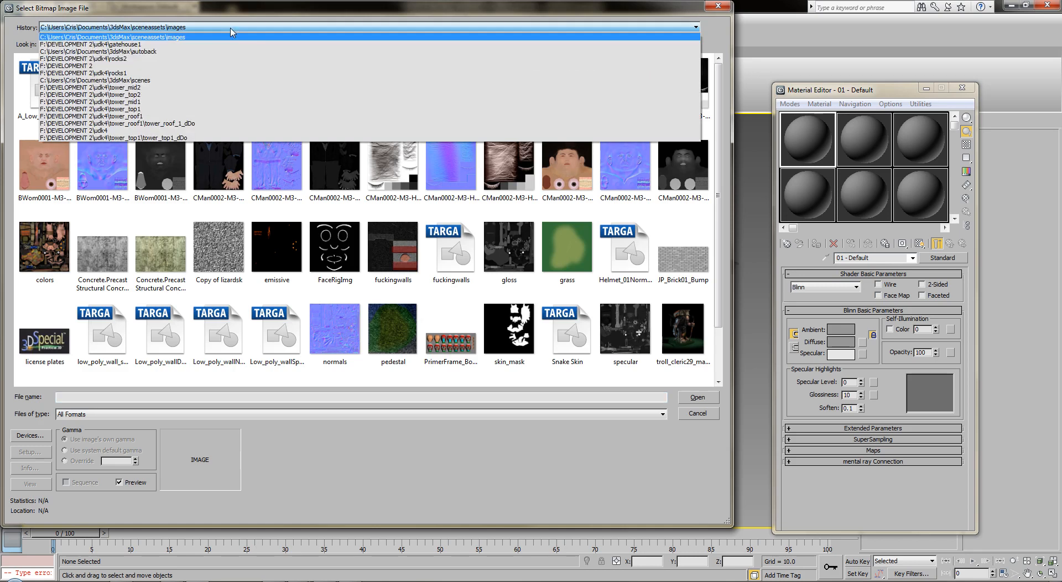
left_click(227, 46)
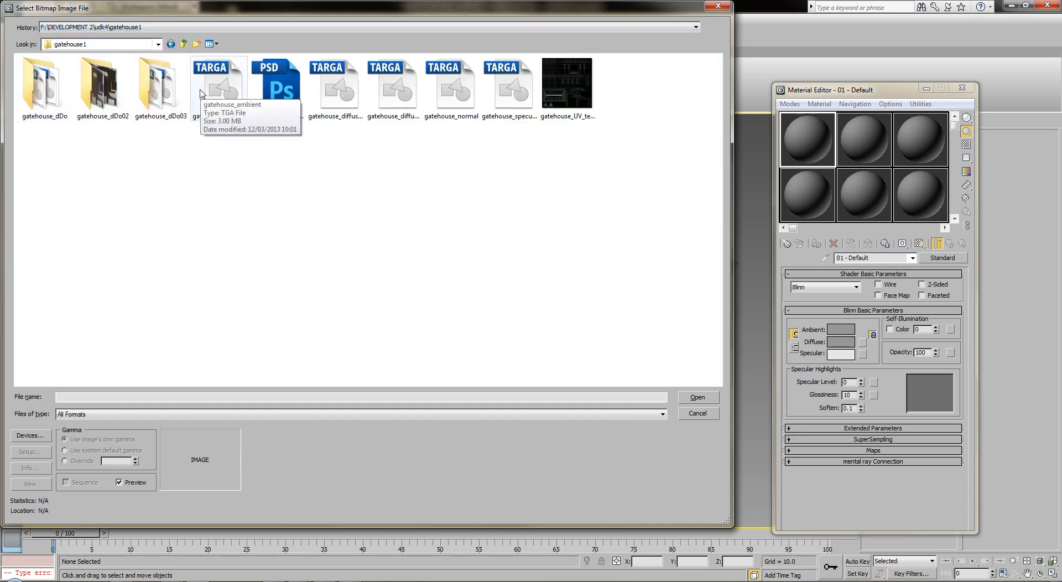
left_click(357, 102)
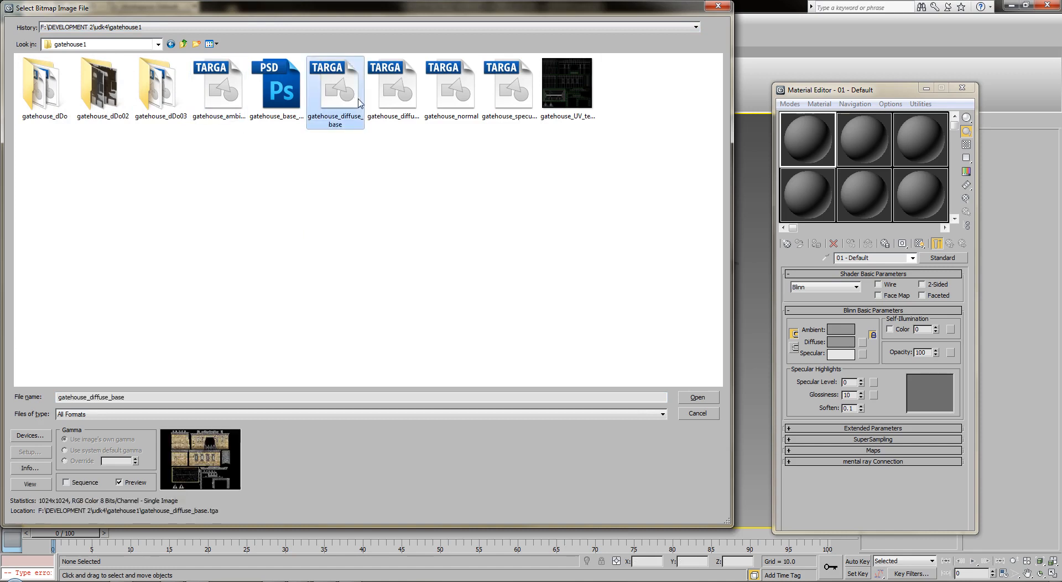
double_click(331, 106)
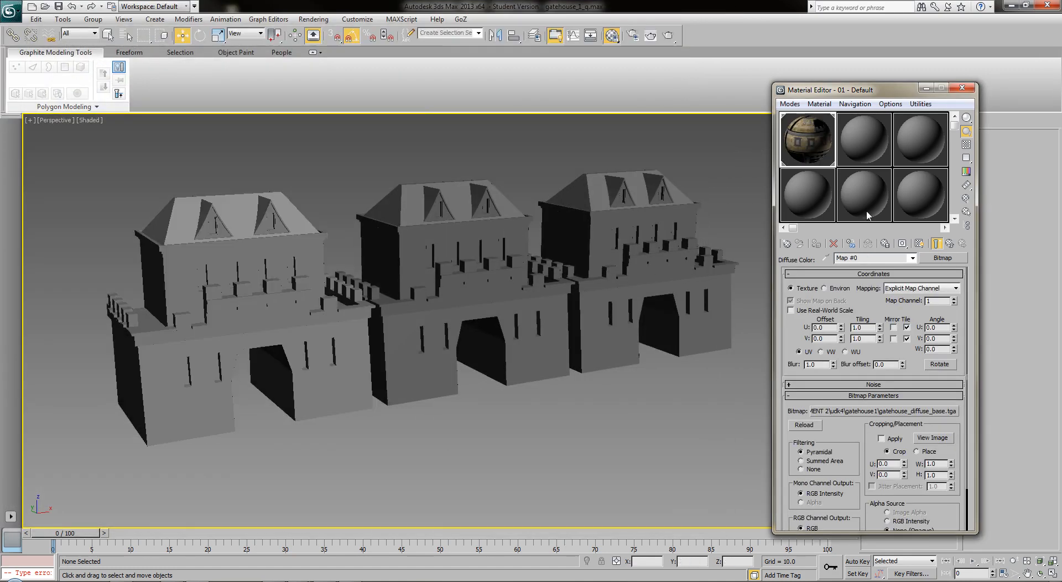
left_click(917, 244)
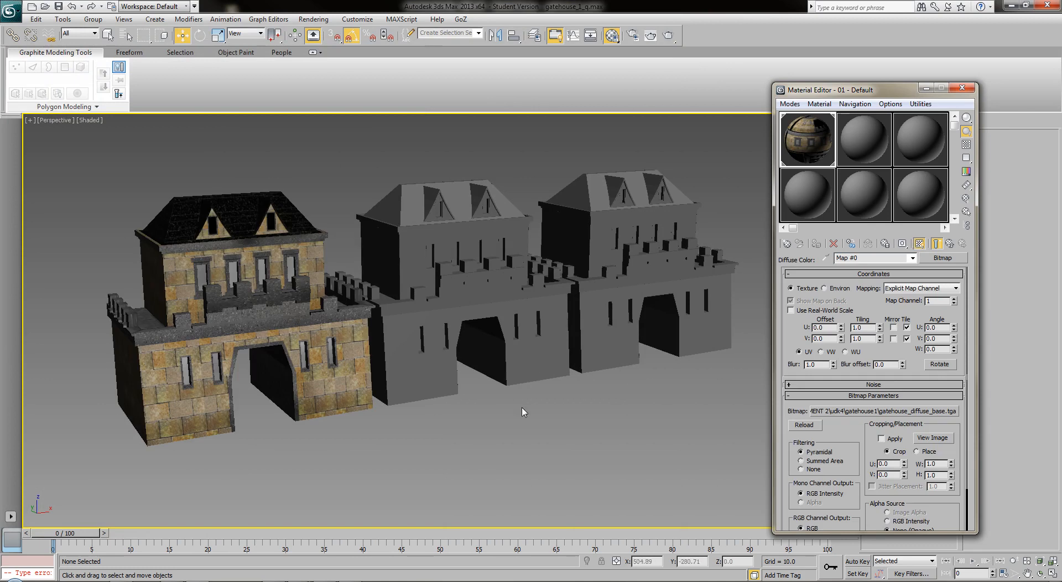
Load gatehouse_dDo03_d.tga as the diffuse bitmap of 02 - Default, assign that material to the middle gatehouse and display its map.
left_click(460, 276)
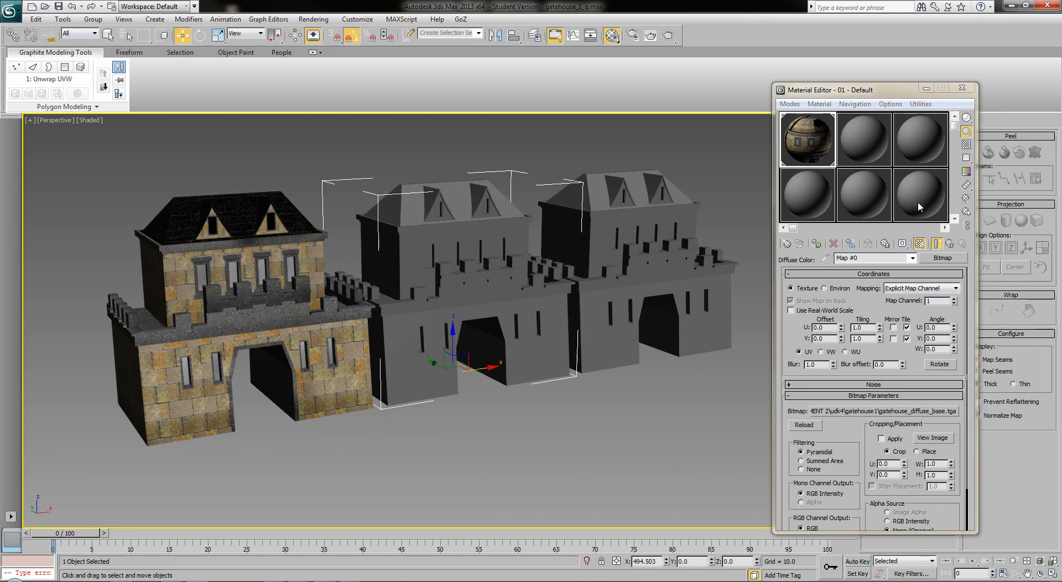
left_click(865, 139)
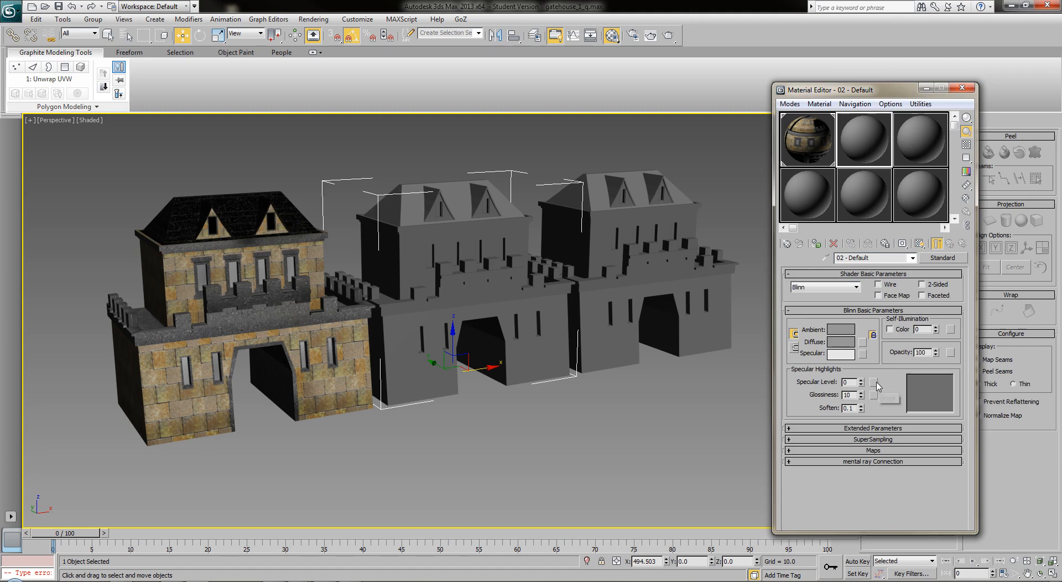
left_click(864, 341)
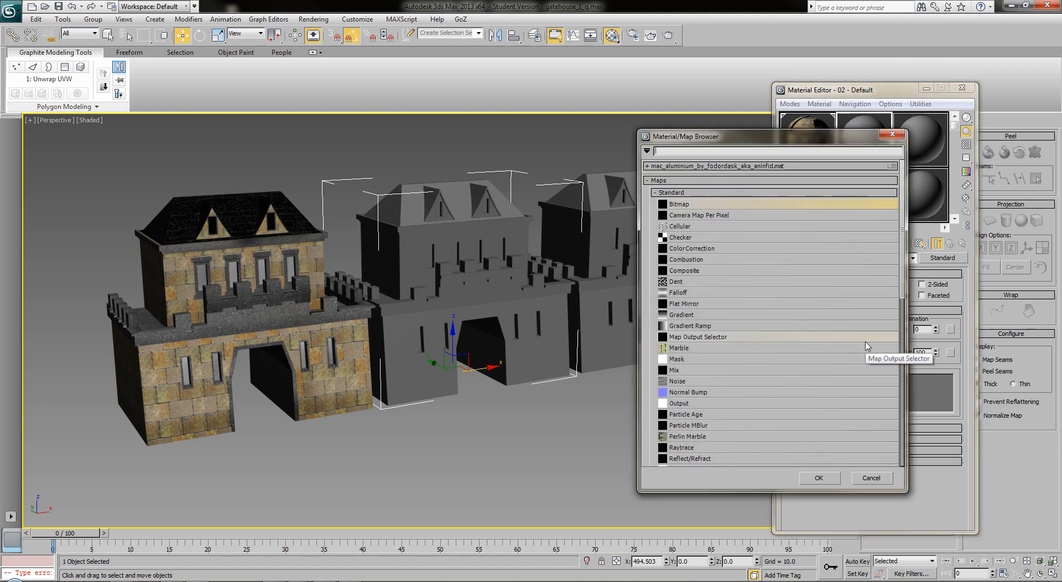
double_click(742, 205)
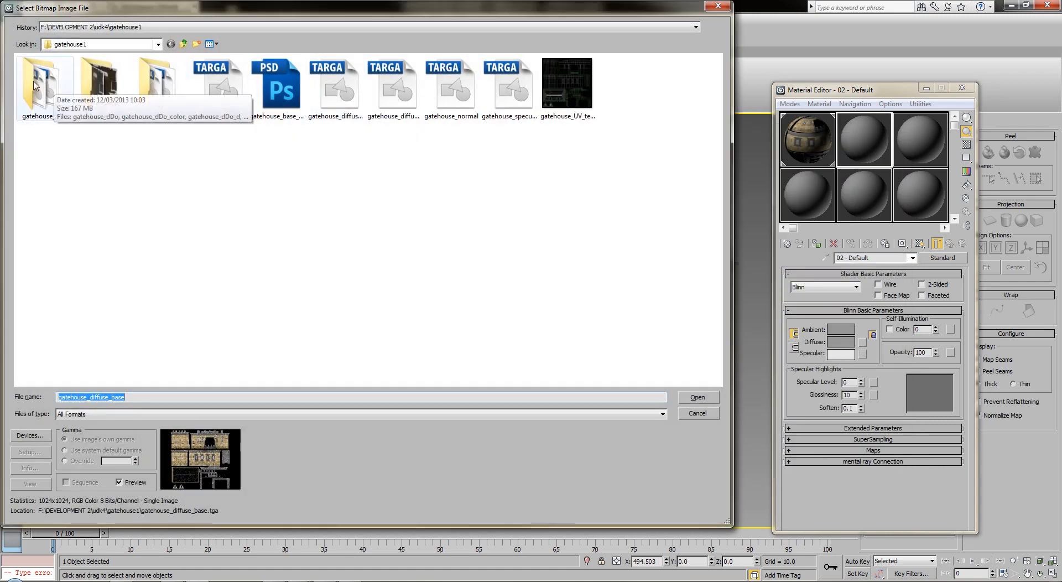
double_click(160, 98)
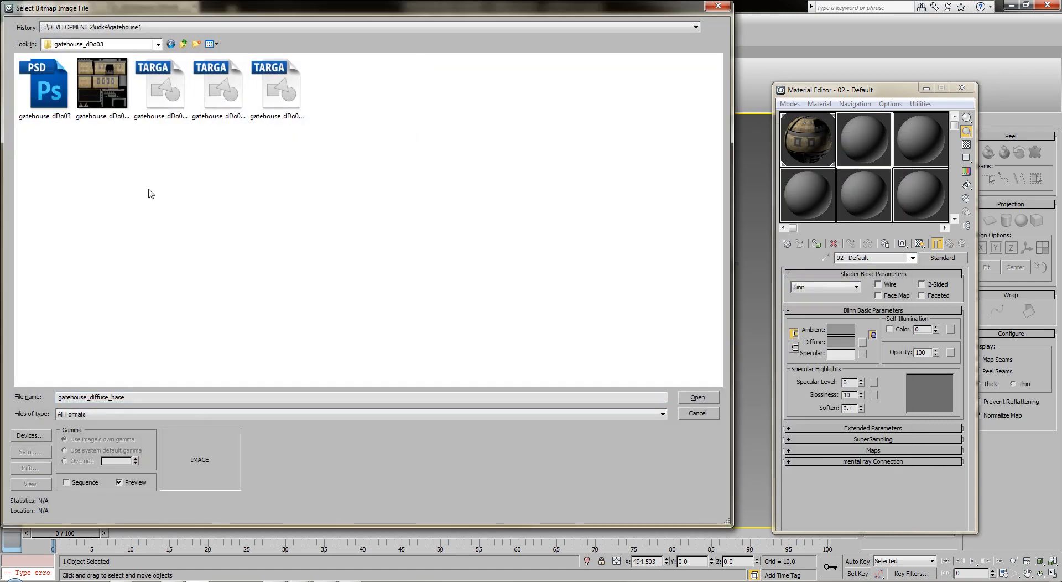
left_click(277, 92)
left_click(229, 91)
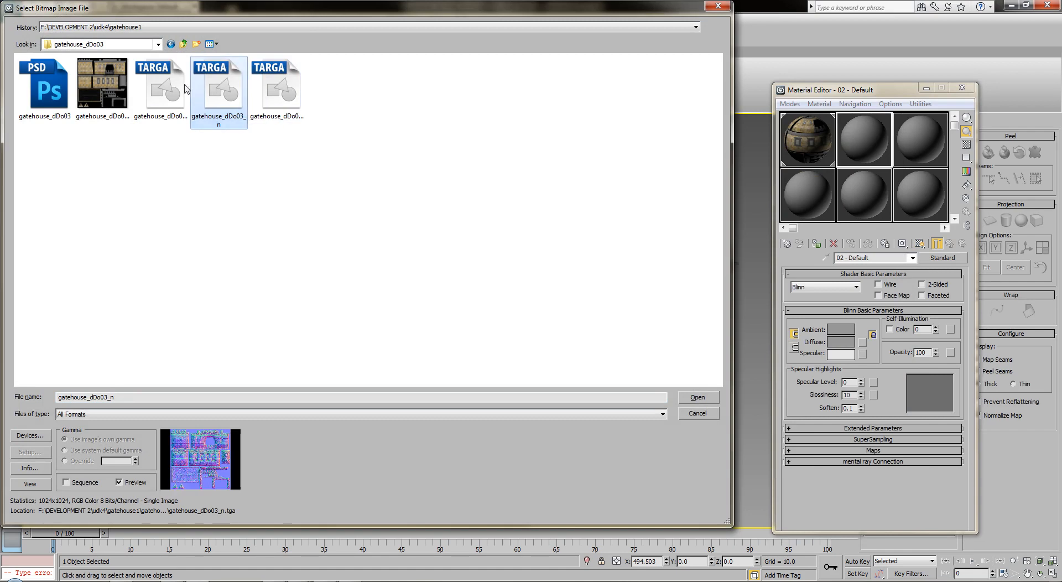
left_click(160, 89)
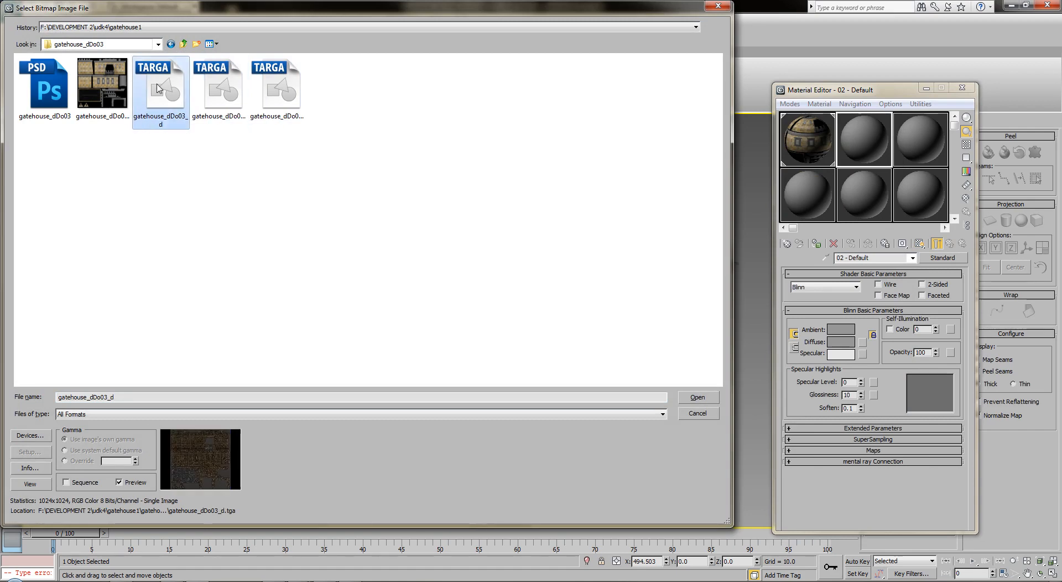
double_click(160, 89)
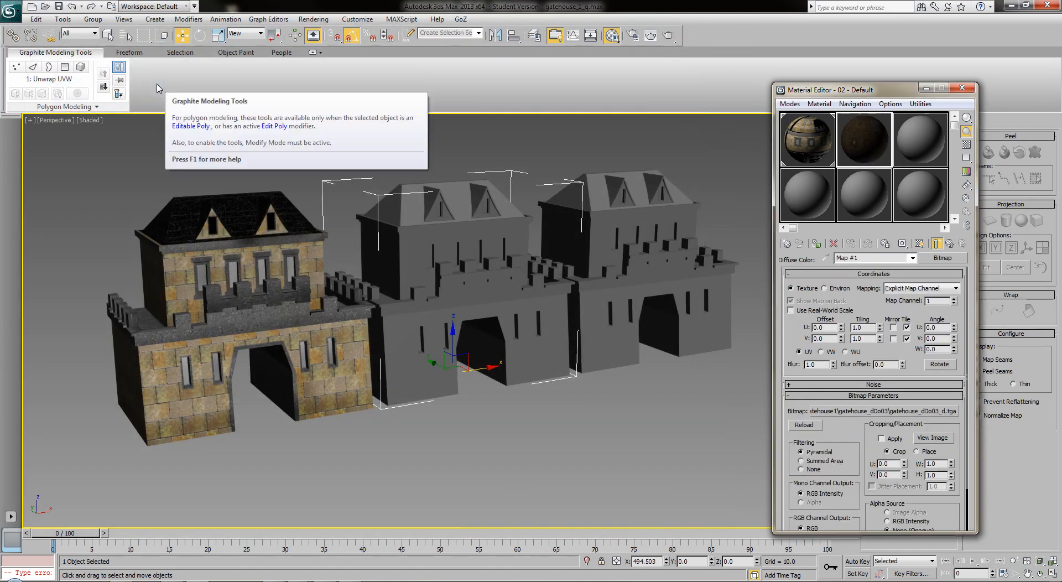
left_click(918, 246)
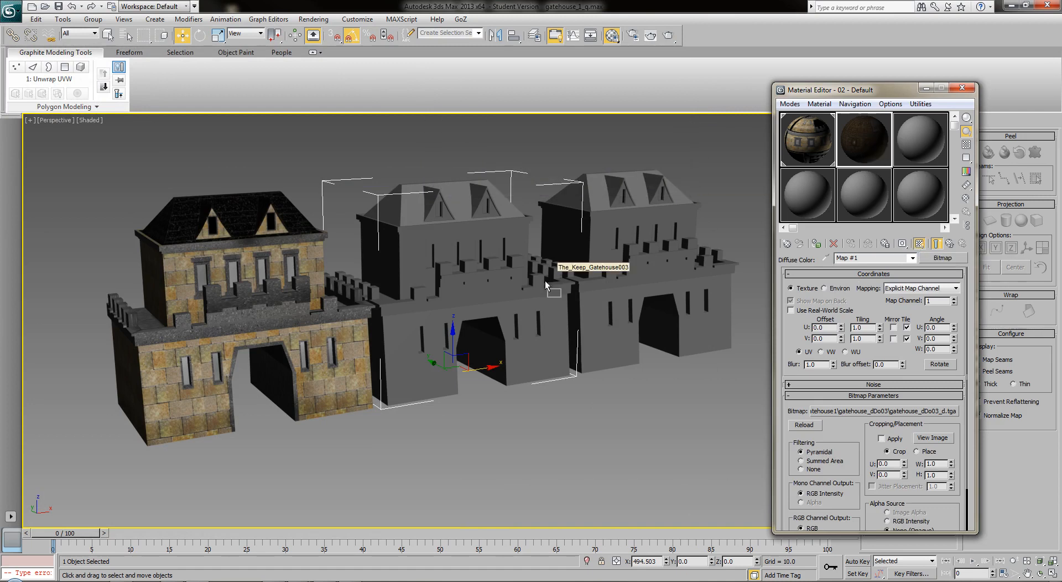
left_click(589, 411)
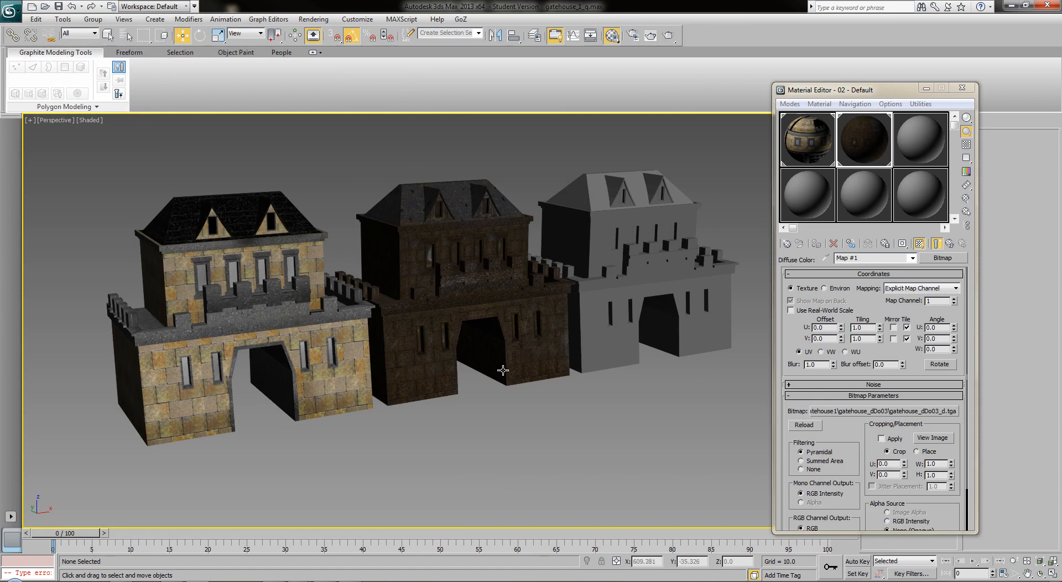
With the third gatehouse selected, load gatehouse_dDo_d.tga from the gatehouse_dDo folder as the diffuse bitmap of 03 - Default.
left_click(603, 296)
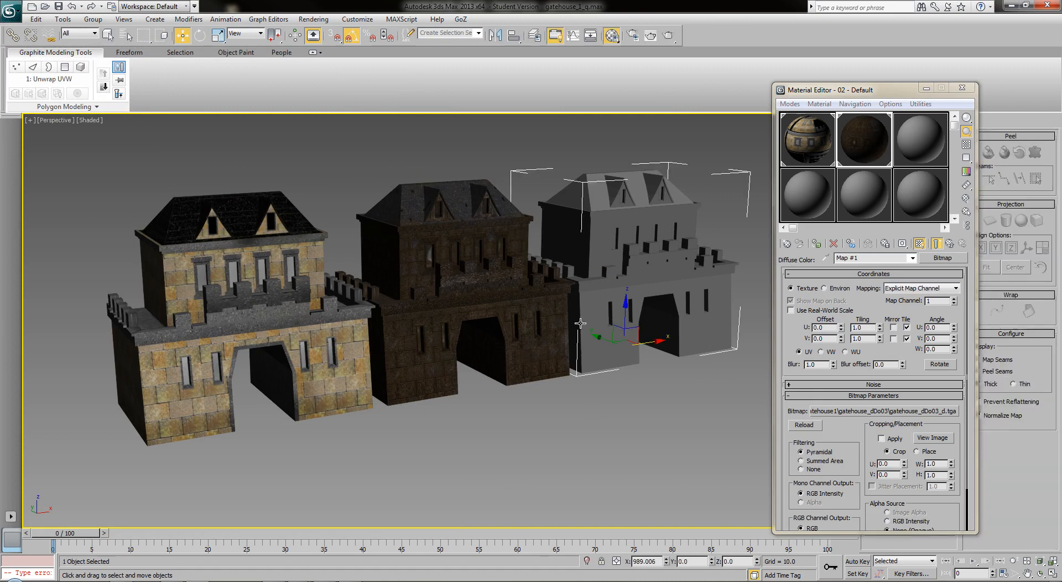
left_click(914, 159)
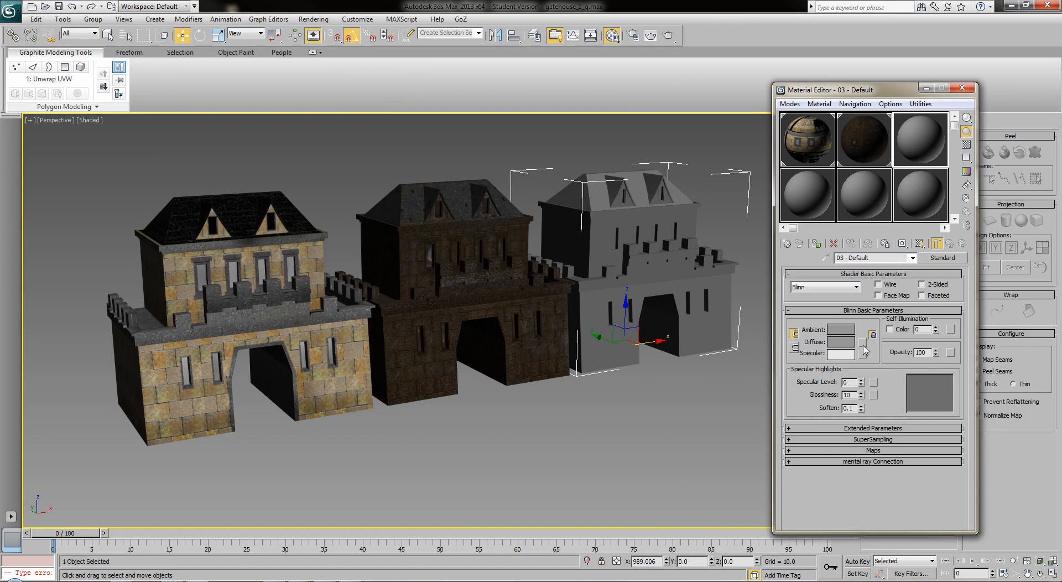
left_click(863, 343)
double_click(691, 205)
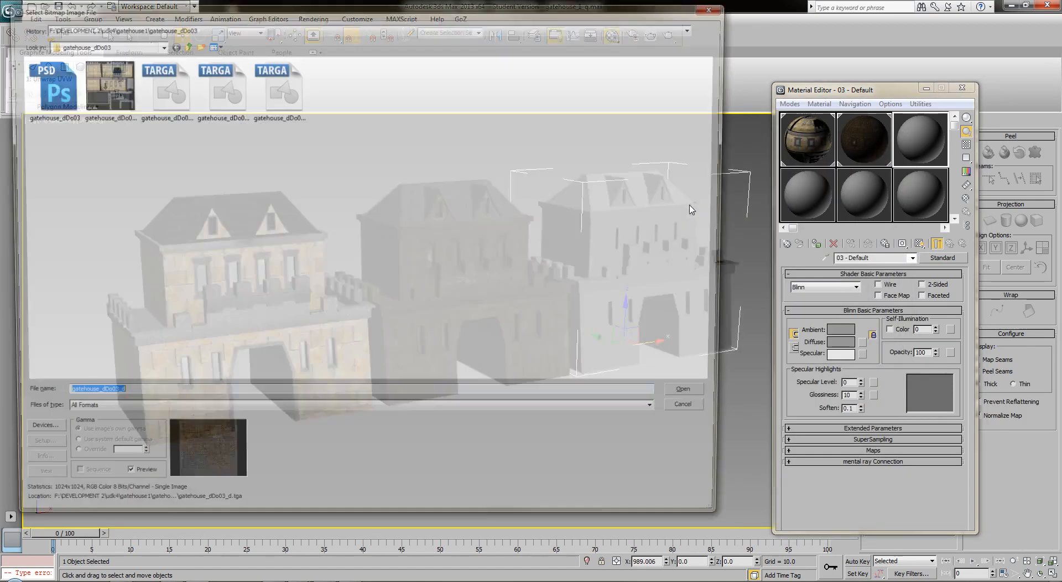
left_click(184, 45)
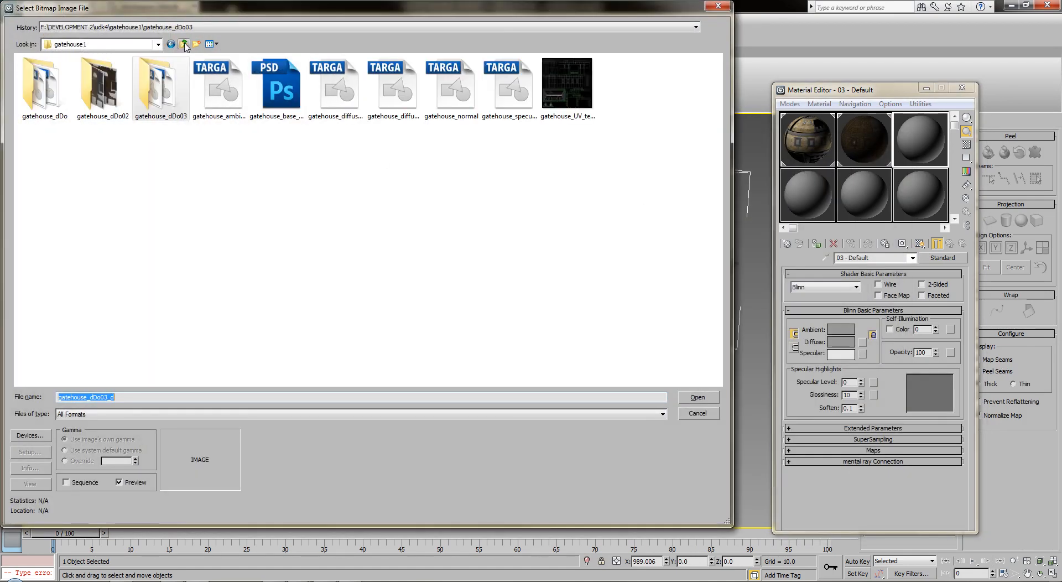
double_click(35, 107)
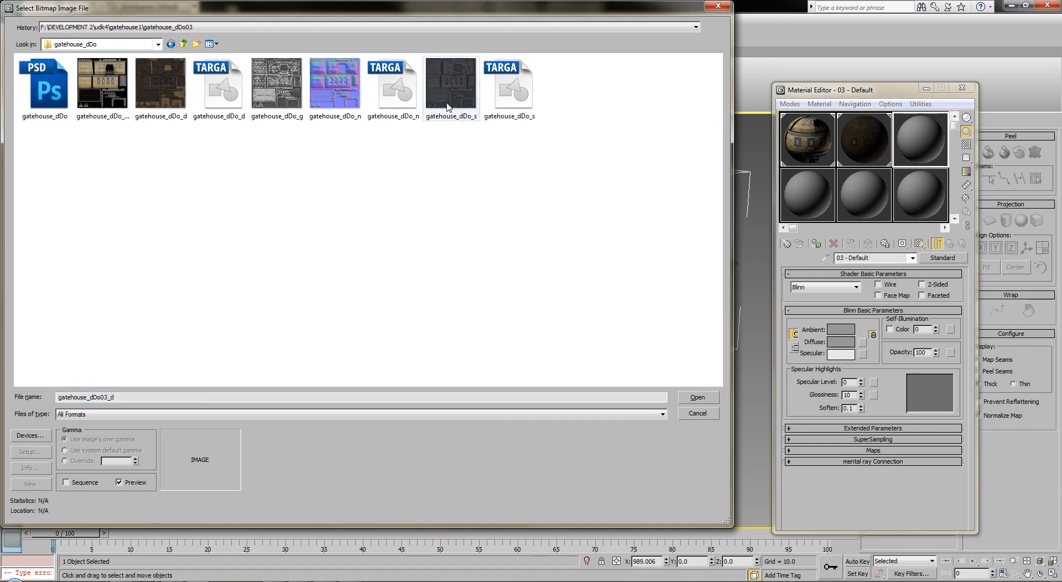
left_click(394, 91)
left_click(217, 99)
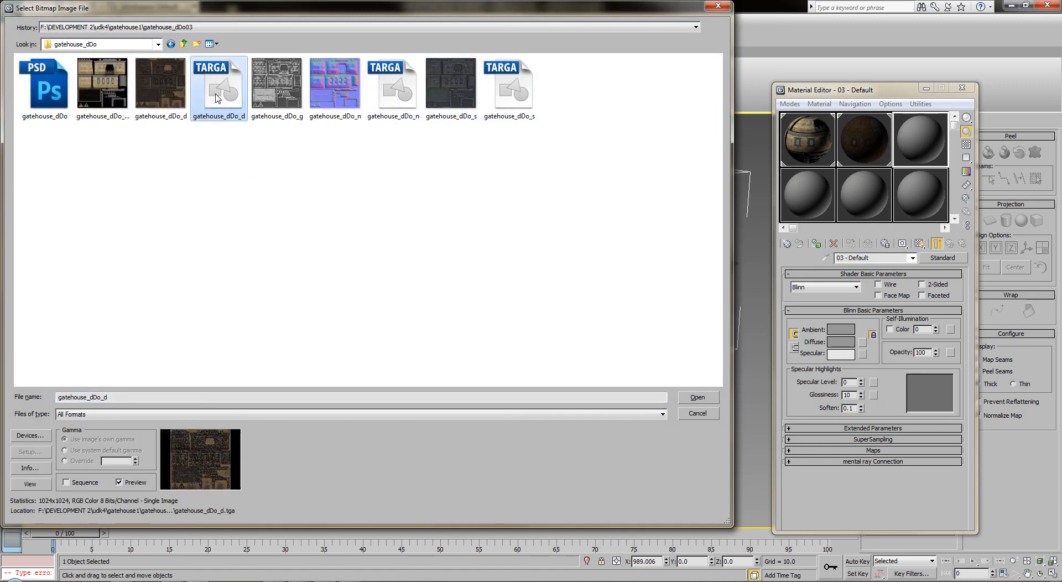
double_click(217, 99)
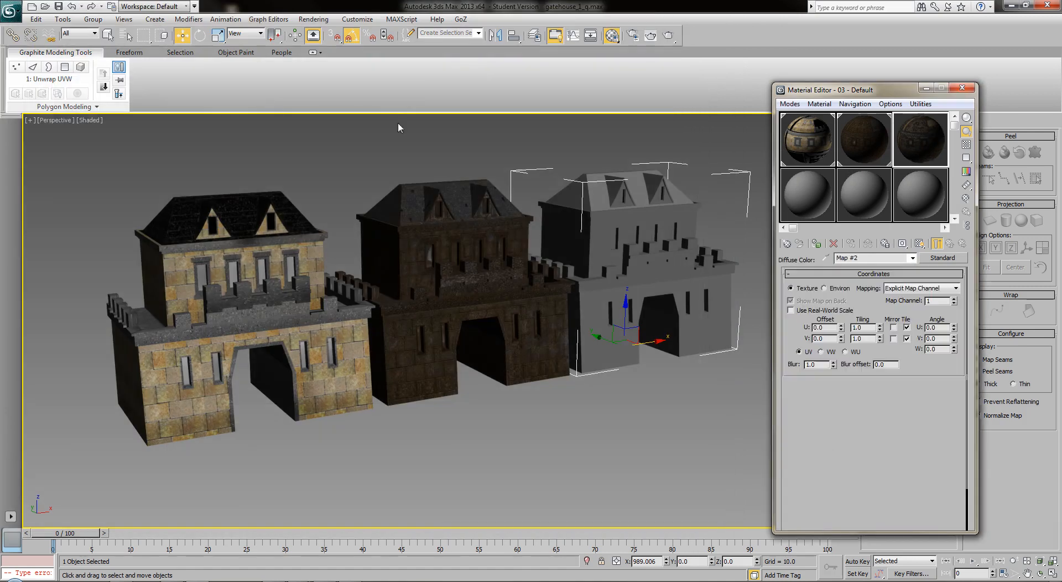
Display the 03 - Default map in the viewport, assign the material to the third gatehouse and close the Material Editor.
left_click(918, 245)
left_click_drag(915, 152, 678, 247)
left_click(673, 396)
left_click(962, 87)
Compare the roofs and walls of the three textured gatehouses up close and from the front.
left_click_drag(685, 332, 726, 359)
scroll(642, 369, "down", 2)
left_click_drag(726, 360, 574, 383)
scroll(563, 422, "up", 3)
scroll(563, 422, "up", 2)
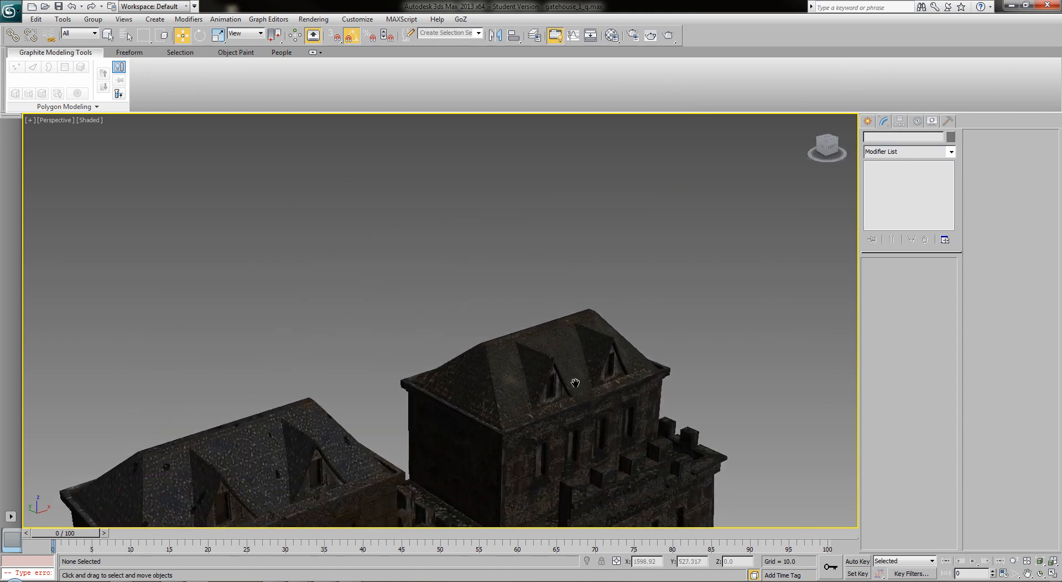
scroll(577, 397, "down", 2)
left_click_drag(575, 426, 656, 223)
scroll(555, 366, "down", 3)
left_click_drag(555, 366, 650, 326)
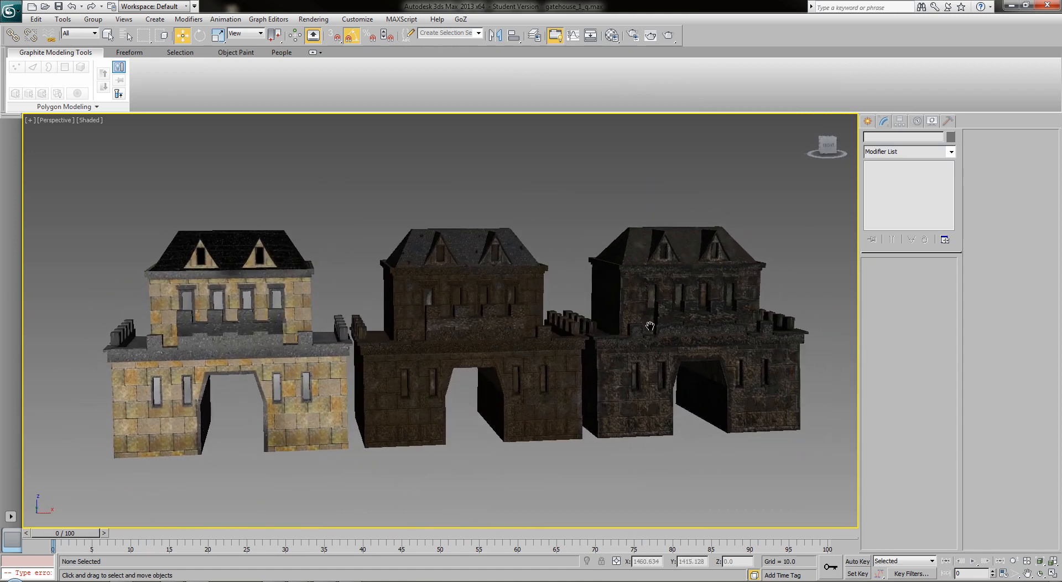
left_click(525, 383)
left_click(659, 382)
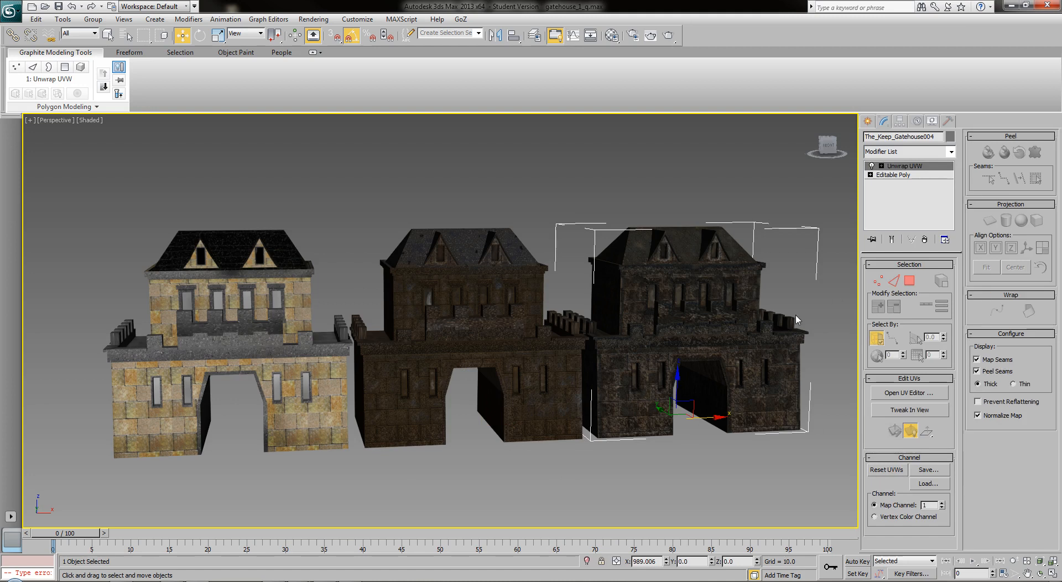
left_click(658, 495)
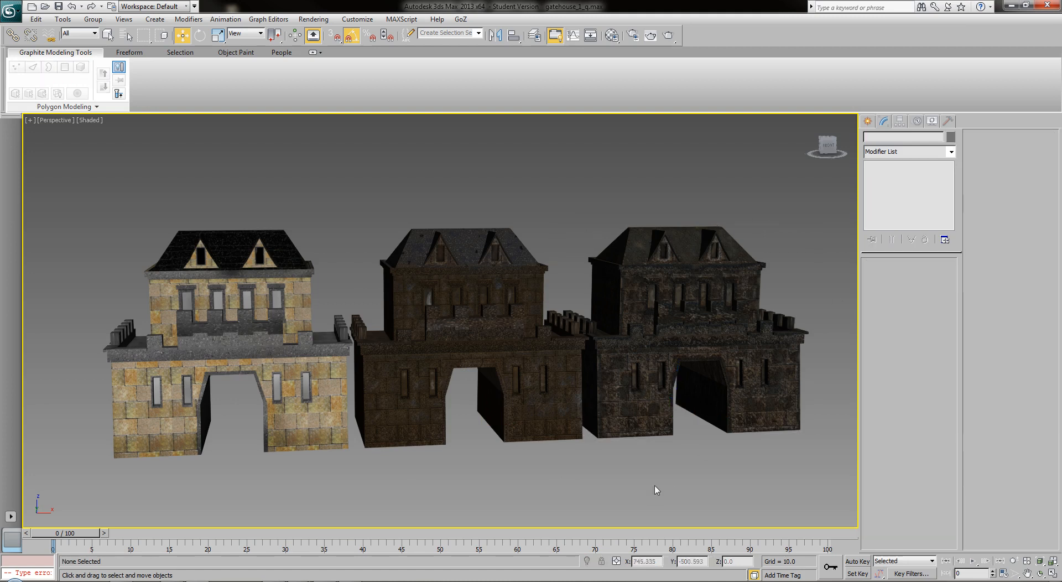
Place a standard Omni light on the ground in front of the middle gatehouse and raise it to about Z 118.
left_click(867, 122)
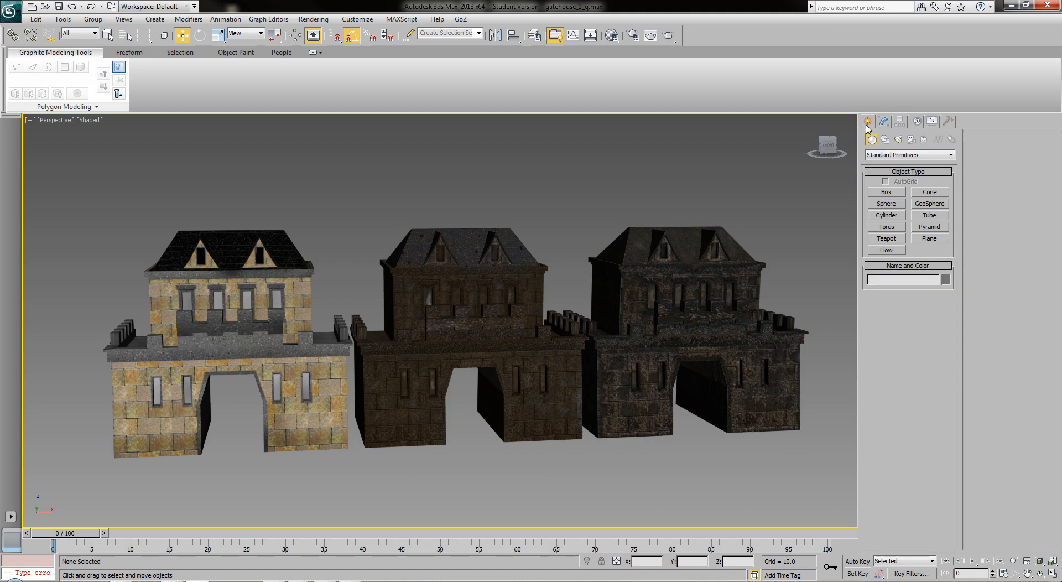
left_click(899, 140)
left_click(896, 156)
left_click(898, 164)
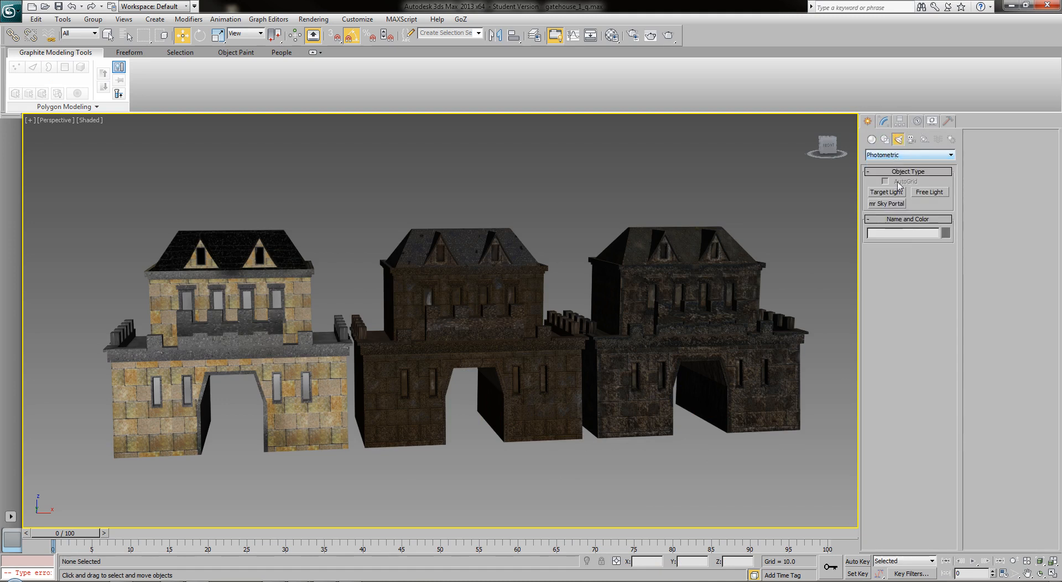
left_click(902, 156)
left_click(899, 171)
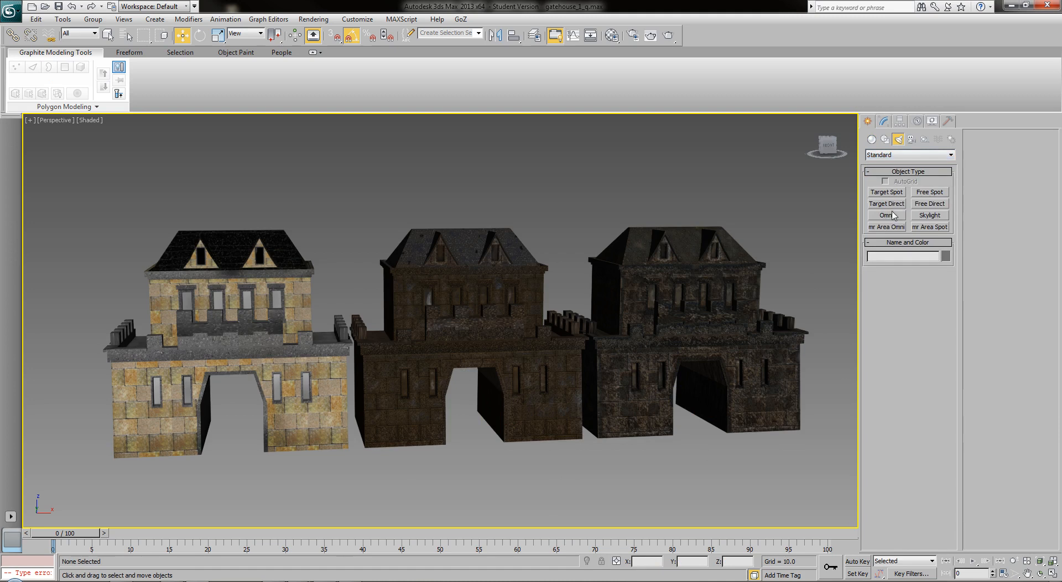
left_click(493, 514)
right_click(493, 513)
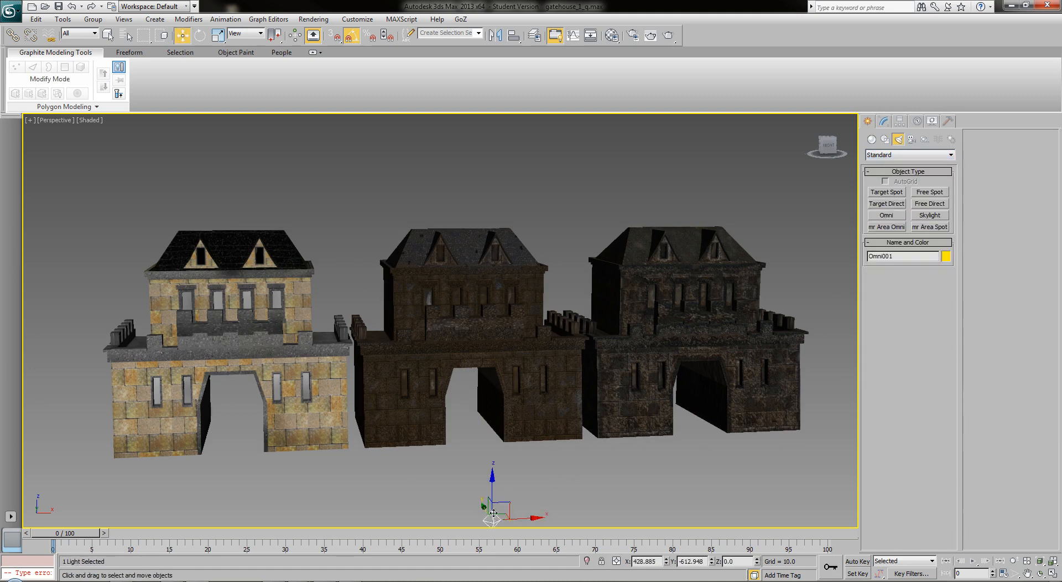
left_click_drag(492, 490, 499, 409)
Render an angled perspective view of the three gatehouses to compare their textures, and close the rendered frame.
mouse_move(441, 360)
left_mouse_down()
mouse_move(504, 368)
mouse_move(444, 354)
mouse_move(456, 364)
left_mouse_up()
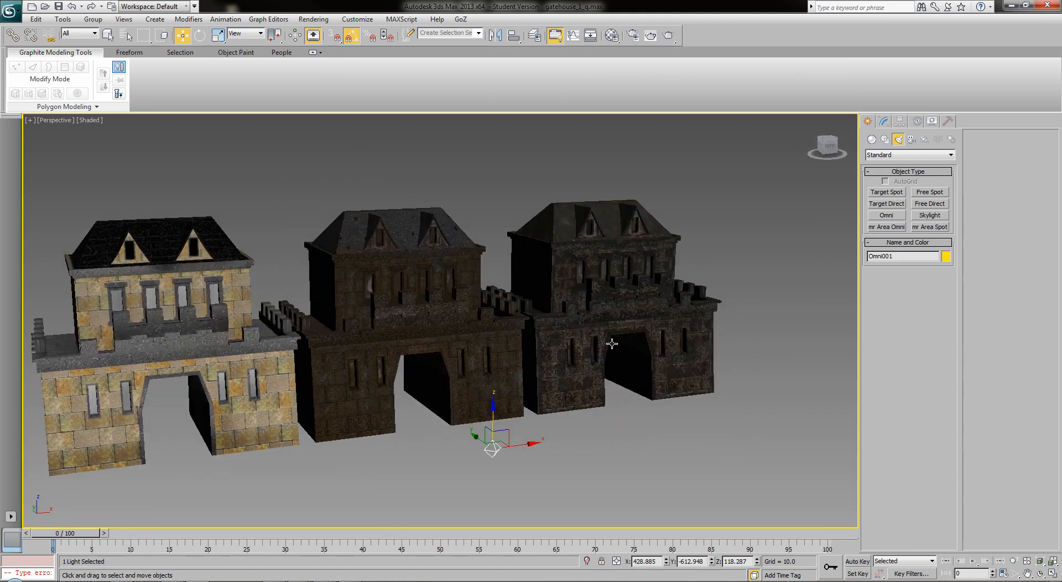
key("shift+q")
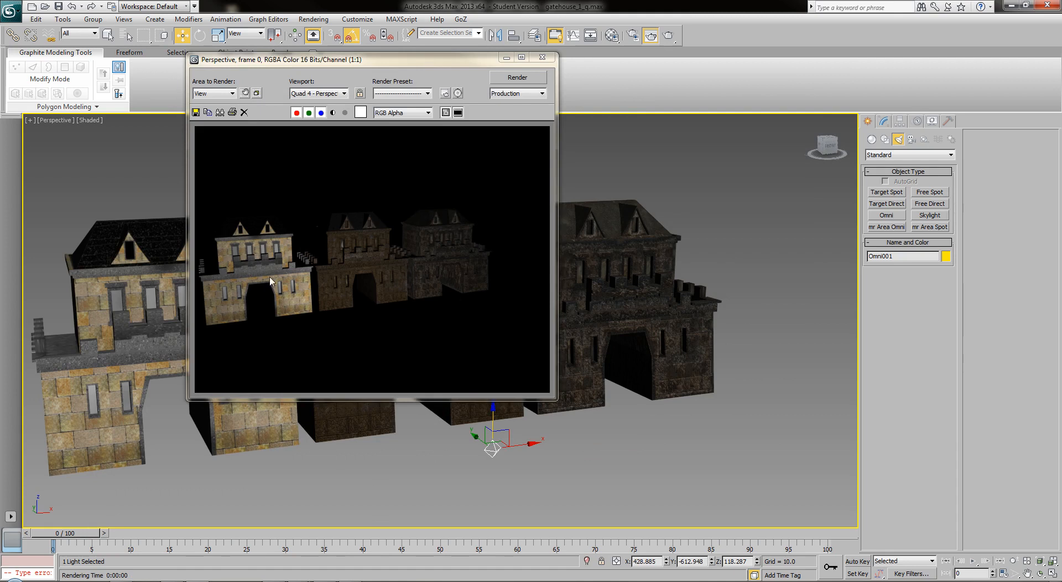
left_click(542, 57)
left_click(628, 444)
Delete the two gatehouse copies with dDo textures, keep the original gatehouse and clear the selection.
scroll(631, 432, "down", 5)
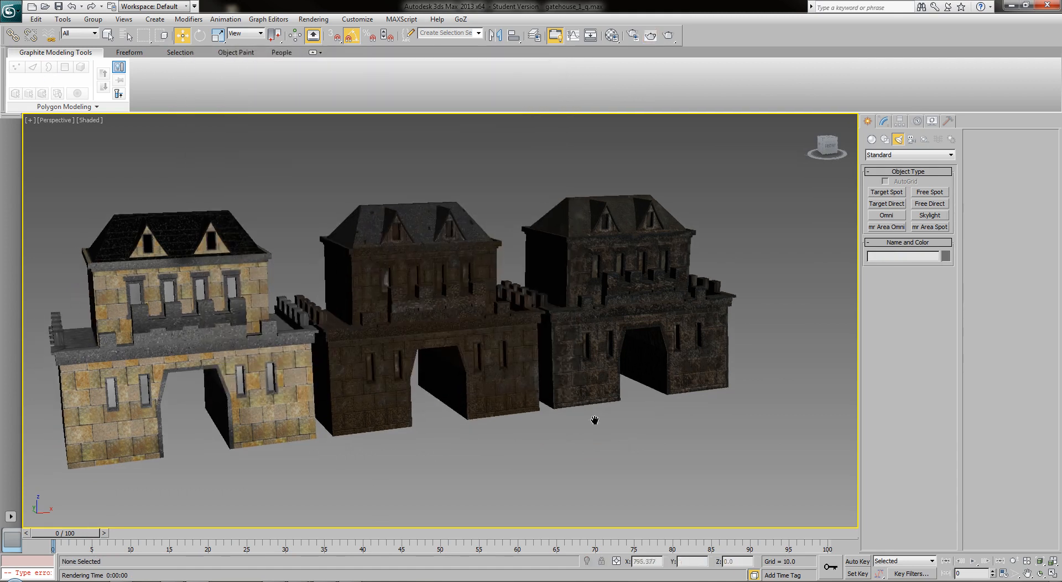
left_click_drag(718, 232, 494, 445)
key("Delete")
key("ctrl+a")
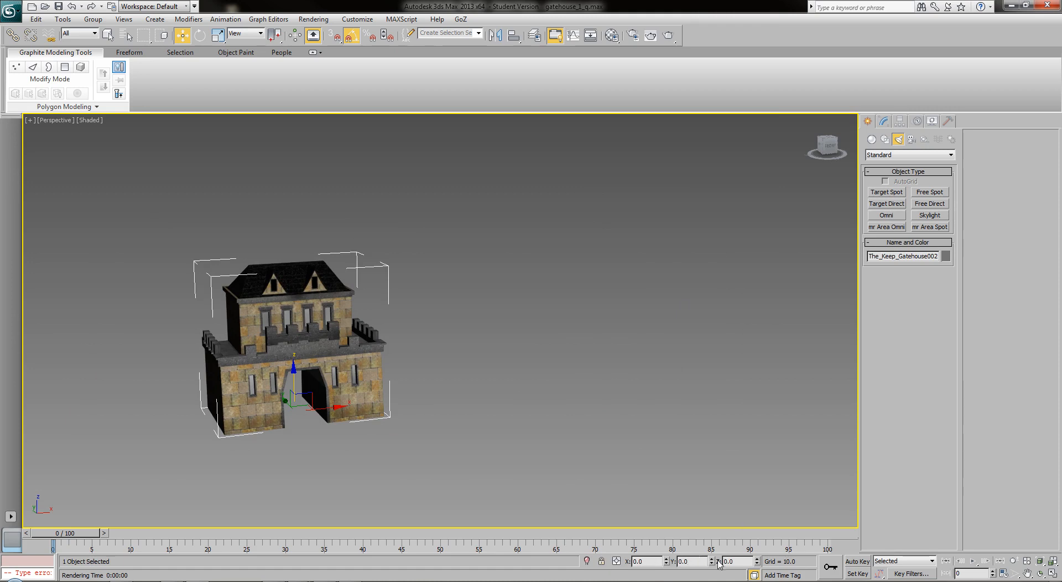
left_click(417, 364)
left_click_drag(418, 364, 486, 397)
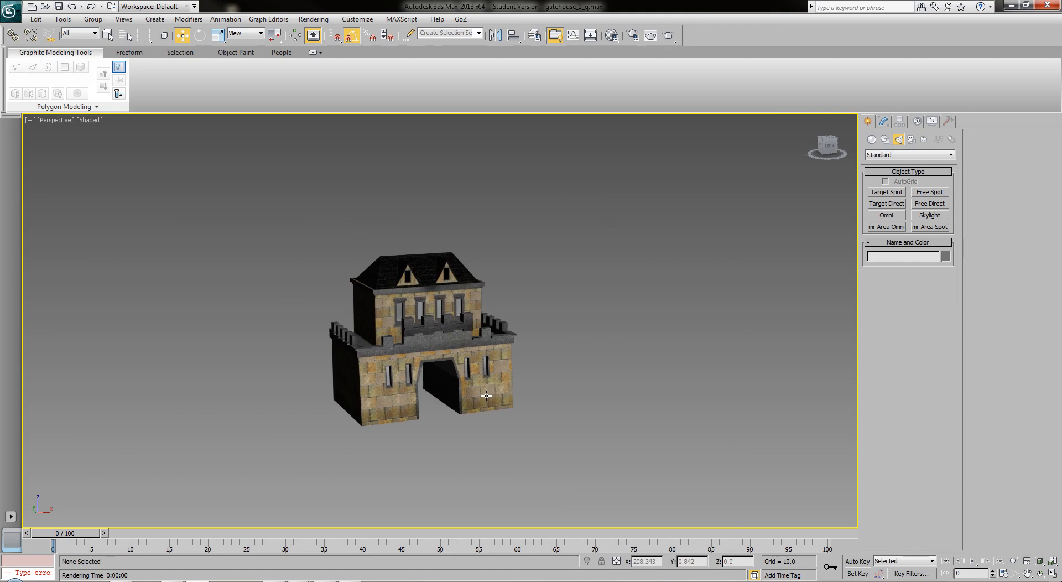